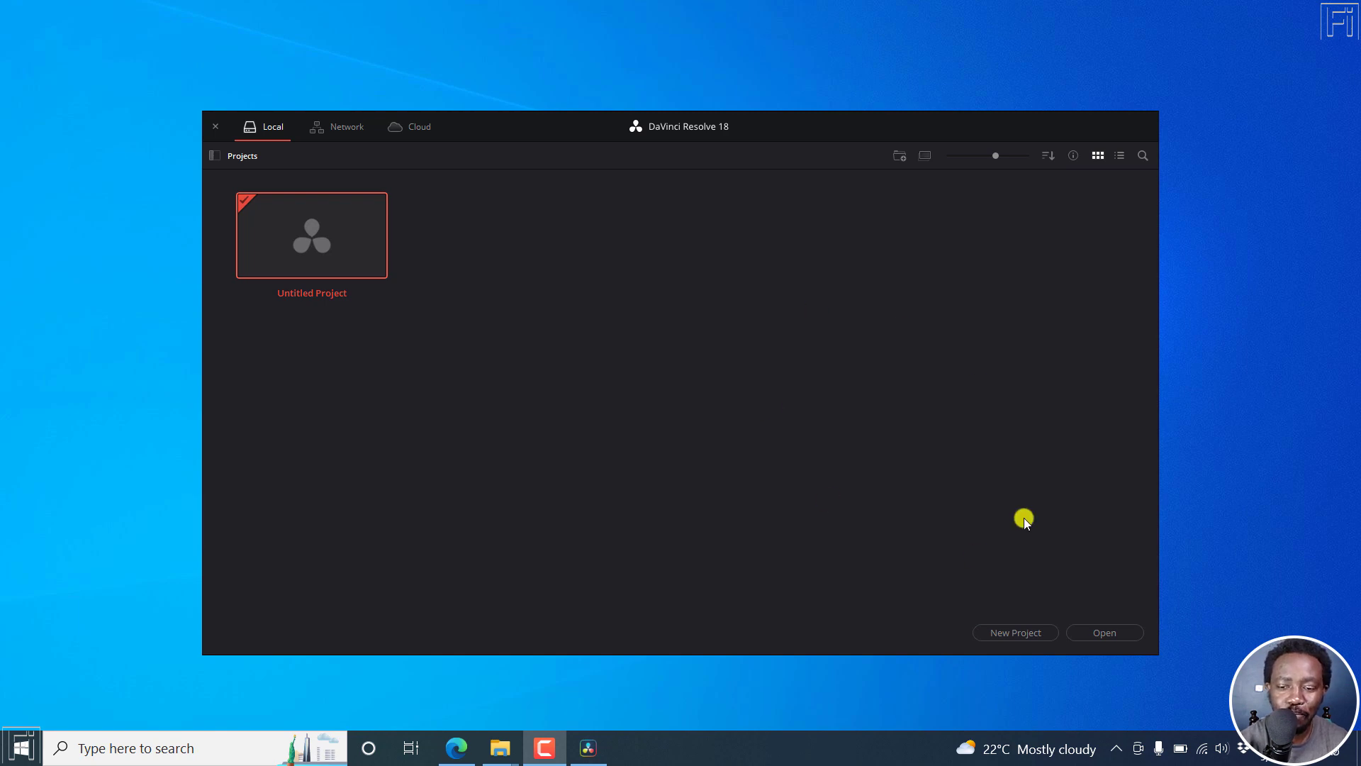
- Create a new project named Subtitles
{"action": "left_click", "coordinate": [996, 634]}
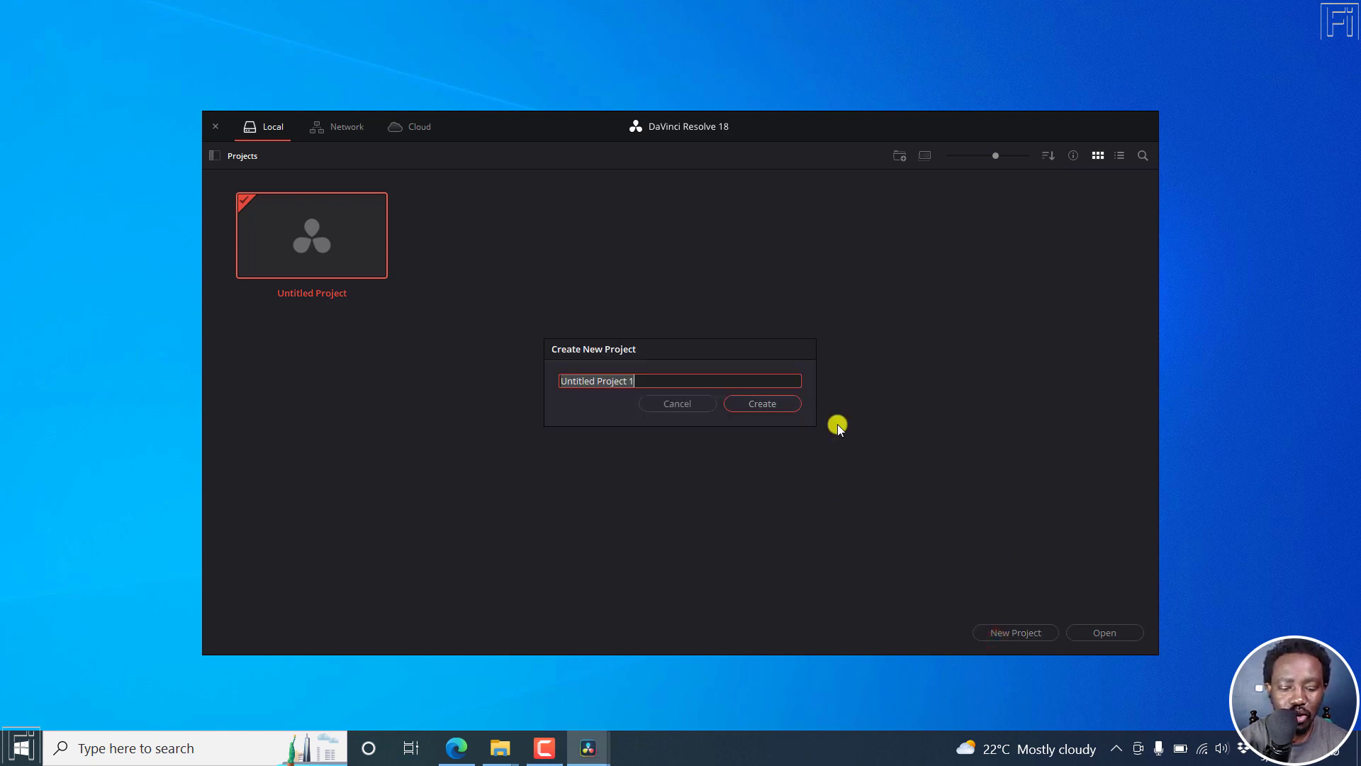
{"action": "type", "text": "Subtitles"}
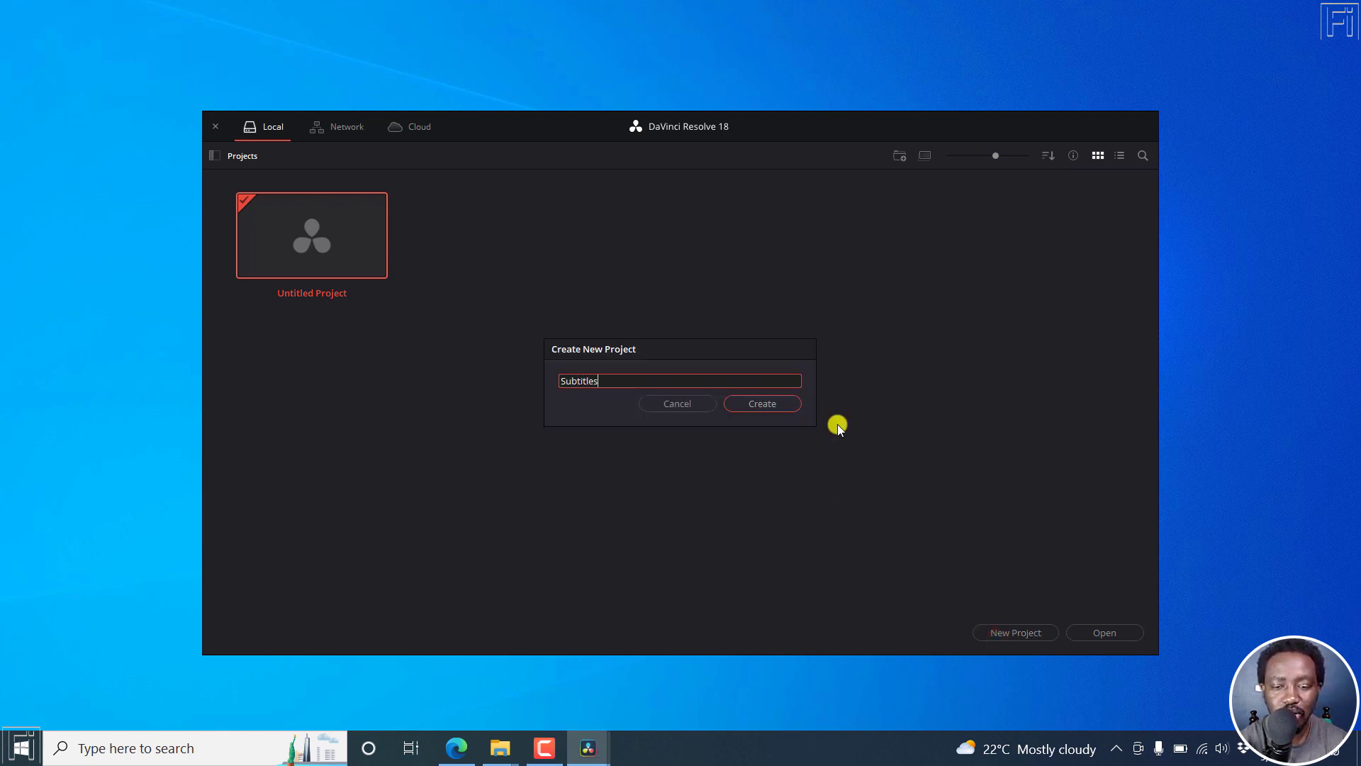
{"action": "left_click", "coordinate": [768, 402]}
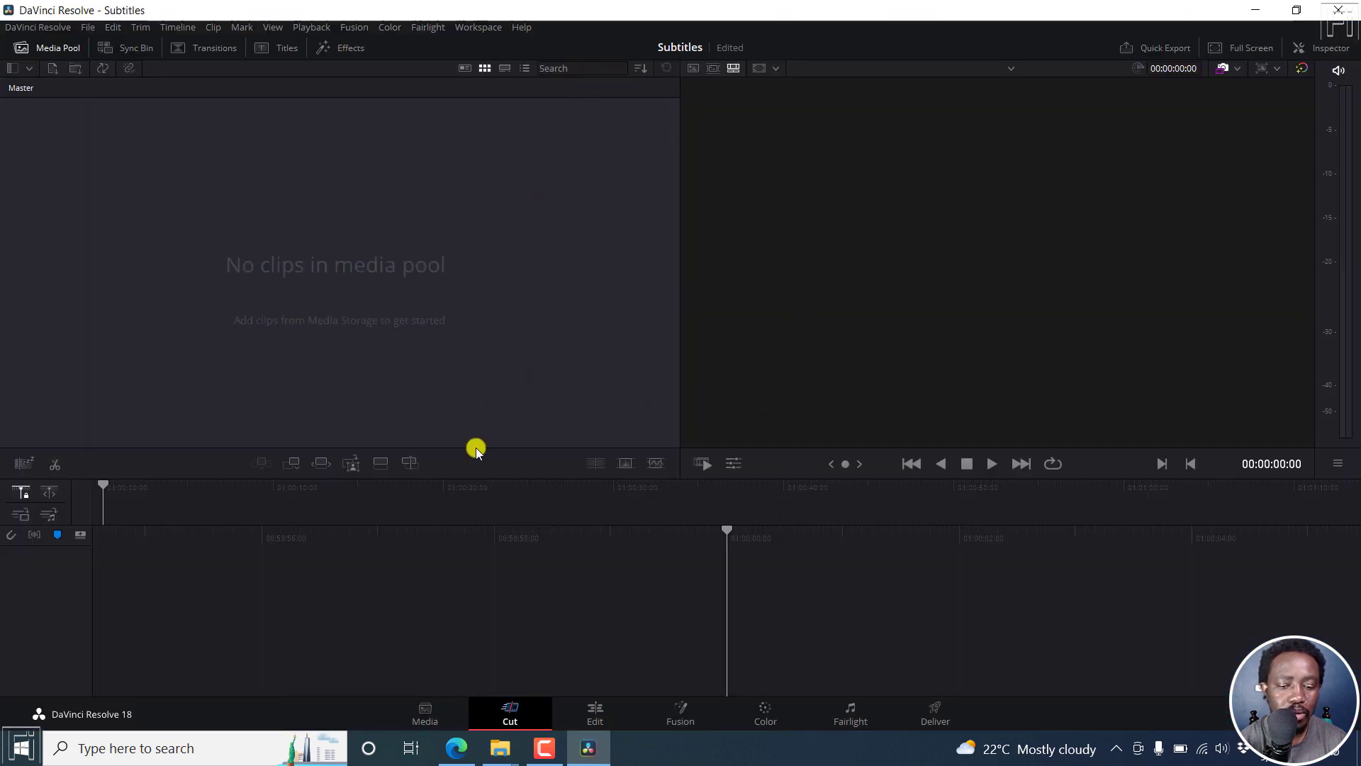
- Import the "[UPDATE] Easily Download YouTube Subtitles as Transcripts" video with its English and Arabic (.ar) SRT files, matching the project frame rate to the clips
{"action": "left_click", "coordinate": [423, 712]}
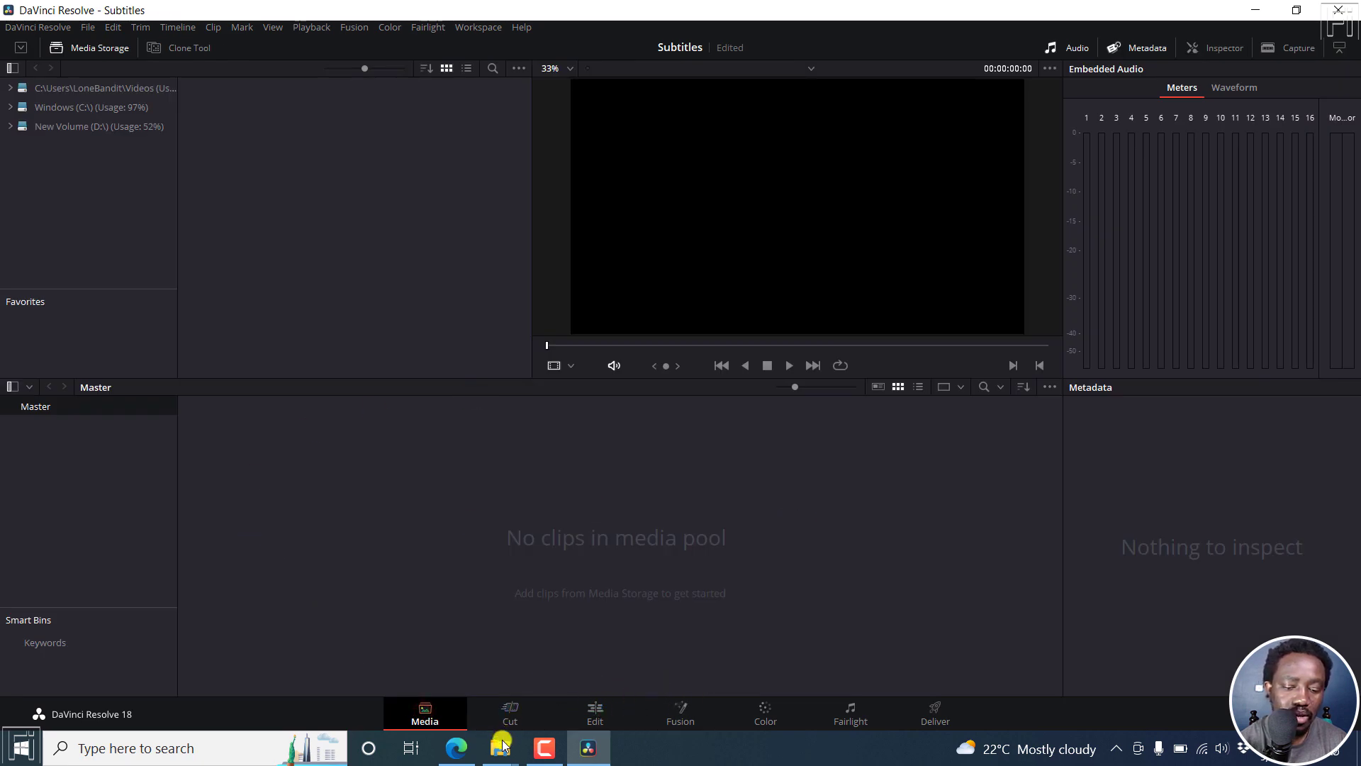
{"action": "mouse_move", "coordinate": [500, 748]}
{"action": "left_click", "coordinate": [606, 677]}
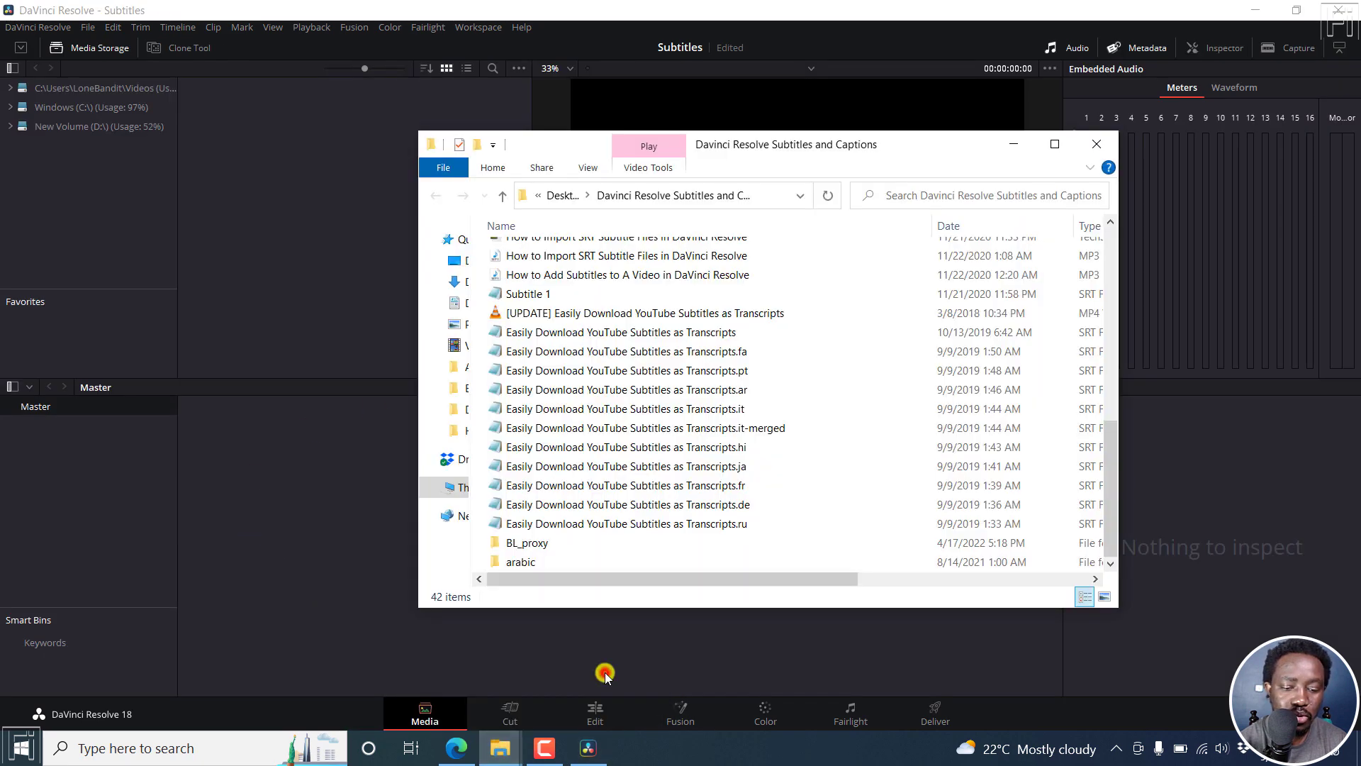
{"action": "left_click_drag", "start_coordinate": [744, 144], "coordinate": [1022, 158]}
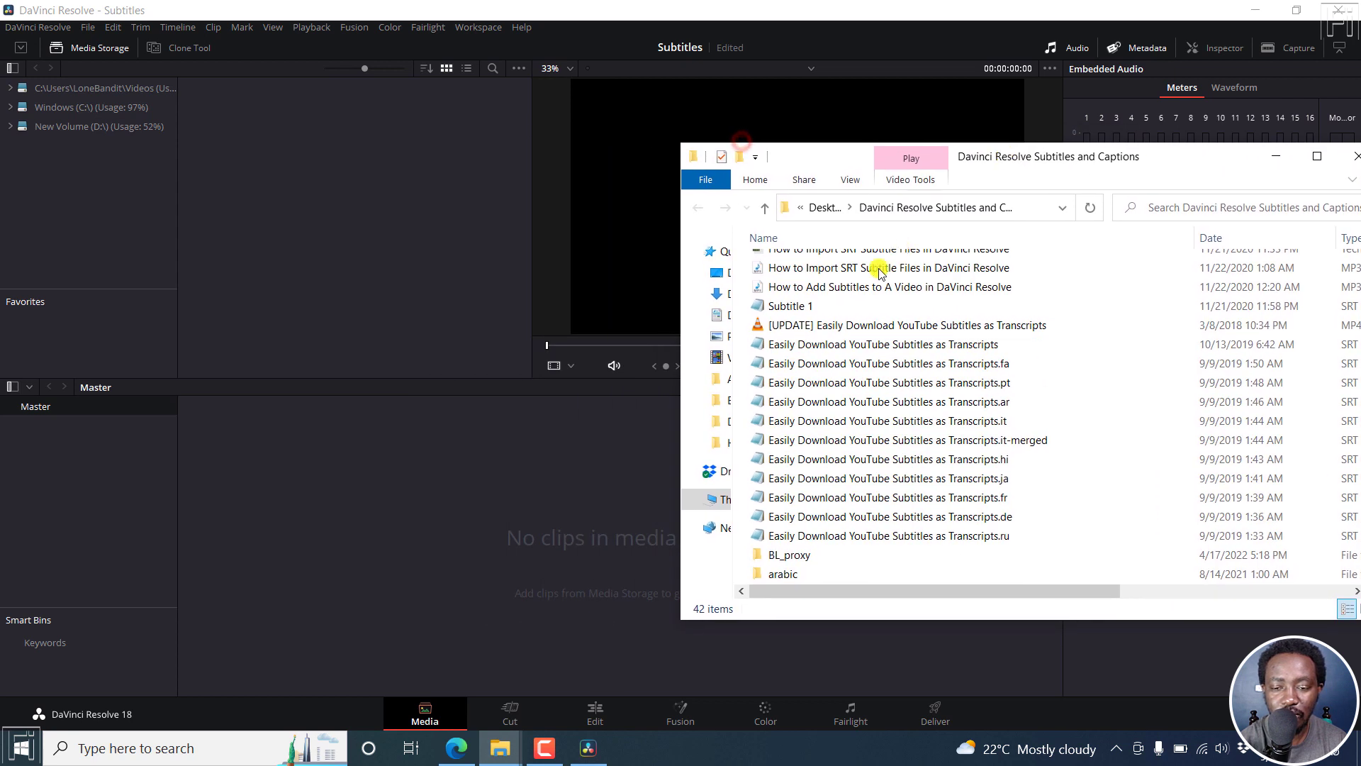
{"action": "left_click", "coordinate": [821, 326]}
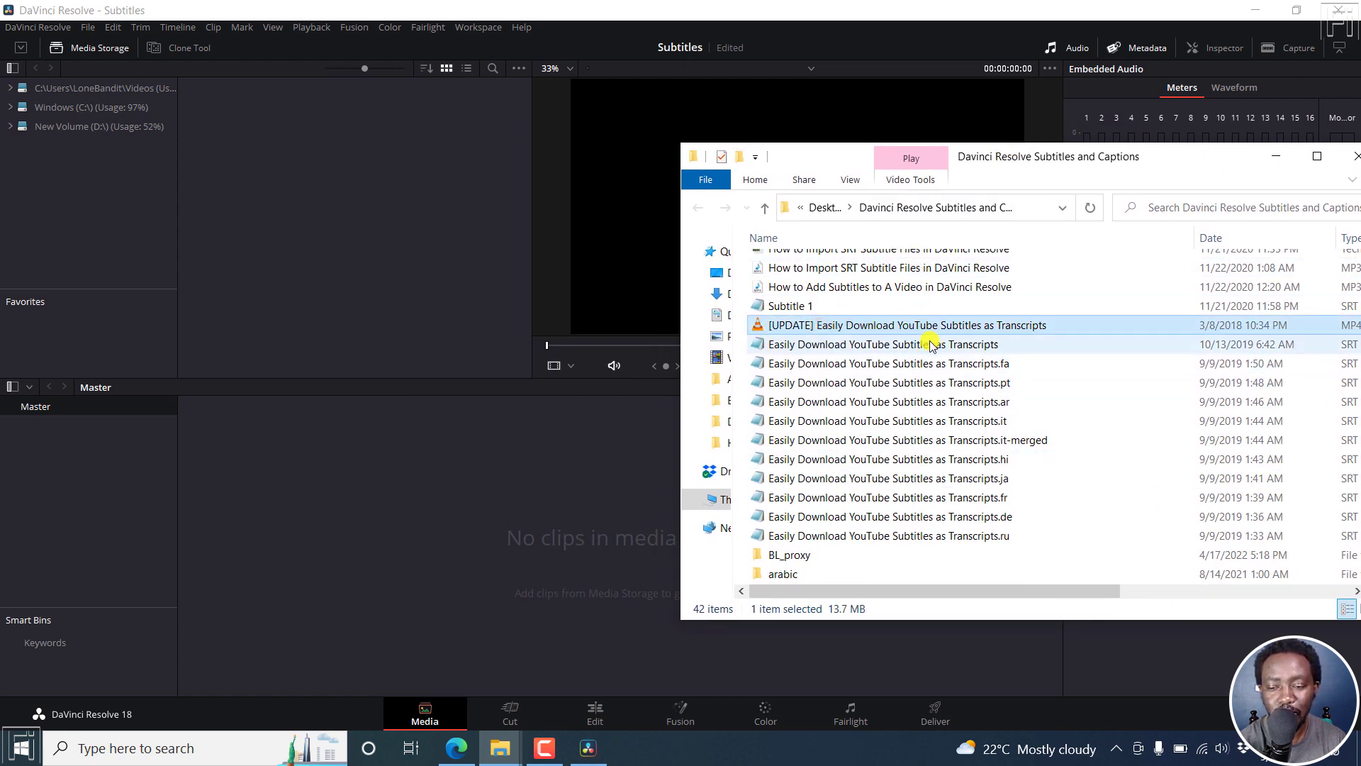
{"action": "left_click", "coordinate": [886, 344], "text": "ctrl"}
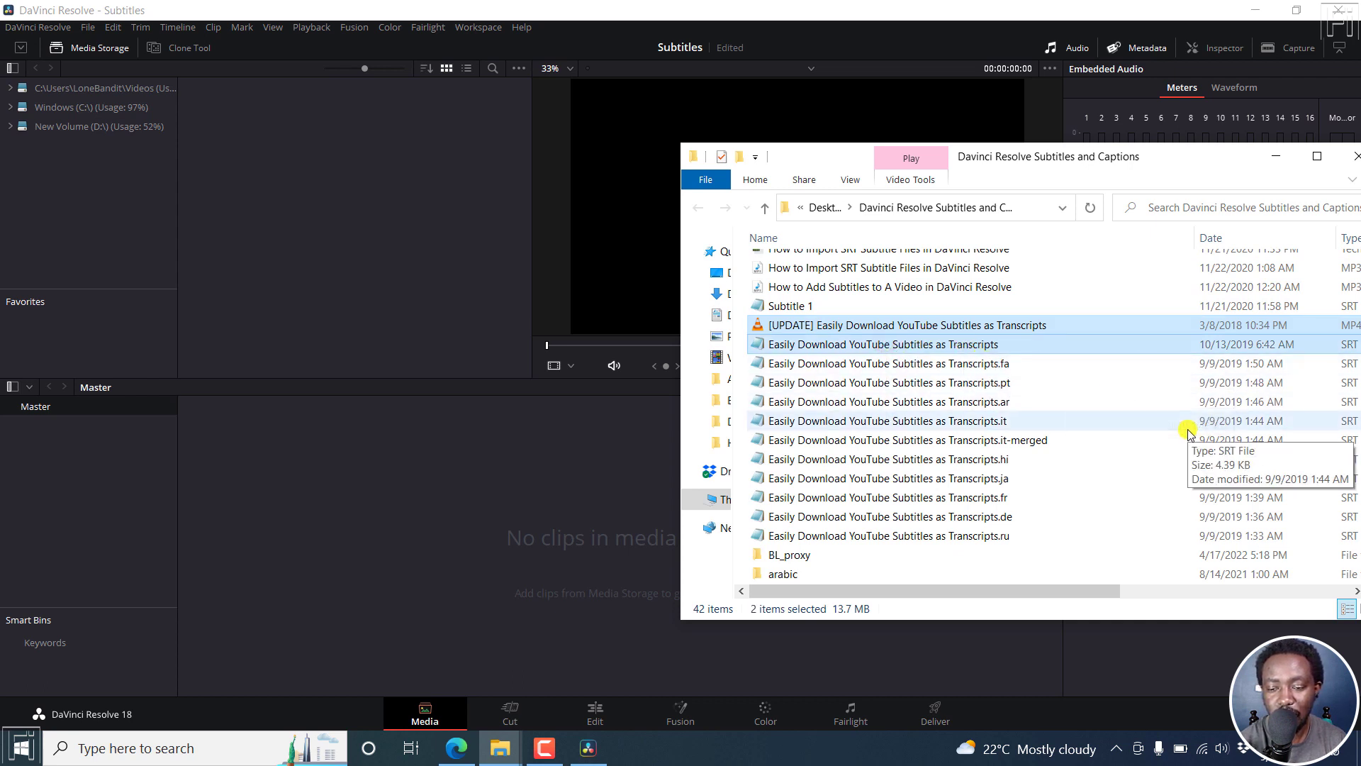
{"action": "left_click_drag", "start_coordinate": [785, 401], "coordinate": [521, 506]}
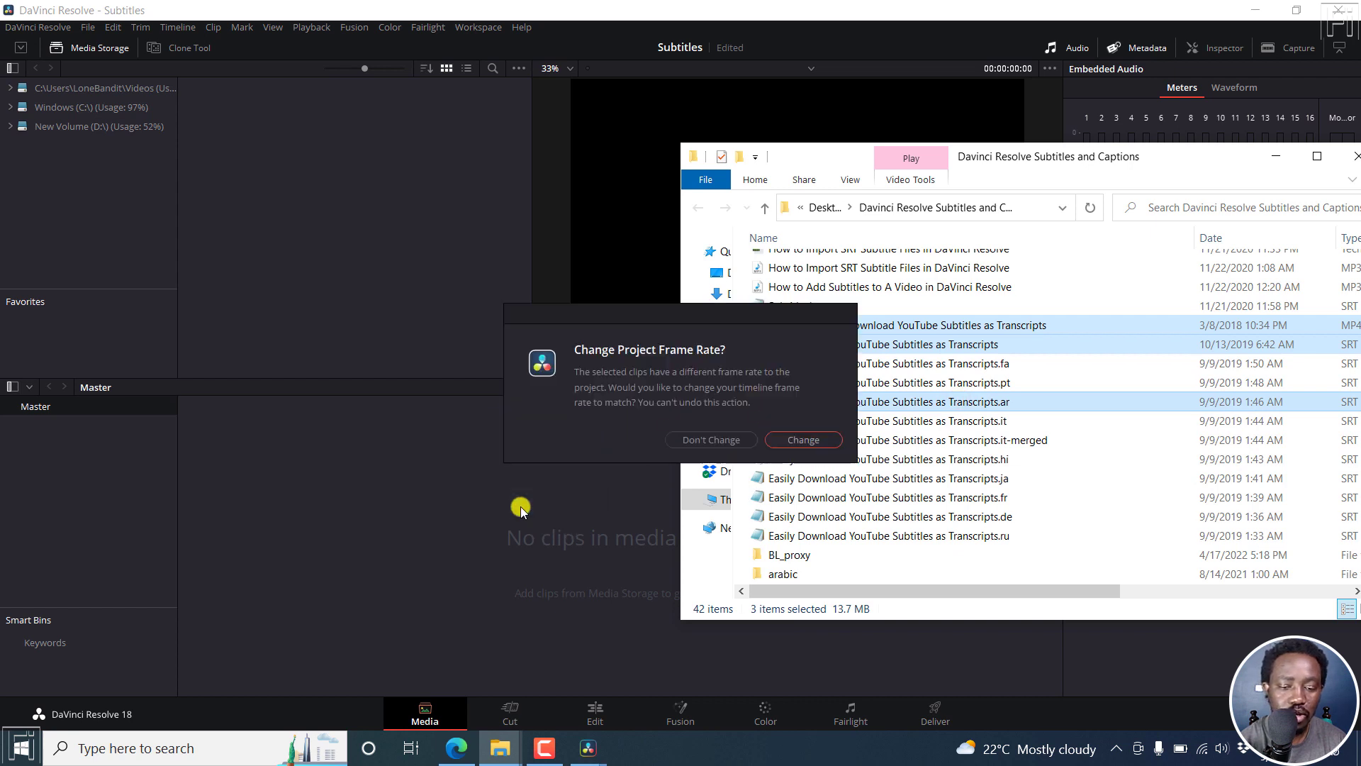
{"action": "left_click", "coordinate": [786, 441]}
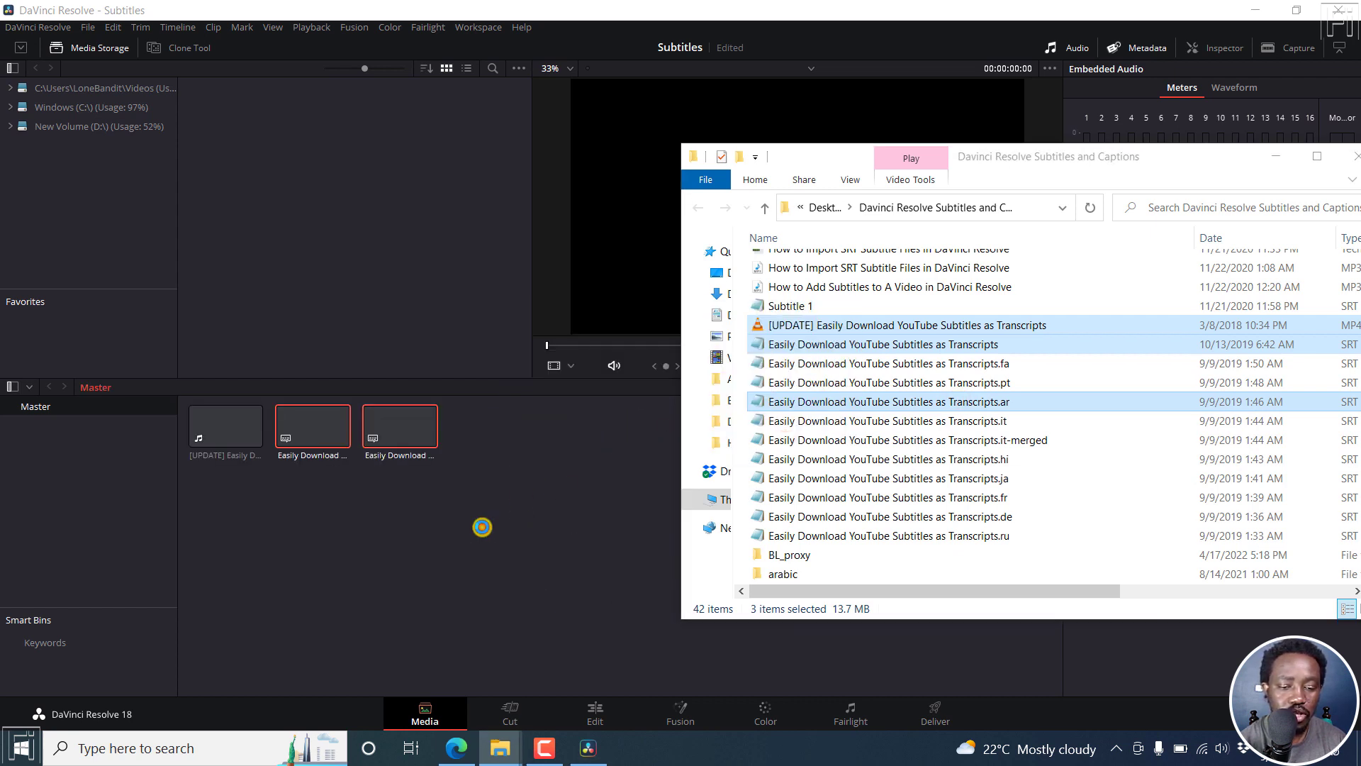
{"action": "left_click", "coordinate": [483, 526]}
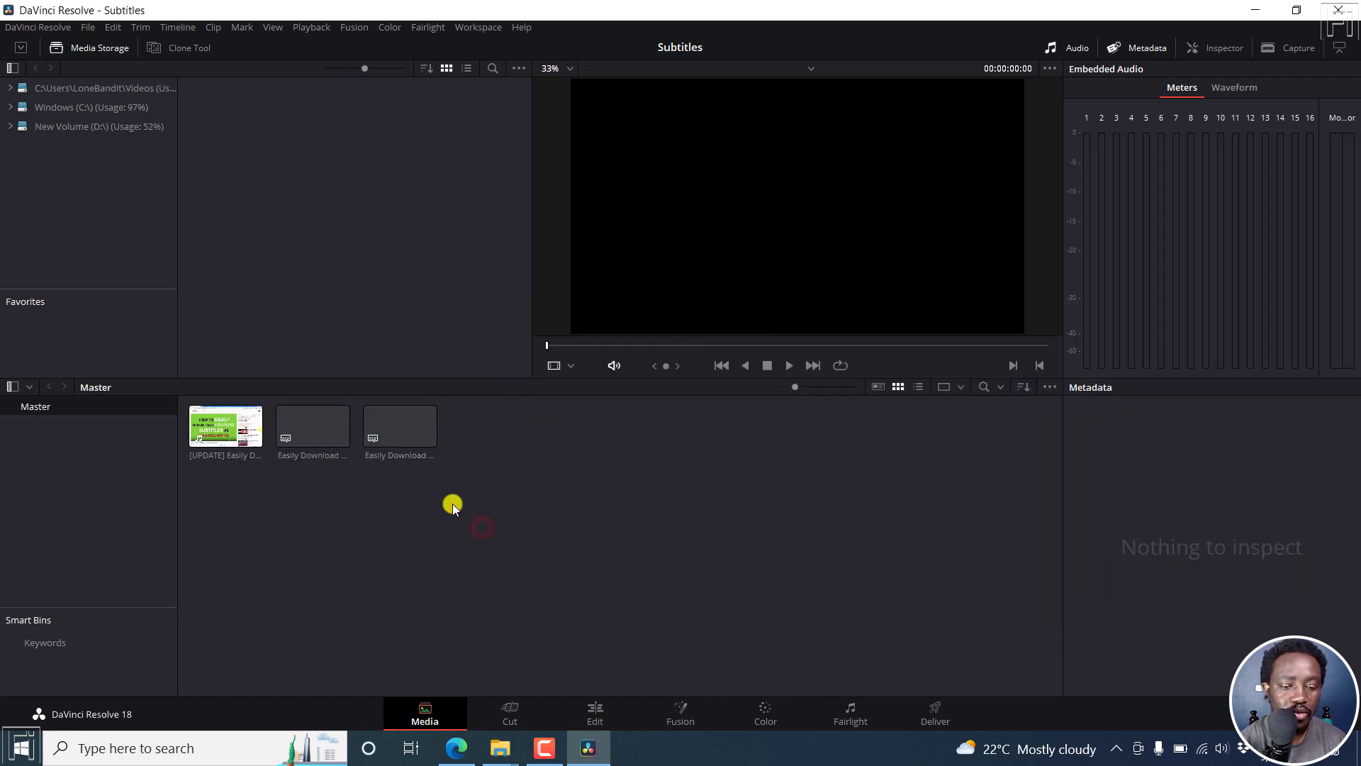
- Place the imported video clip at the start of a new timeline on the Edit page
{"action": "left_click", "coordinate": [588, 713]}
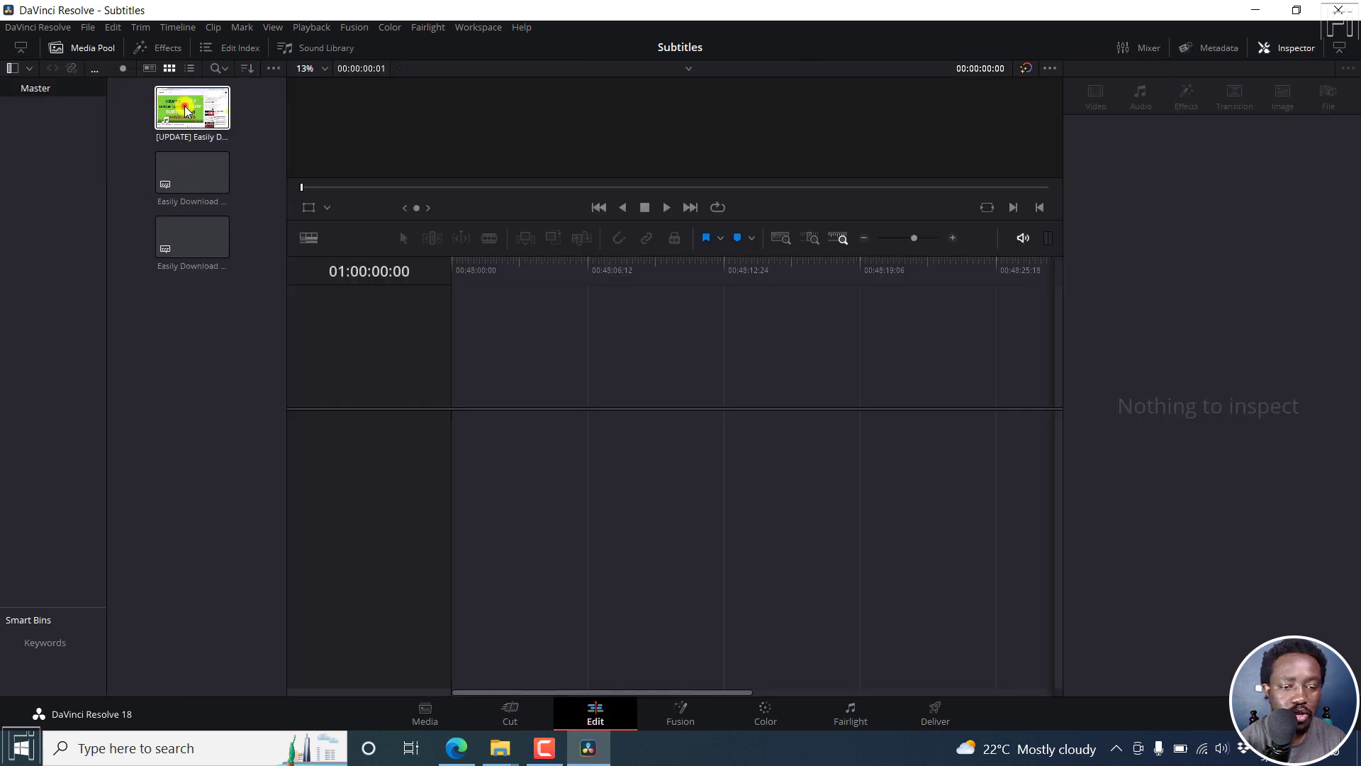
{"action": "left_click", "coordinate": [173, 112]}
{"action": "left_click_drag", "start_coordinate": [176, 115], "coordinate": [497, 474]}
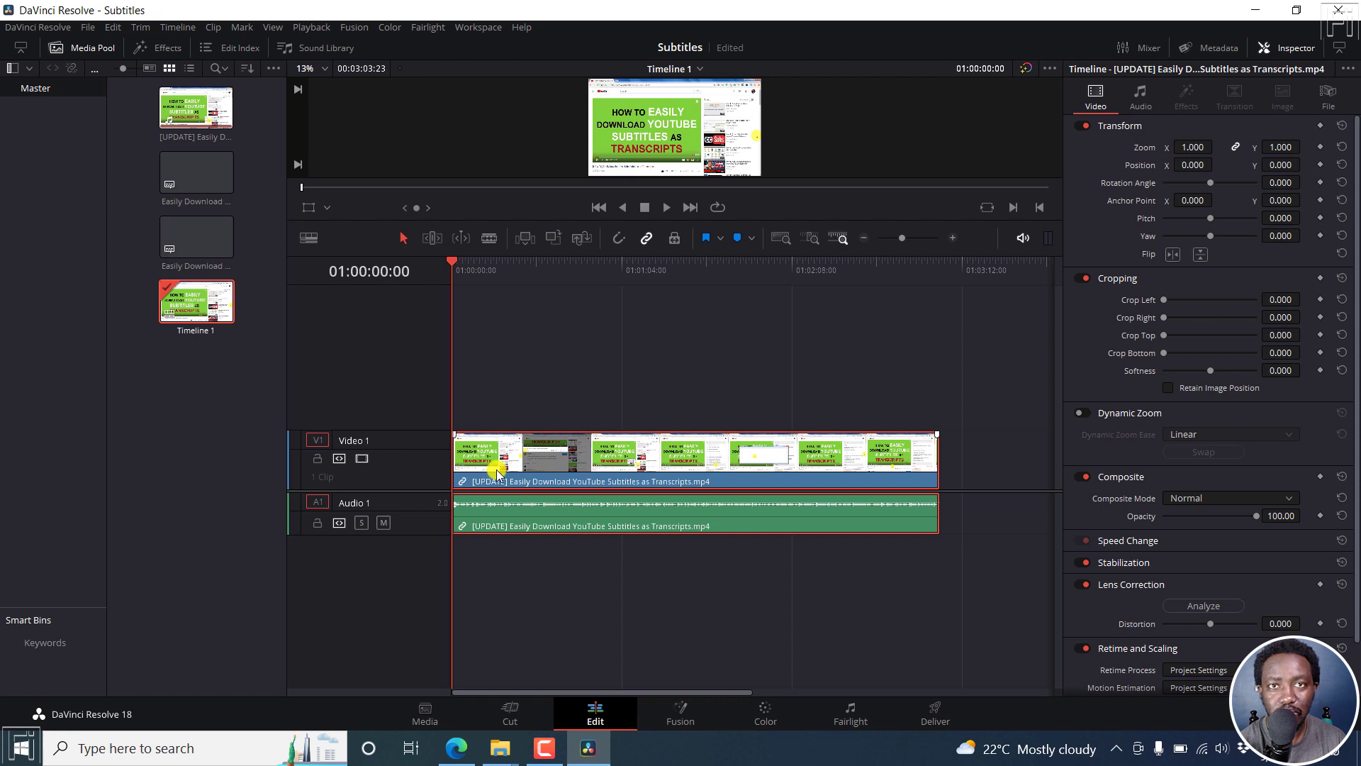
- Add a subtitle track above the video, place the English SRT file on it at the timeline start, and save the project
{"action": "right_click", "coordinate": [365, 413]}
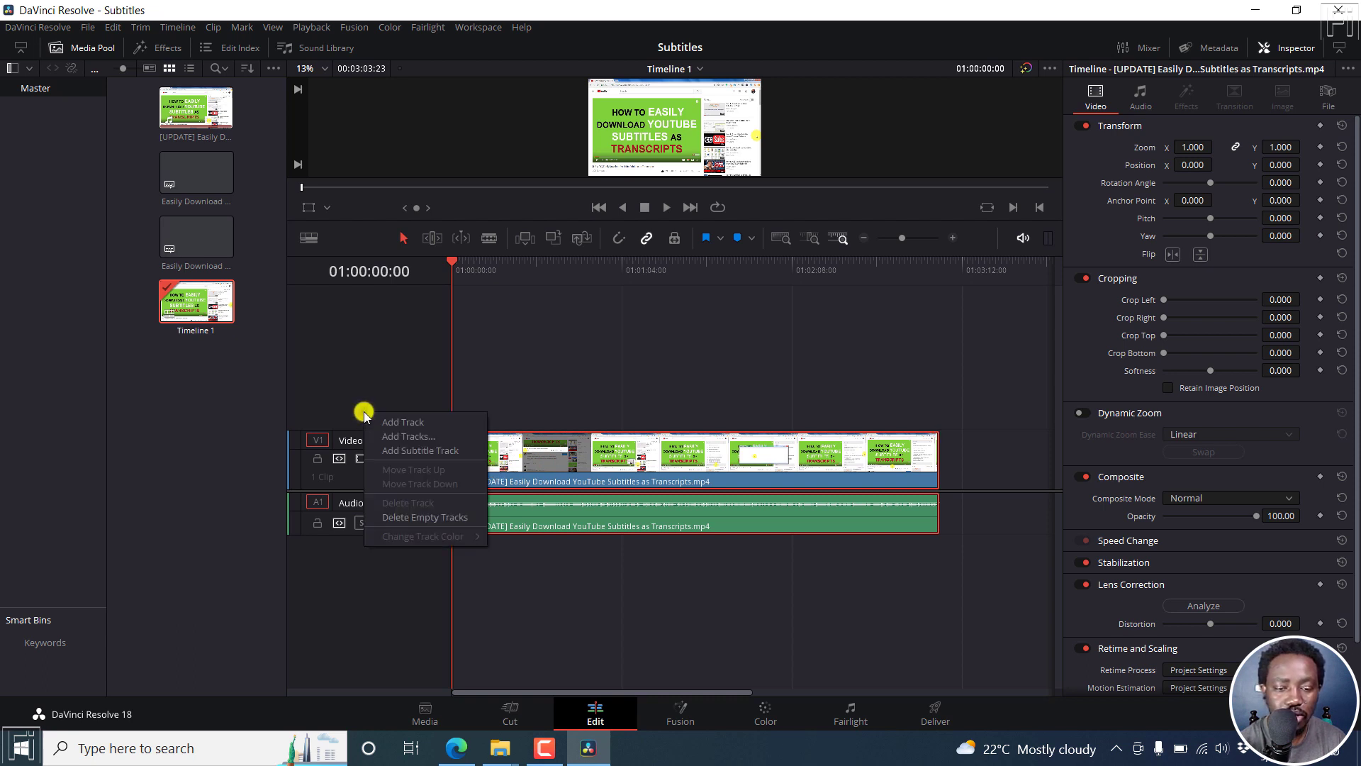
{"action": "left_click", "coordinate": [421, 452]}
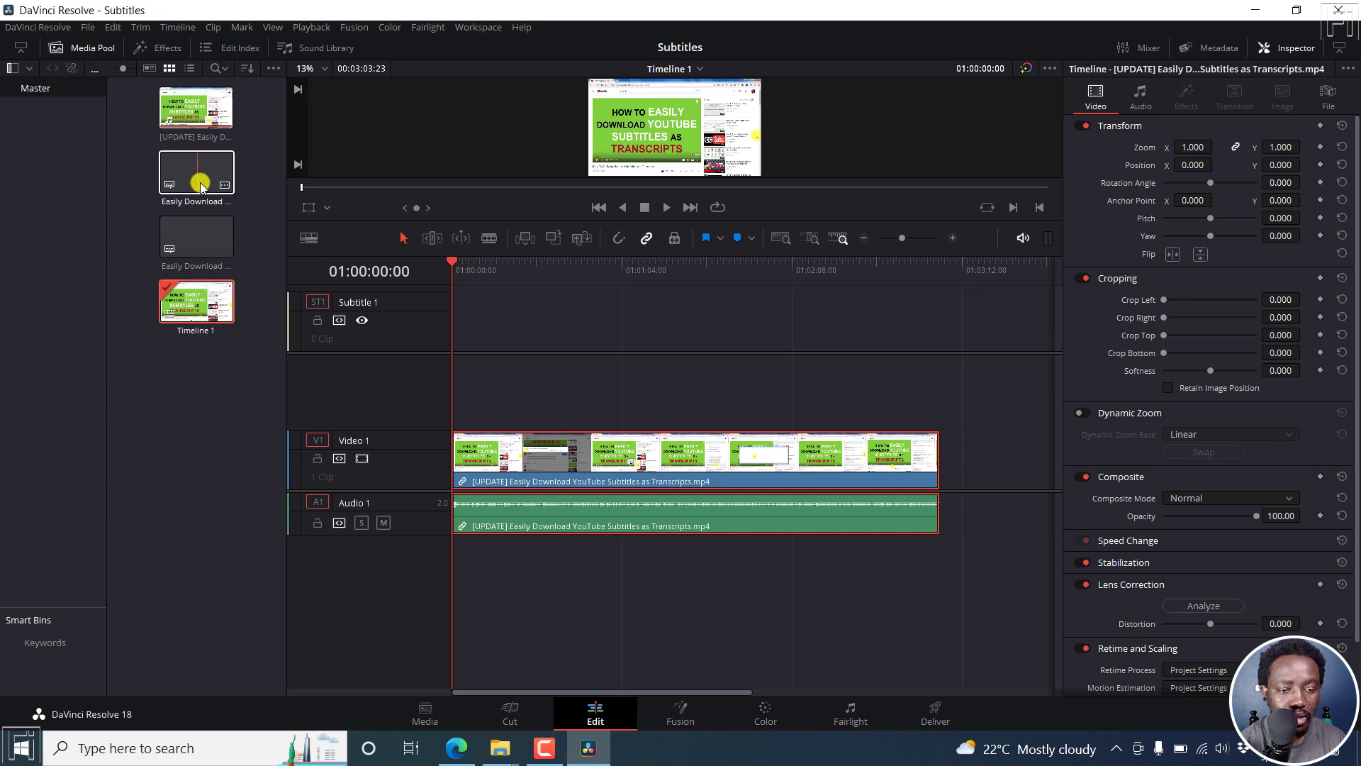
{"action": "left_click", "coordinate": [225, 189]}
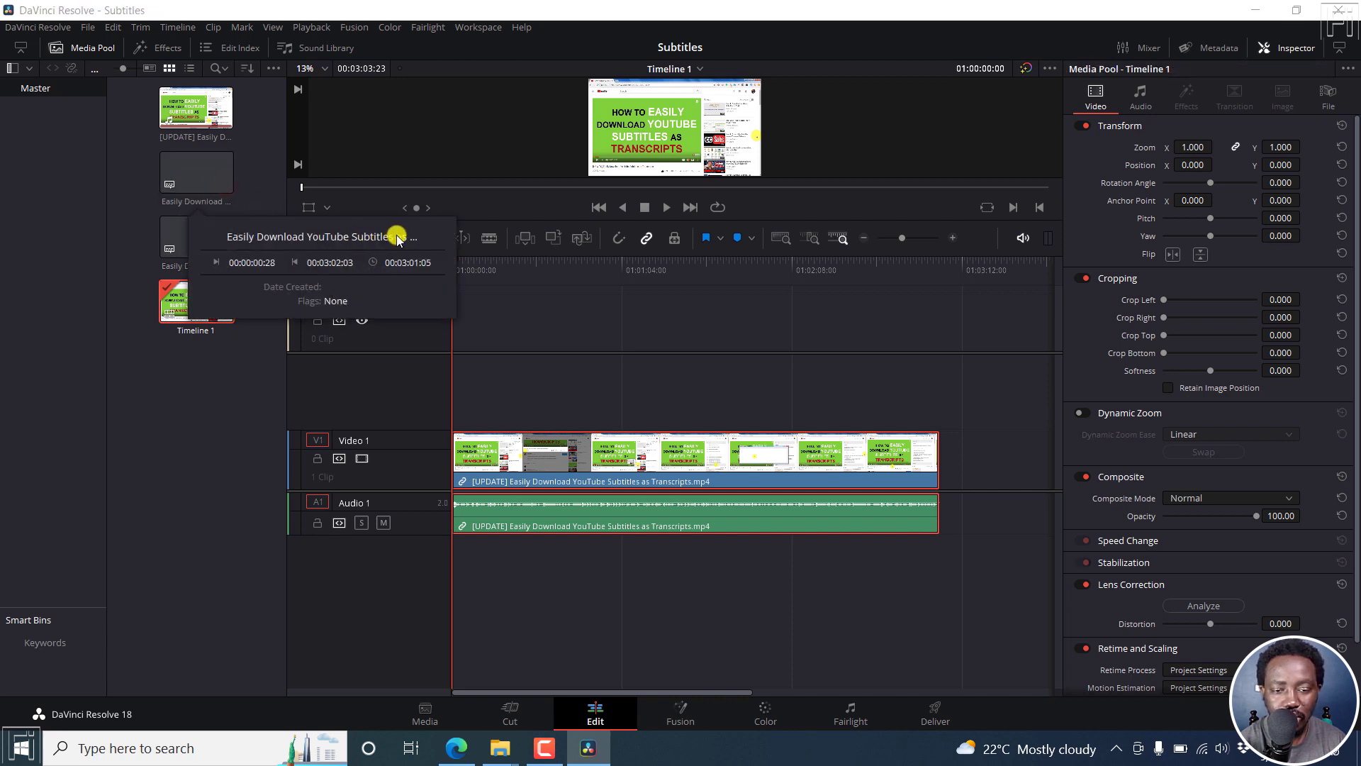
{"action": "left_click_drag", "start_coordinate": [198, 185], "coordinate": [461, 334]}
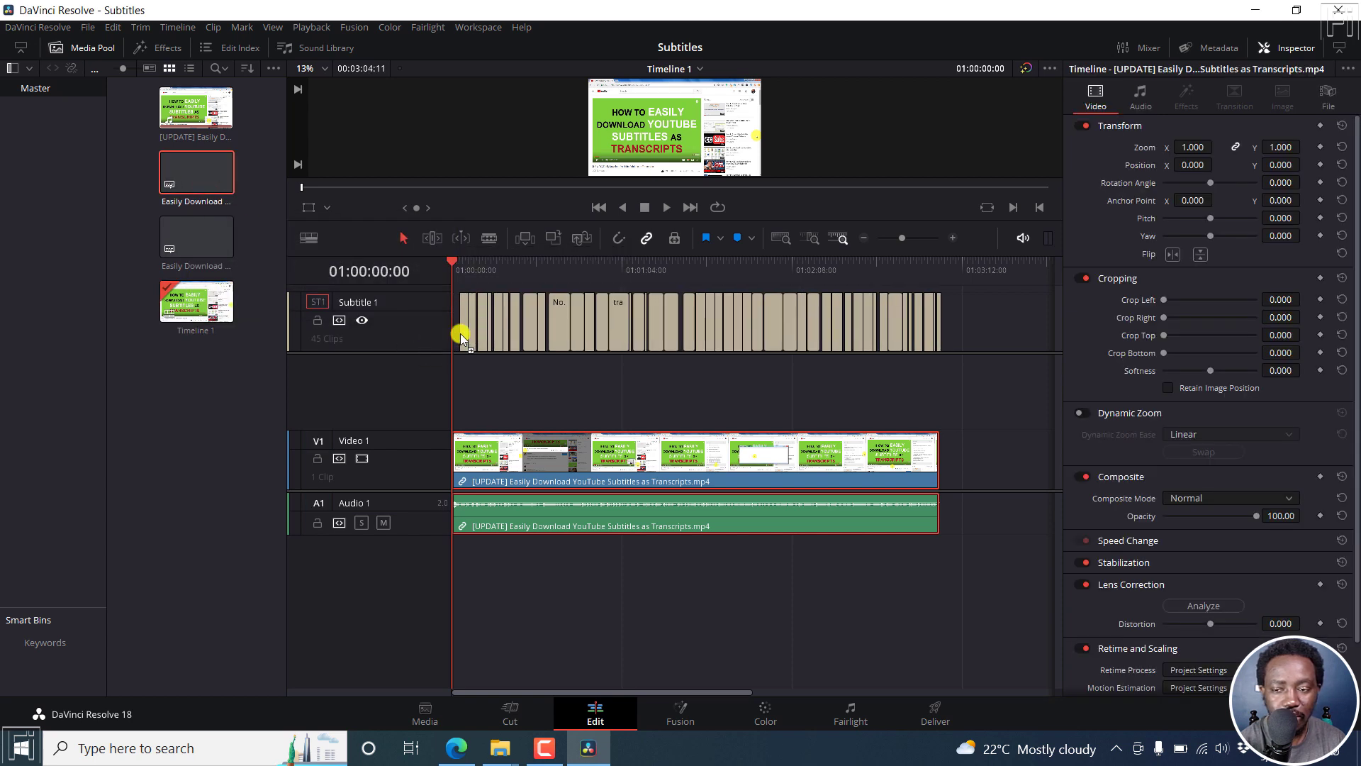
{"action": "key", "text": "ctrl+s"}
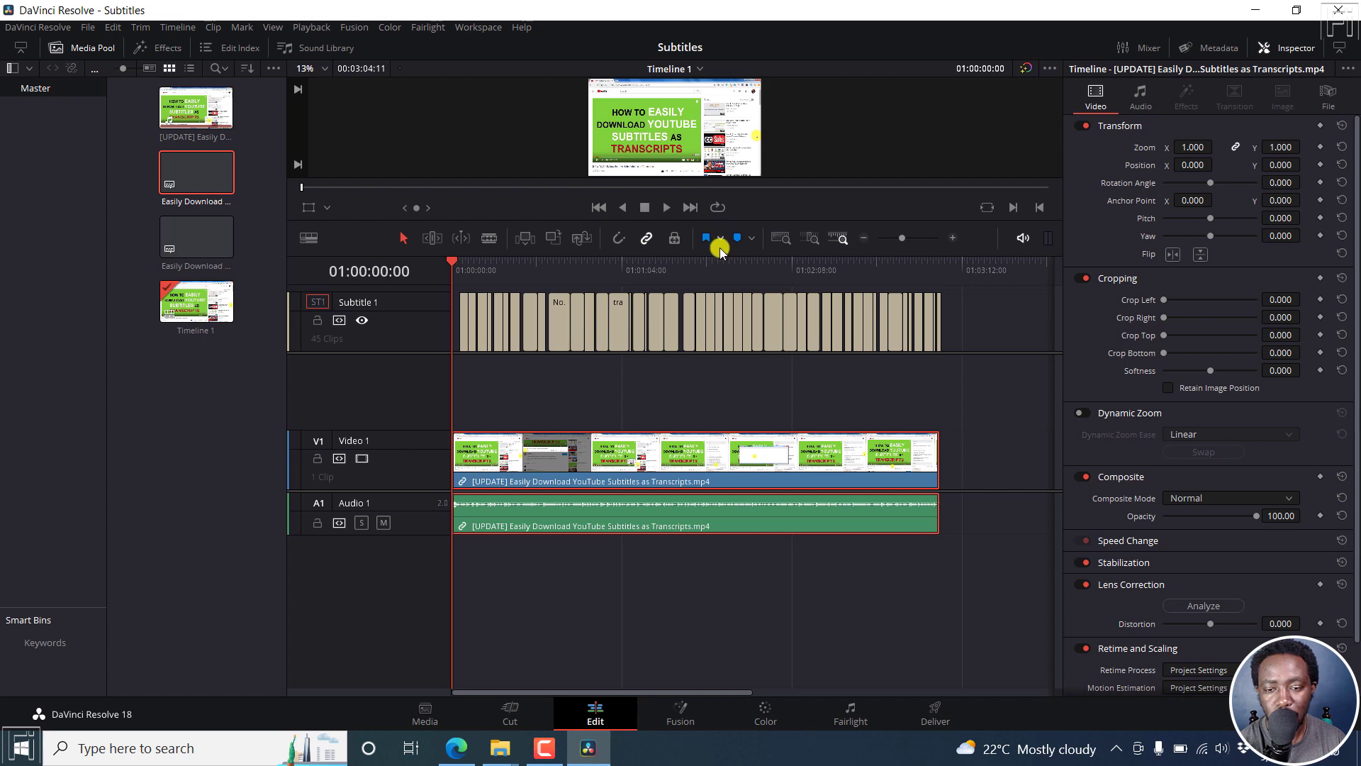
- Preview the subtitles at about 01:00:42:04 and resize the viewer and subtitle track area so both can be seen
{"action": "left_click_drag", "start_coordinate": [705, 221], "coordinate": [697, 422]}
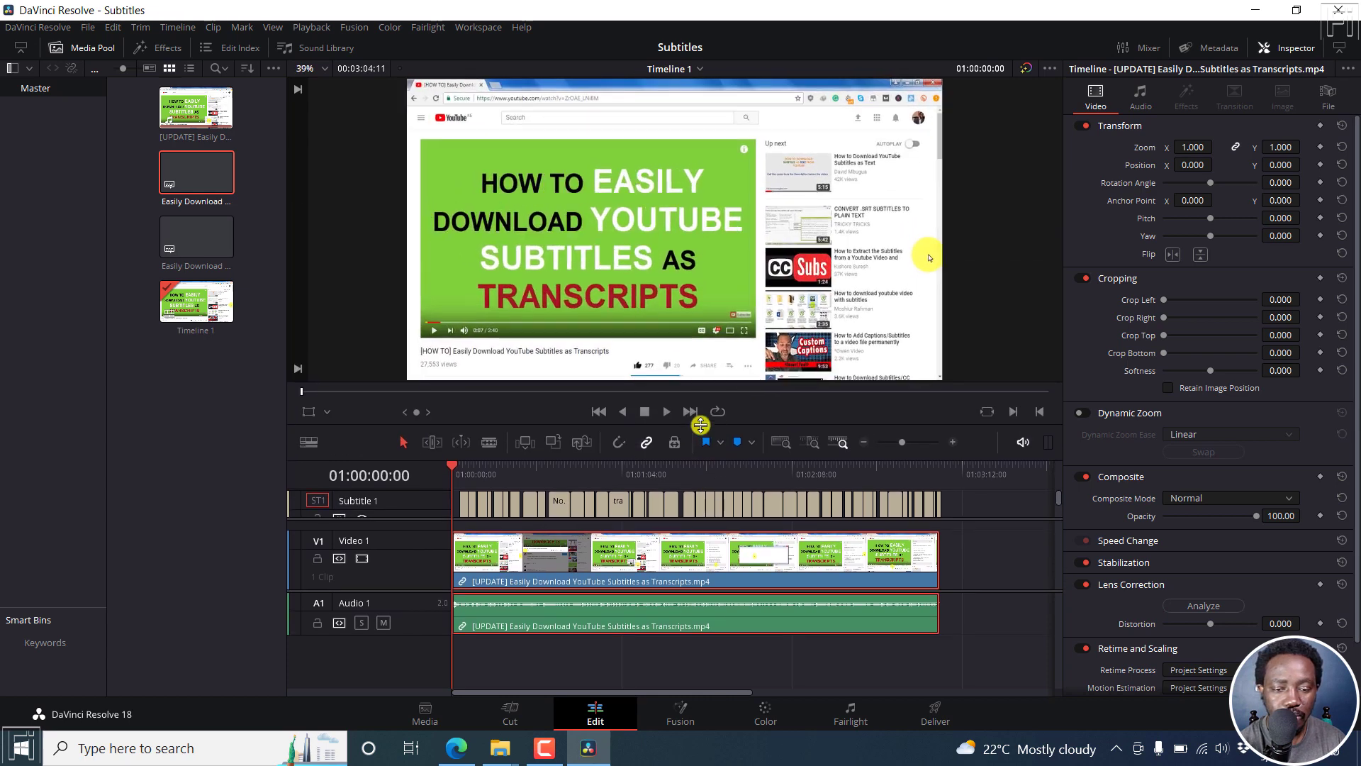
{"action": "left_click", "coordinate": [562, 472]}
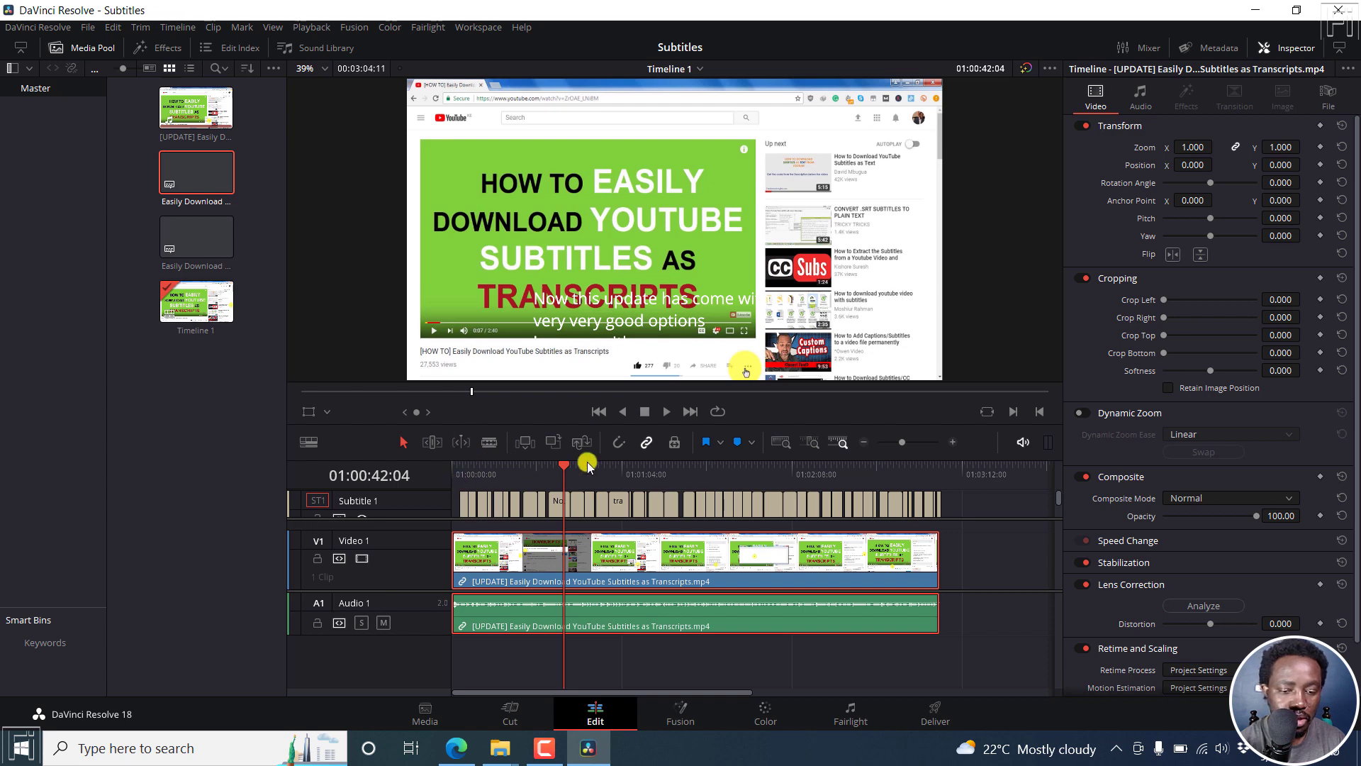
{"action": "left_click_drag", "start_coordinate": [624, 422], "coordinate": [604, 278]}
{"action": "left_click_drag", "start_coordinate": [440, 386], "coordinate": [439, 437]}
- Select all clips on Subtitle 1 and shift them earlier together so the first caption starts at 01:00:00:21
{"action": "left_click", "coordinate": [466, 323]}
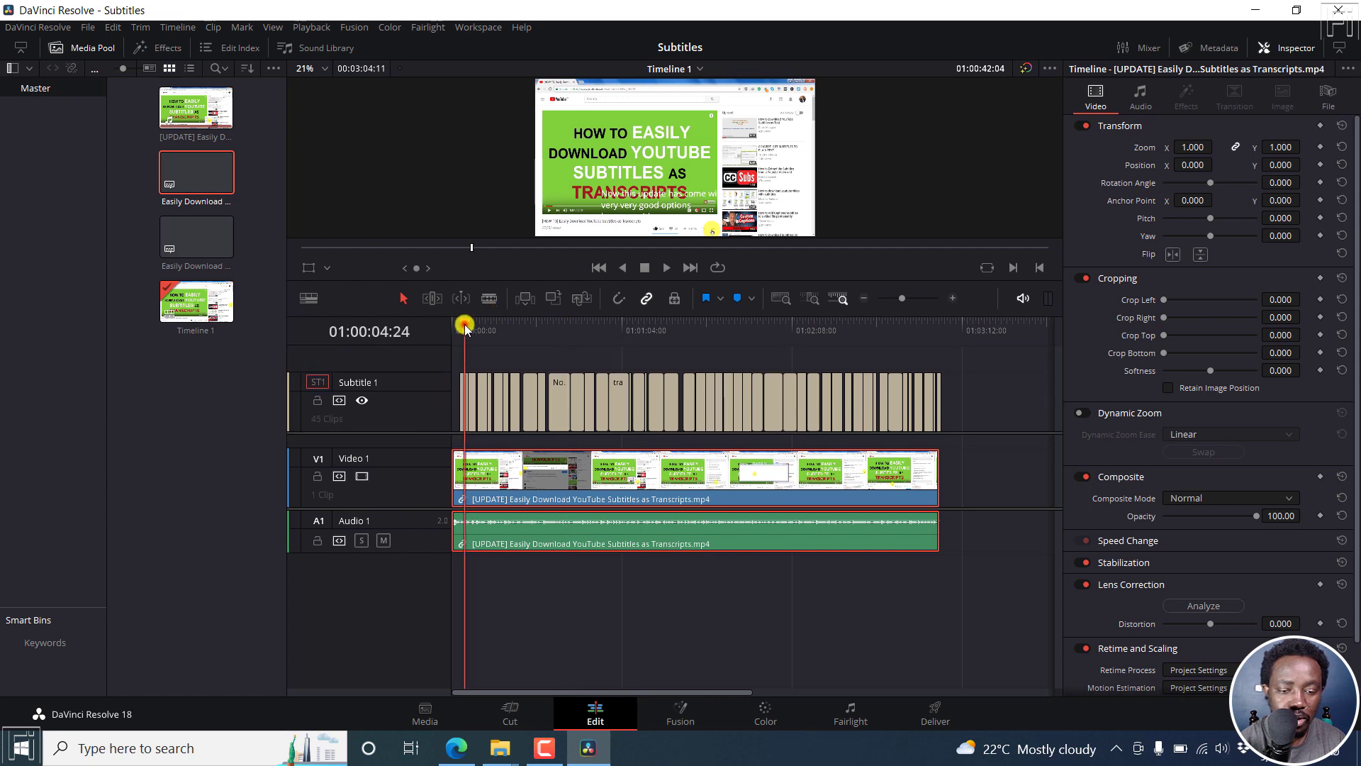
{"action": "left_click", "coordinate": [953, 299]}
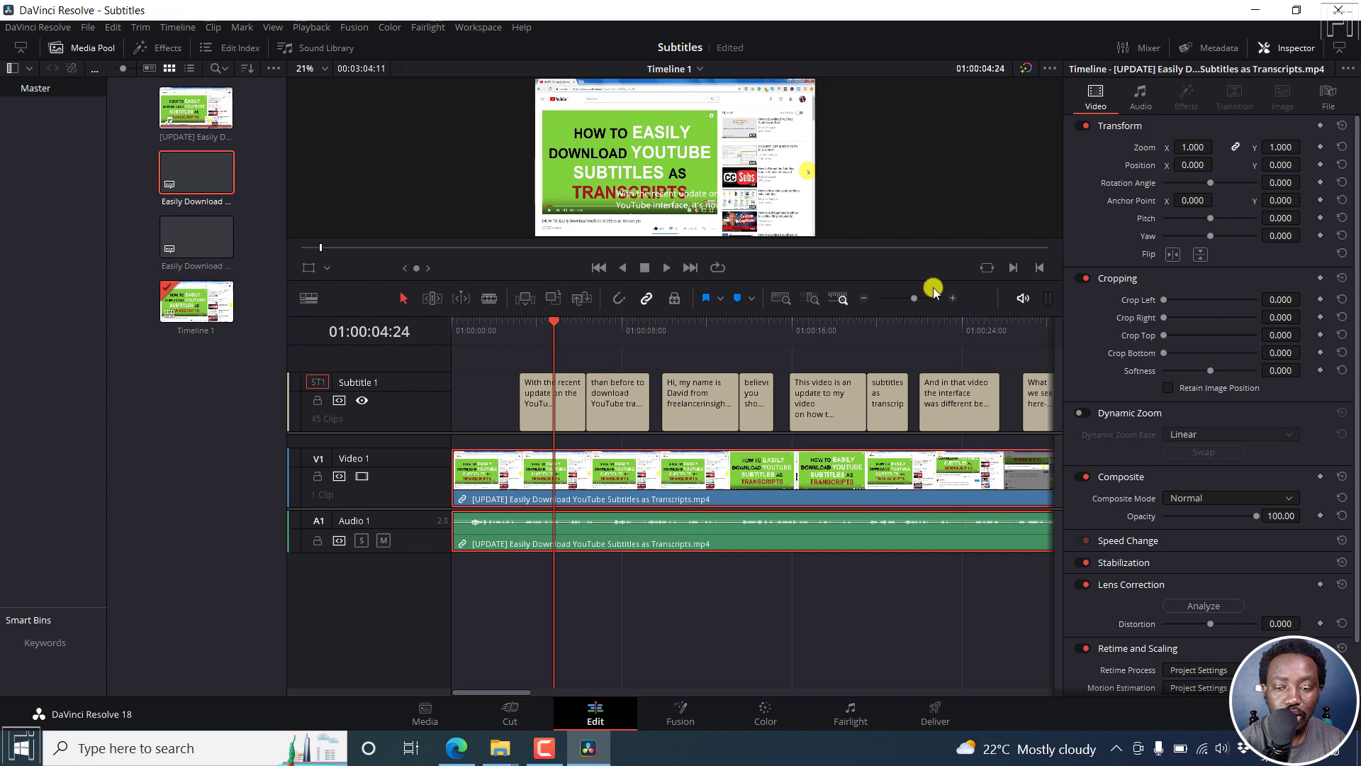
{"action": "left_click", "coordinate": [782, 298]}
{"action": "left_click", "coordinate": [1032, 393]}
{"action": "left_click_drag", "start_coordinate": [1033, 394], "coordinate": [461, 396]}
{"action": "left_click_drag", "start_coordinate": [580, 403], "coordinate": [568, 401]}
{"action": "left_click", "coordinate": [781, 299]}
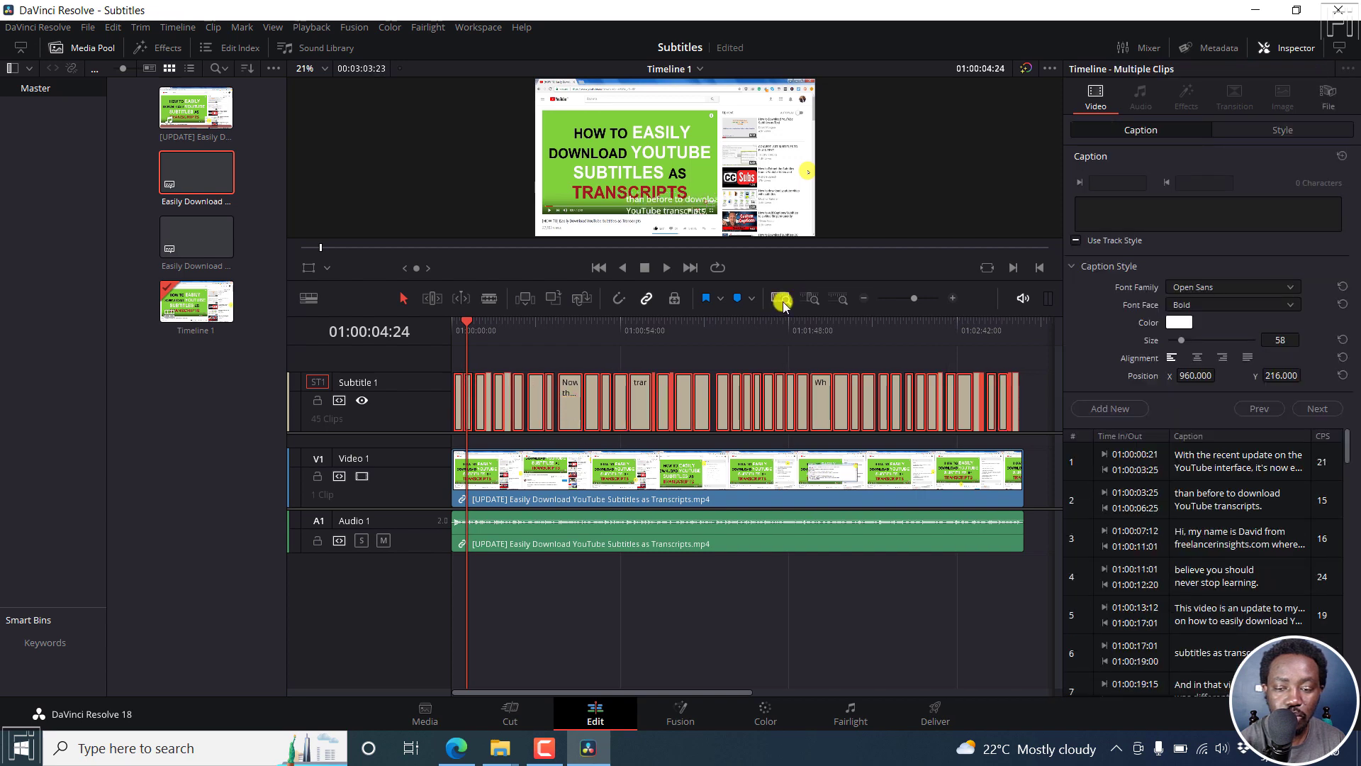
- Locate the start of the speech at 01:00:00:28 and align the first English caption with it, moving all Subtitle 1 clips together
{"action": "left_click", "coordinate": [951, 299]}
{"action": "left_click", "coordinate": [952, 299]}
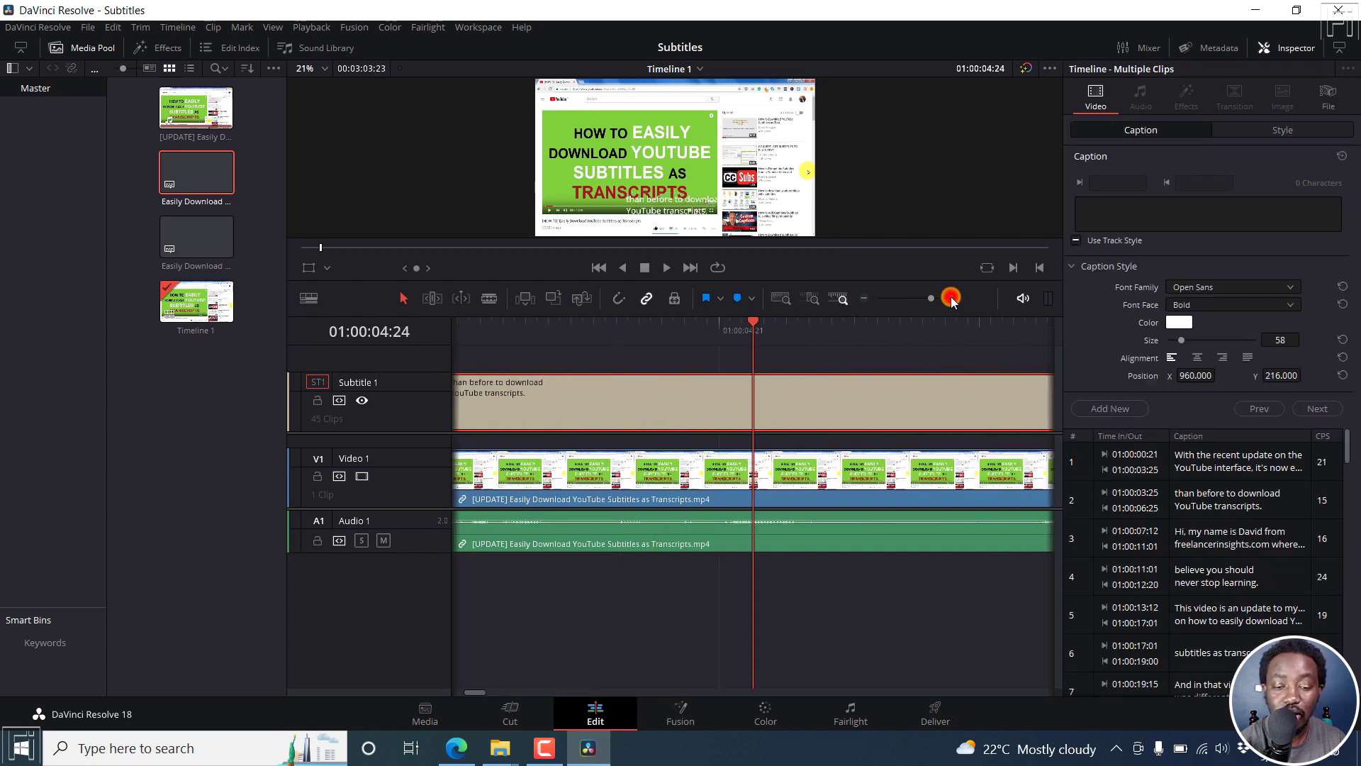
{"action": "left_click_drag", "start_coordinate": [757, 321], "coordinate": [617, 344]}
{"action": "key", "text": "space"}
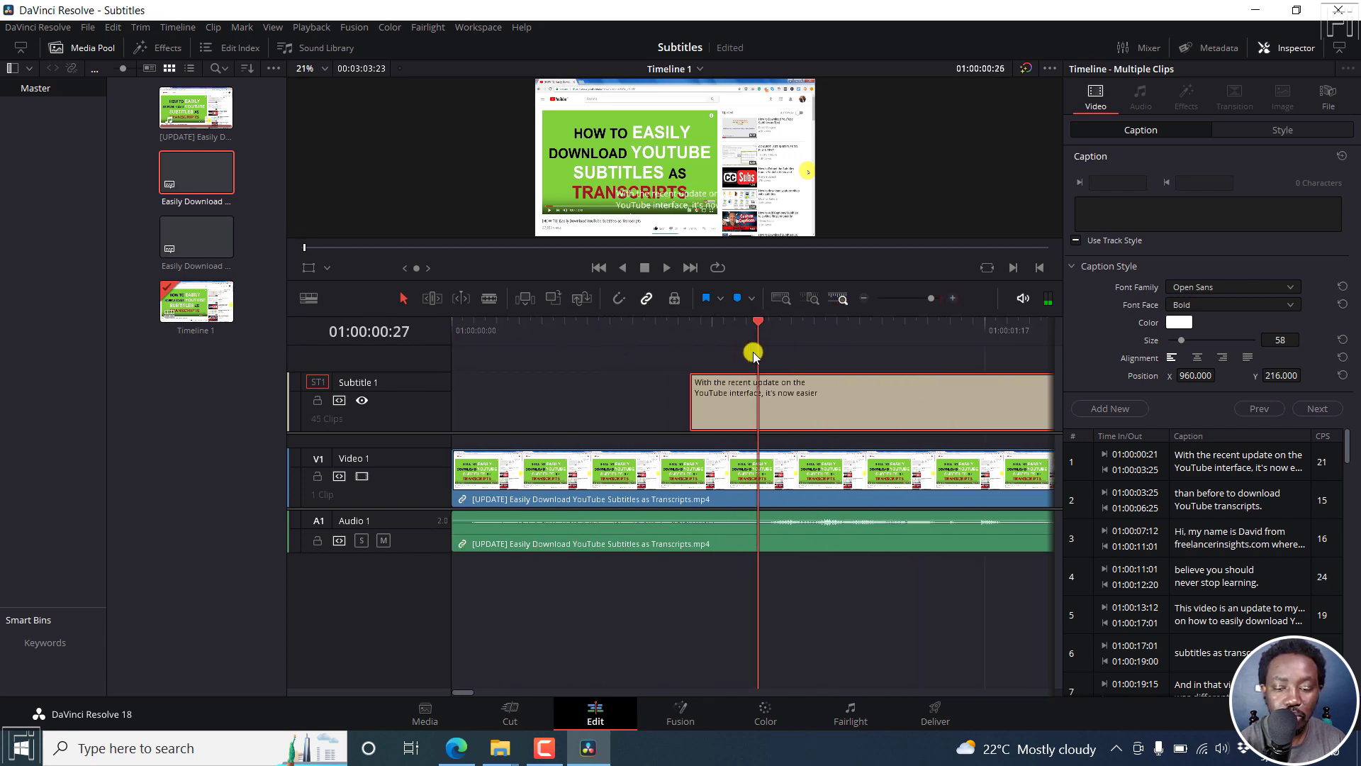
{"action": "left_click_drag", "start_coordinate": [764, 353], "coordinate": [769, 344]}
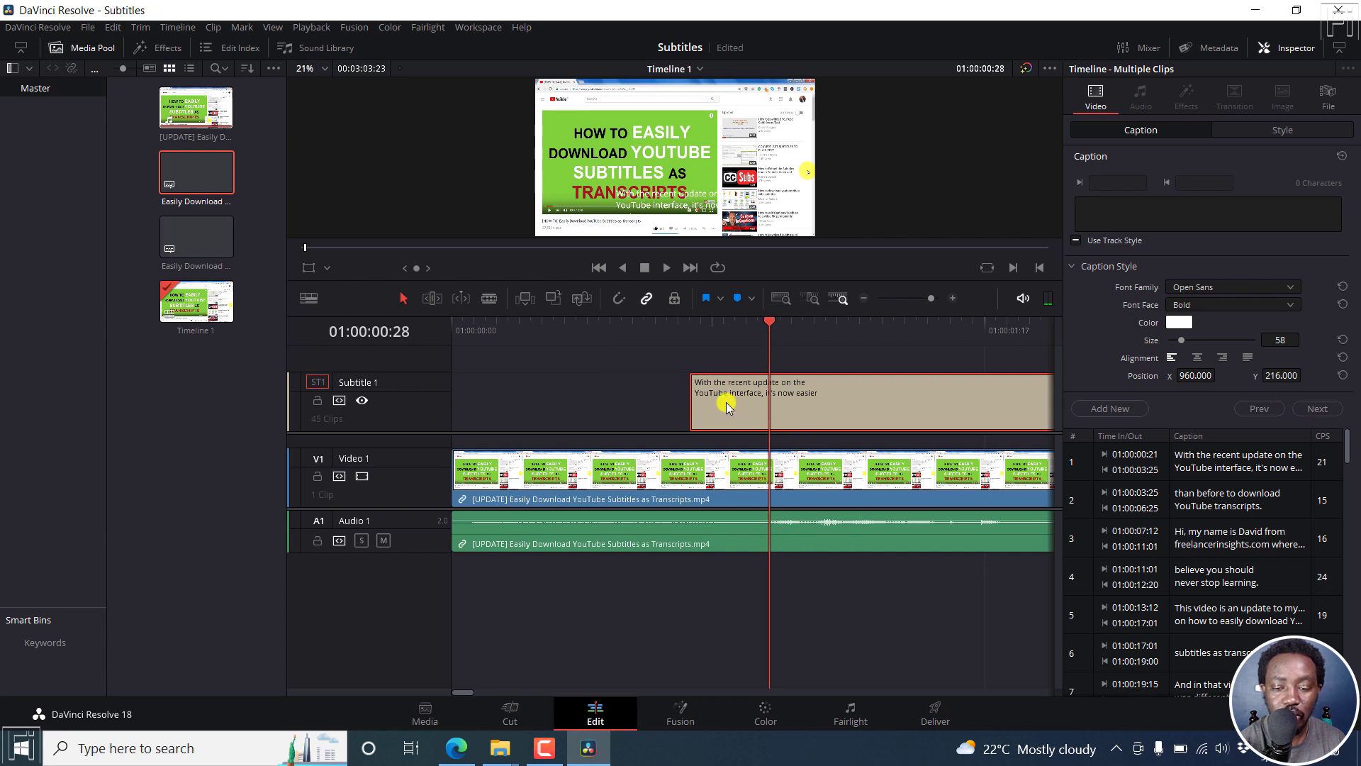
{"action": "left_click_drag", "start_coordinate": [731, 410], "coordinate": [813, 406]}
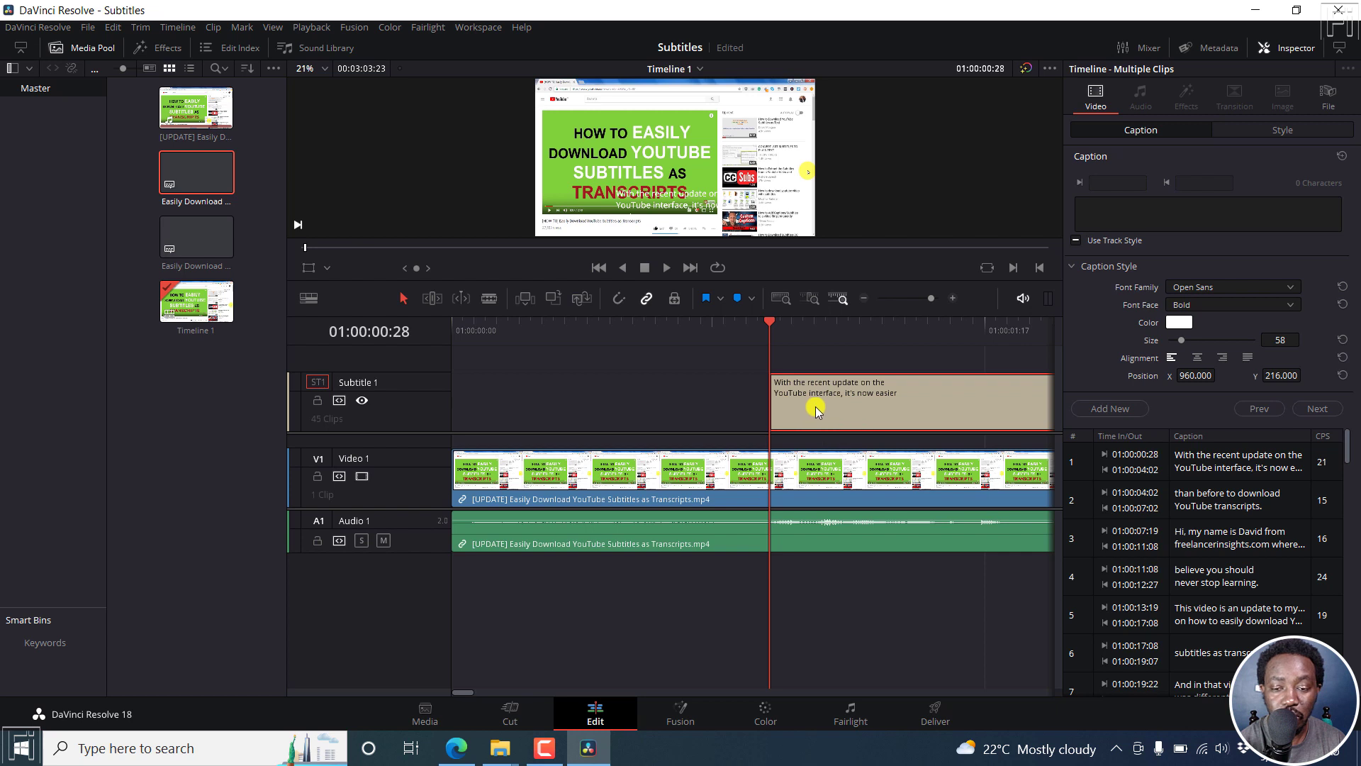
- Add a second subtitle track and place the Arabic SRT file on it at the beginning of the timeline
{"action": "left_click", "coordinate": [780, 299]}
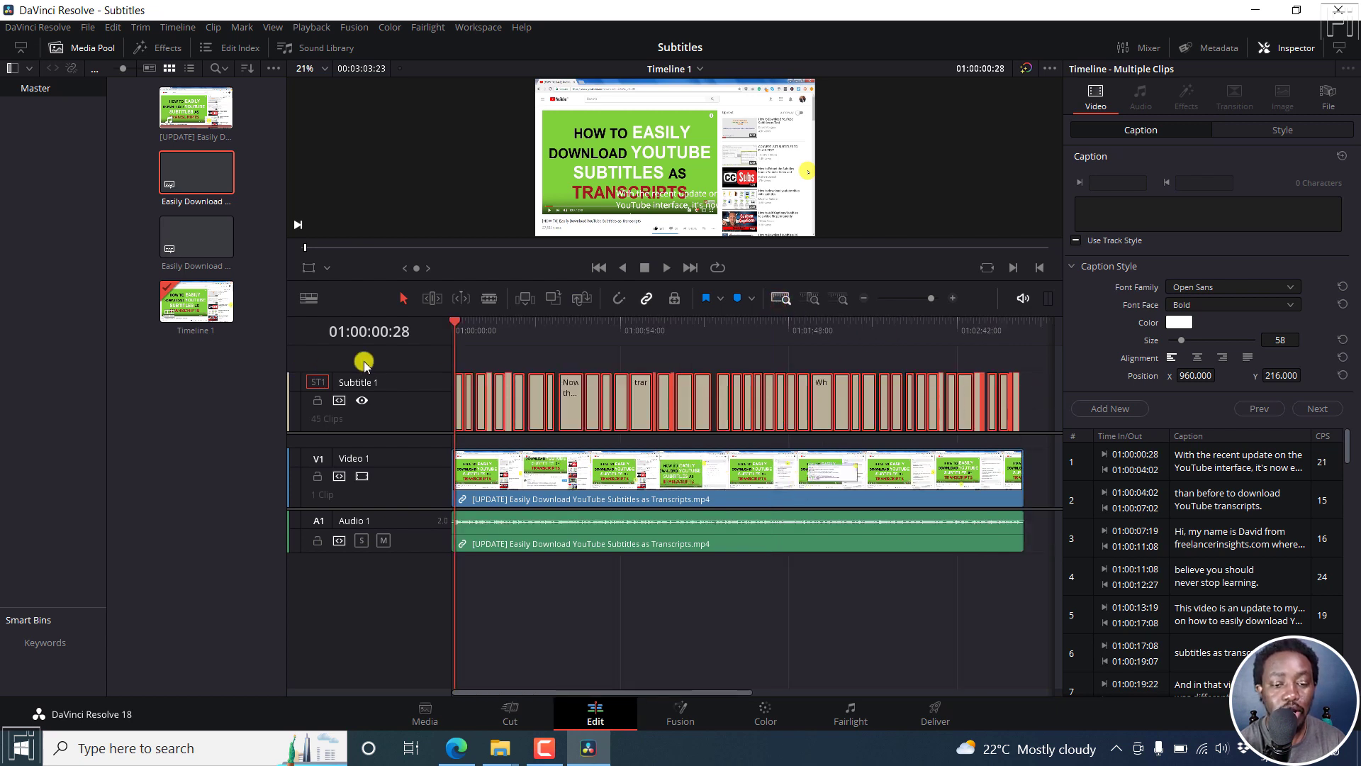
{"action": "right_click", "coordinate": [399, 360]}
{"action": "left_click", "coordinate": [440, 385]}
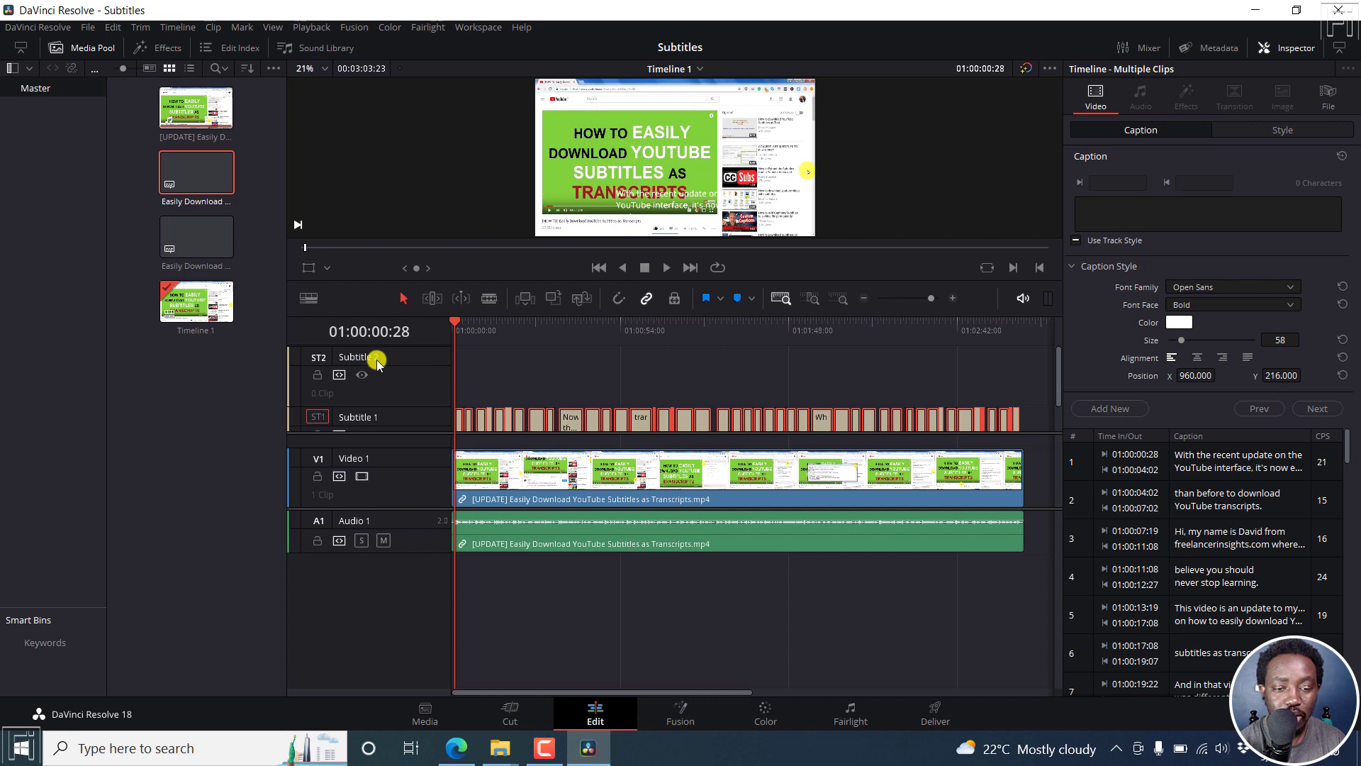
{"action": "left_click", "coordinate": [180, 241]}
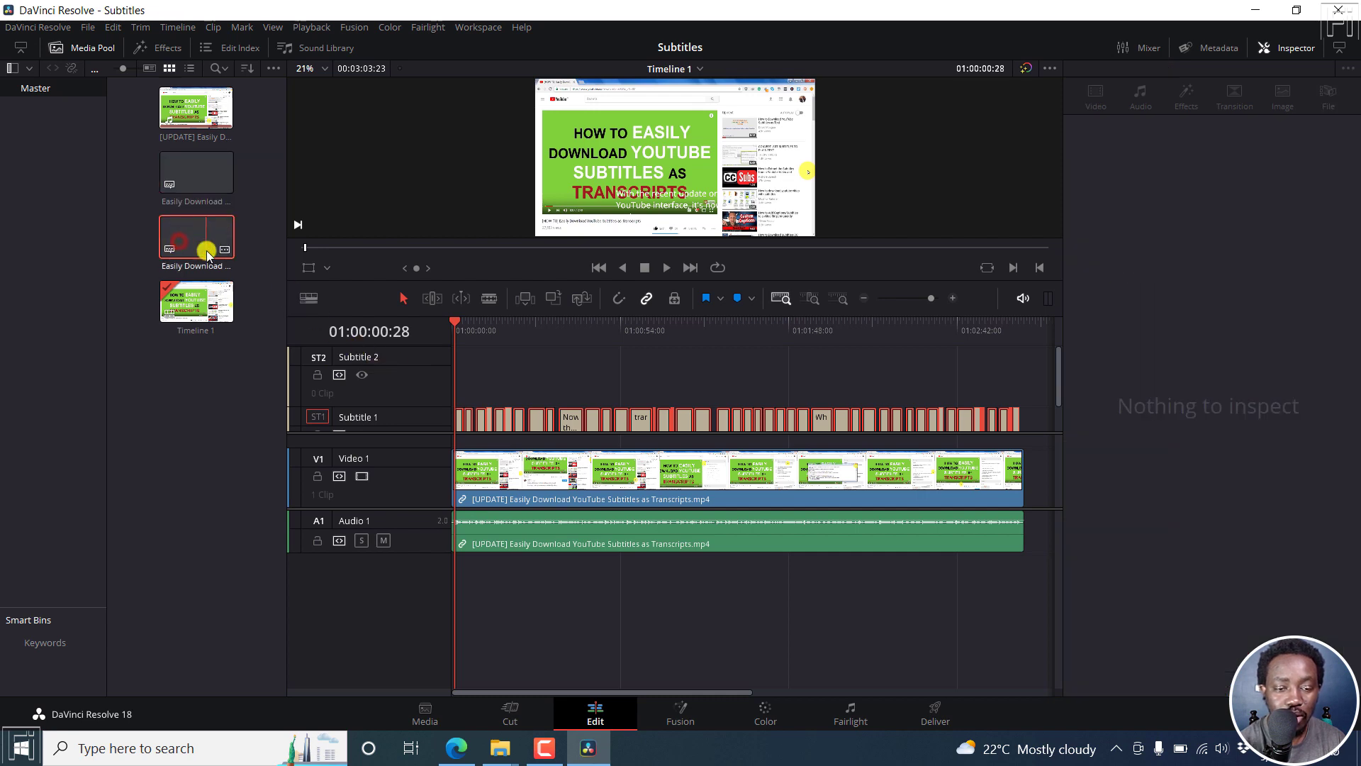
{"action": "left_click_drag", "start_coordinate": [180, 247], "coordinate": [454, 379]}
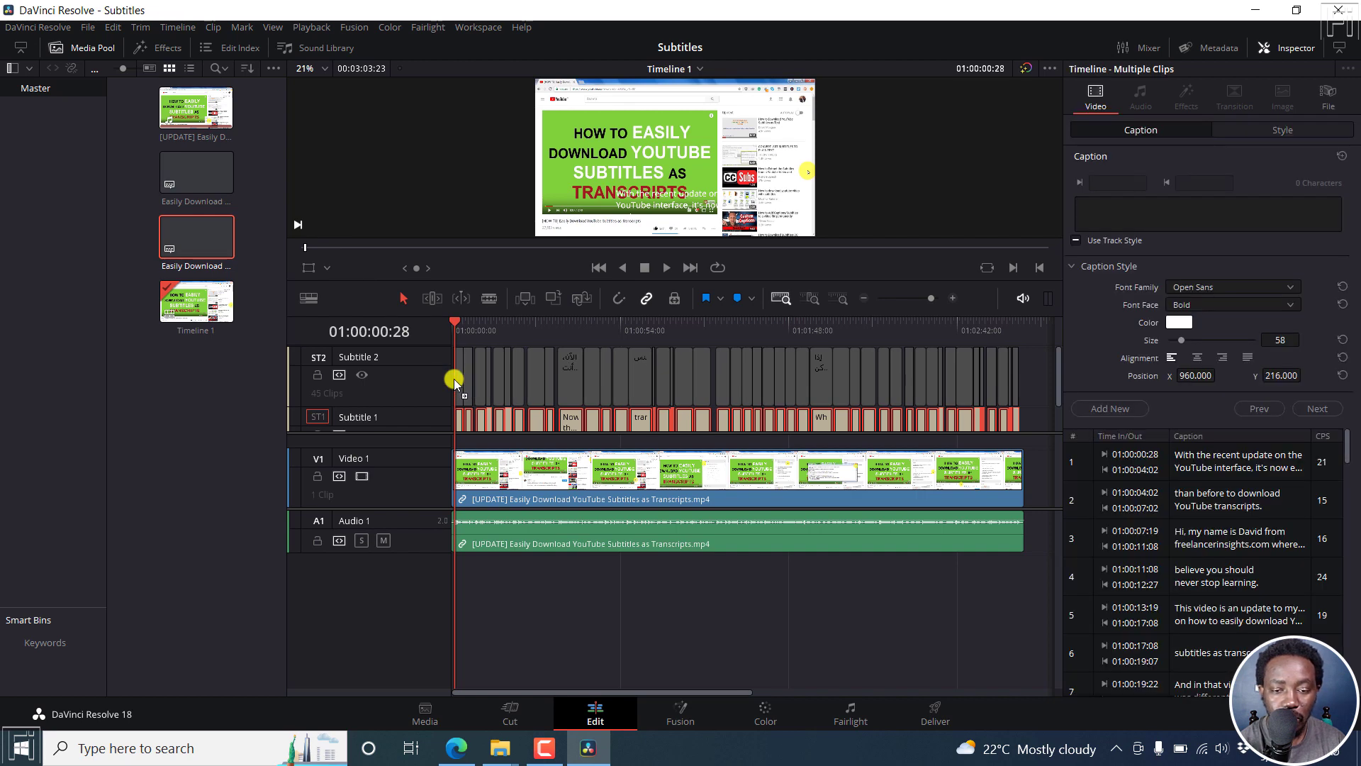
- Select all clips on Subtitle 2 and shift them together so the first Arabic caption starts at 01:00:00:28, aligned with the first English caption
{"action": "left_click", "coordinate": [953, 297]}
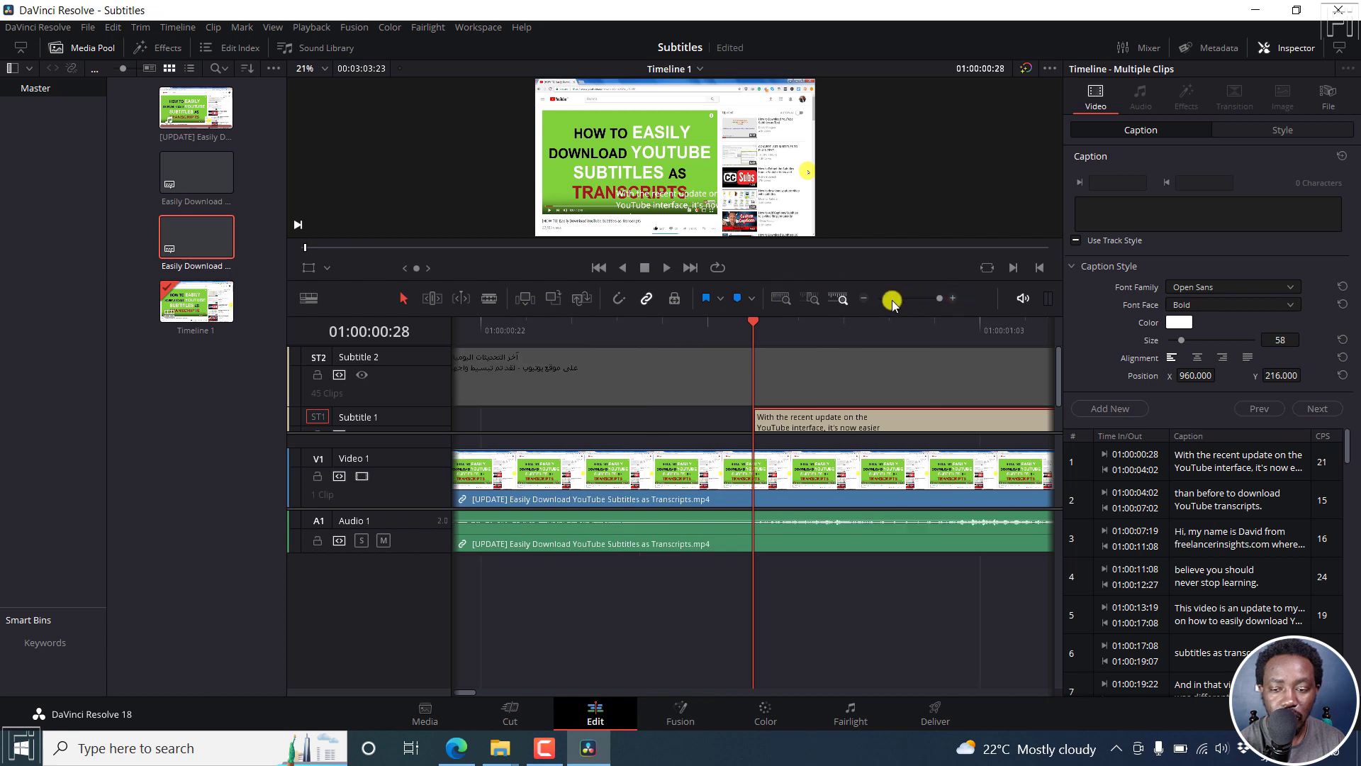
{"action": "left_click", "coordinate": [863, 298]}
{"action": "left_click", "coordinate": [864, 298]}
{"action": "left_click", "coordinate": [864, 298]}
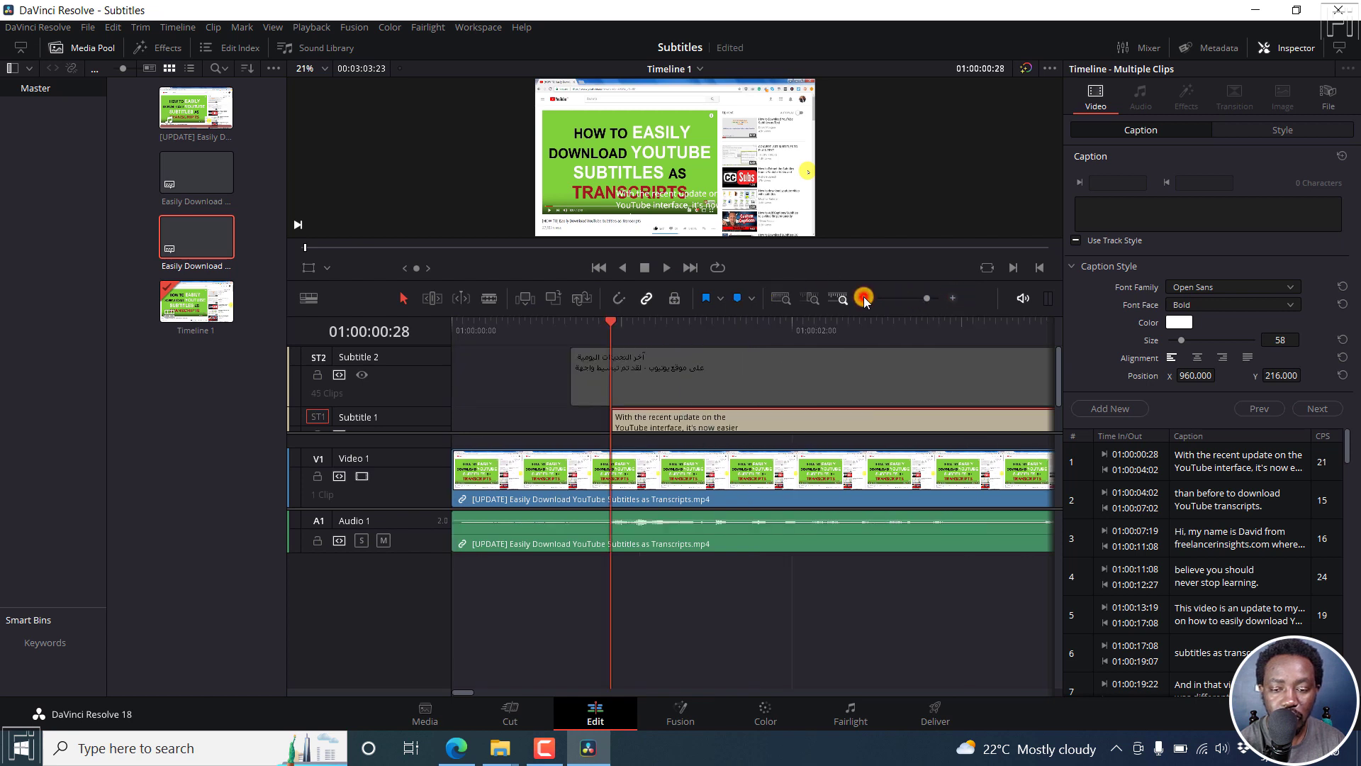
{"action": "left_click", "coordinate": [863, 297]}
{"action": "left_click", "coordinate": [863, 298]}
{"action": "left_click", "coordinate": [863, 298]}
{"action": "left_click", "coordinate": [864, 298]}
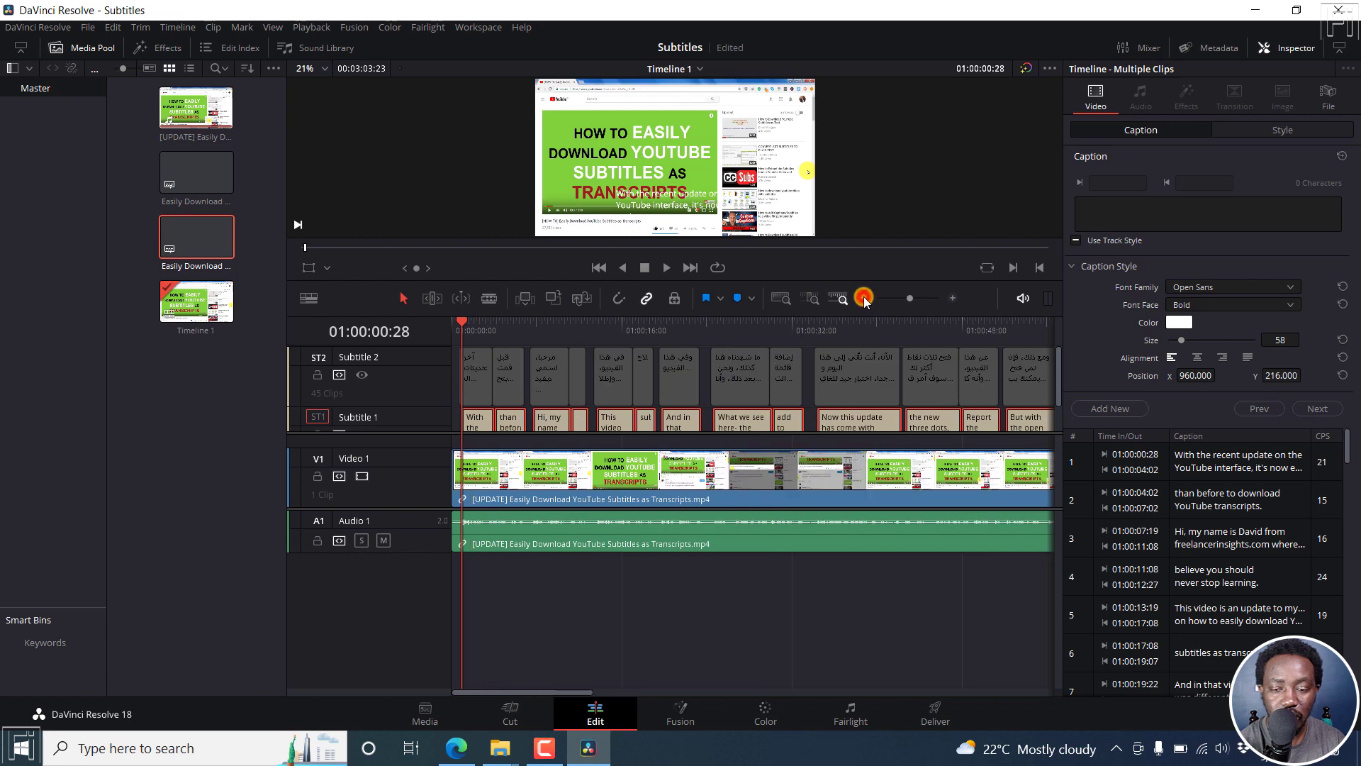
{"action": "left_click", "coordinate": [781, 298]}
{"action": "left_click_drag", "start_coordinate": [1037, 381], "coordinate": [435, 360]}
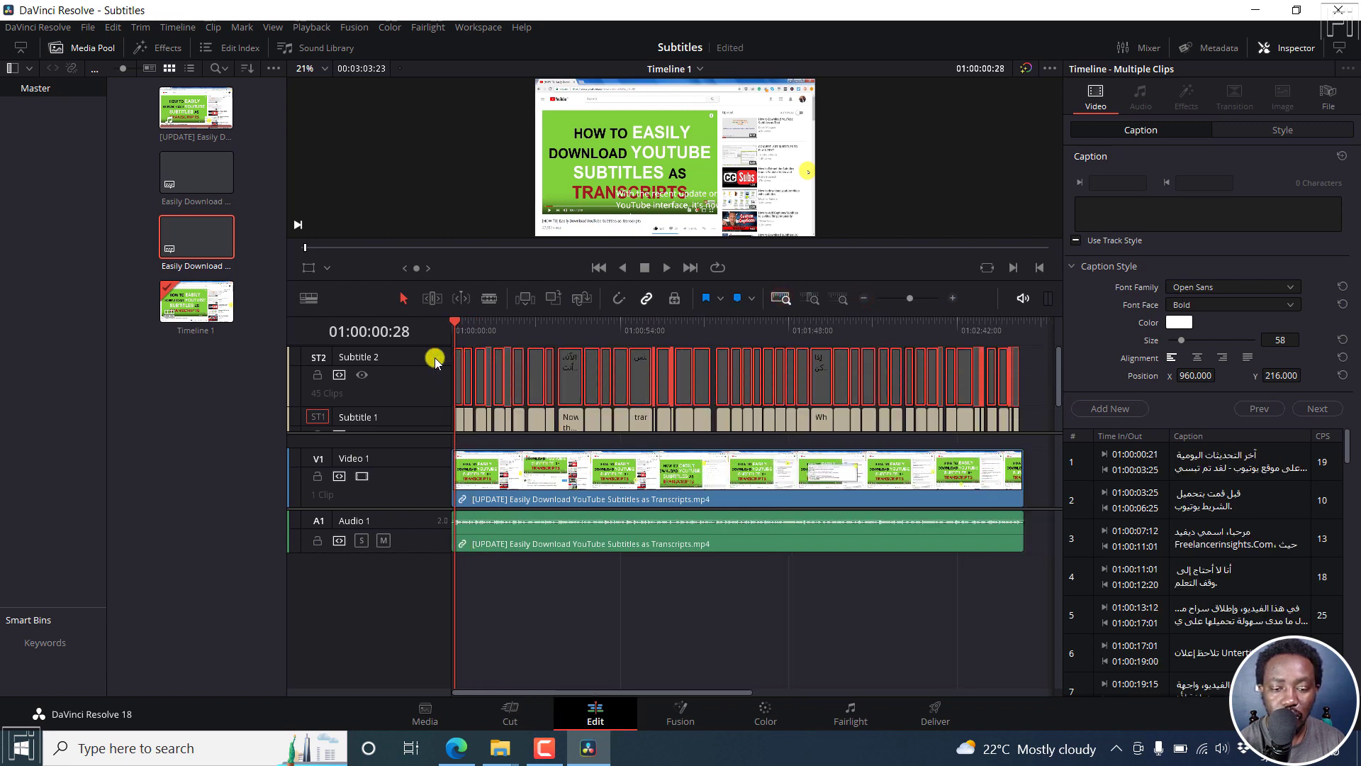
{"action": "left_click", "coordinate": [953, 298]}
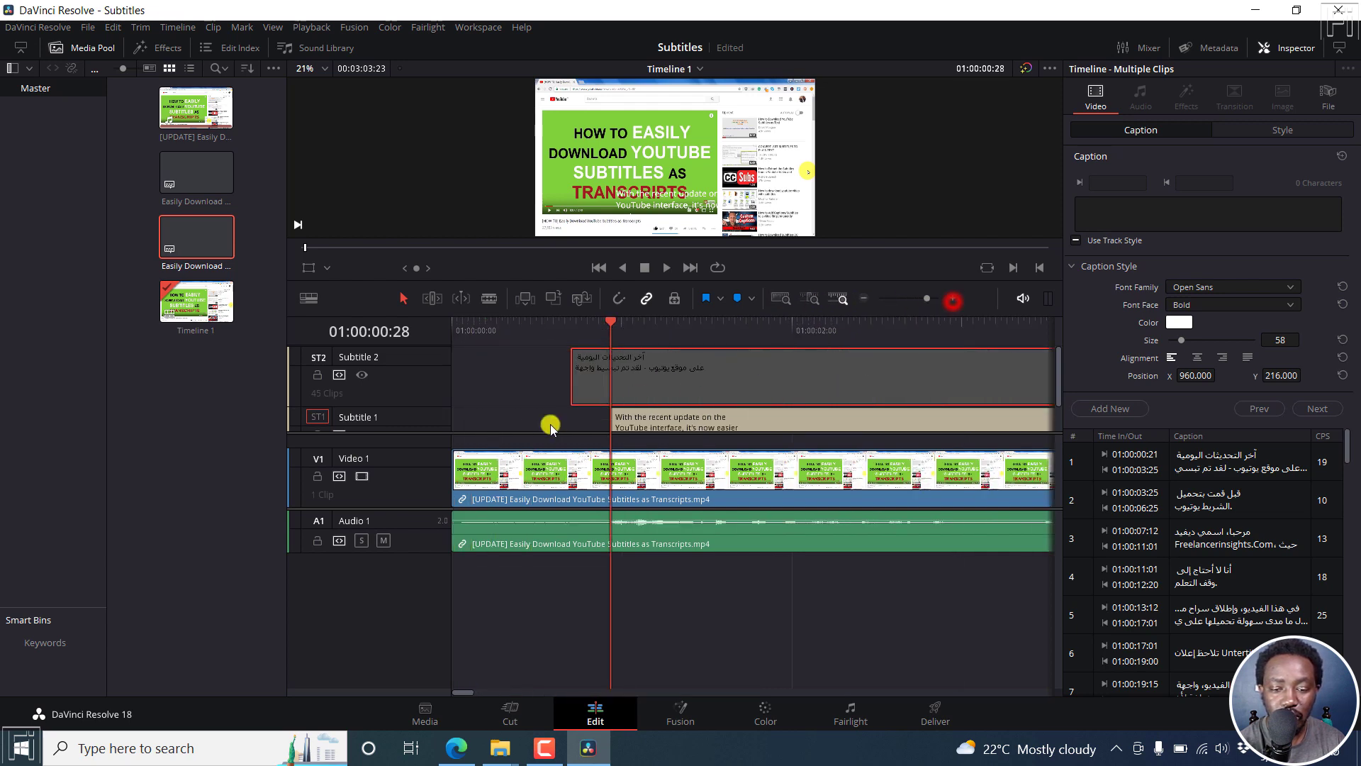
{"action": "left_click_drag", "start_coordinate": [645, 376], "coordinate": [681, 381]}
{"action": "left_click", "coordinate": [779, 301]}
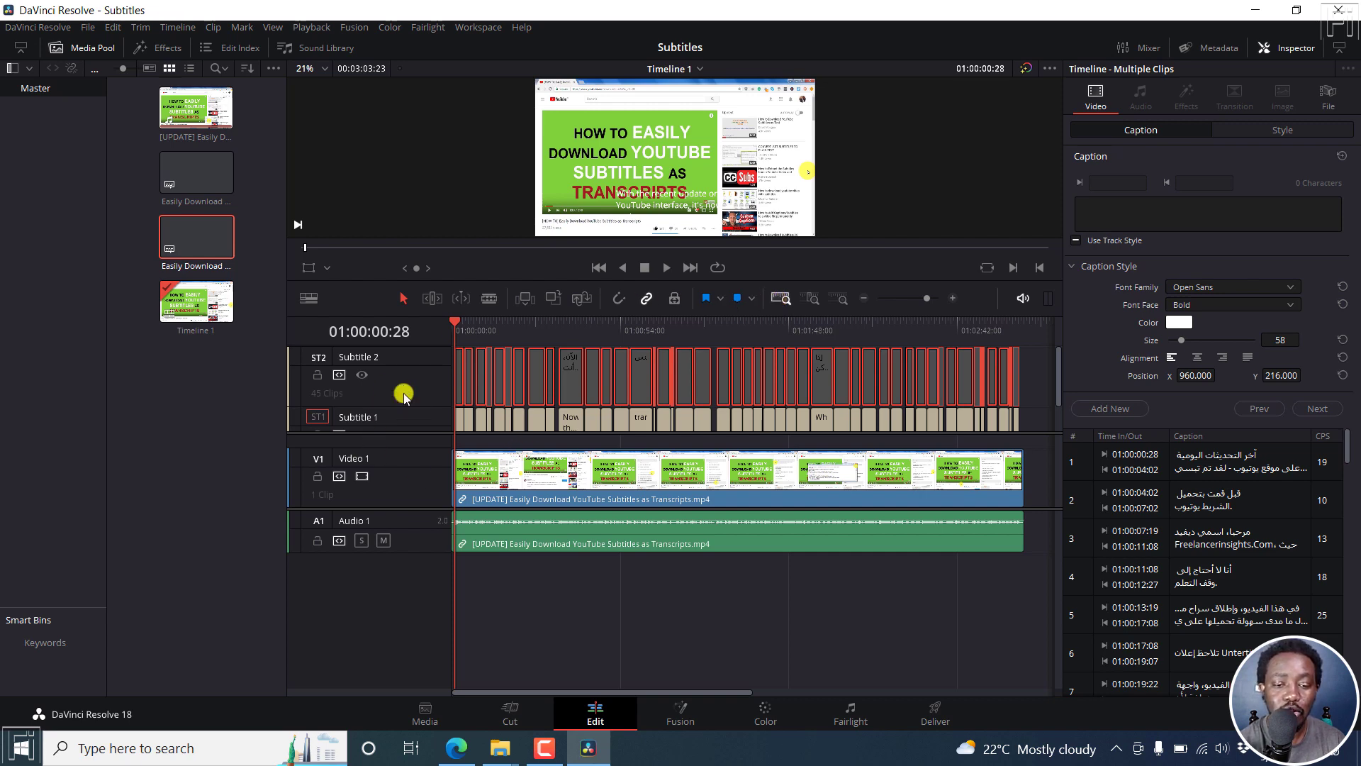
- Enlarge the subtitle track area to show both tracks, hide Subtitle 1 and make Subtitle 2 visible instead
{"action": "left_click_drag", "start_coordinate": [423, 432], "coordinate": [411, 474]}
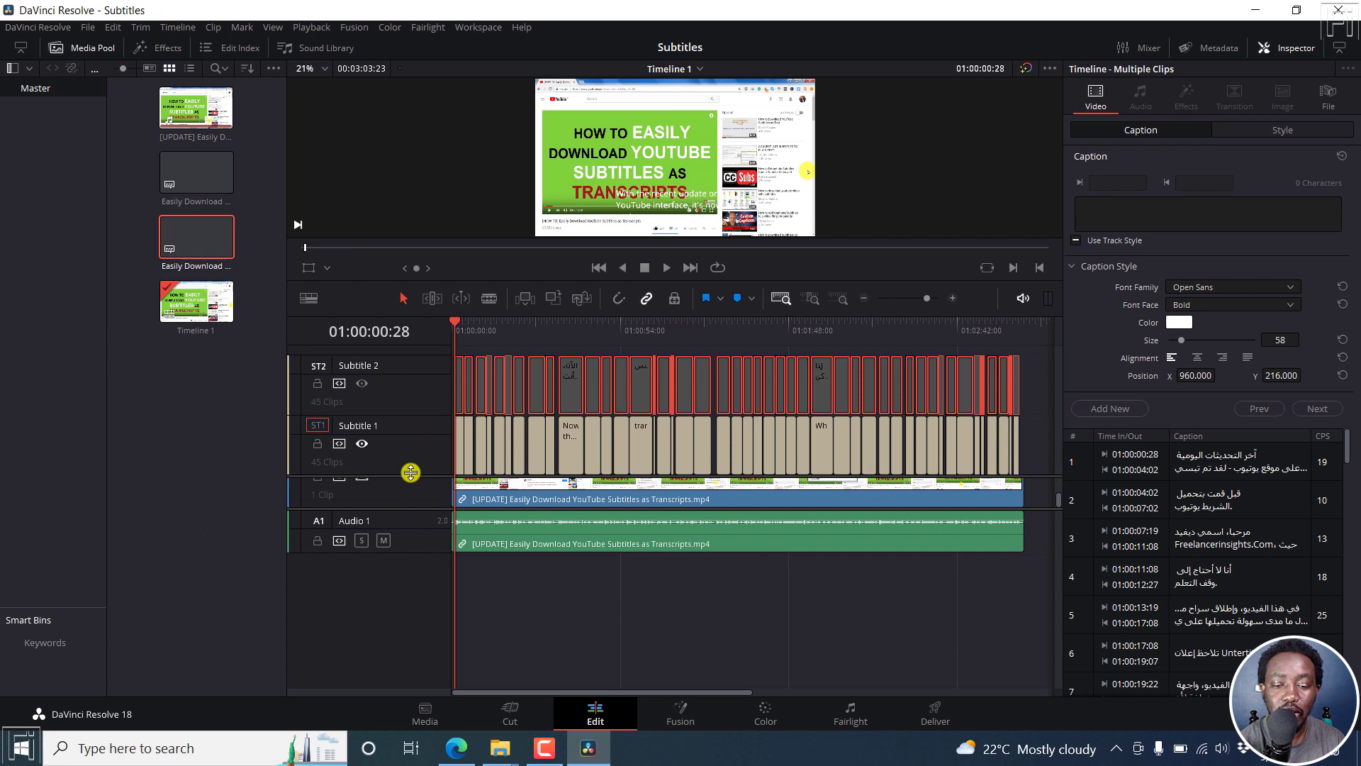
{"action": "left_click", "coordinate": [362, 445]}
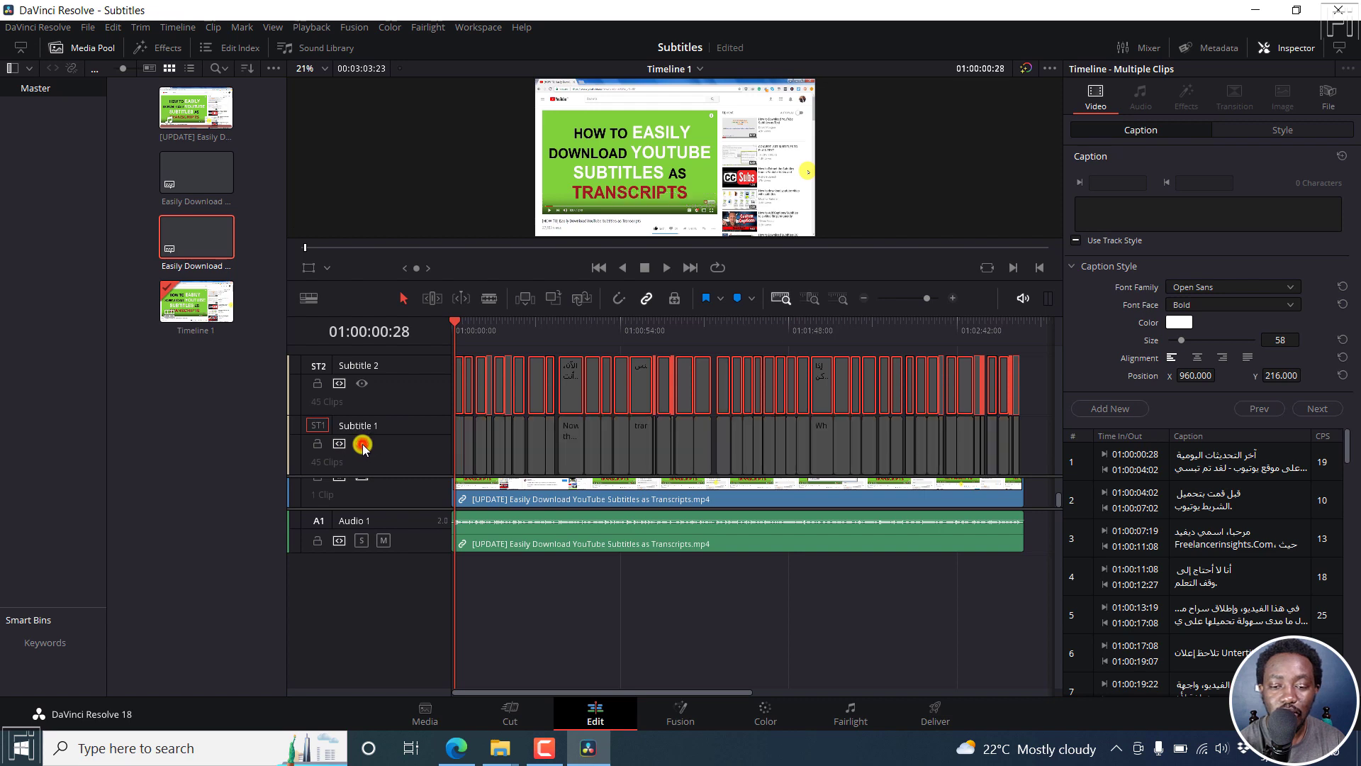
{"action": "left_click", "coordinate": [363, 384]}
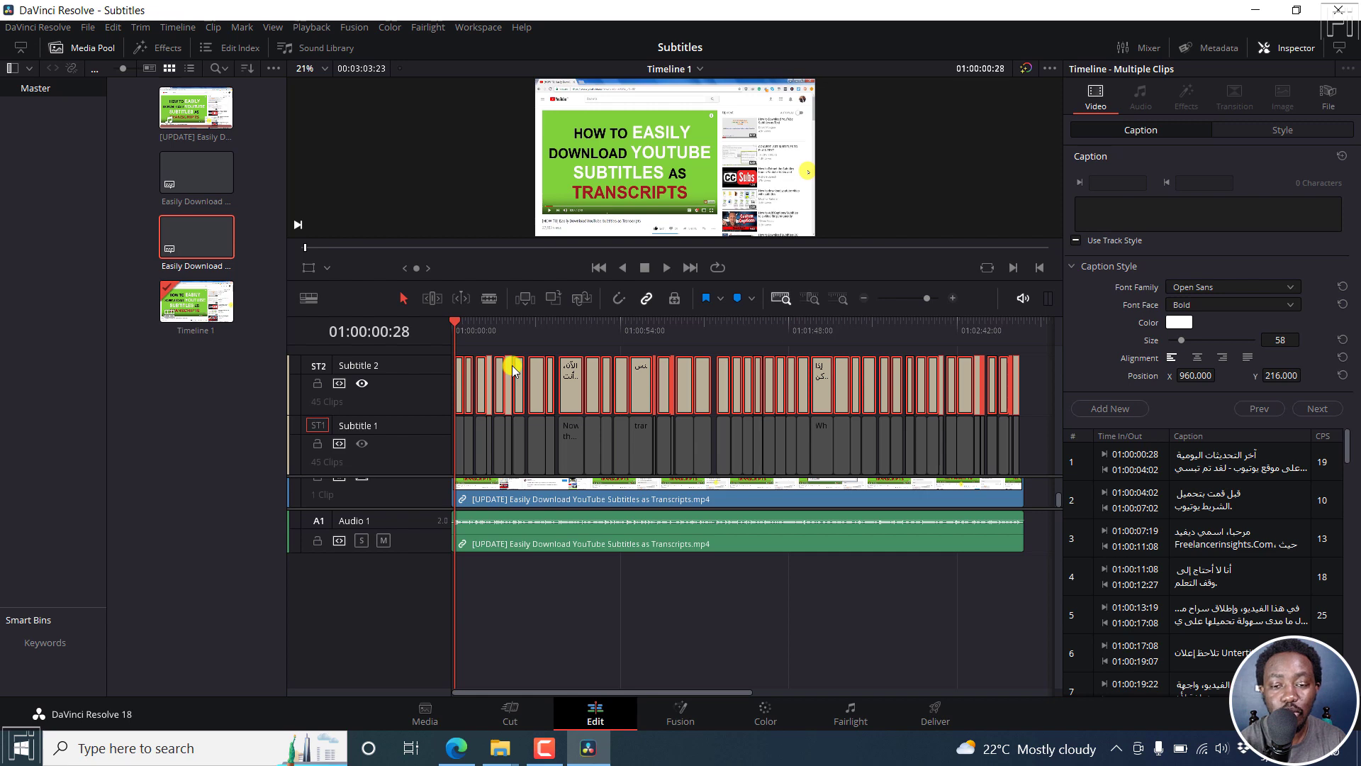
- Try a stroke size of 0 on the Subtitle 2 captions and set it back to 1
{"action": "left_click", "coordinate": [1285, 132]}
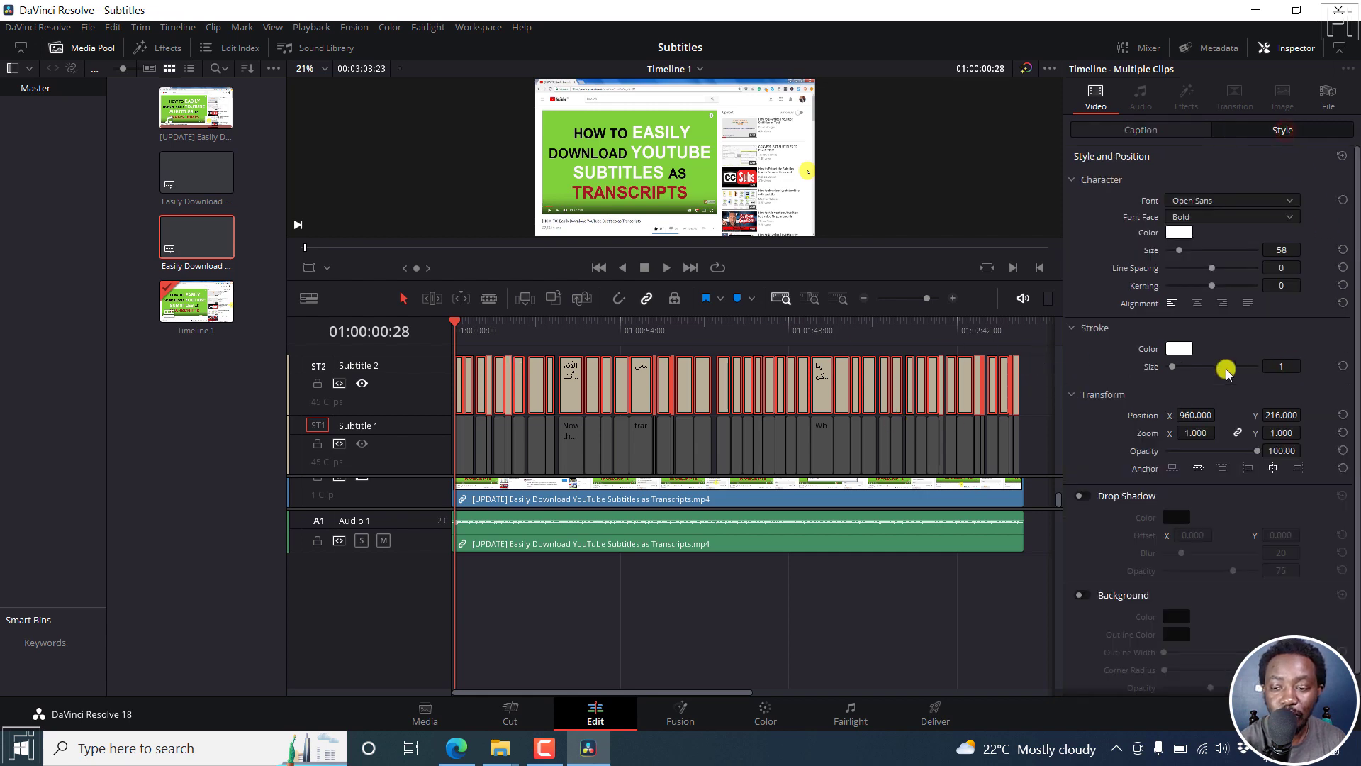
{"action": "left_click_drag", "start_coordinate": [1172, 369], "coordinate": [1150, 374]}
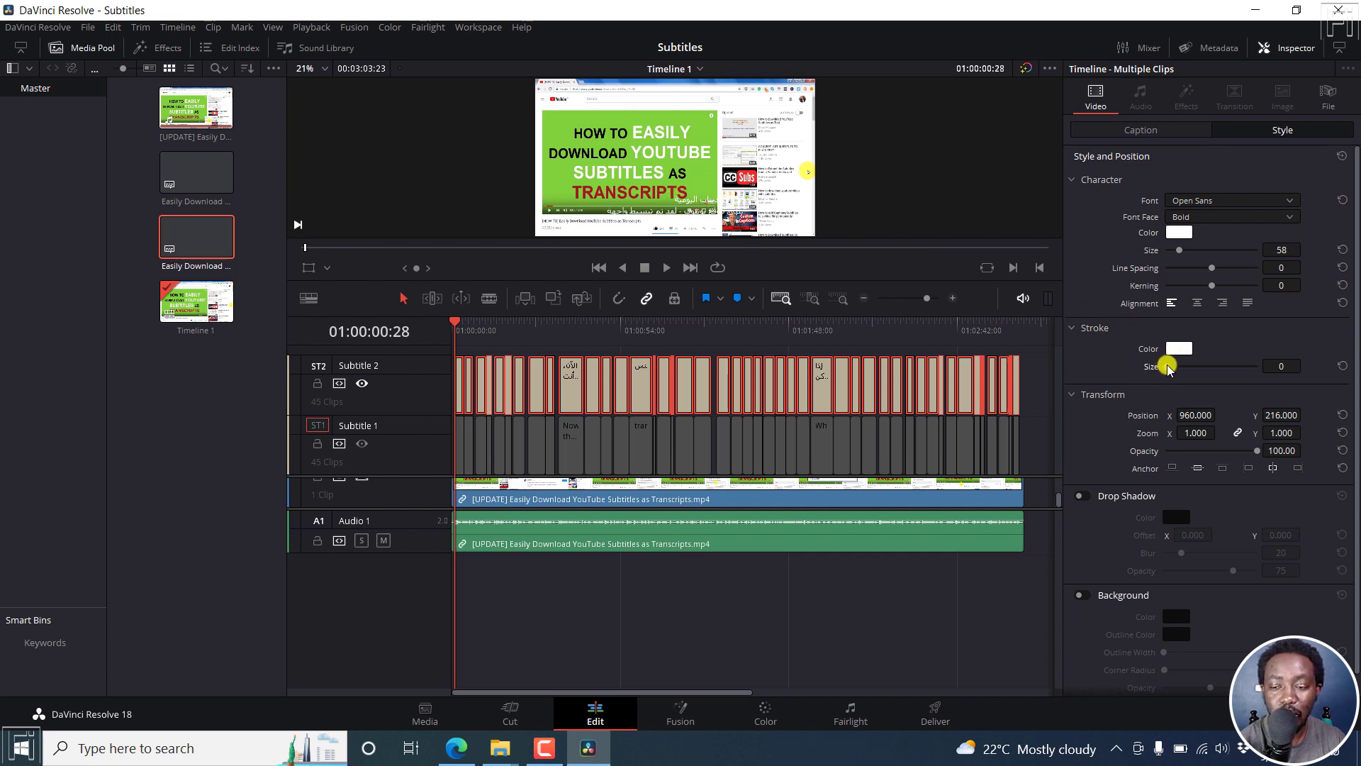
{"action": "left_click_drag", "start_coordinate": [1170, 368], "coordinate": [1175, 369]}
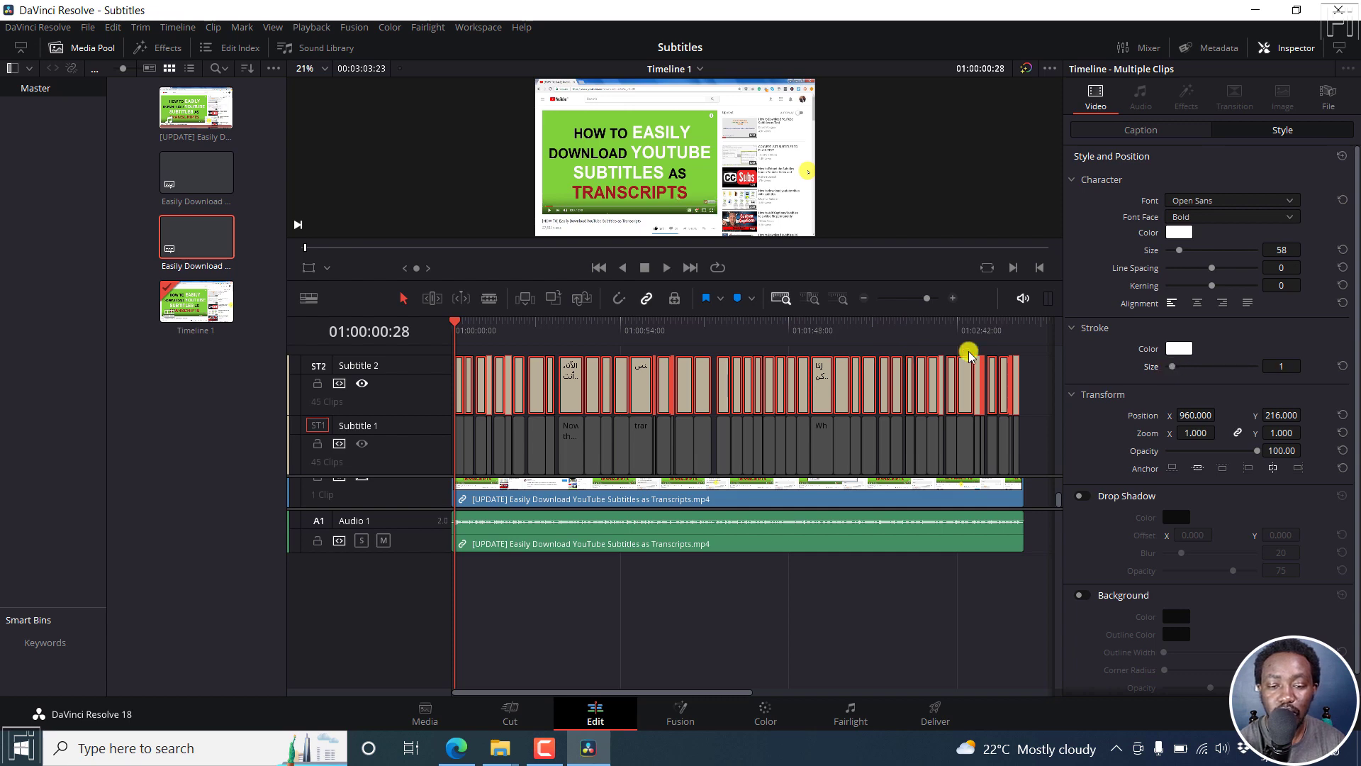
- Try changing the Subtitle 2 track style's text colour to red (#ff0004) and set its stroke size to 0
{"action": "left_click", "coordinate": [1181, 232]}
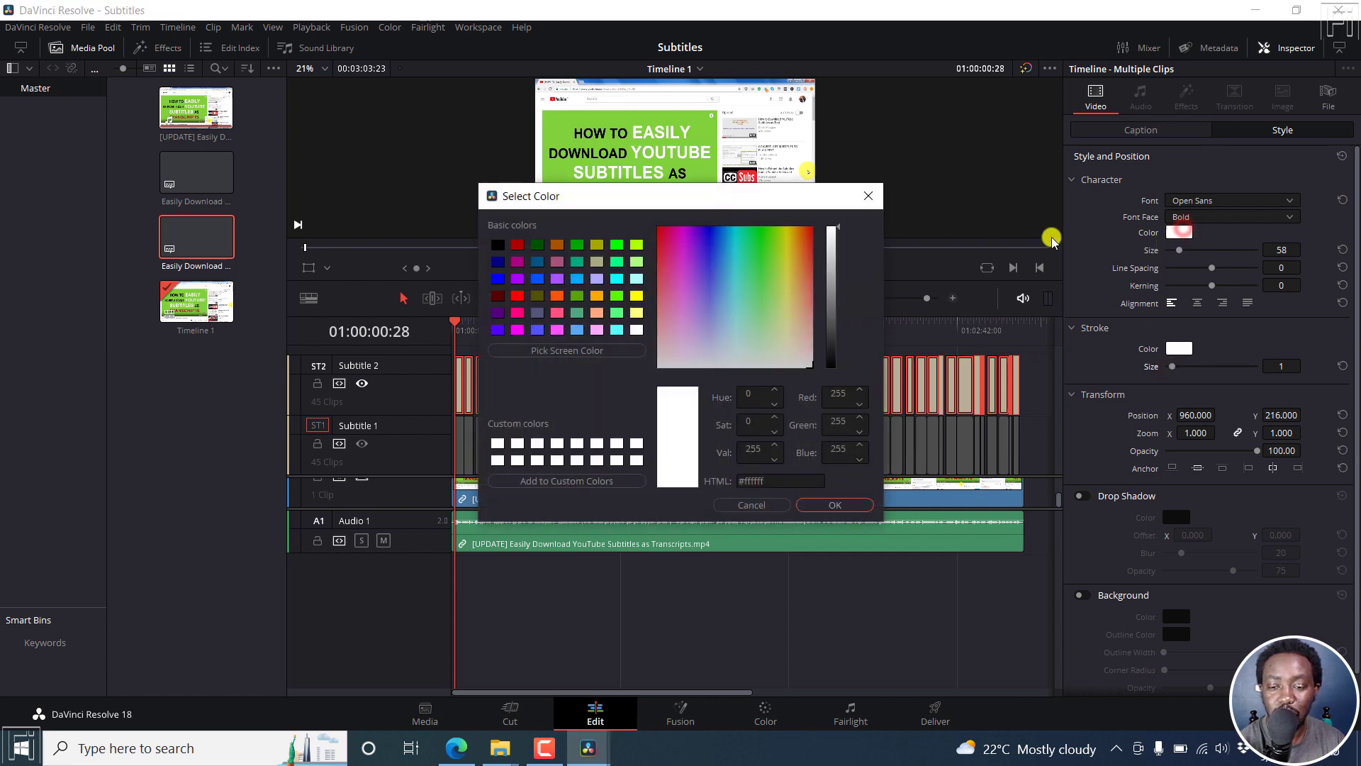
{"action": "left_click_drag", "start_coordinate": [696, 255], "coordinate": [629, 226]}
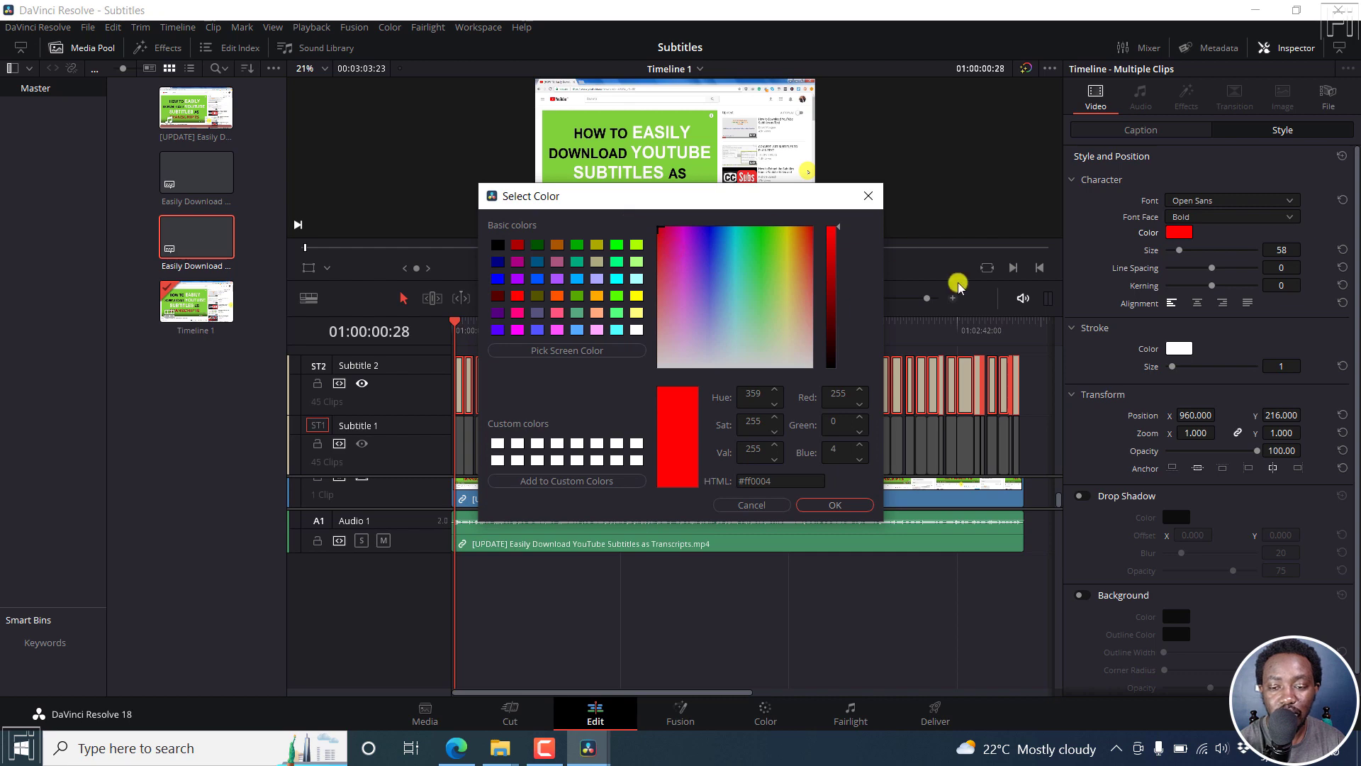
{"action": "left_click", "coordinate": [831, 505]}
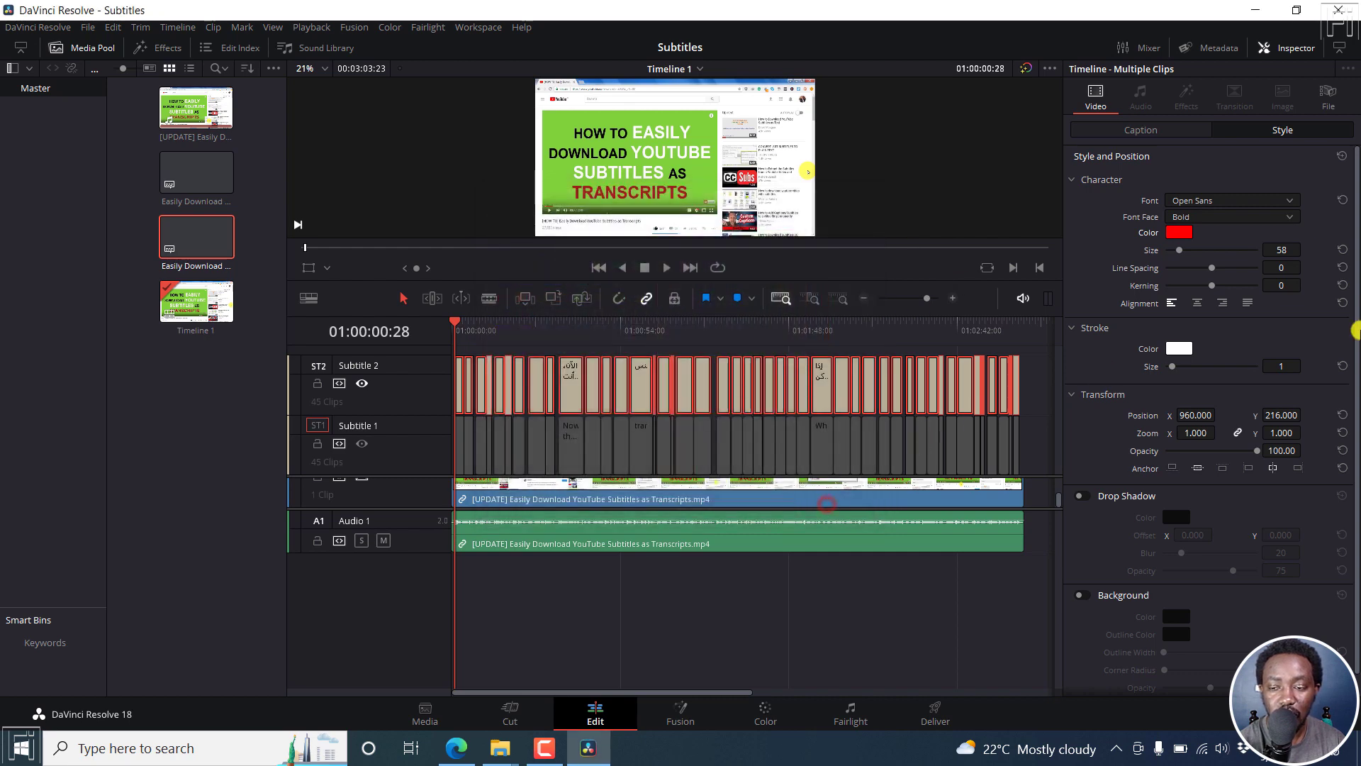
{"action": "left_click_drag", "start_coordinate": [1175, 369], "coordinate": [1133, 371]}
{"action": "left_click", "coordinate": [1024, 378]}
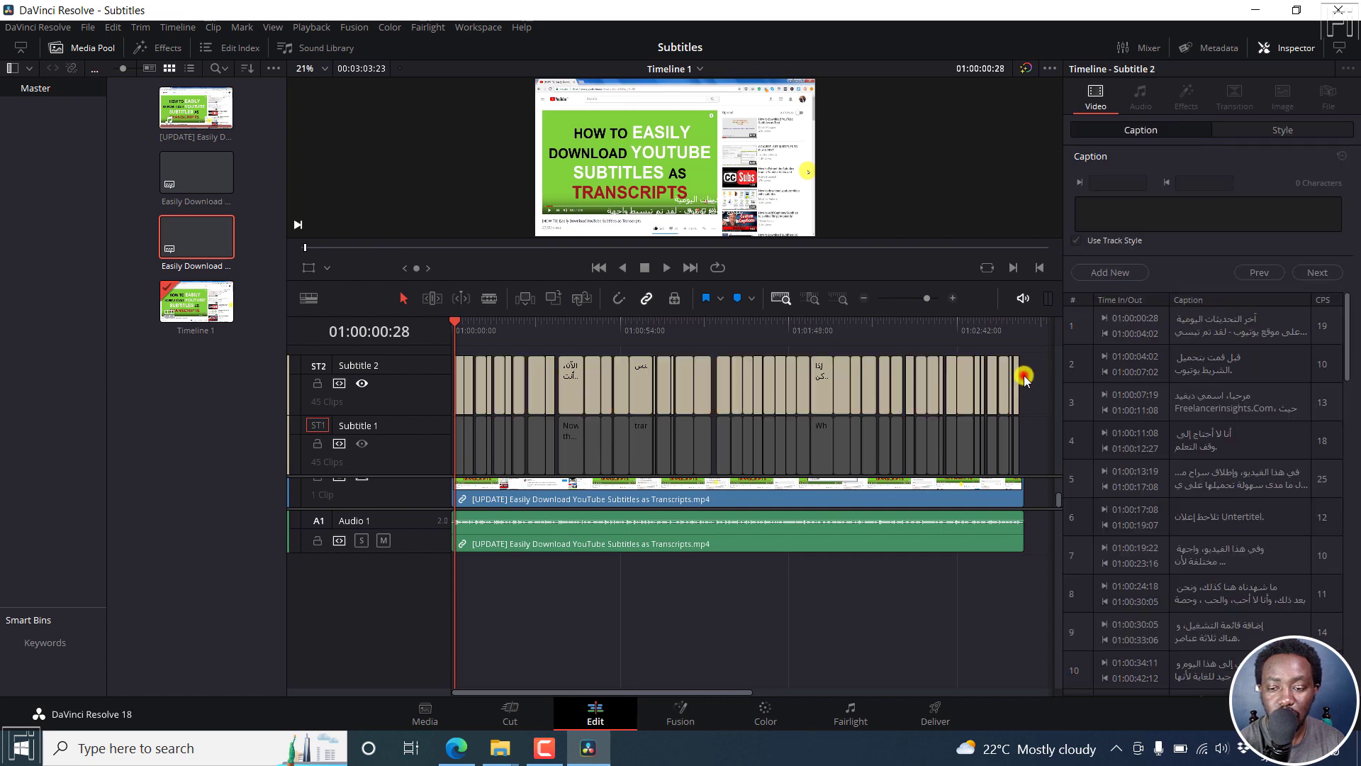
- Reselect all clips on Subtitle 2 and set their caption text colour to red
{"action": "left_click_drag", "start_coordinate": [1030, 375], "coordinate": [395, 368]}
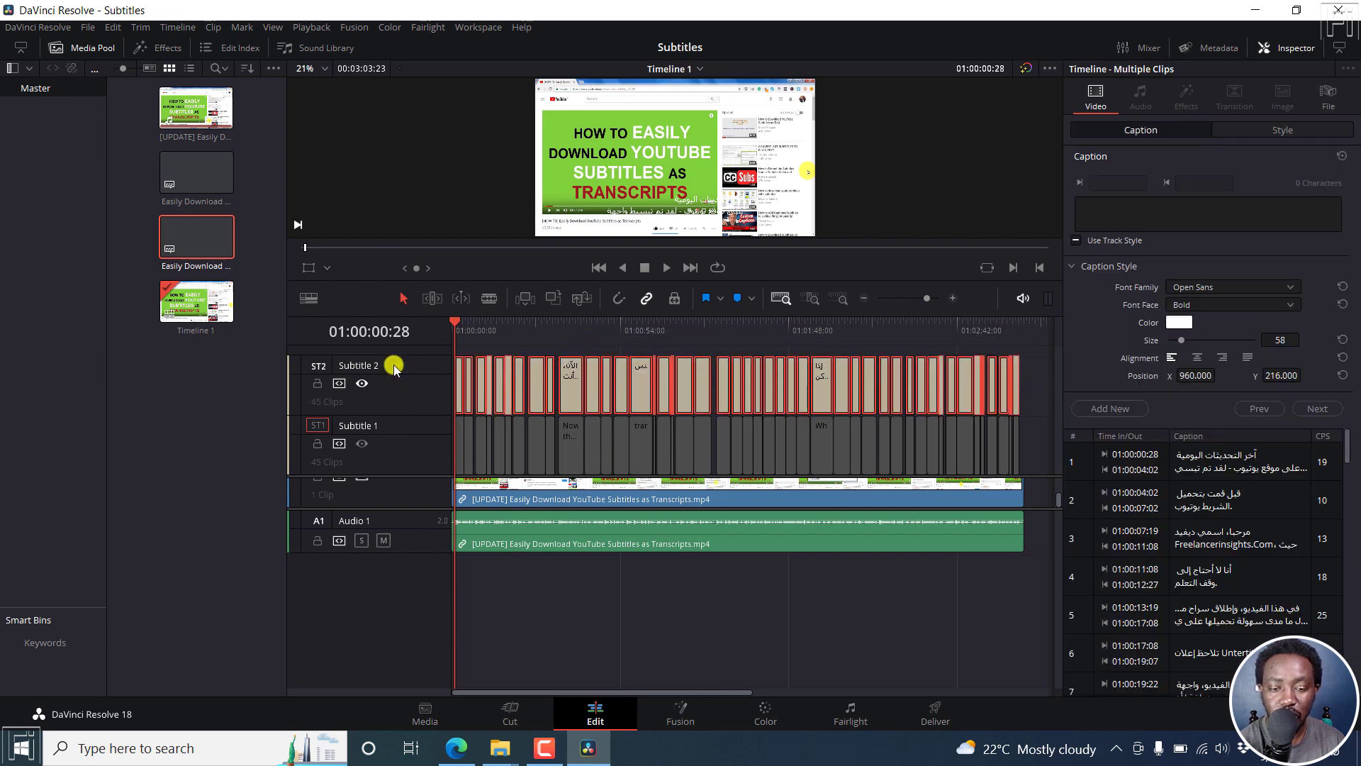
{"action": "left_click", "coordinate": [1180, 322]}
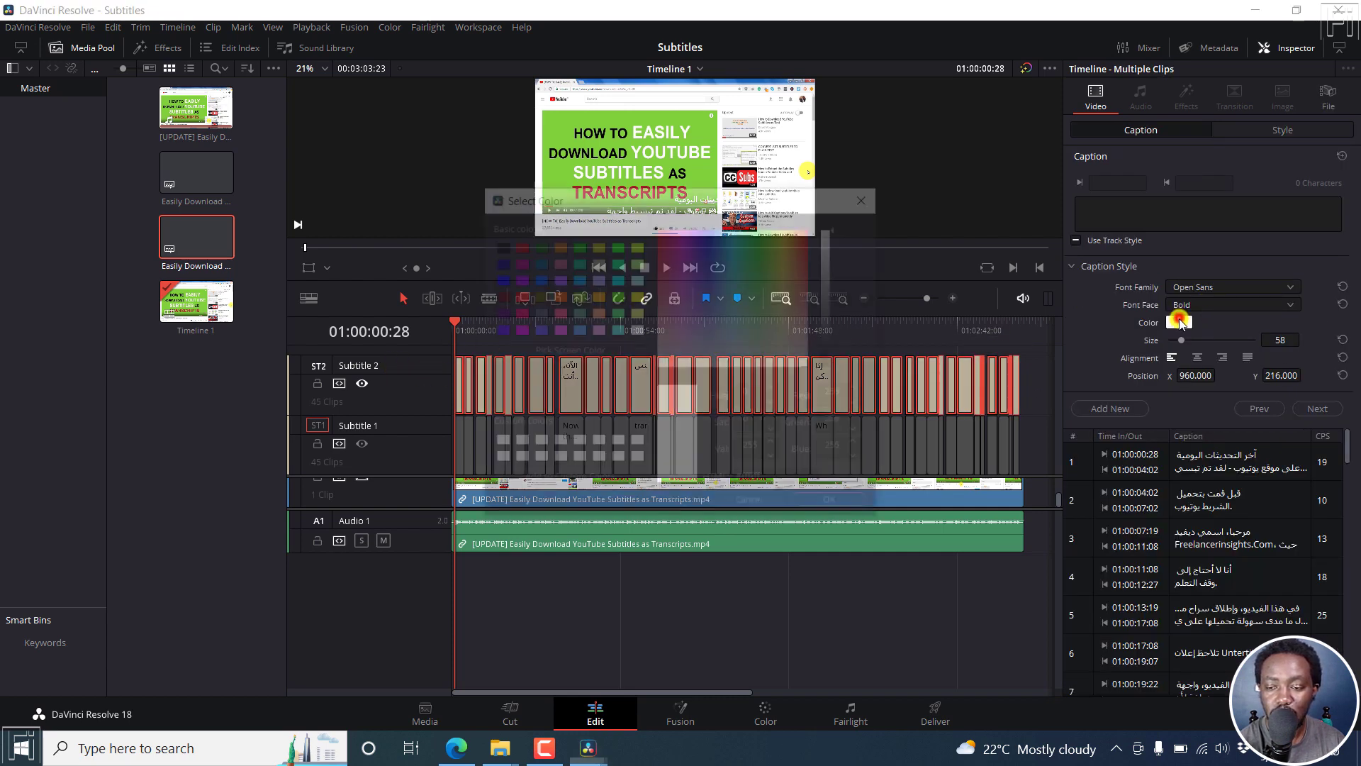
{"action": "left_click", "coordinate": [684, 264]}
{"action": "left_click", "coordinate": [659, 228]}
{"action": "left_click", "coordinate": [835, 505]}
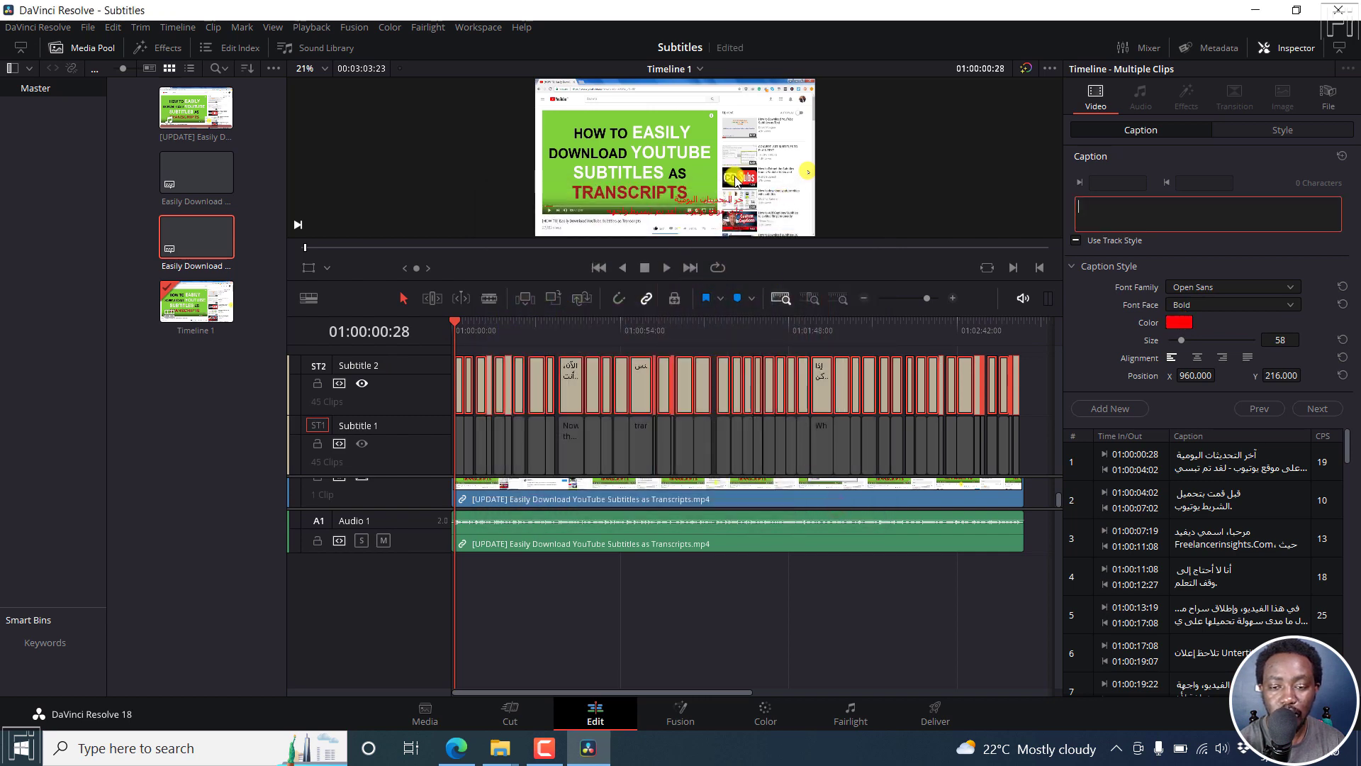
{"action": "left_click", "coordinate": [1294, 130]}
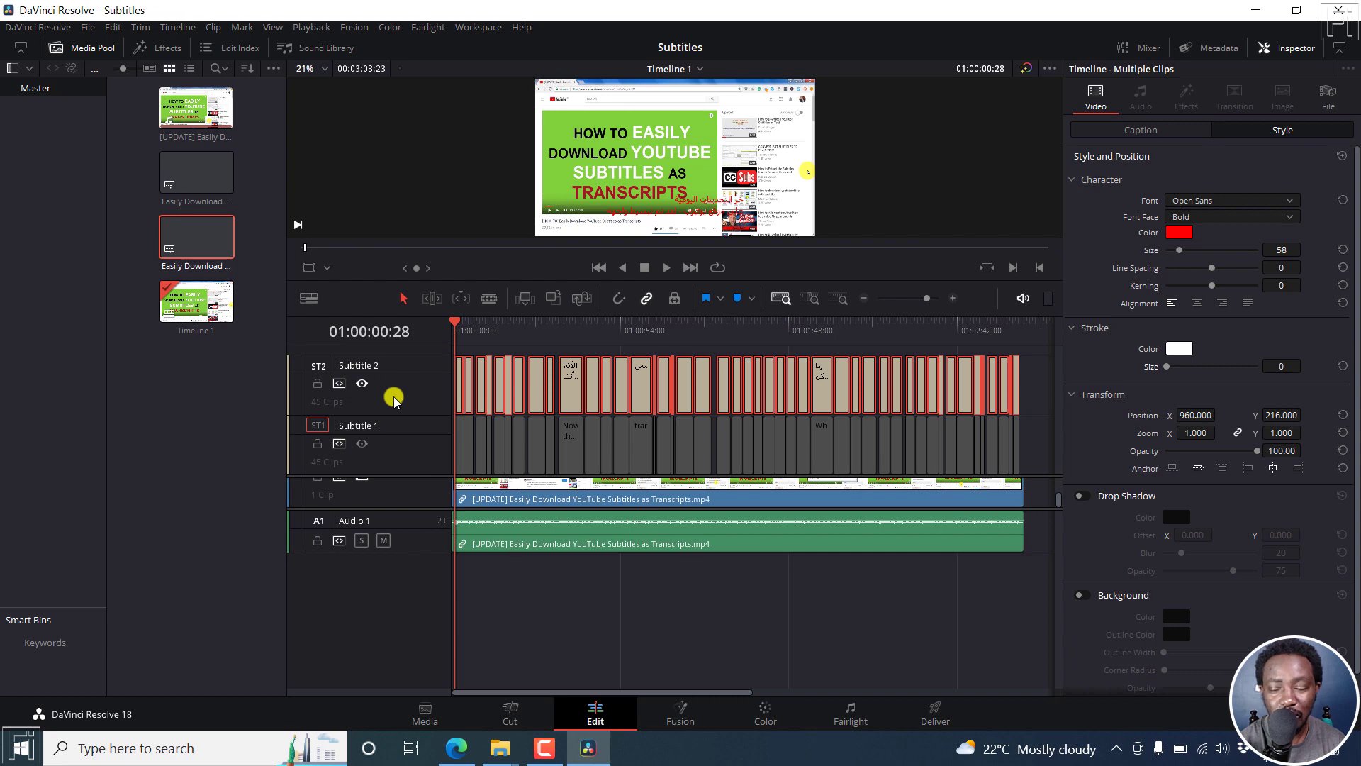
- Delete all clips on Subtitle 1 and Subtitle 2 and remove the empty subtitle tracks from the timeline
{"action": "left_click", "coordinate": [1035, 396]}
{"action": "left_click_drag", "start_coordinate": [1035, 395], "coordinate": [430, 424]}
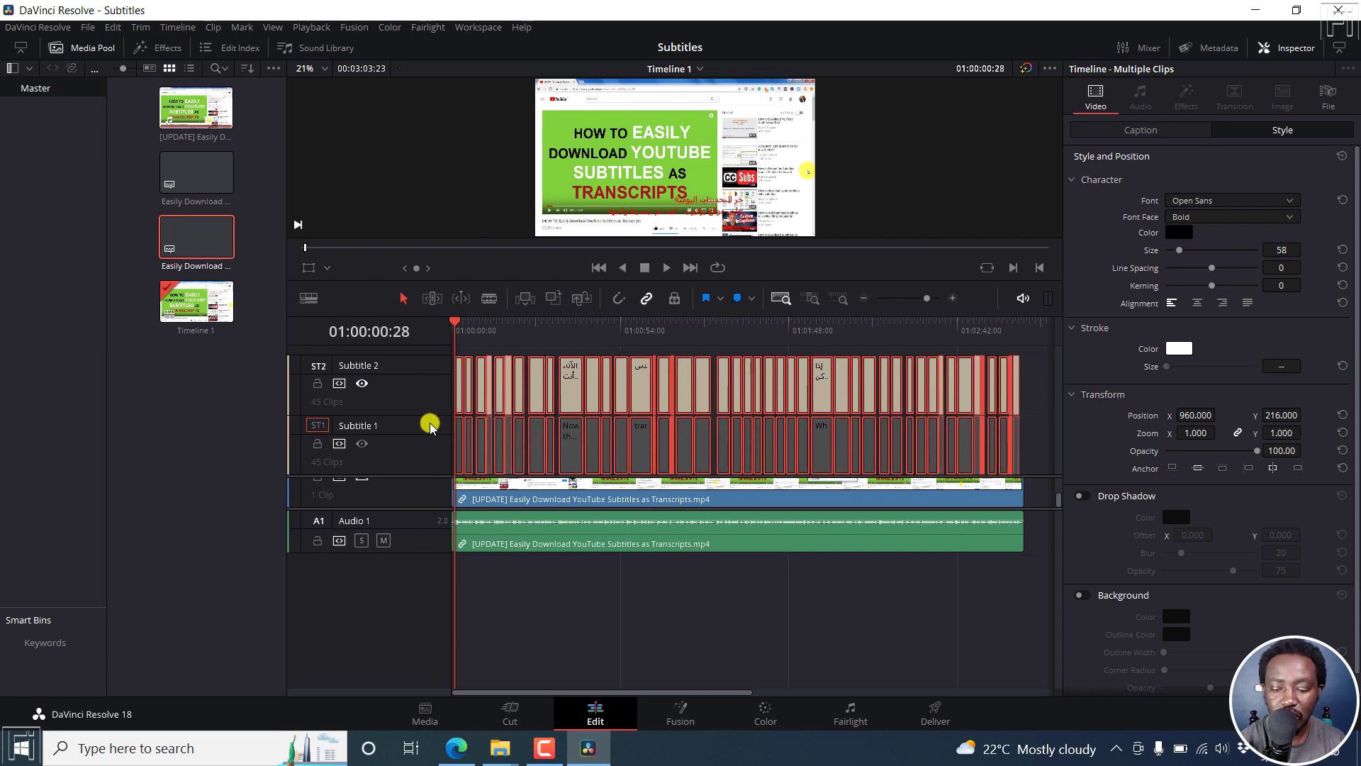
{"action": "key", "text": "Delete"}
{"action": "right_click", "coordinate": [421, 387]}
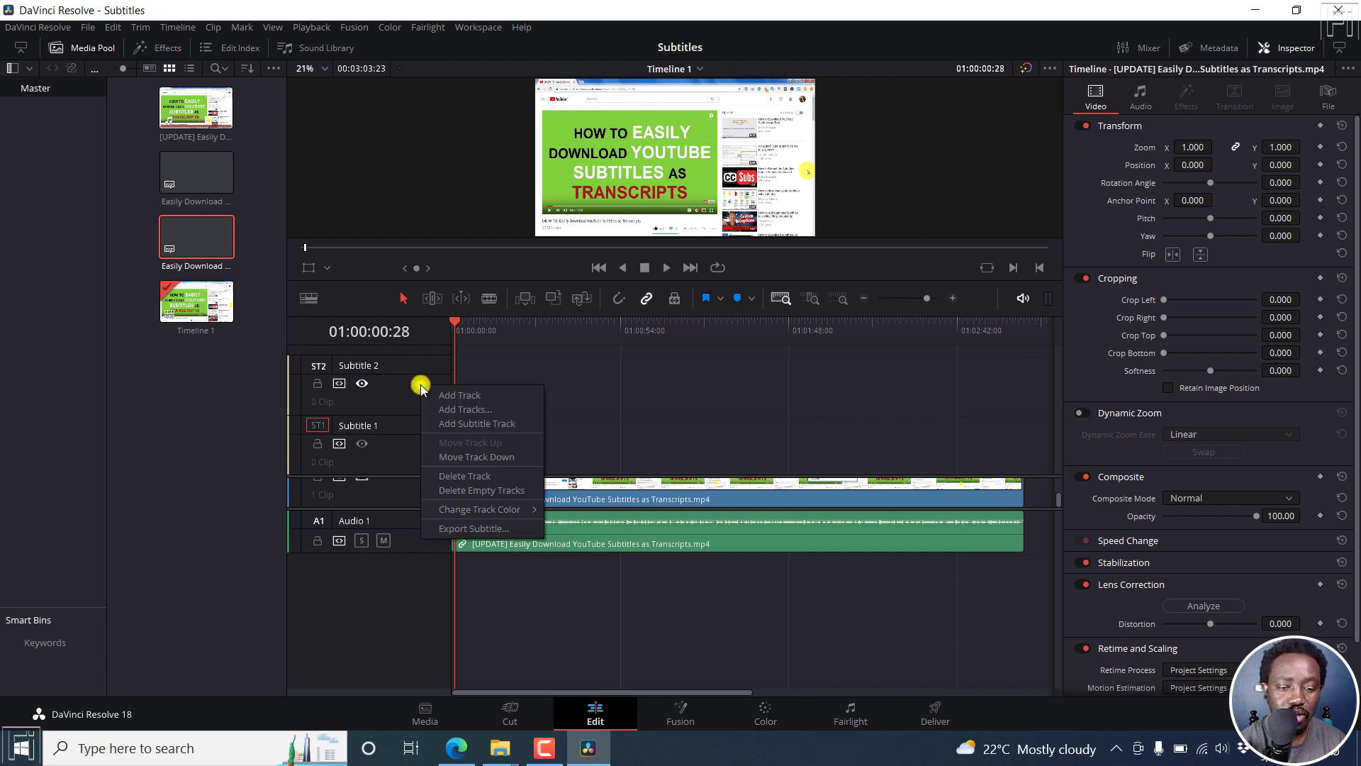
{"action": "left_click", "coordinate": [470, 492]}
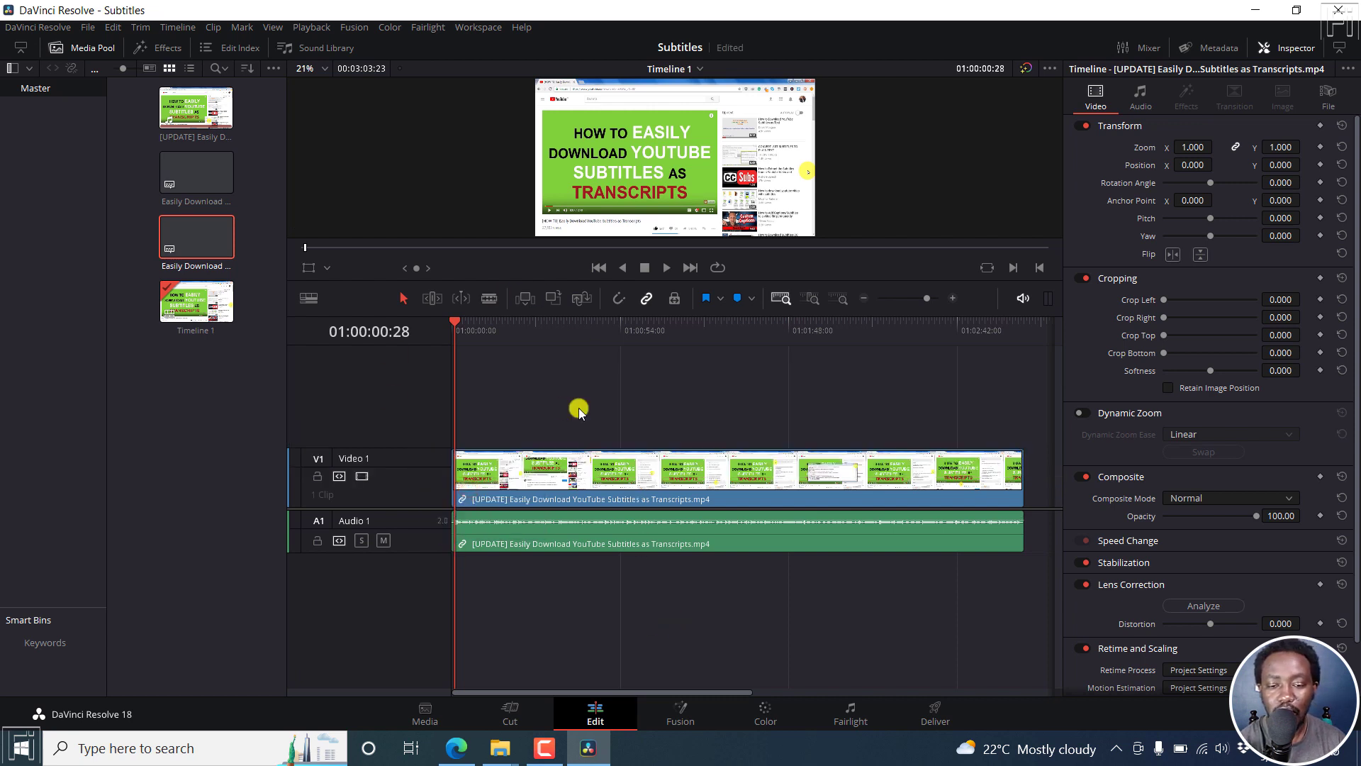
- Remove both imported SRT subtitle files from the media pool
{"action": "left_click", "coordinate": [188, 243]}
{"action": "left_click", "coordinate": [188, 183], "text": "ctrl"}
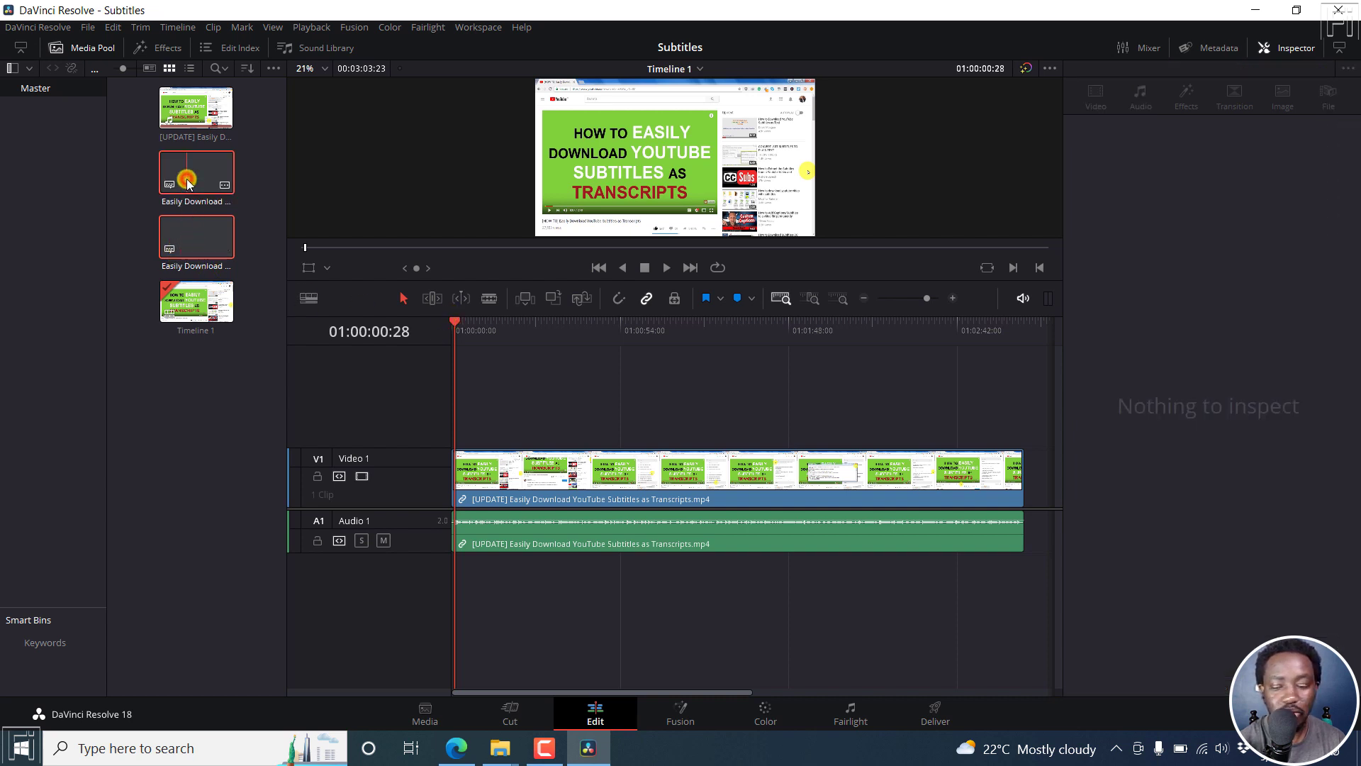
{"action": "key", "text": "Delete"}
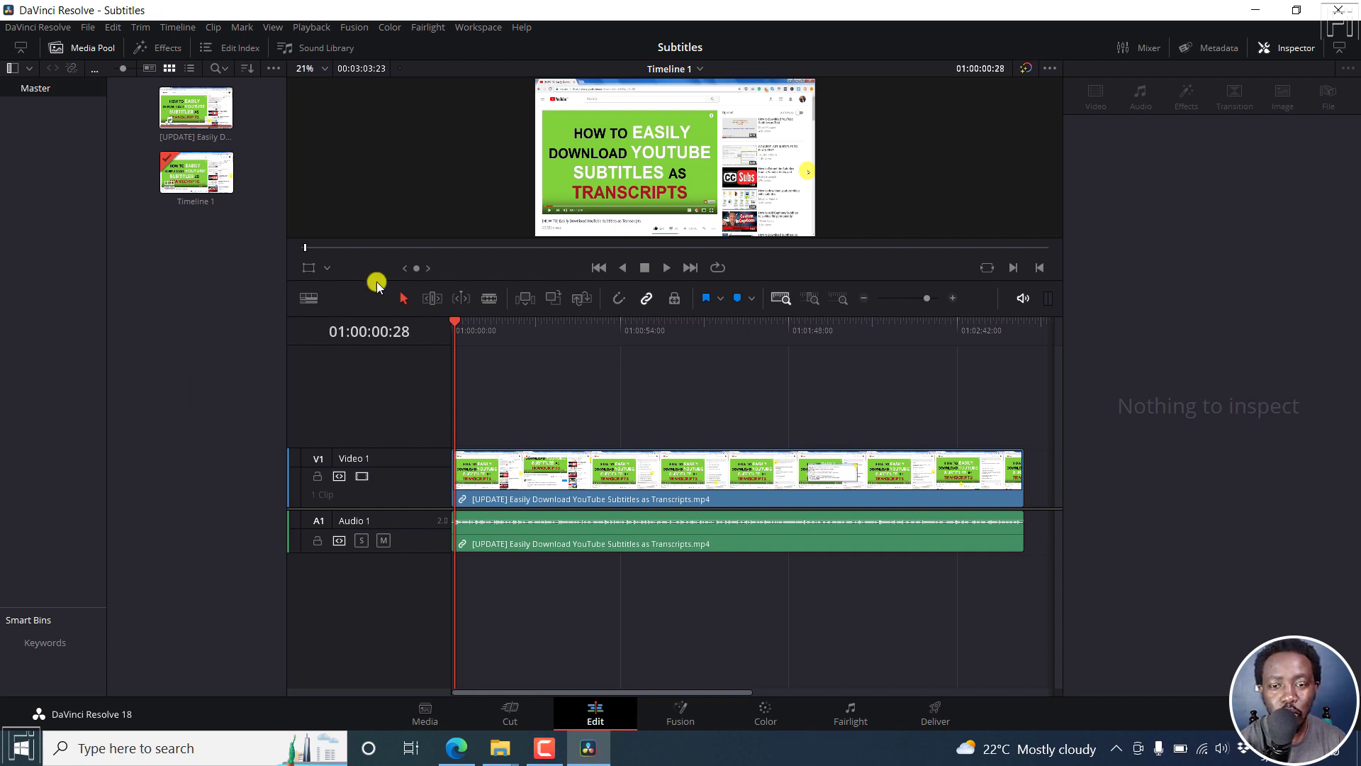
- Switch to the "Davinci Resolve Subtitles and Captions" folder in File Explorer and select the Arabic file "Easily Download YouTube Subtitles as Transcripts.ar"
{"action": "mouse_move", "coordinate": [497, 758]}
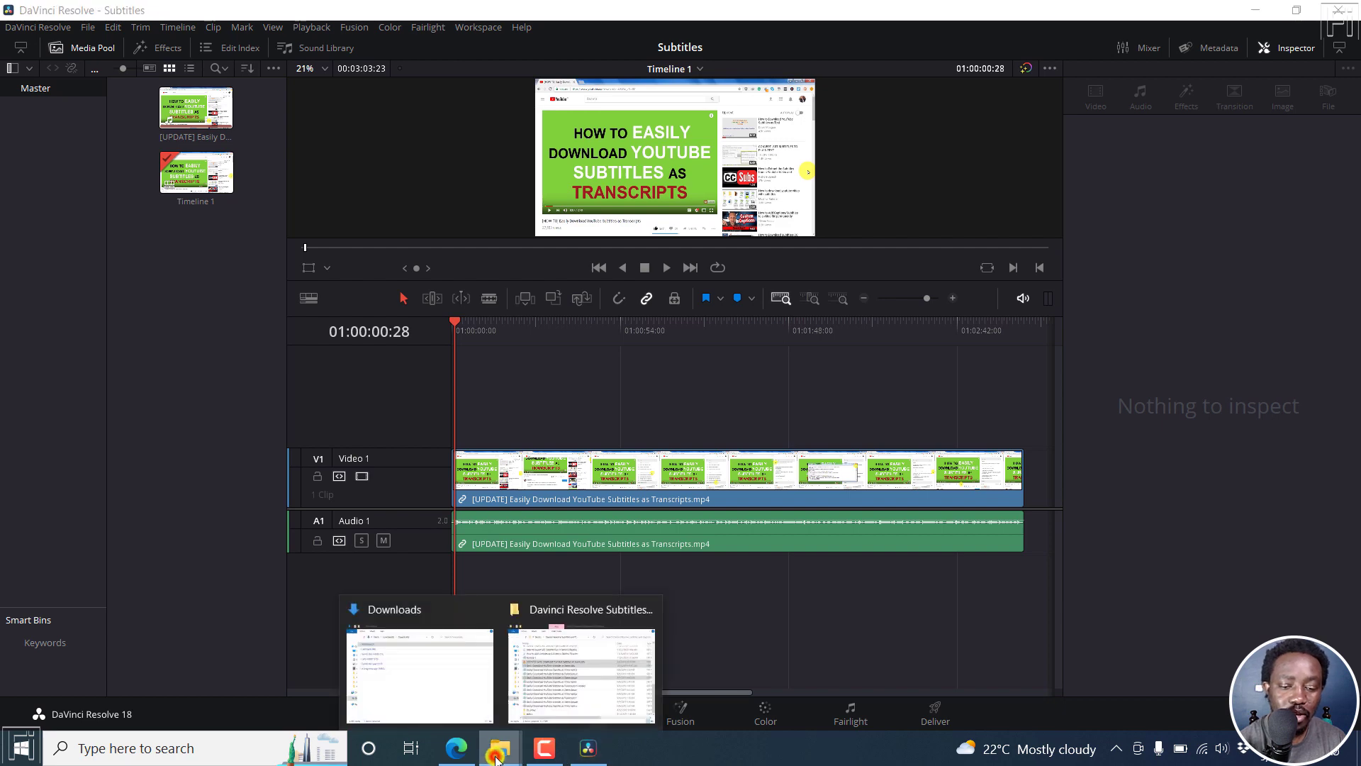
{"action": "left_click", "coordinate": [573, 684]}
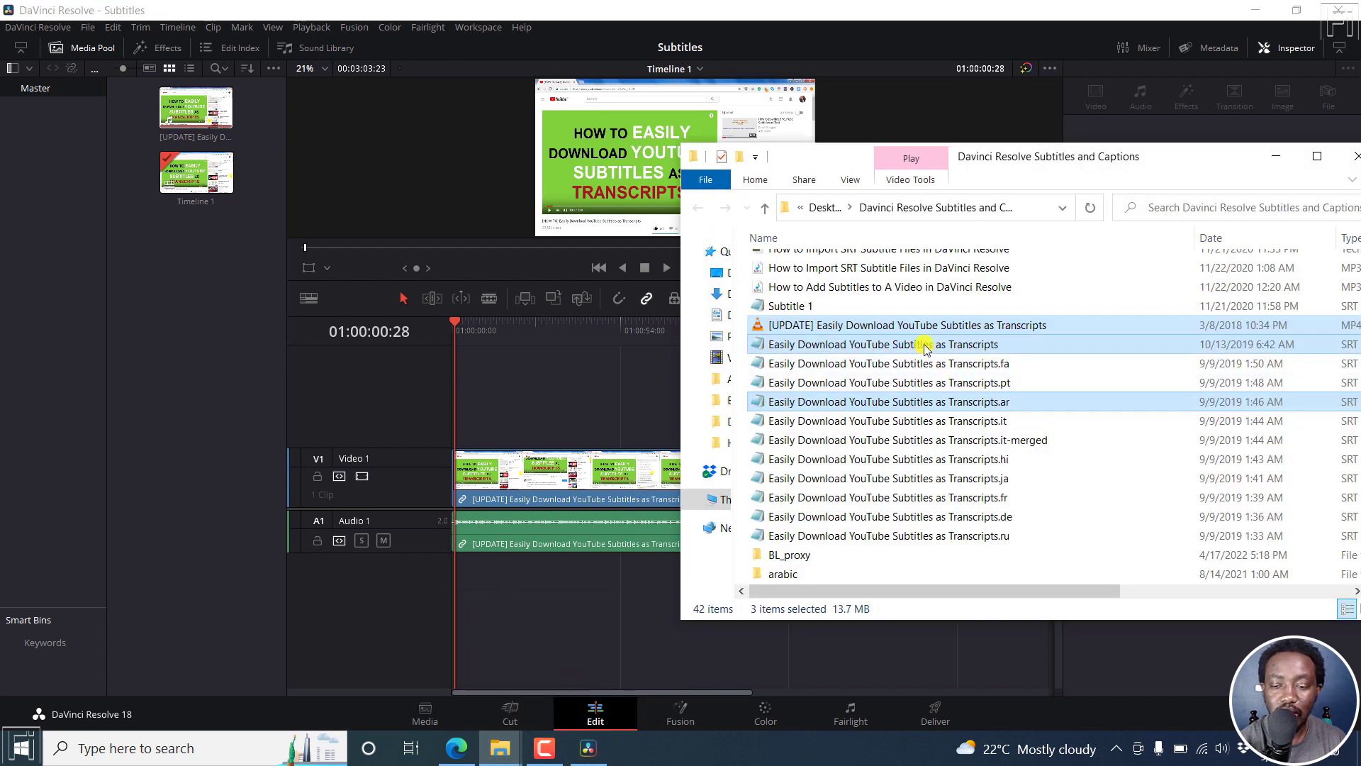
{"action": "left_click", "coordinate": [966, 402]}
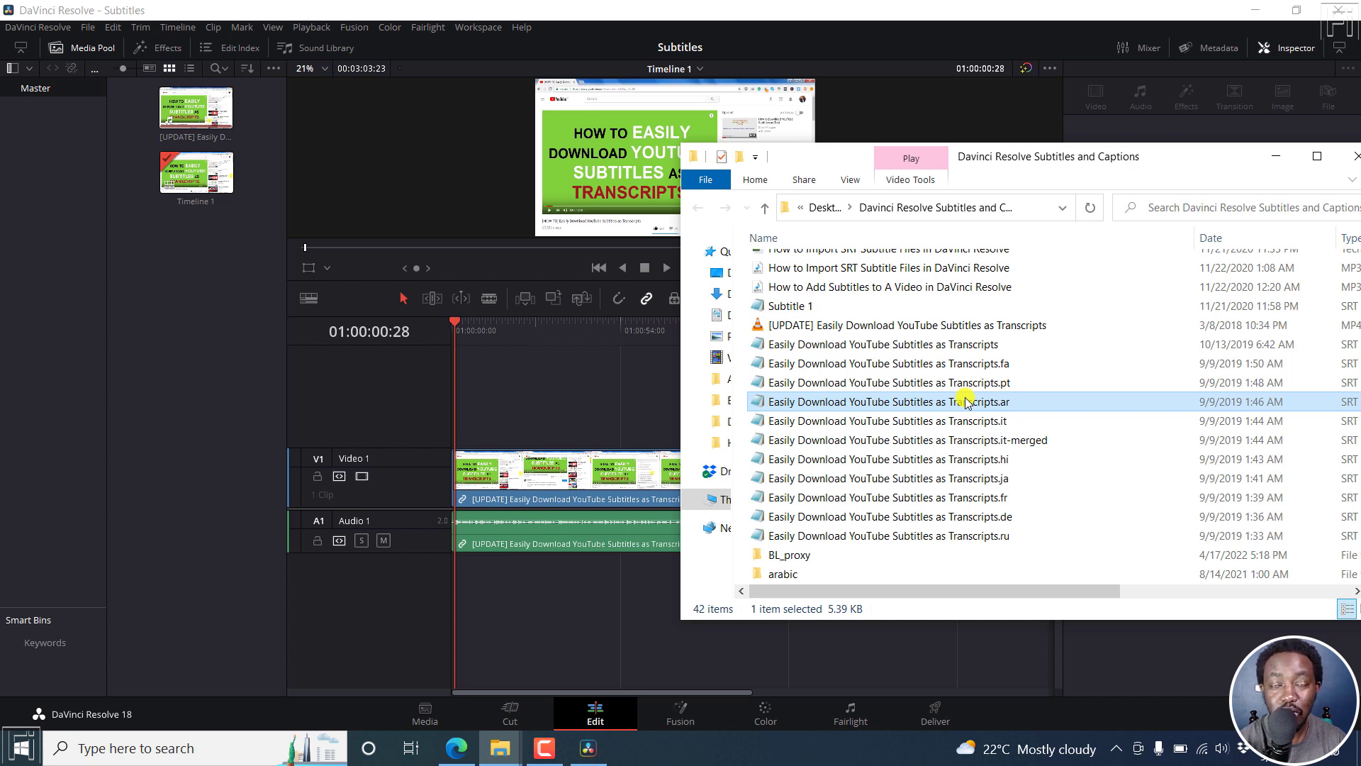
- Launch Subtitle Edit and open the English SRT file "Easily Download YouTube Subtitles as Transcripts" from the "Davinci Resolve Subtitles and Captions" folder
{"action": "left_click", "coordinate": [170, 749]}
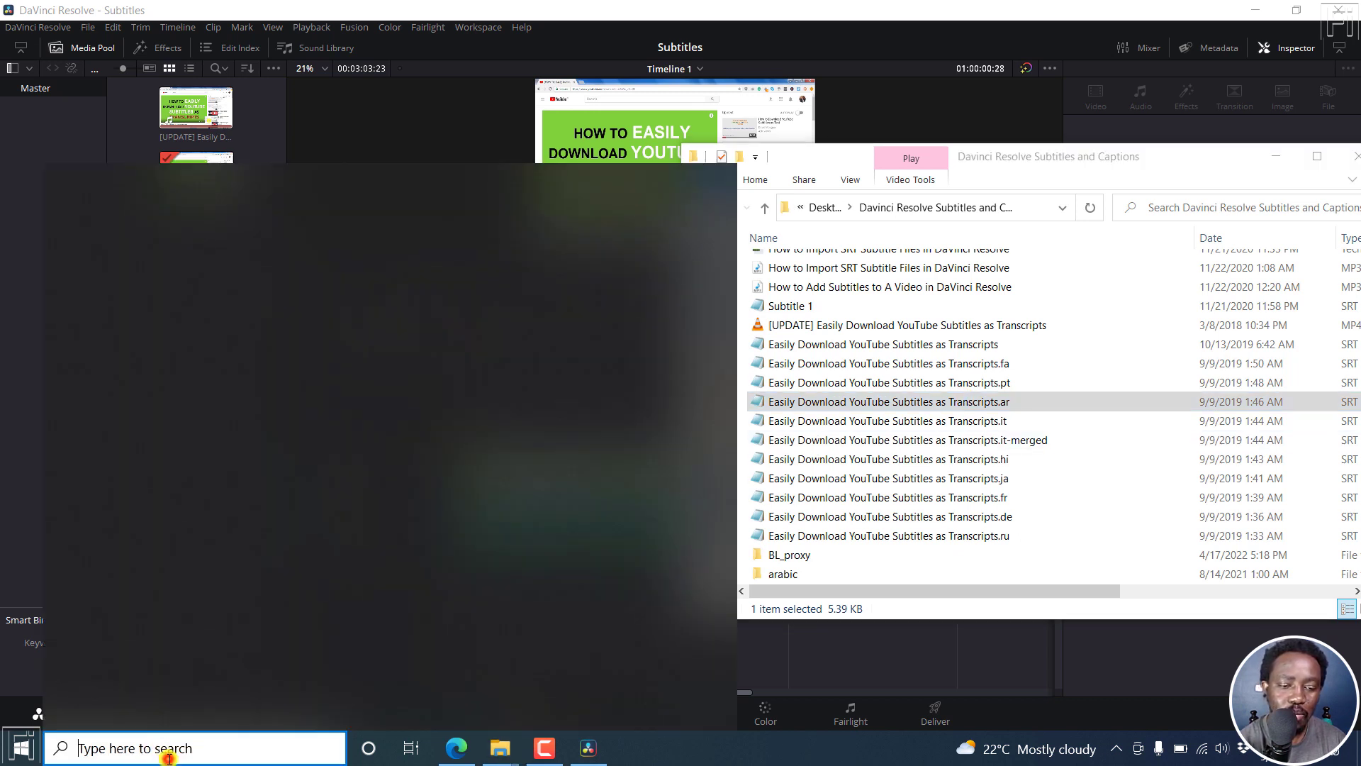
{"action": "left_click", "coordinate": [172, 276]}
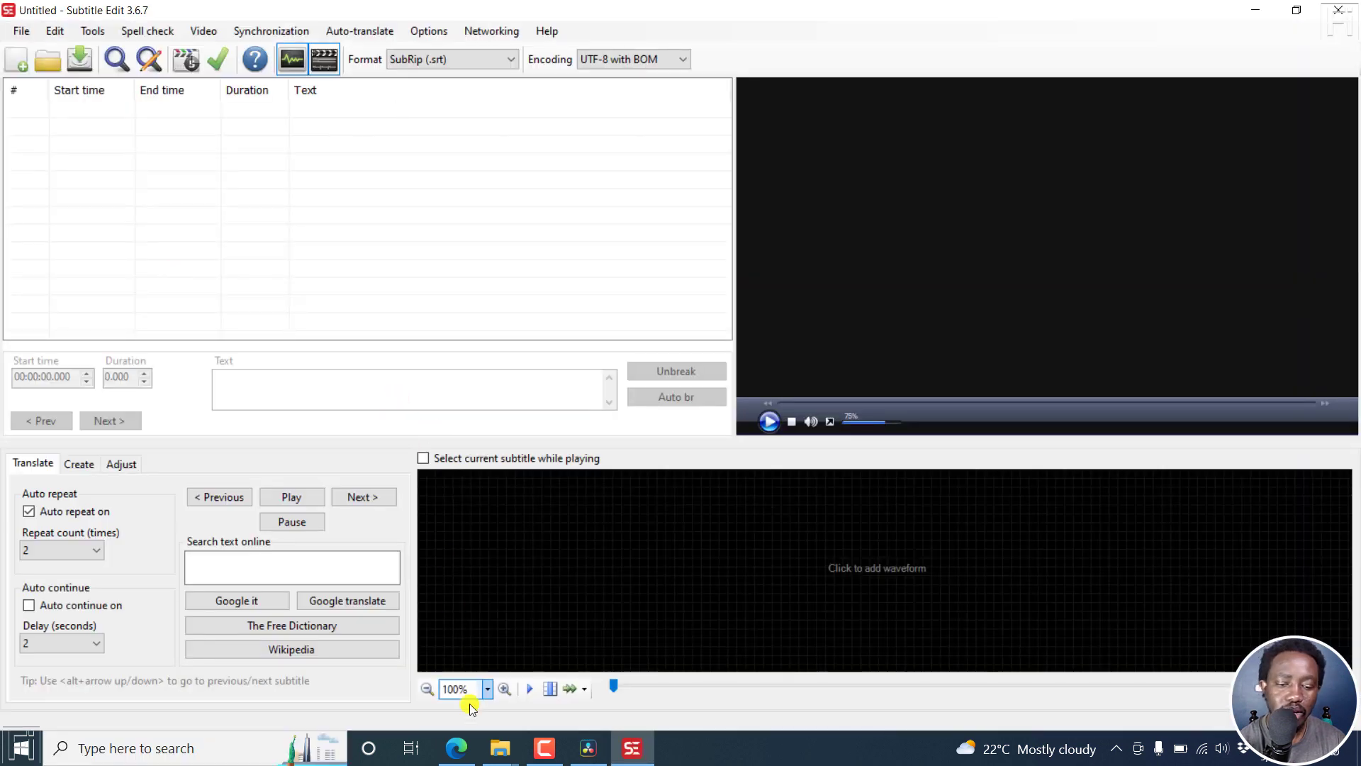
{"action": "left_click", "coordinate": [22, 31]}
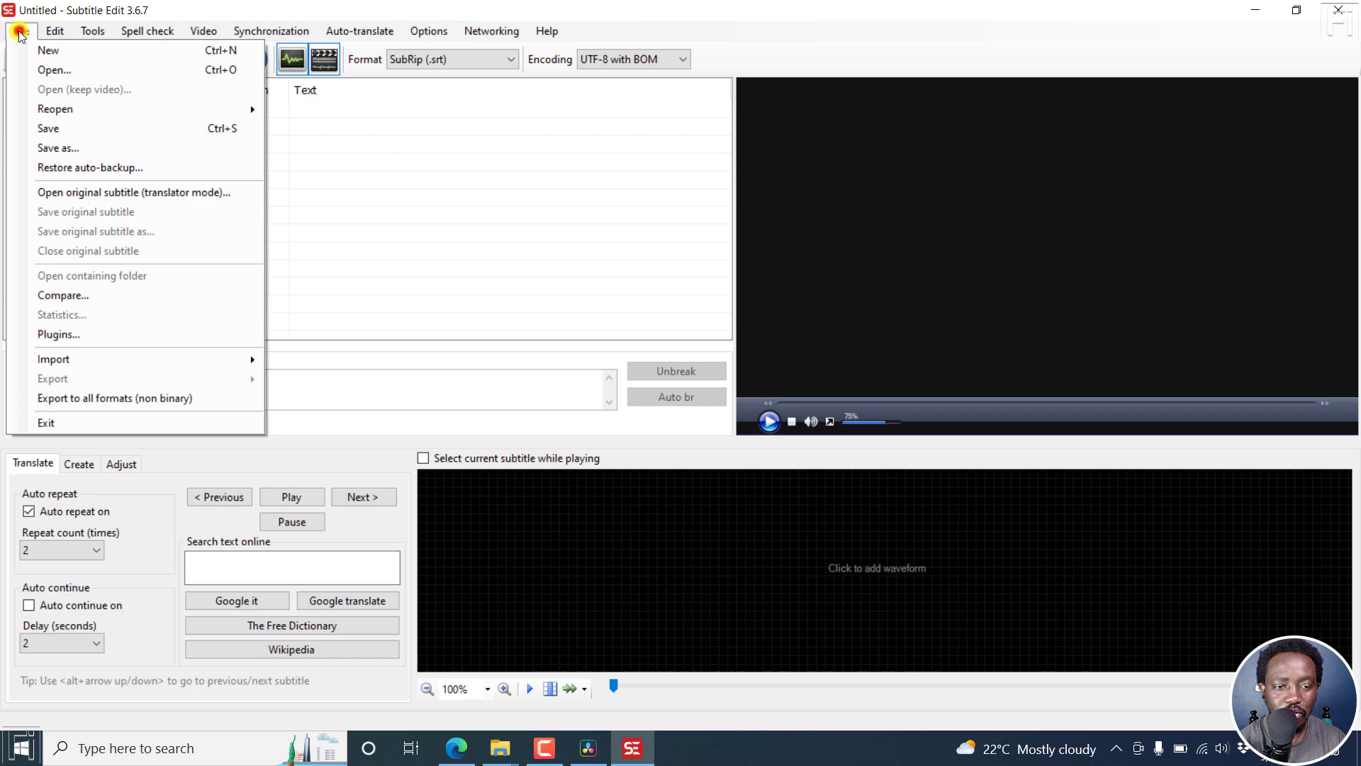
{"action": "left_click", "coordinate": [41, 69]}
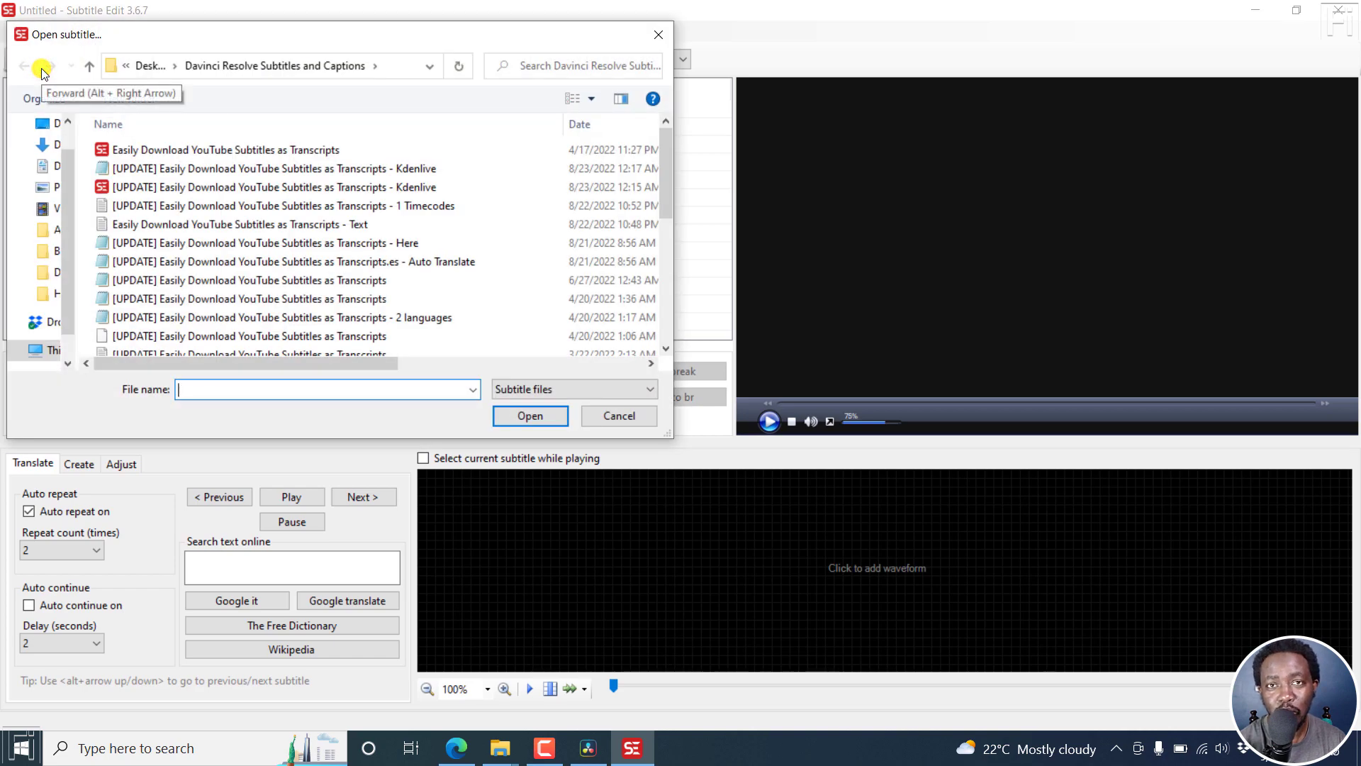
{"action": "left_click_drag", "start_coordinate": [664, 167], "coordinate": [672, 288]}
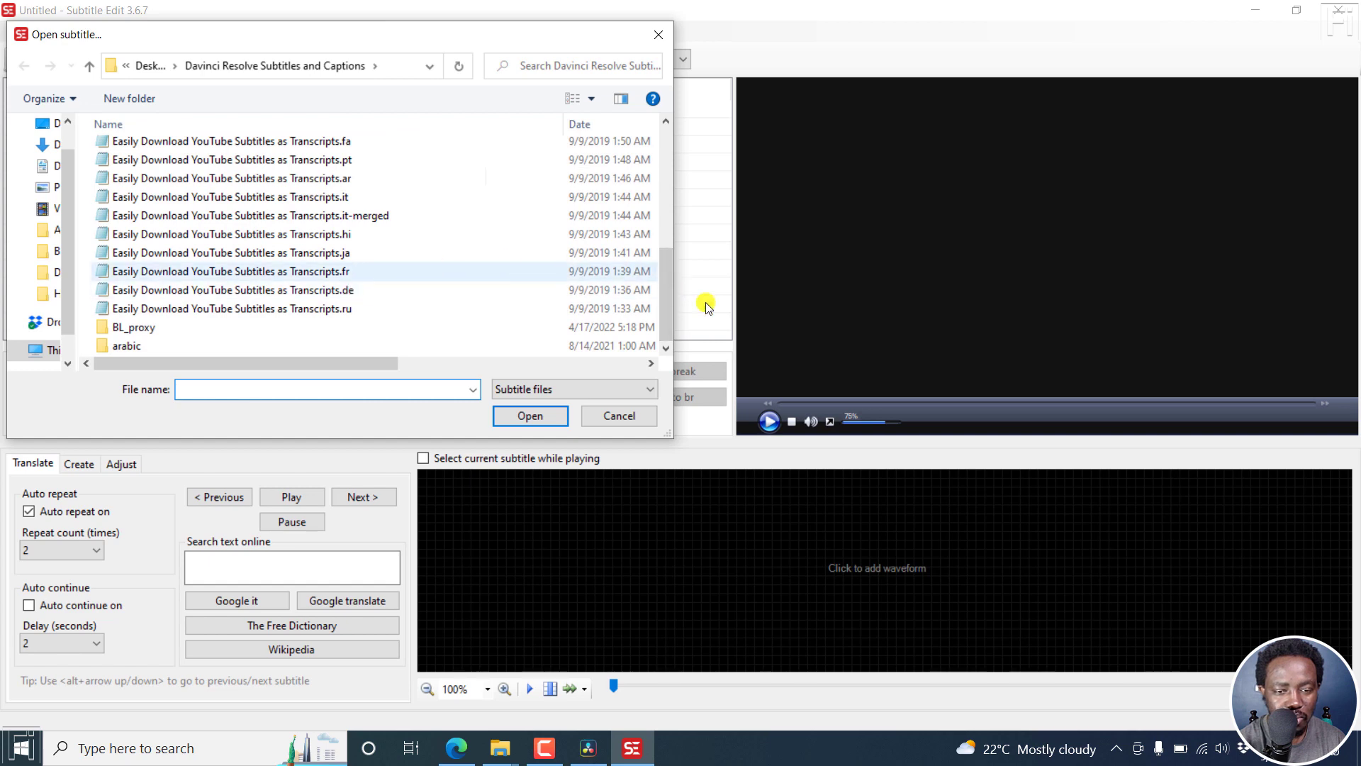
{"action": "left_click_drag", "start_coordinate": [665, 297], "coordinate": [666, 279]}
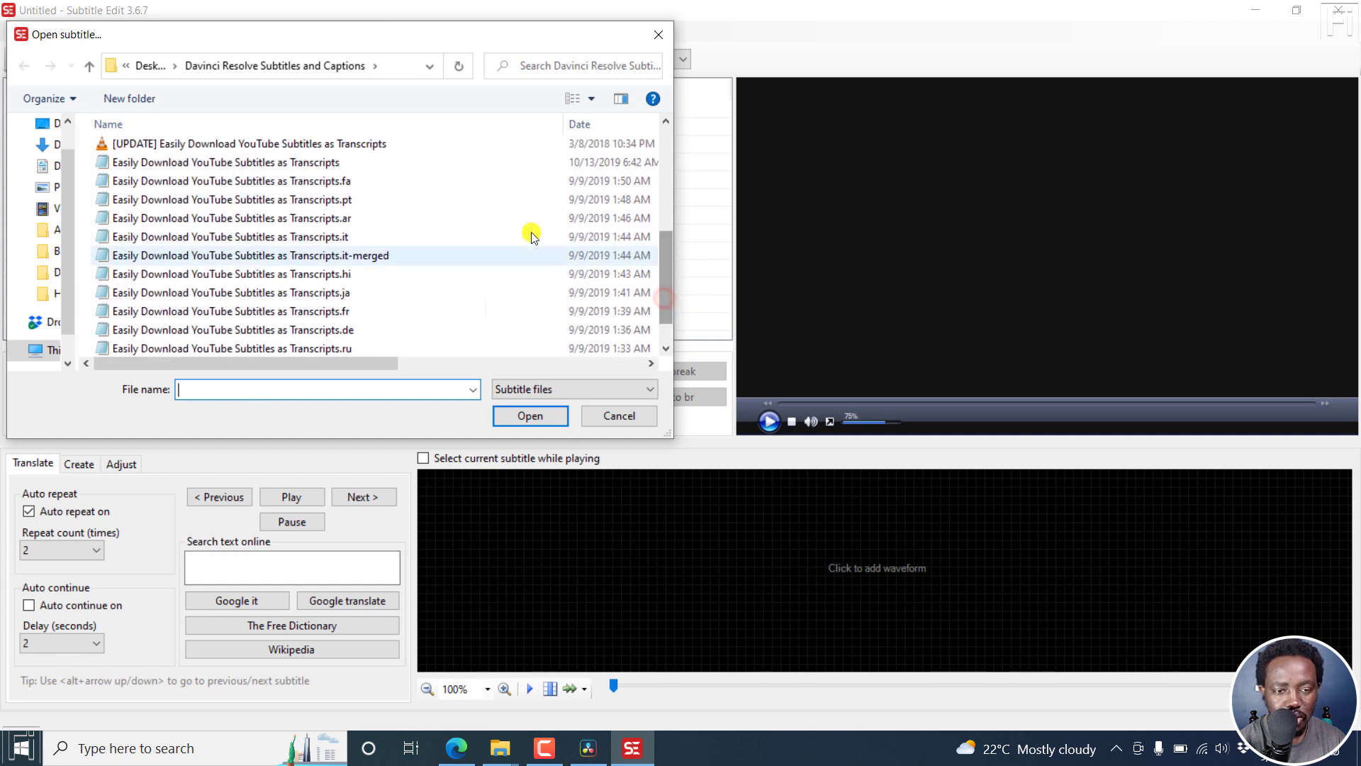
{"action": "left_click", "coordinate": [319, 162]}
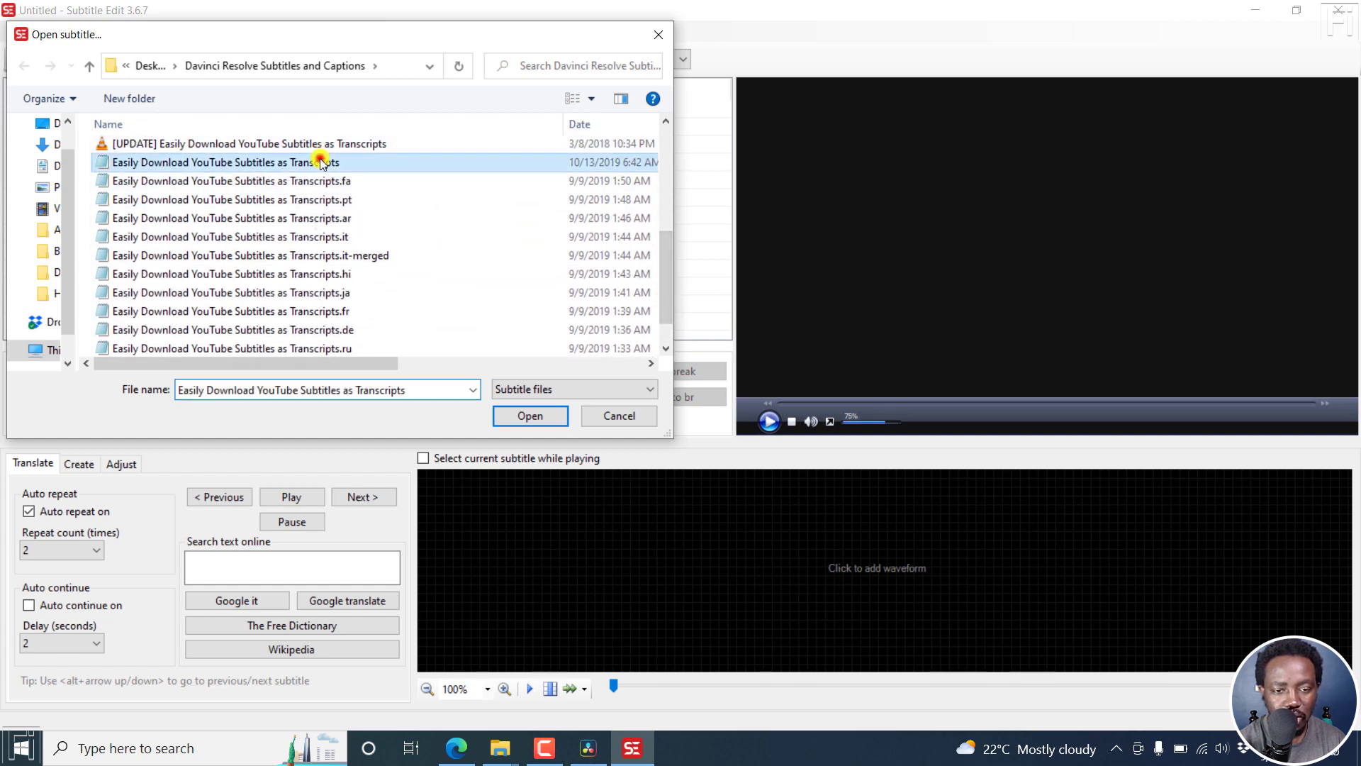
{"action": "left_click", "coordinate": [531, 417]}
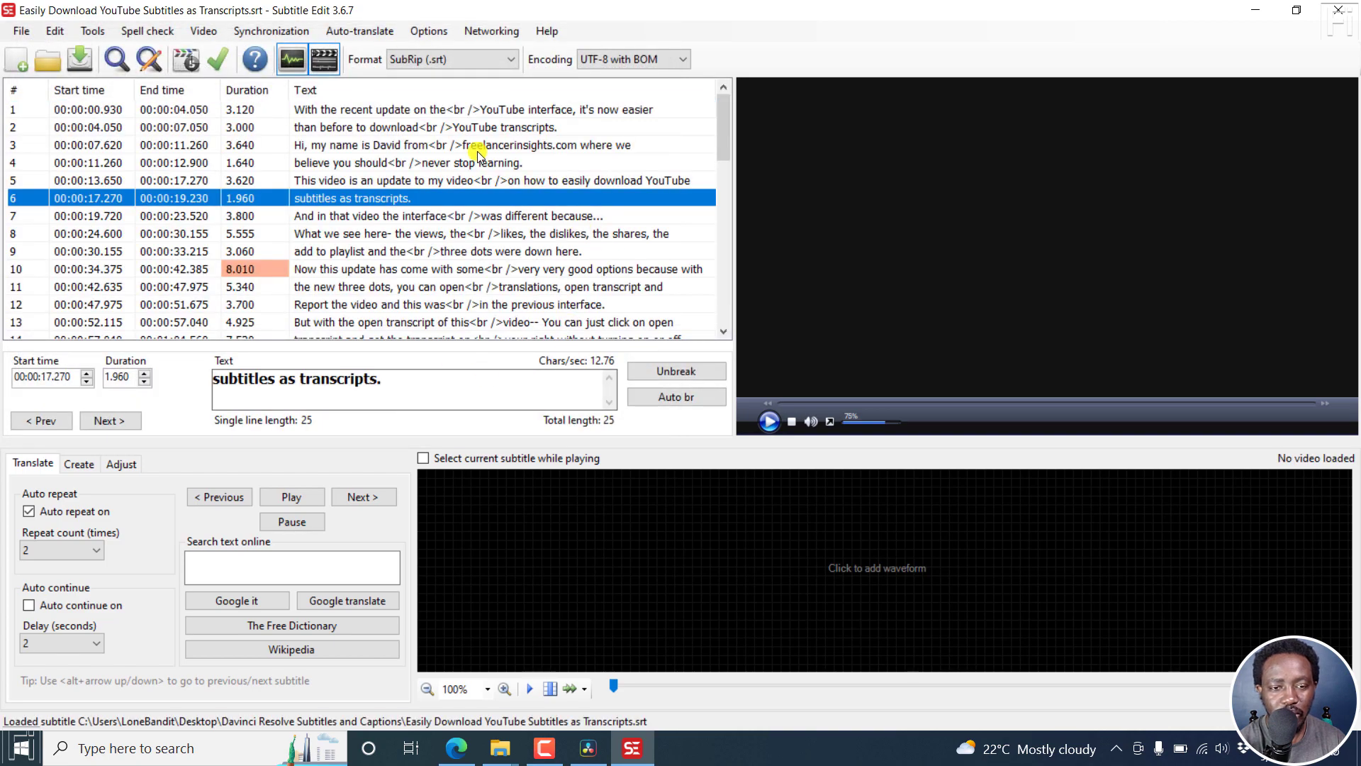
- Convert the English subtitle to the Final Cut Pro Xml 1.5 (.fcpxml) format
{"action": "left_click", "coordinate": [449, 59]}
{"action": "left_click_drag", "start_coordinate": [624, 89], "coordinate": [628, 124]}
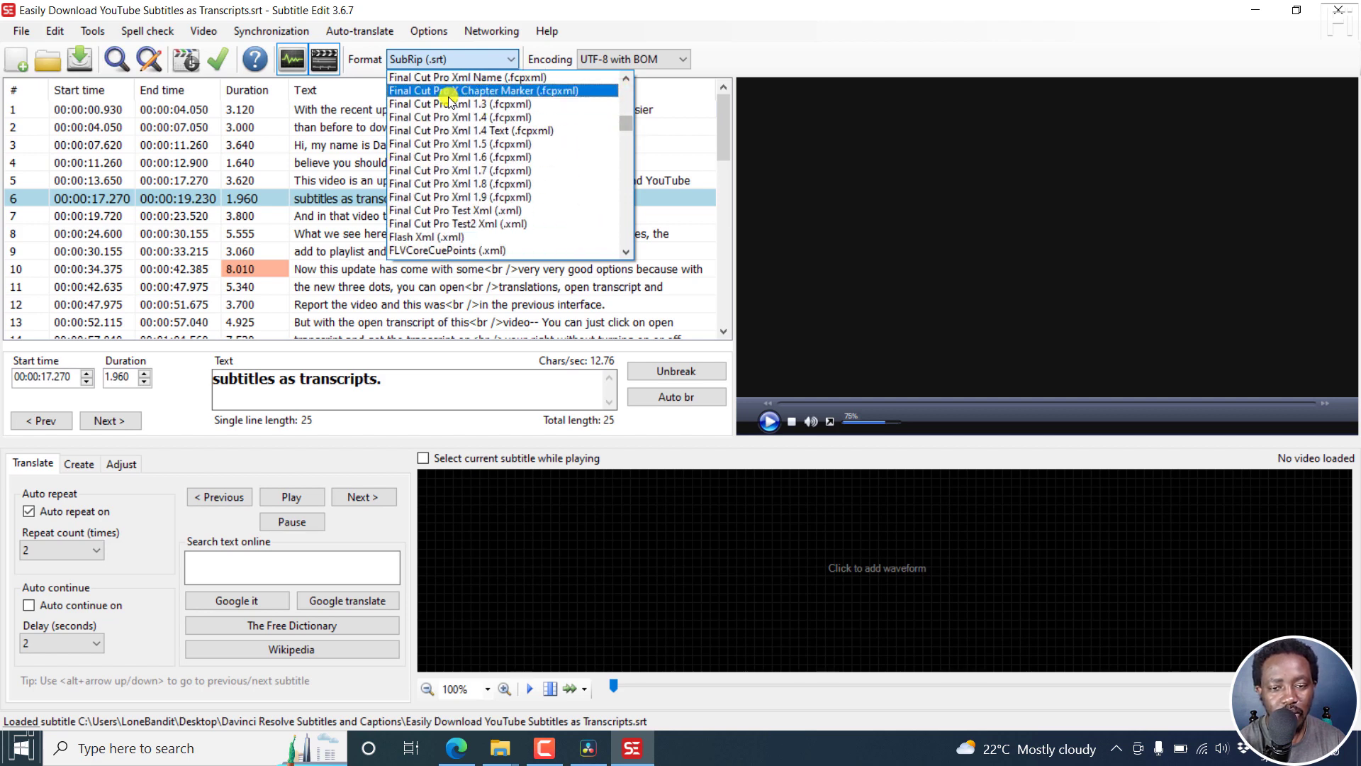
{"action": "left_click", "coordinate": [449, 145]}
- Save the converted subtitle as "Easily Download YouTube Subtitles as Transcripts - english" in the same folder
{"action": "left_click", "coordinate": [20, 30]}
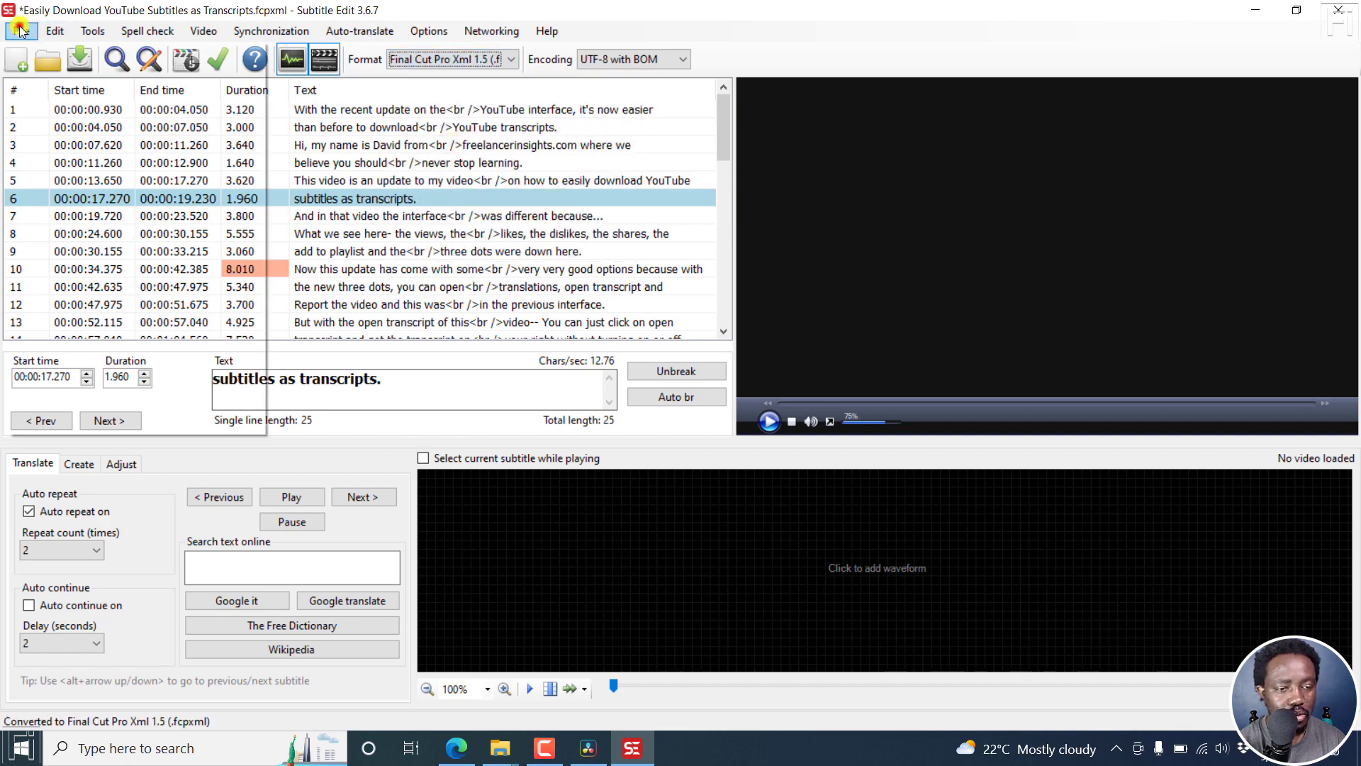
{"action": "left_click", "coordinate": [92, 149]}
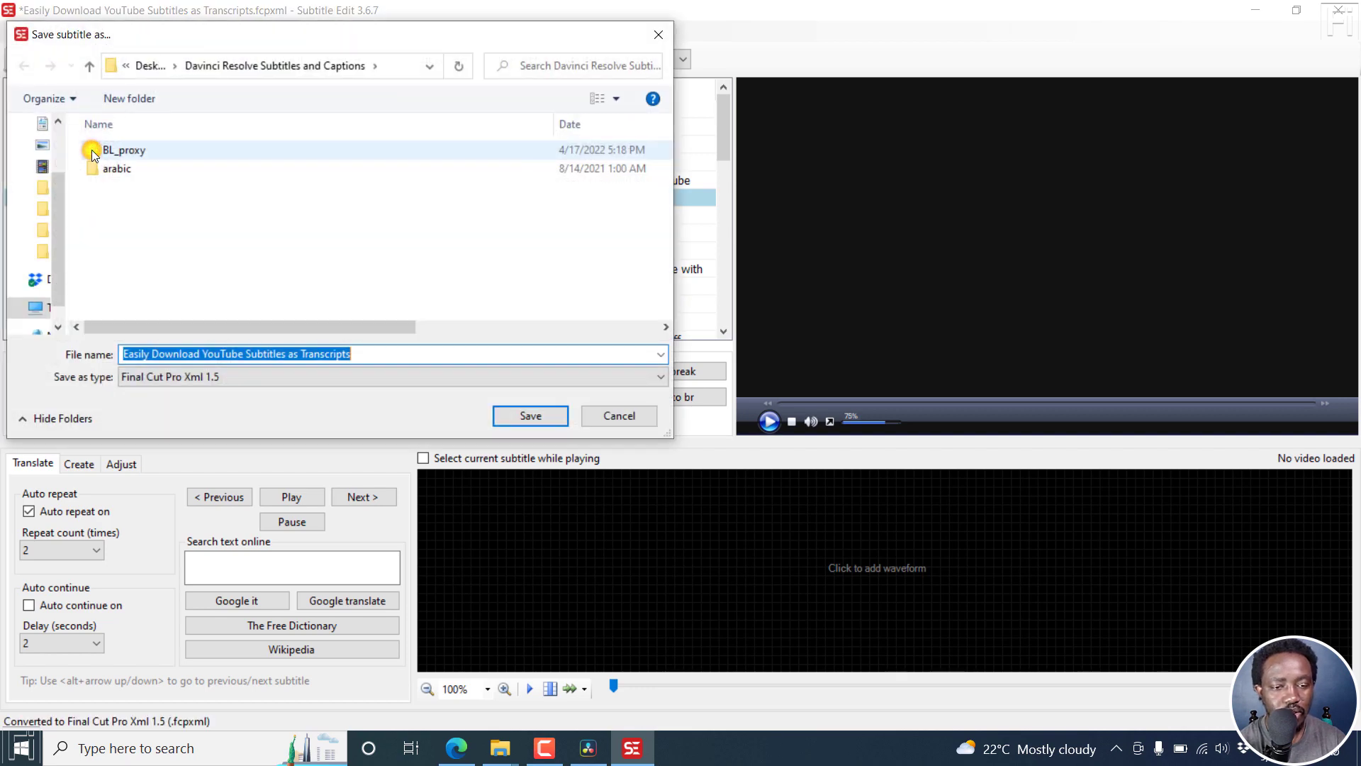
{"action": "key", "text": "End"}
{"action": "type", "text": "- "}
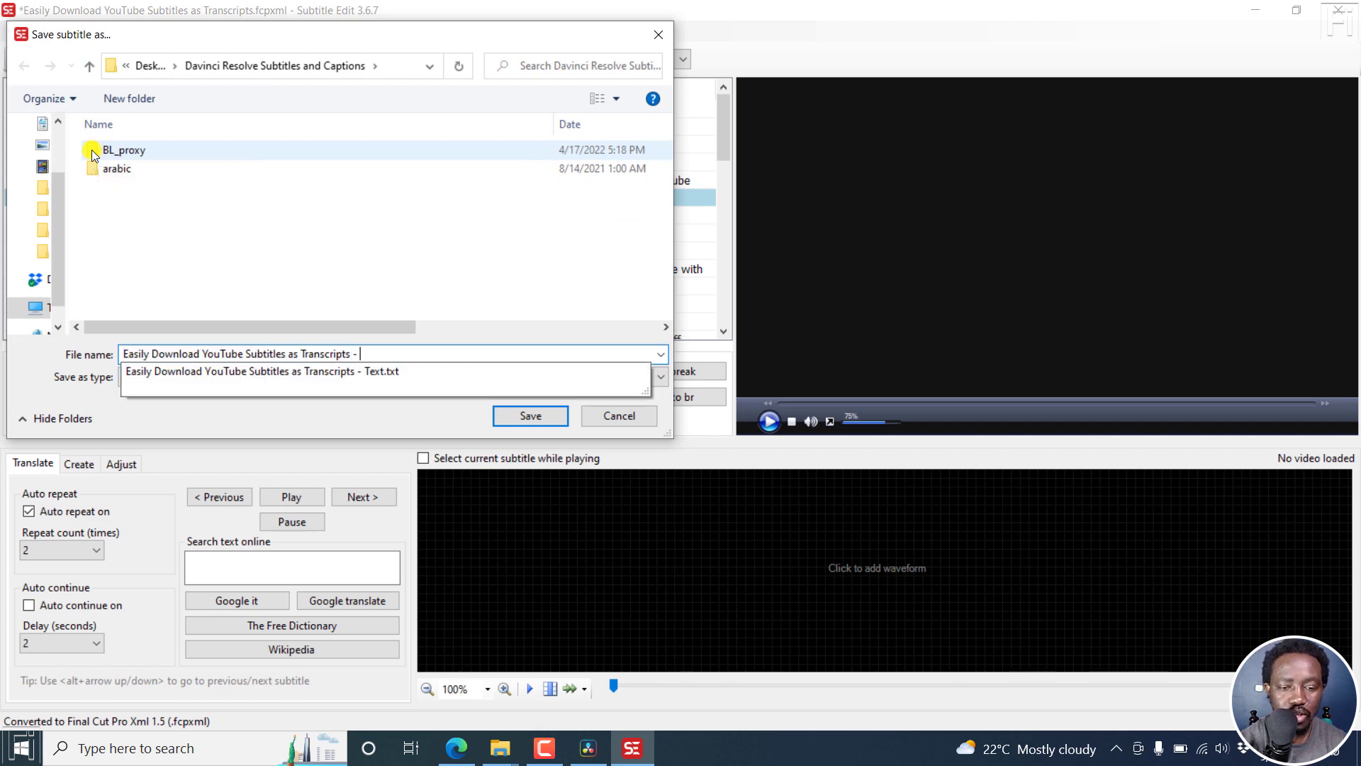
{"action": "type", "text": "english"}
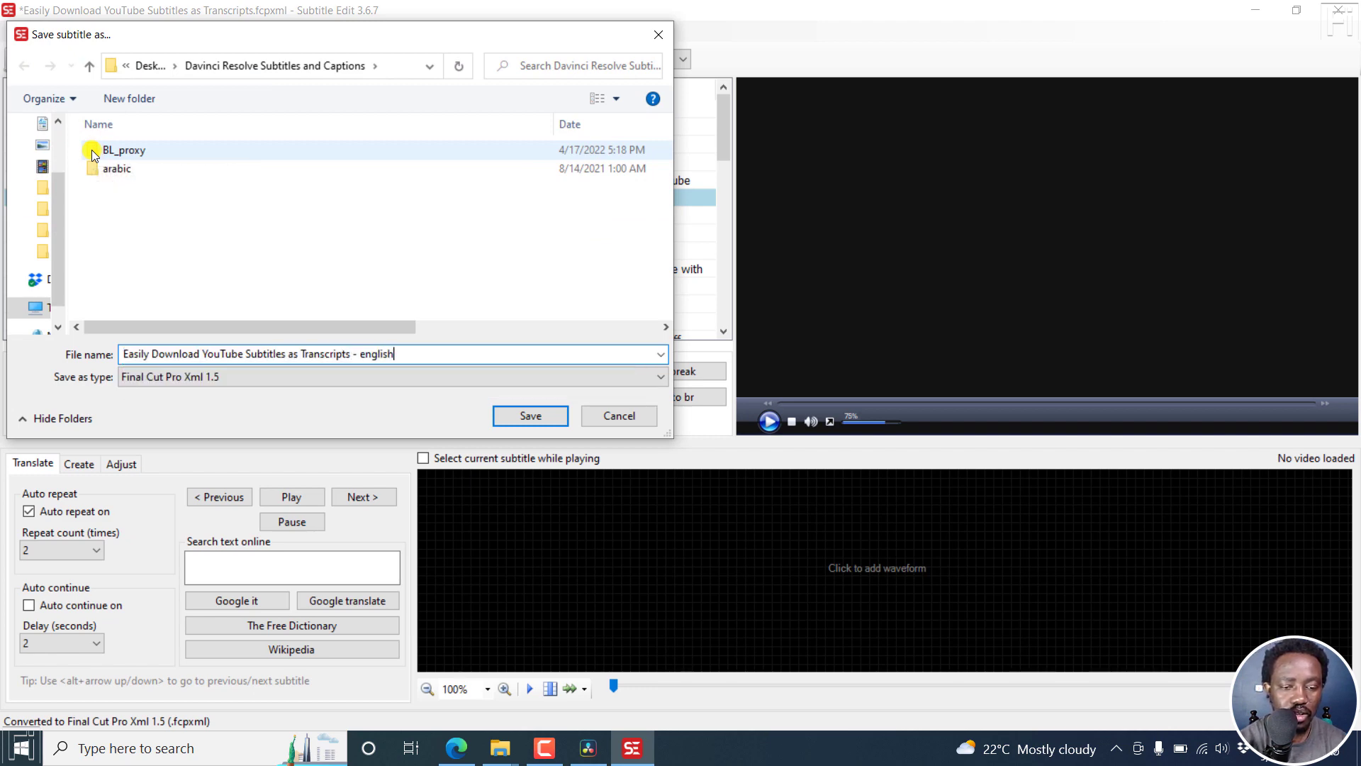
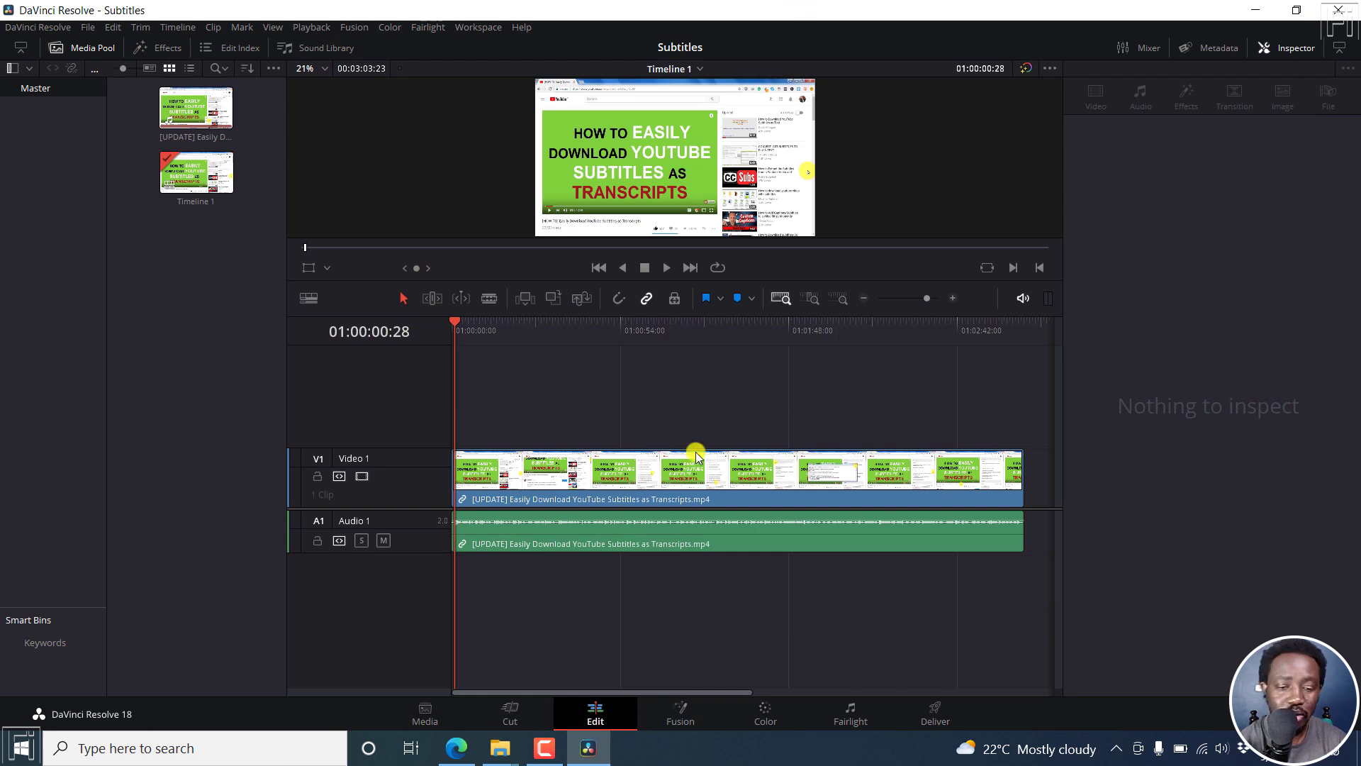
- Switch to the Edge browser, open Subtitle Edit Online on nikse.dk and start a new empty subtitle
{"action": "left_click", "coordinate": [451, 750]}
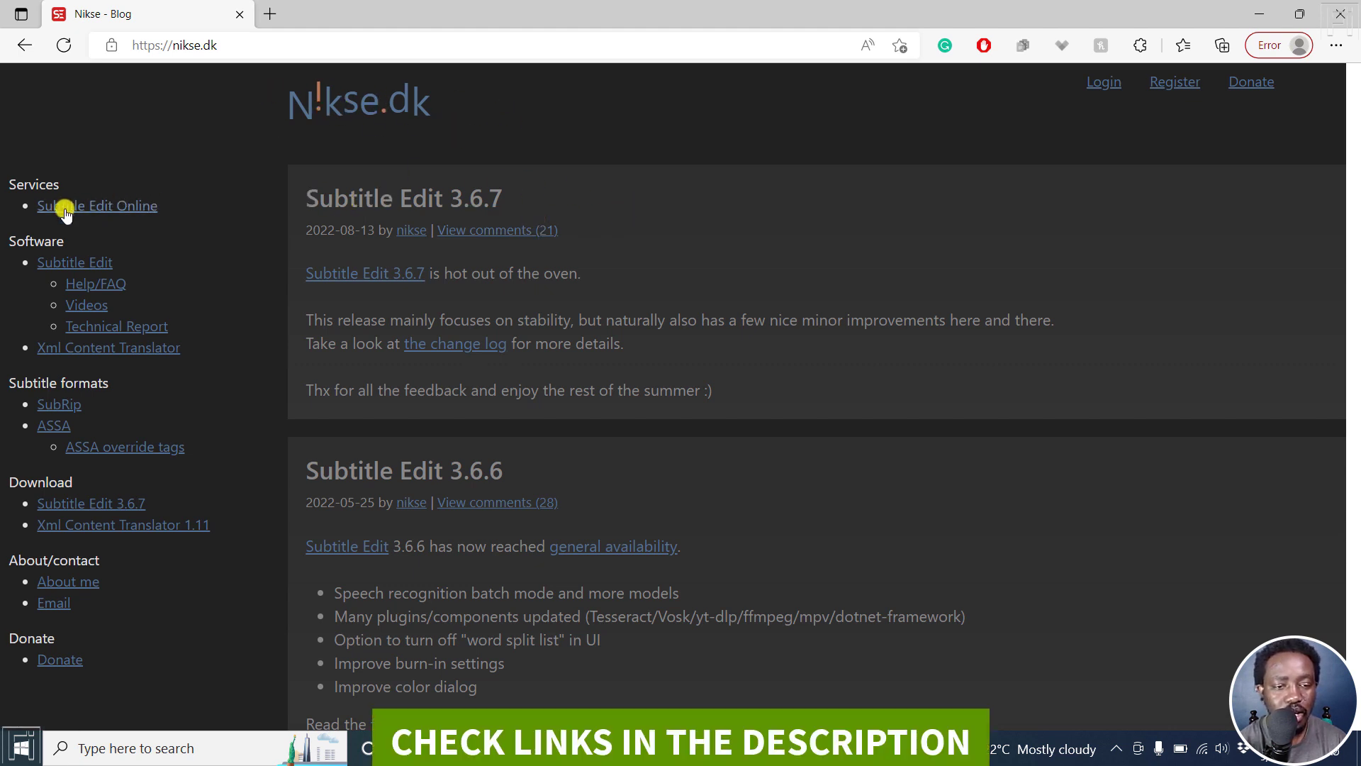
{"action": "left_click", "coordinate": [110, 205]}
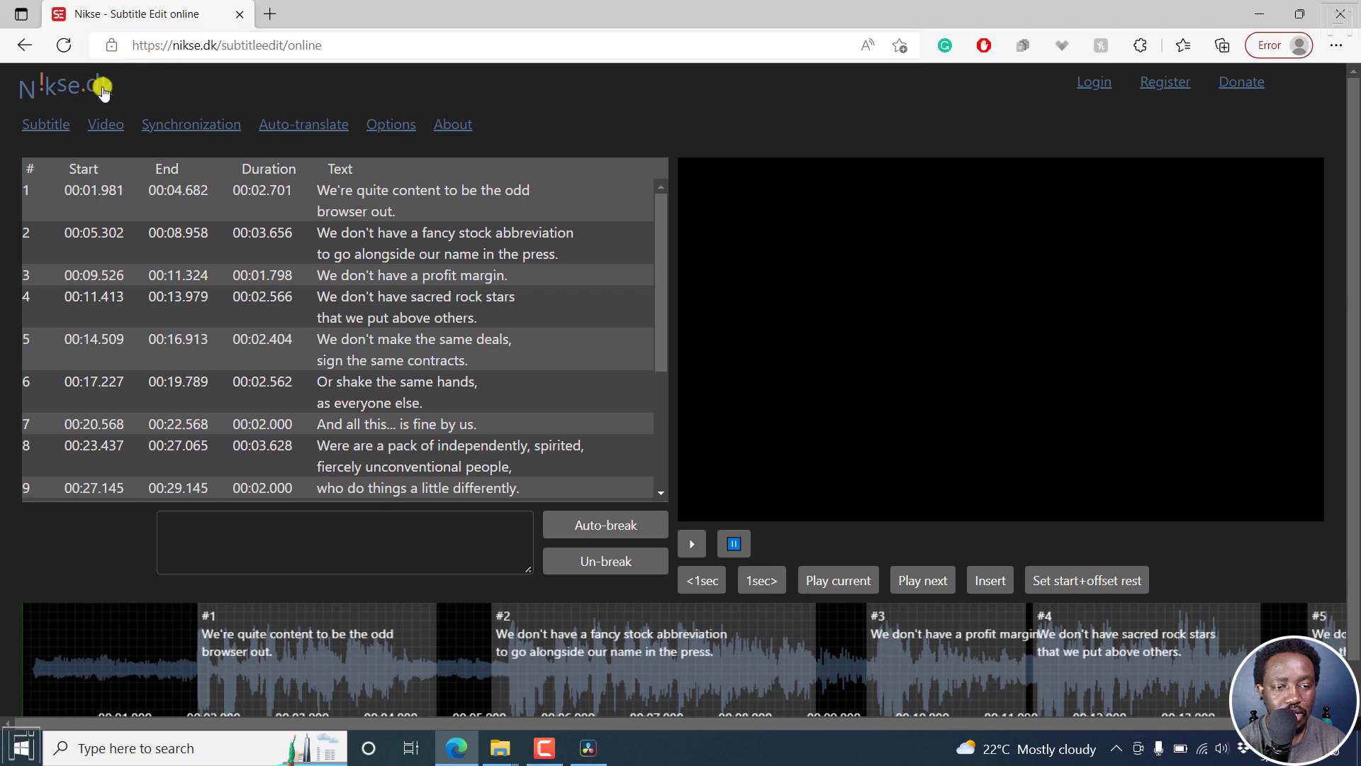
{"action": "left_click", "coordinate": [47, 125]}
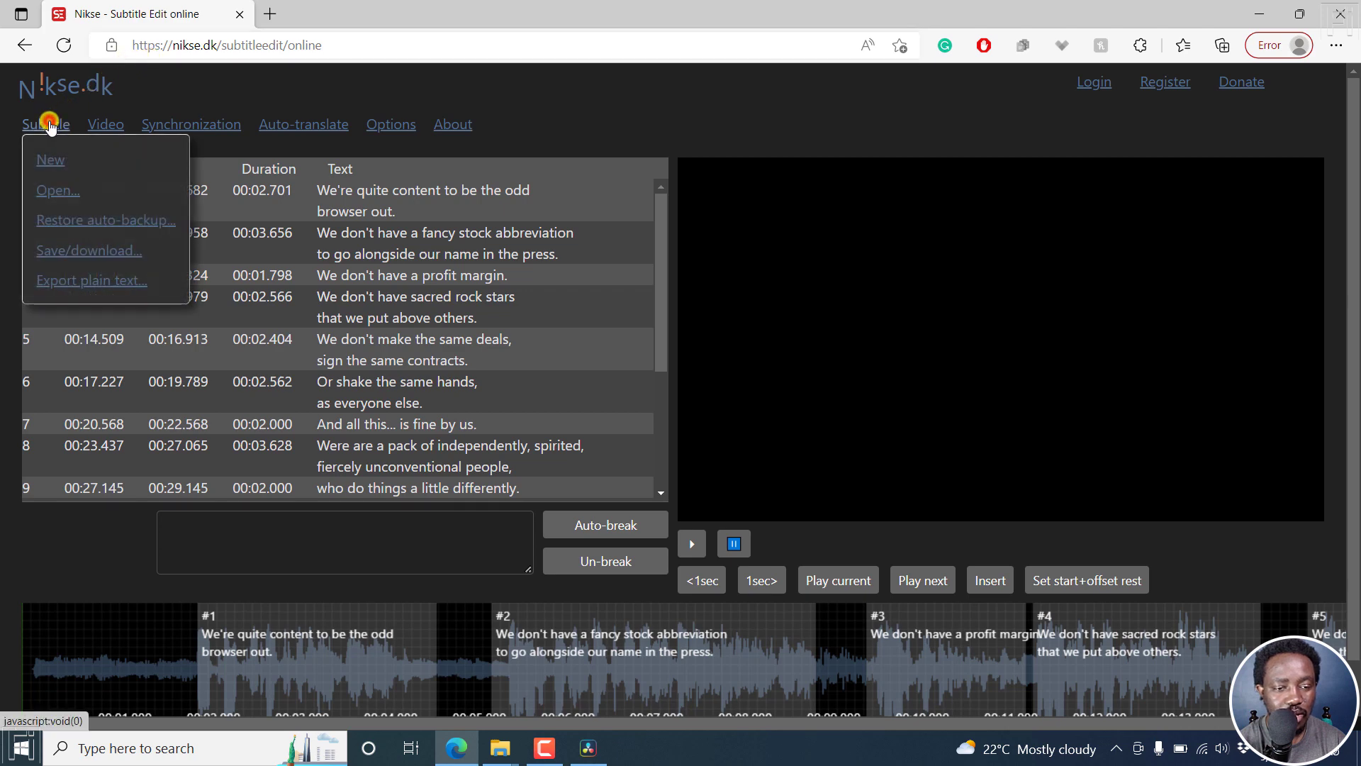
{"action": "left_click", "coordinate": [53, 162]}
- Open the Arabic SRT file "Easily Download YouTube Subtitles as Transcripts.ar" in the online editor
{"action": "left_click", "coordinate": [44, 125]}
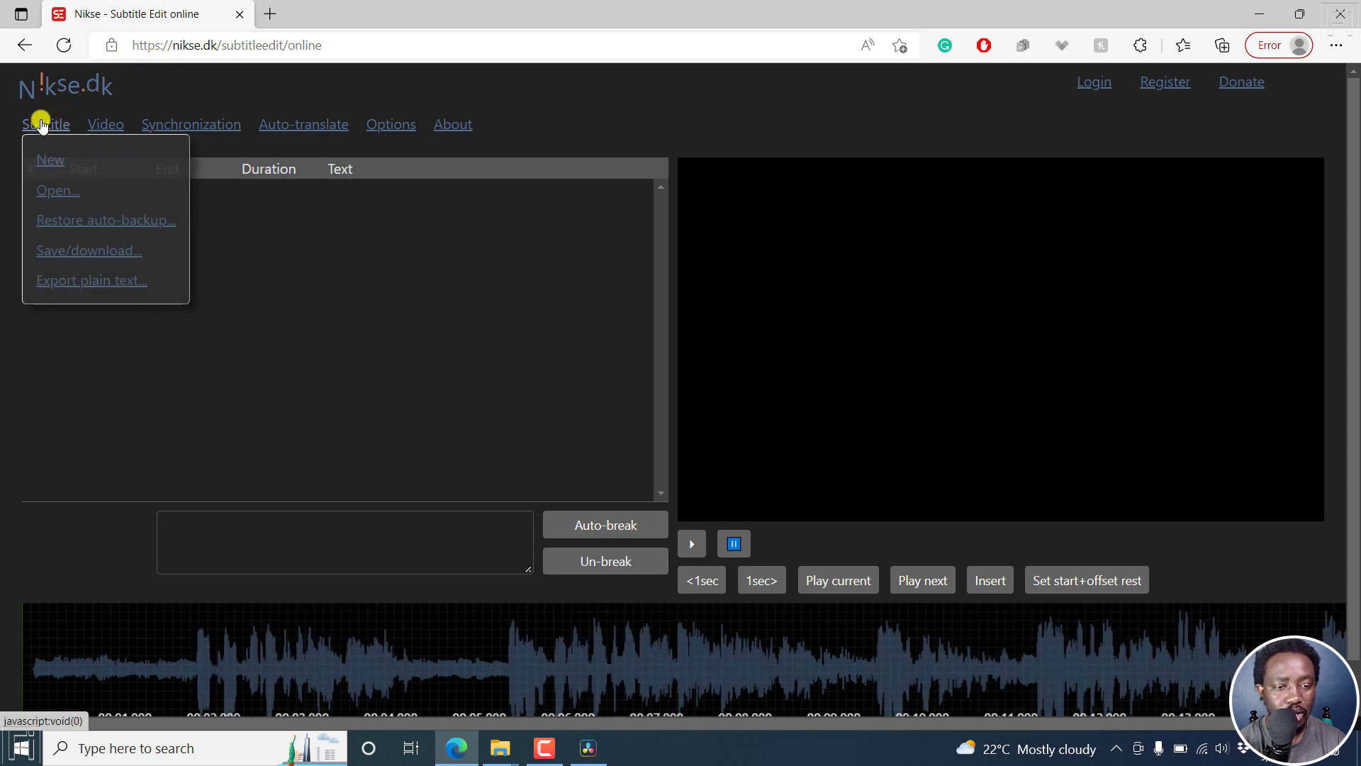
{"action": "left_click", "coordinate": [63, 194]}
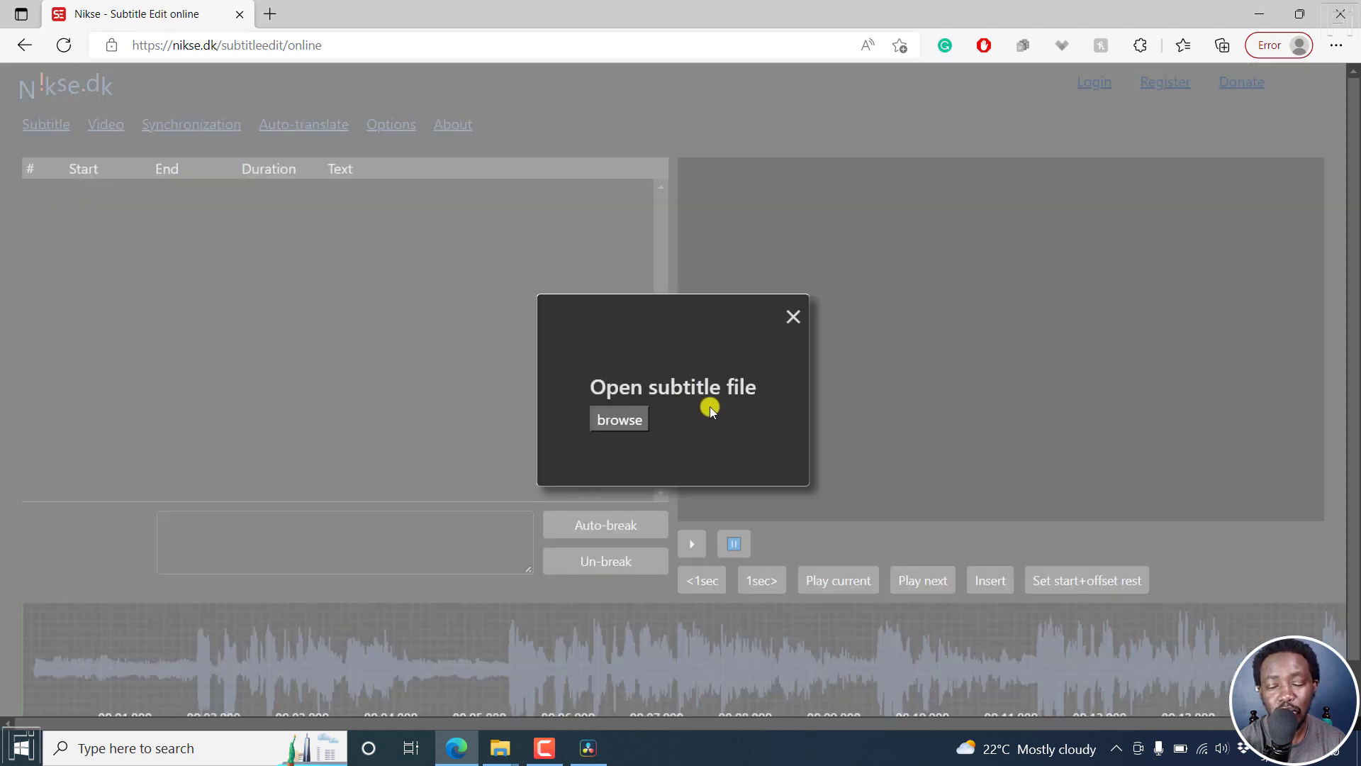
{"action": "left_click", "coordinate": [619, 420]}
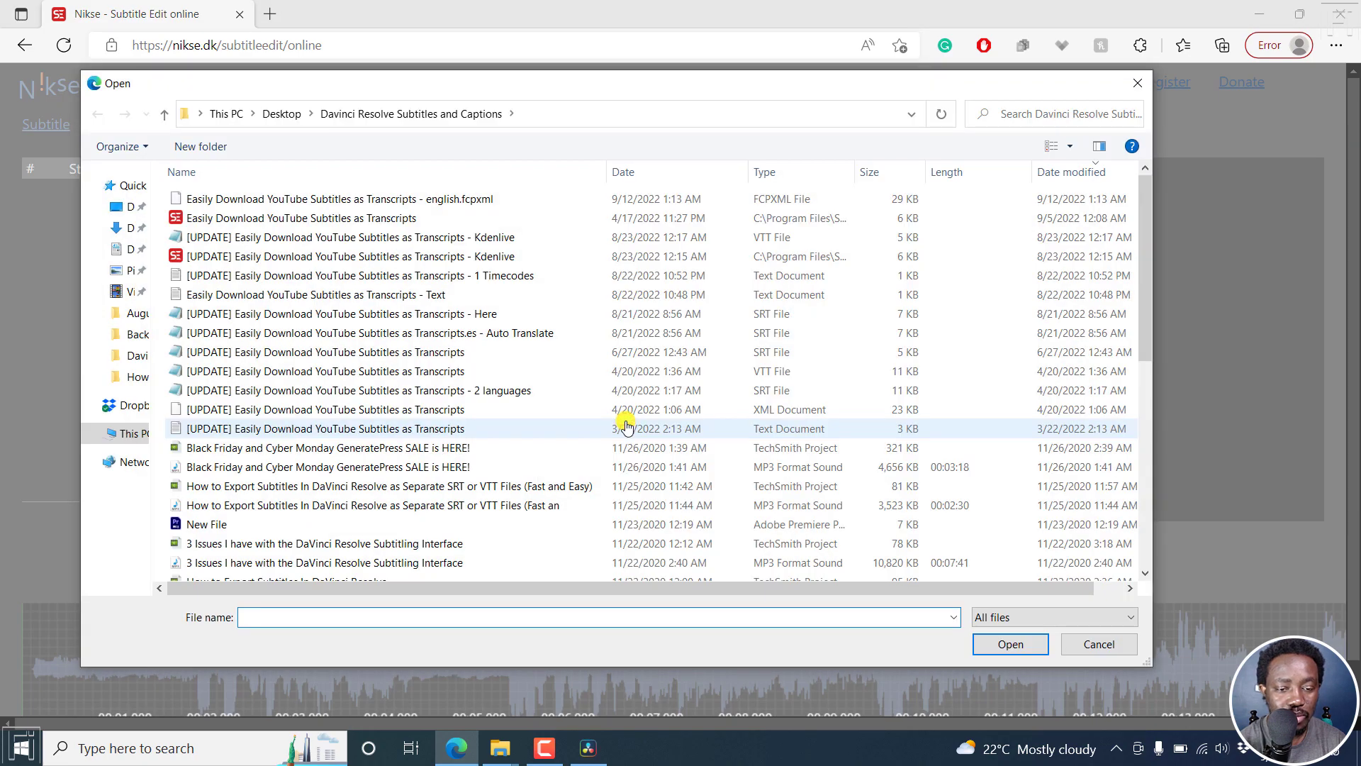
{"action": "left_click", "coordinate": [1147, 275]}
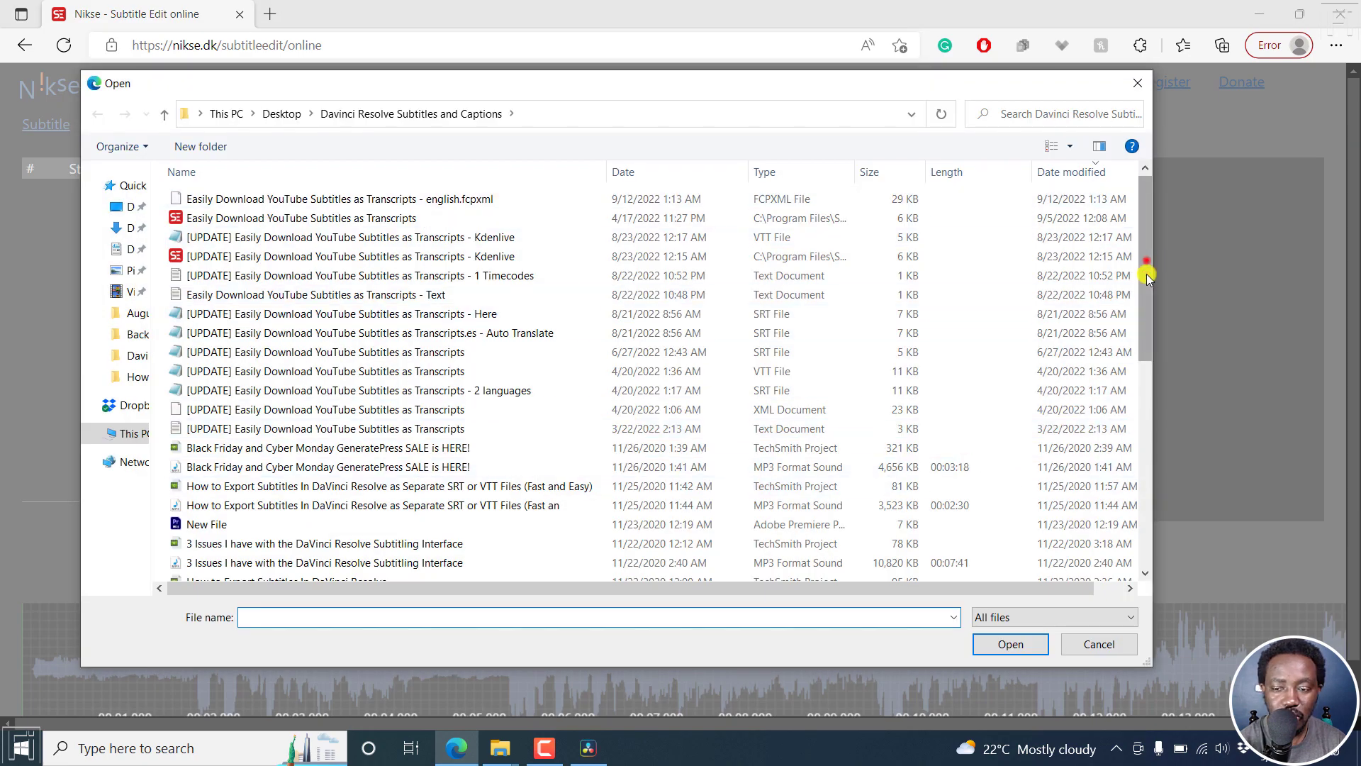
{"action": "left_click_drag", "start_coordinate": [1148, 275], "coordinate": [1149, 504]}
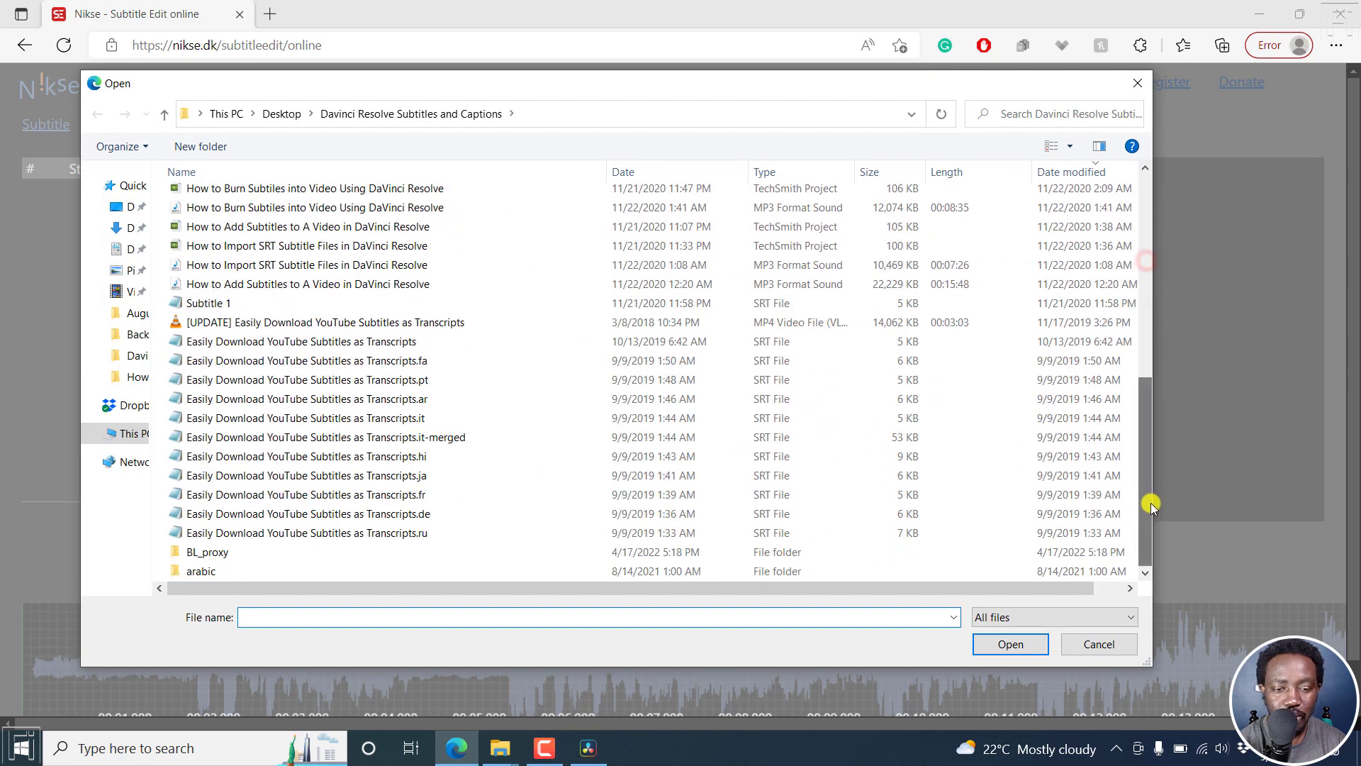
{"action": "left_click", "coordinate": [394, 401]}
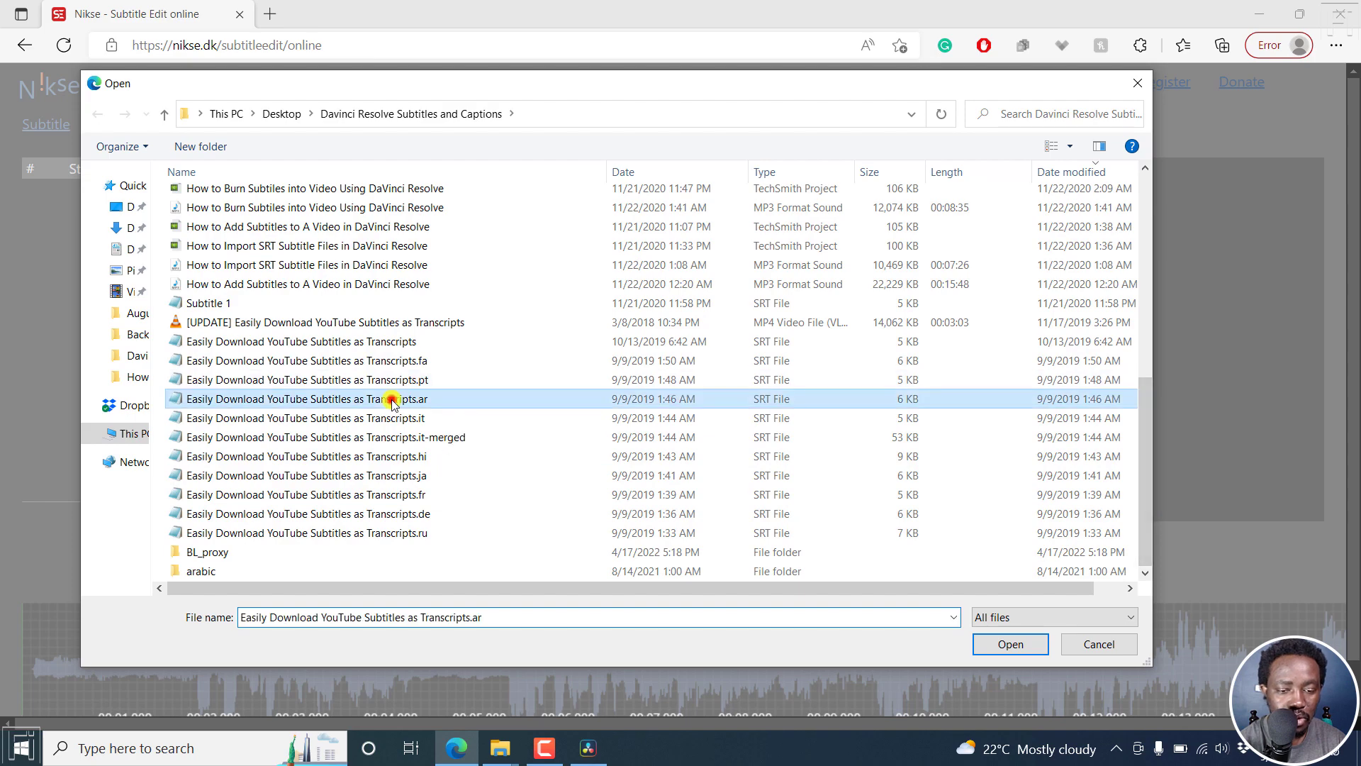
{"action": "left_click", "coordinate": [1007, 644]}
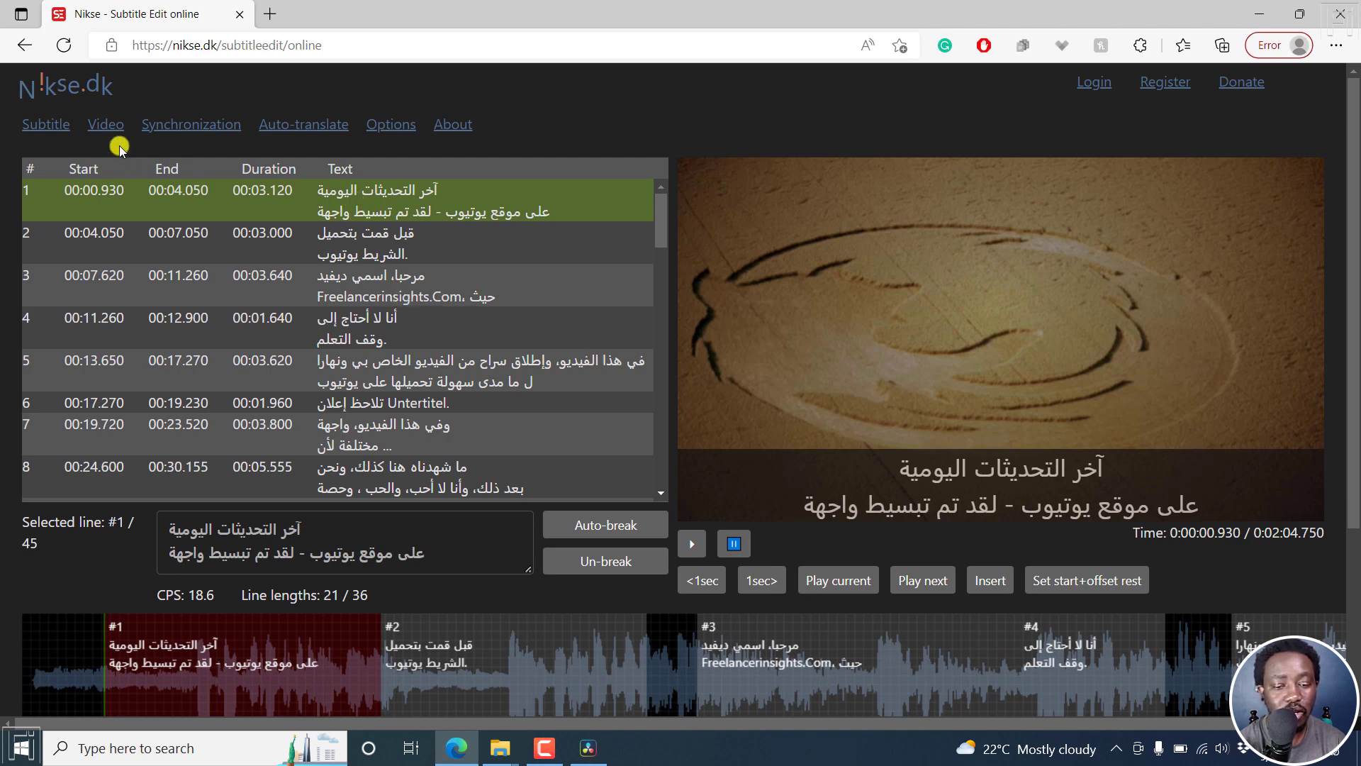
- Download the Arabic subtitle in the Final Cut Pro Xml 1.5 format with UTF-8 with BOM encoding
{"action": "mouse_move", "coordinate": [67, 135]}
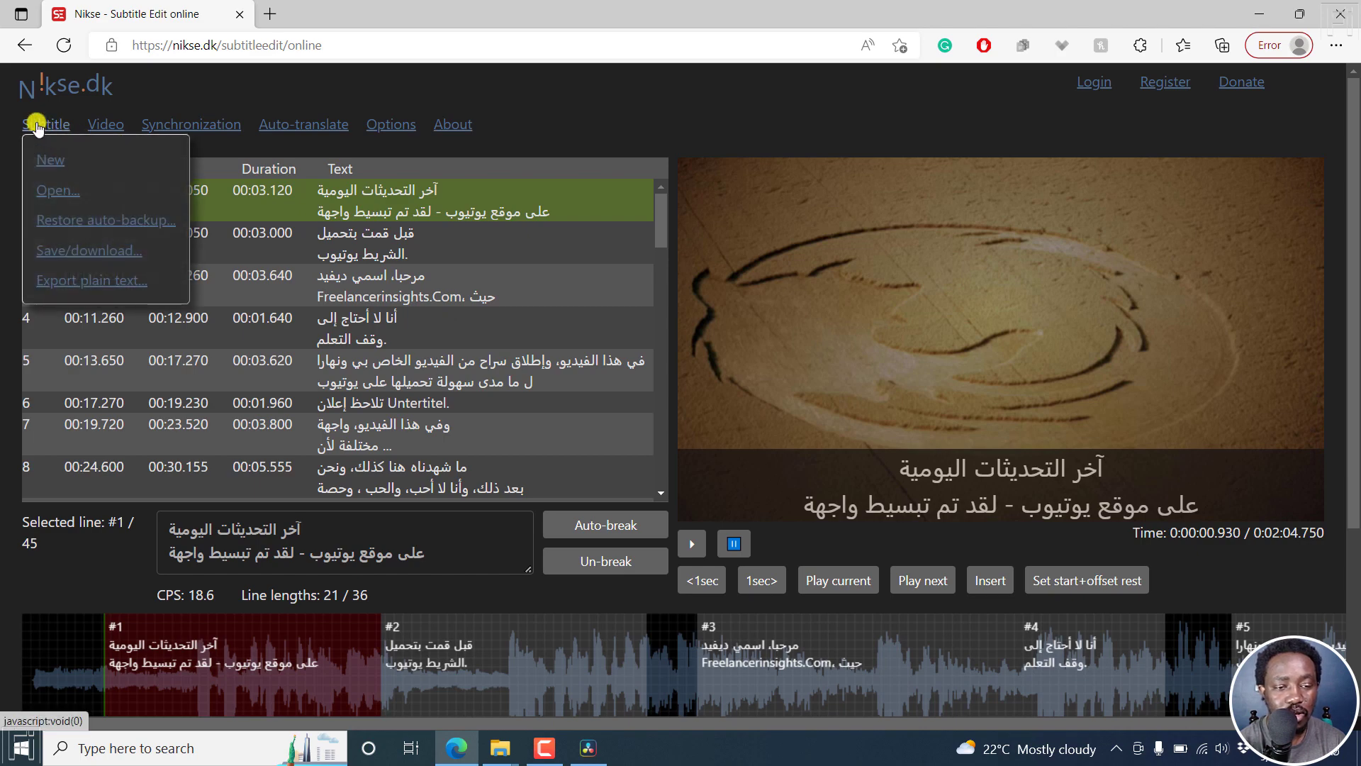
{"action": "left_click", "coordinate": [80, 253]}
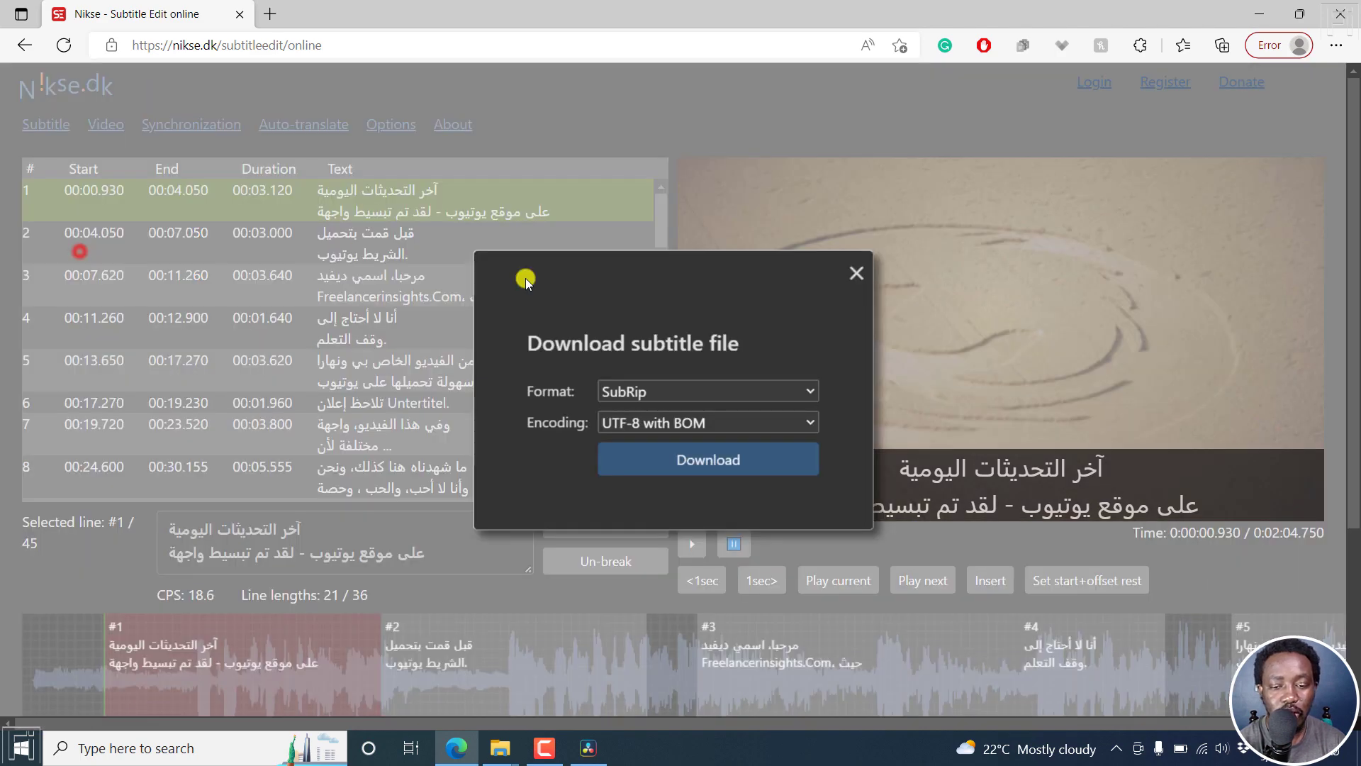
{"action": "left_click", "coordinate": [813, 394]}
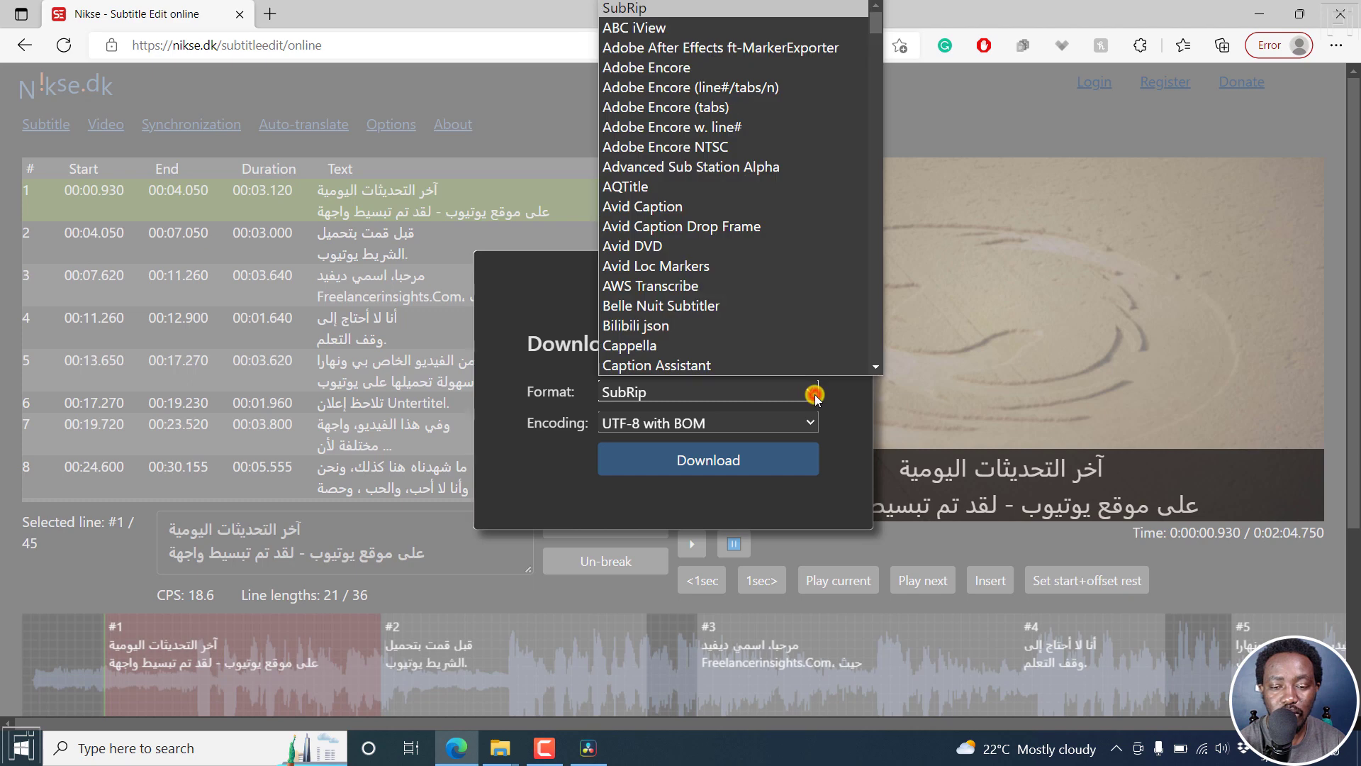
{"action": "left_click_drag", "start_coordinate": [879, 28], "coordinate": [881, 90]}
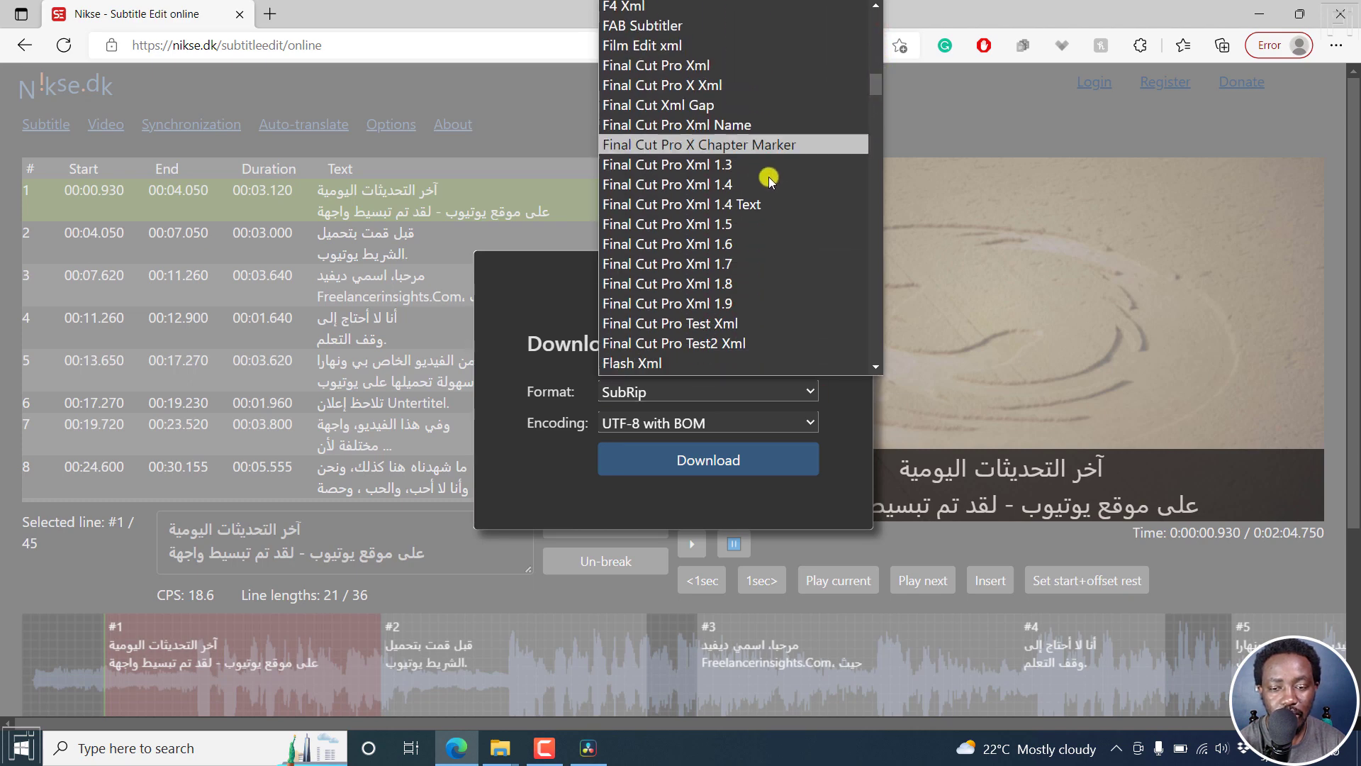
{"action": "left_click", "coordinate": [704, 223]}
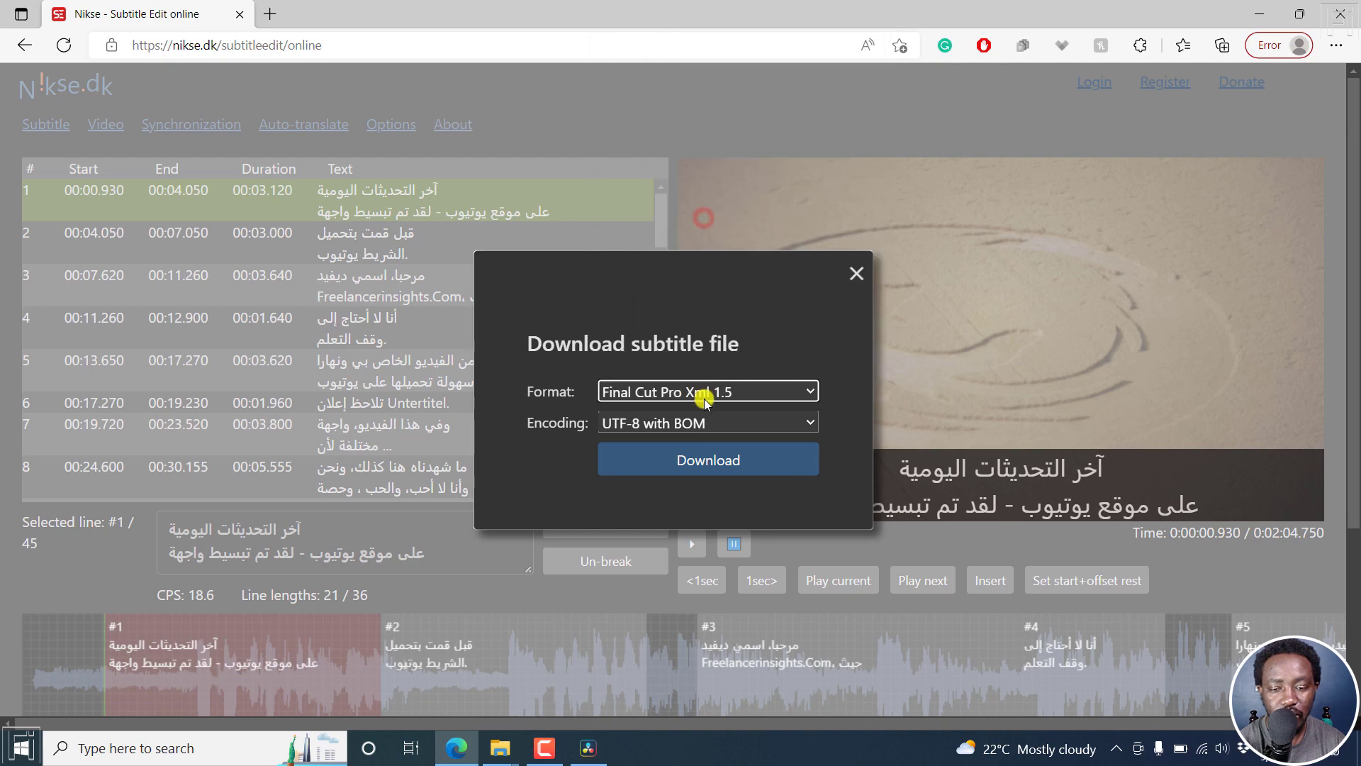
{"action": "left_click", "coordinate": [704, 462]}
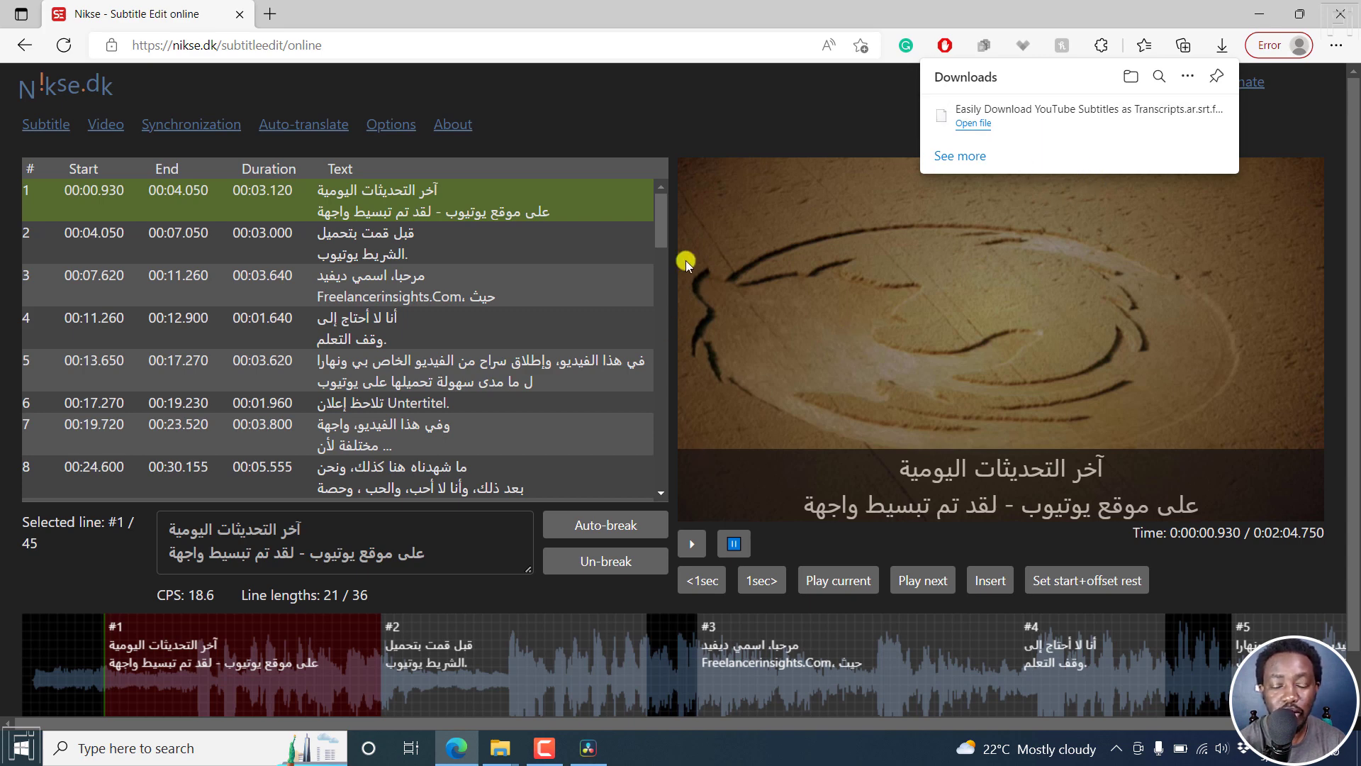
- Switch to the Downloads folder in File Explorer, refresh it and select the downloaded Arabic subtitle file
{"action": "left_click", "coordinate": [500, 748]}
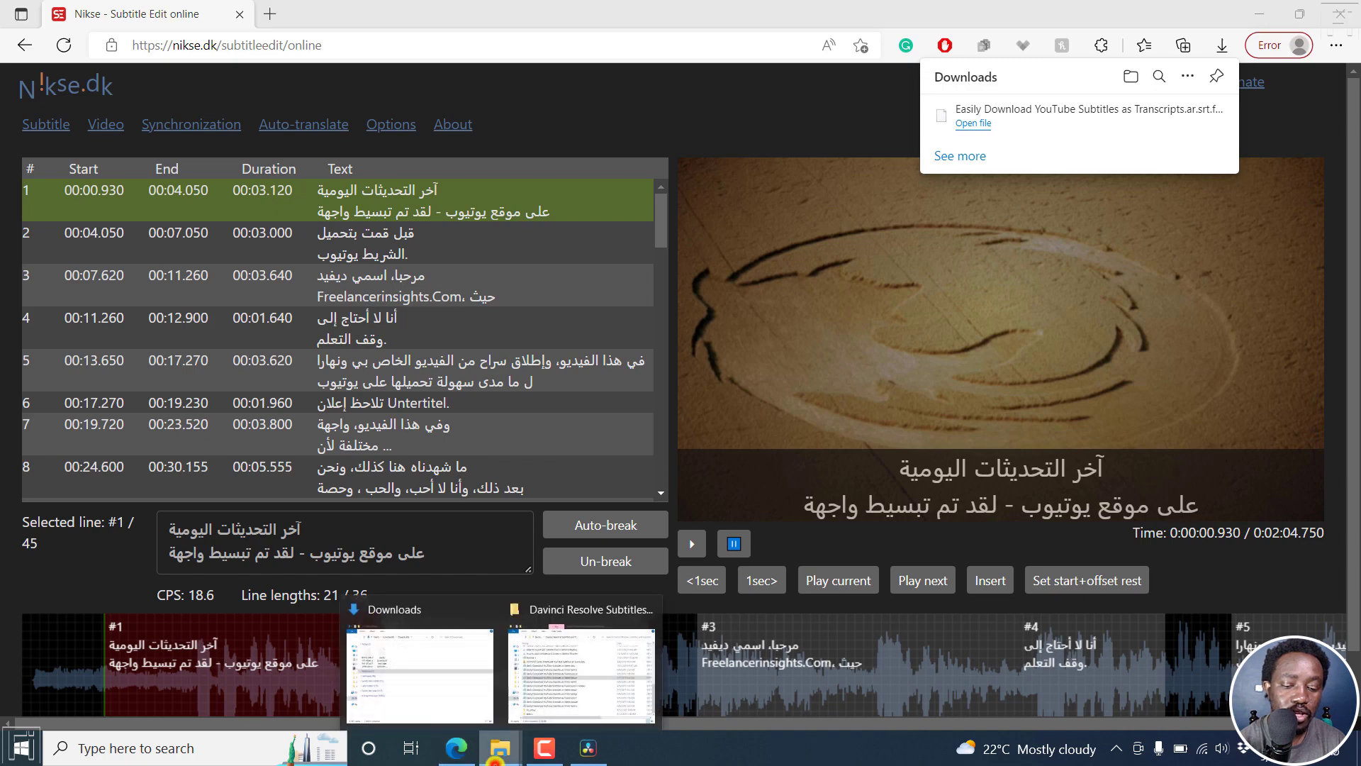
{"action": "left_click", "coordinate": [412, 700]}
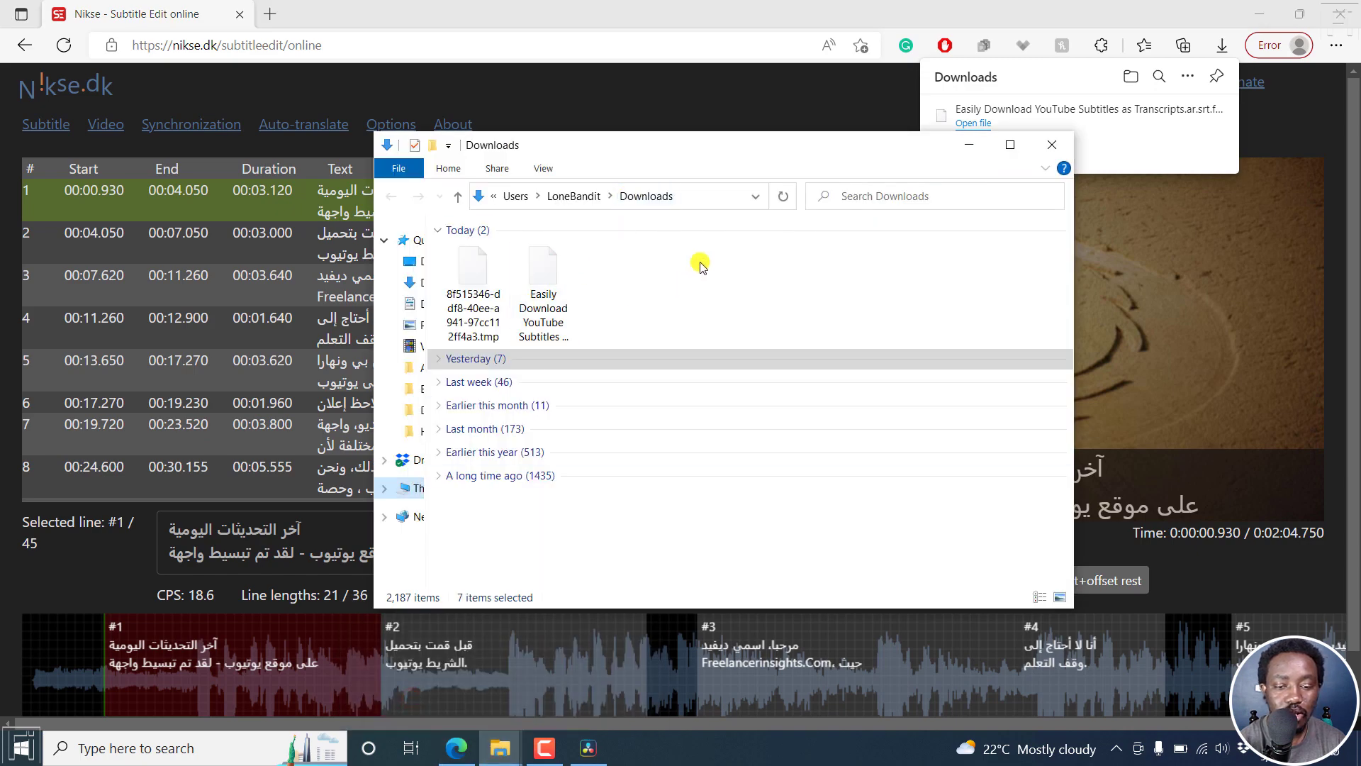
{"action": "left_click", "coordinate": [783, 196]}
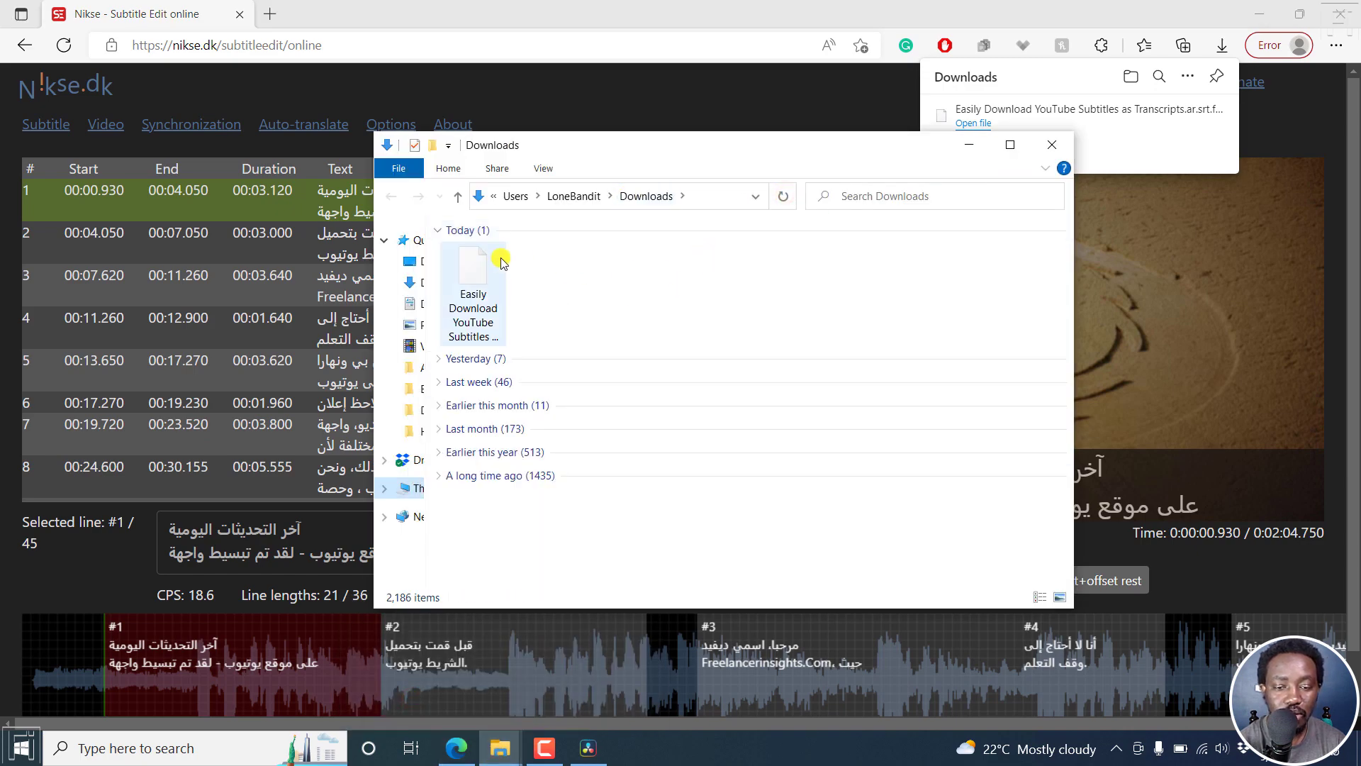
{"action": "left_click", "coordinate": [497, 264]}
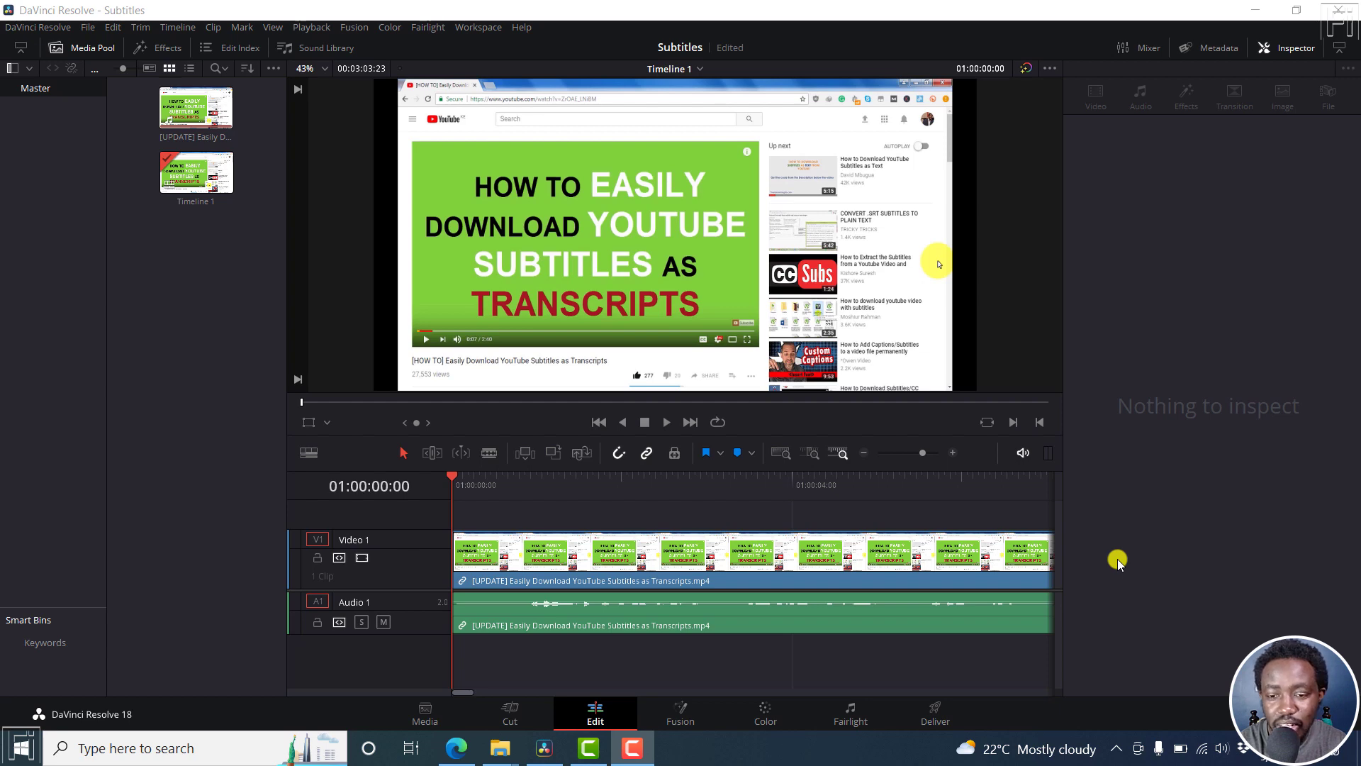
- Start a timeline import of "Easily Download YouTube Subtitles as Transcripts - english.fcpxml" from the Davinci Resolve Subtitles and Captions folder
{"action": "left_click", "coordinate": [779, 454]}
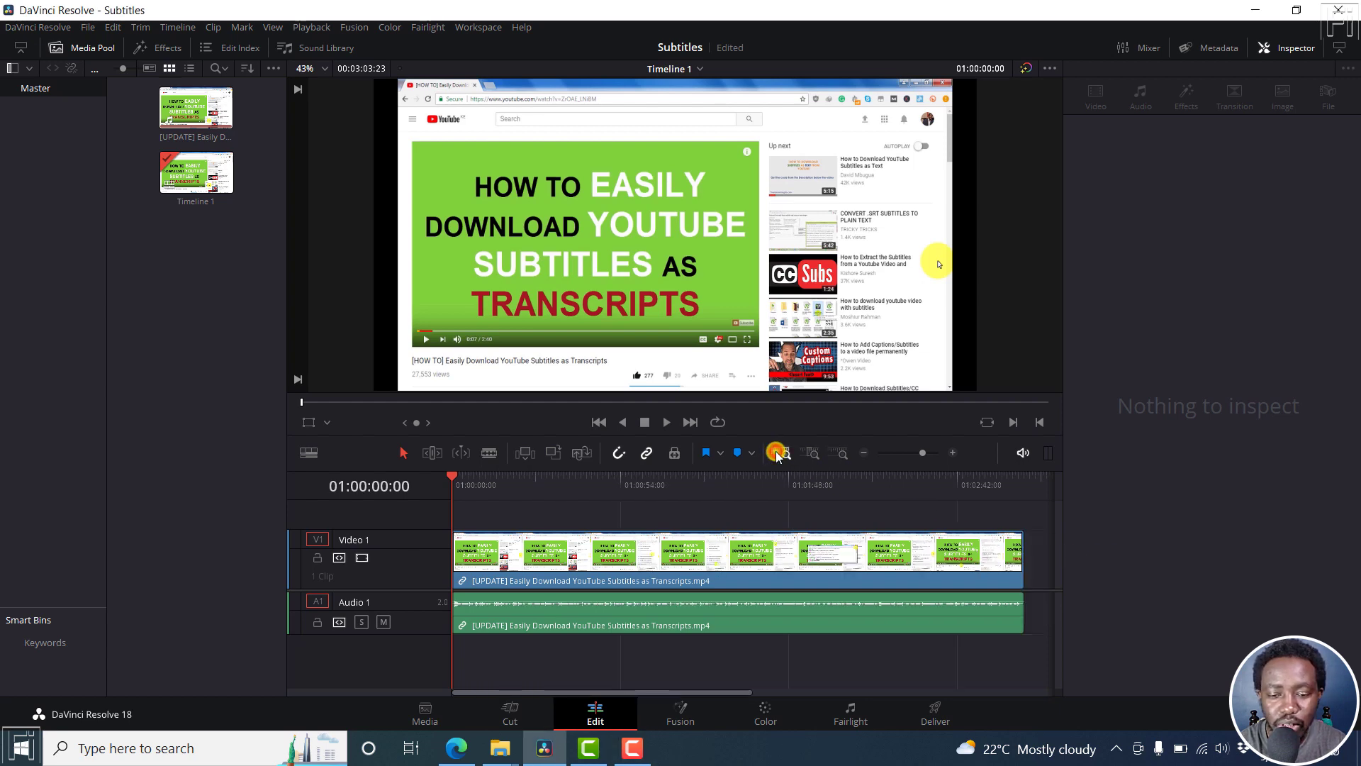
{"action": "right_click", "coordinate": [181, 270]}
{"action": "mouse_move", "coordinate": [203, 278]}
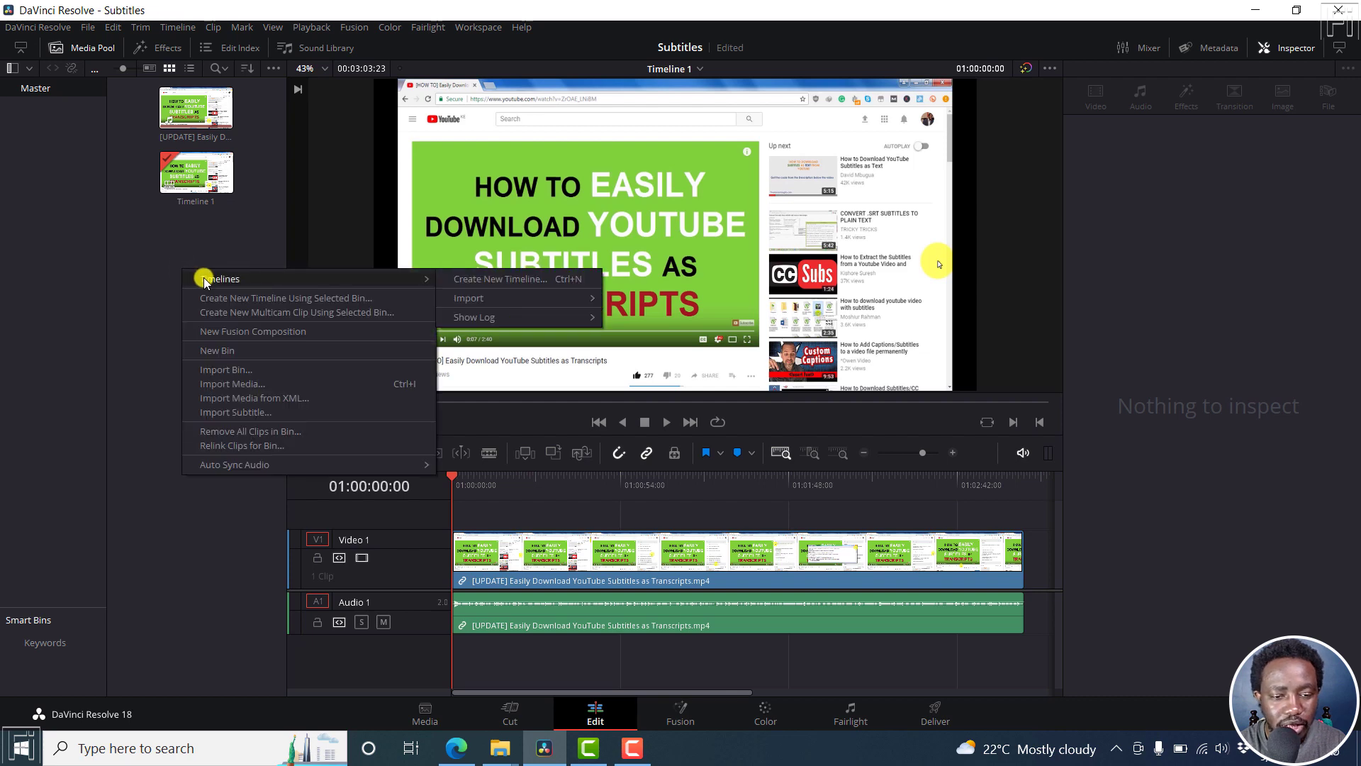
{"action": "mouse_move", "coordinate": [496, 298]}
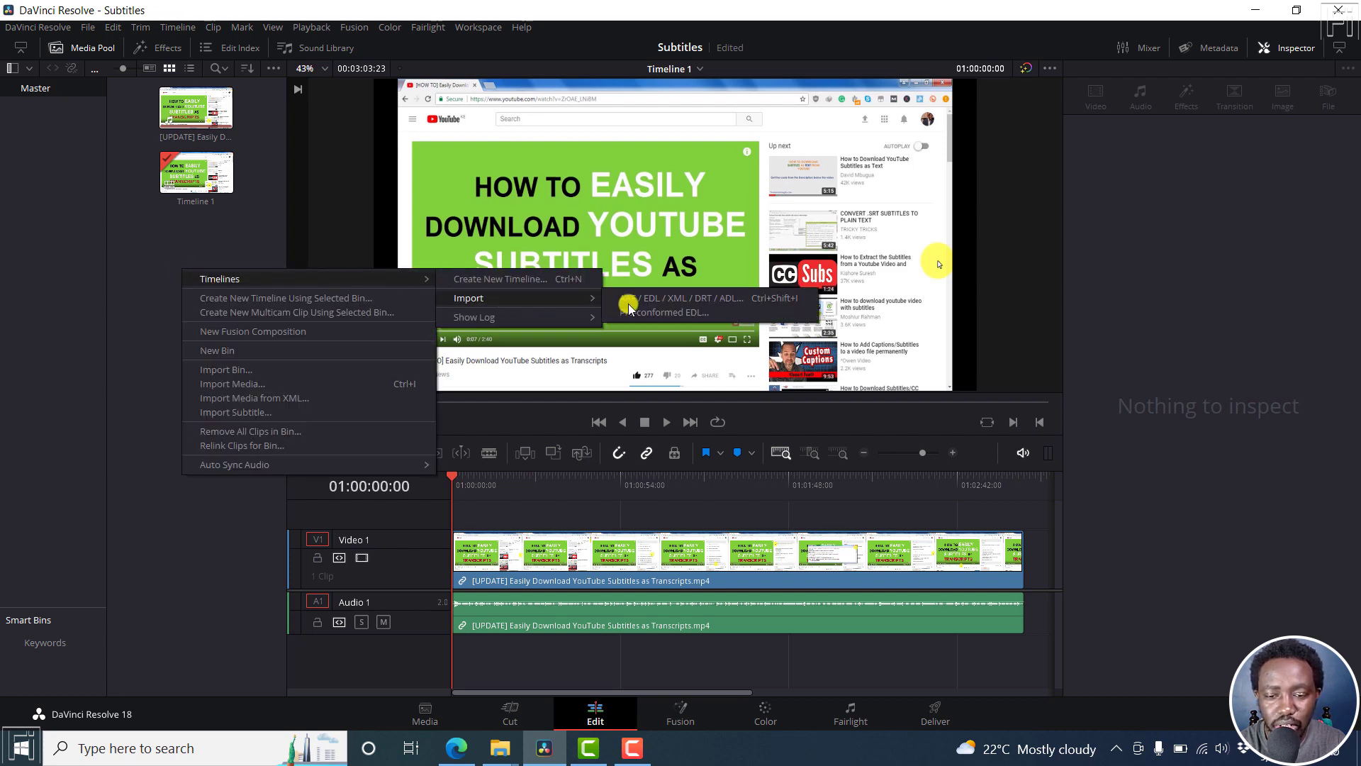
{"action": "left_click", "coordinate": [700, 299]}
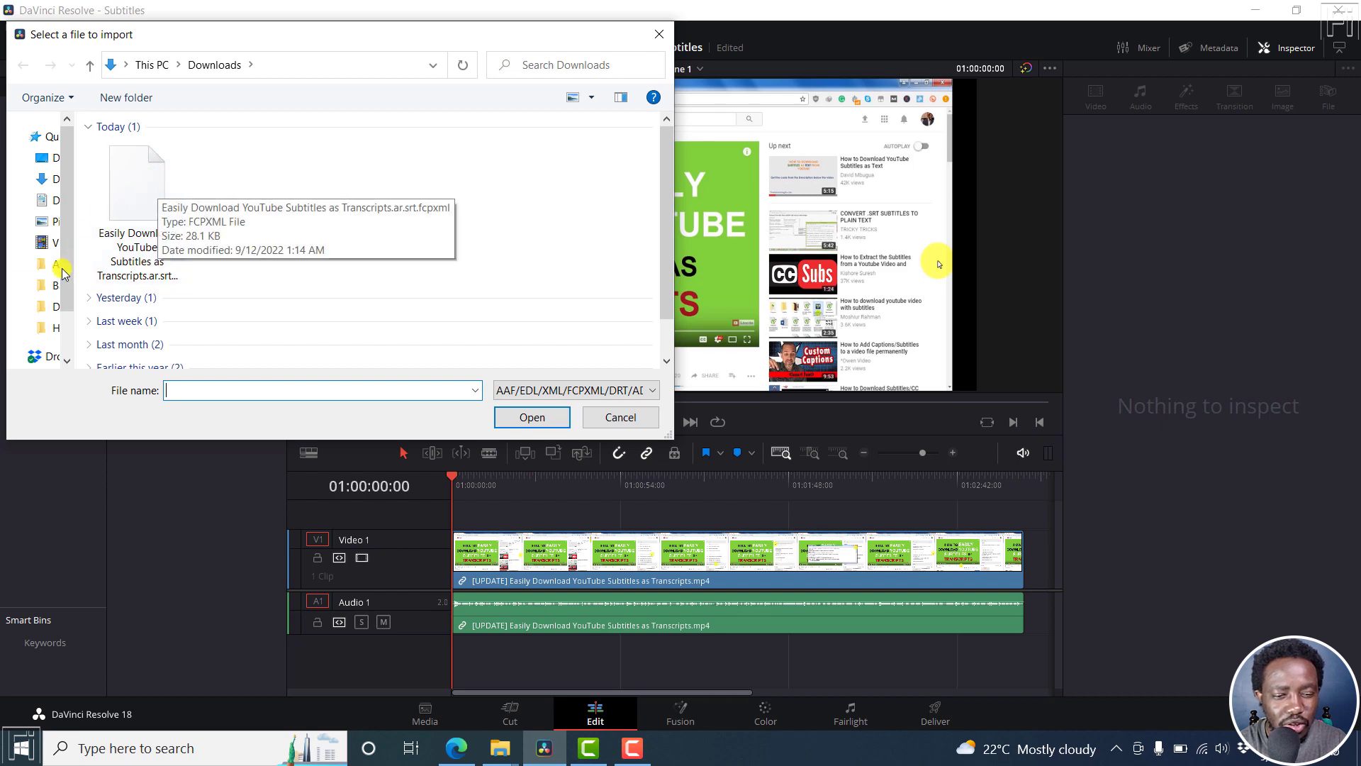
{"action": "left_click", "coordinate": [50, 312]}
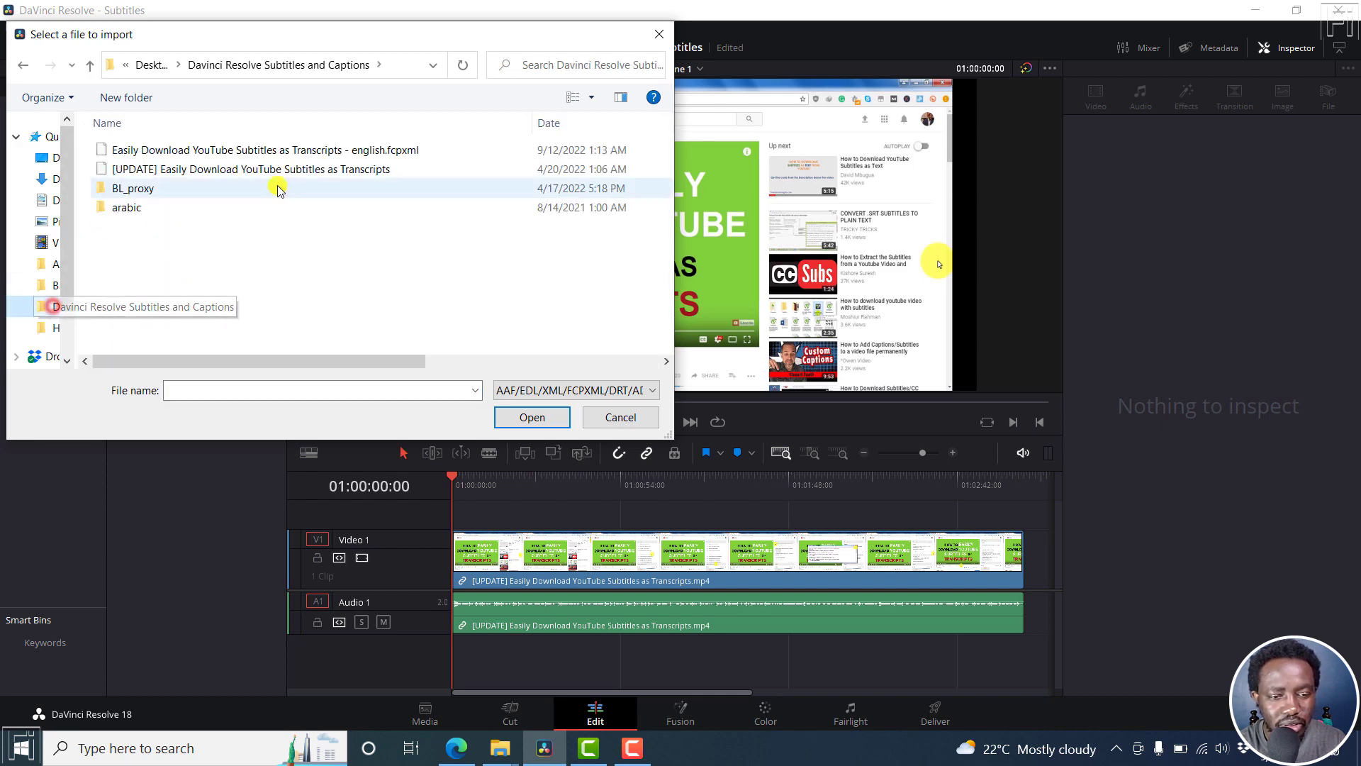
{"action": "left_click", "coordinate": [363, 142]}
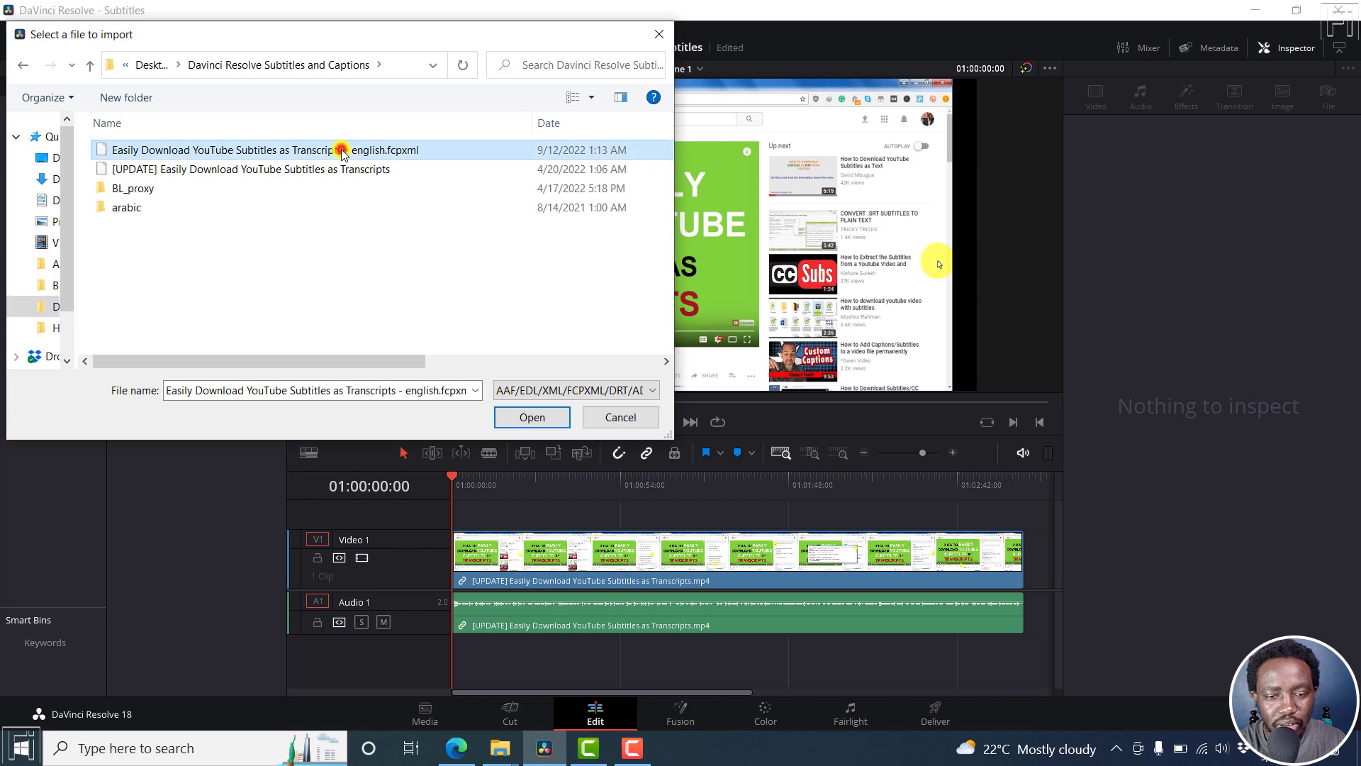
{"action": "left_click", "coordinate": [532, 417]}
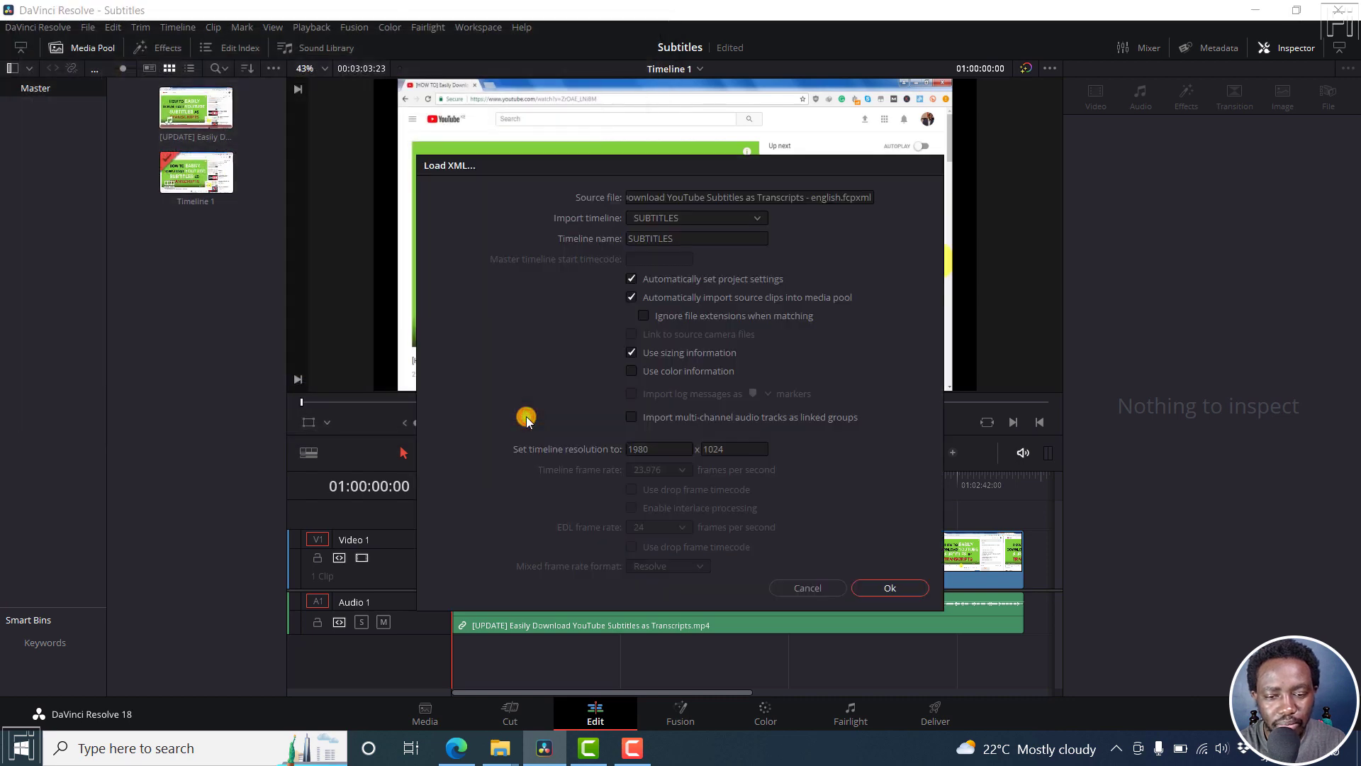
- Name the imported timeline "English Subtitles" and complete the XML load with the remaining default options
{"action": "left_click", "coordinate": [698, 237]}
{"action": "double_click", "coordinate": [698, 237]}
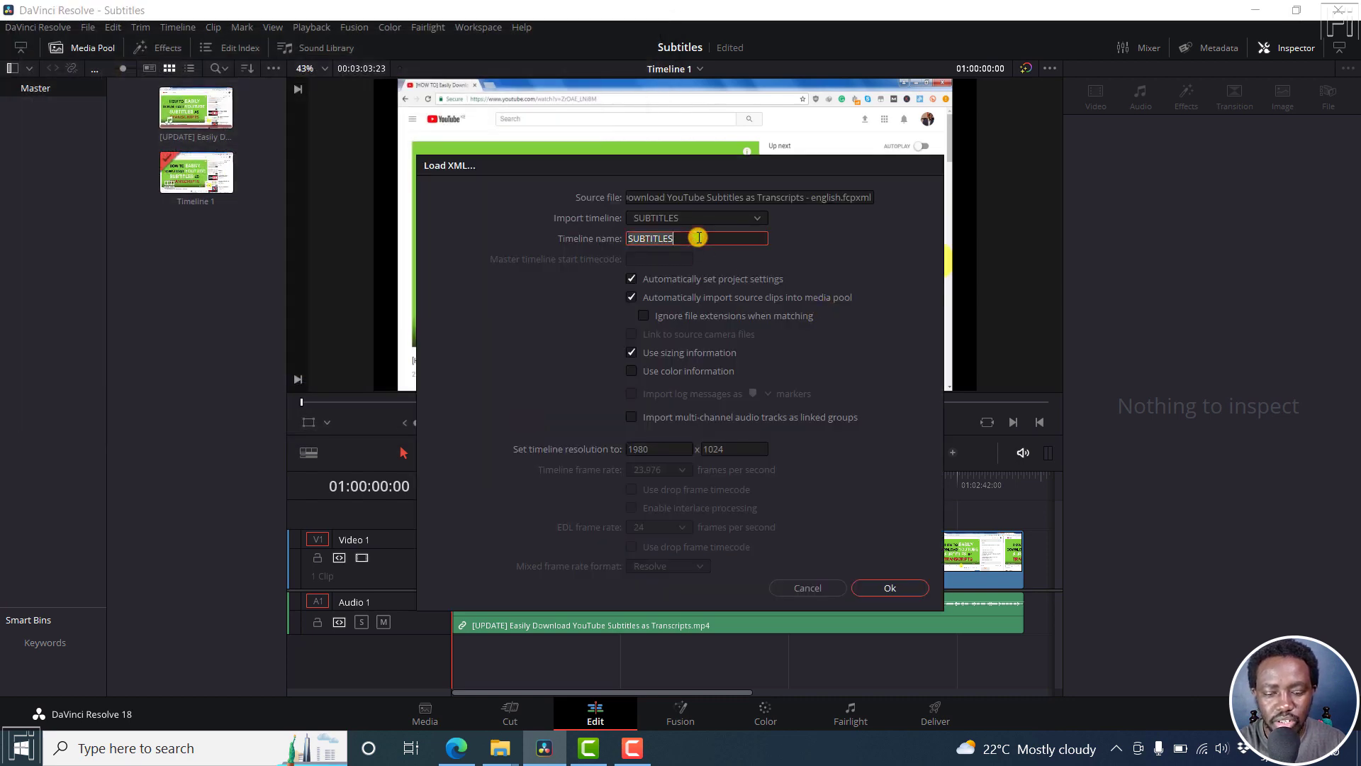
{"action": "type", "text": "English Subtitles"}
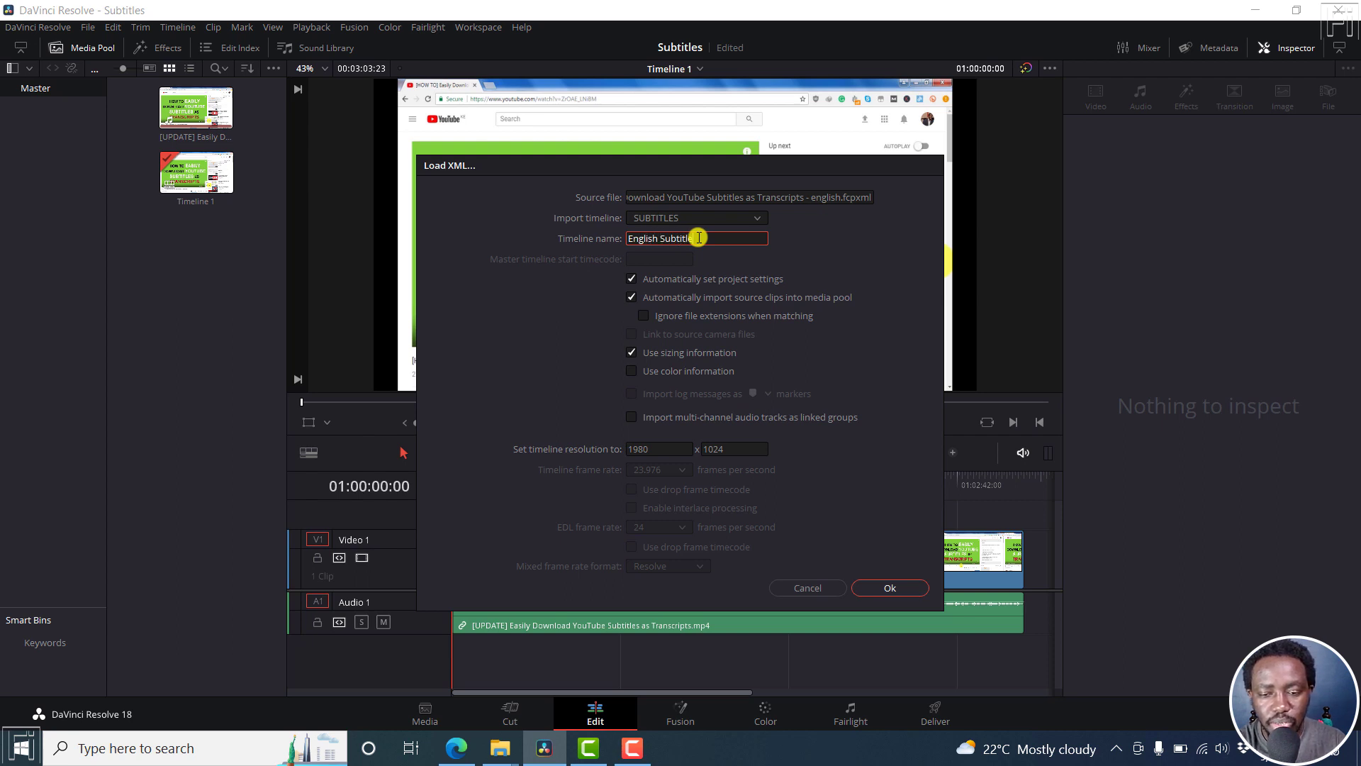
{"action": "left_click", "coordinate": [890, 595]}
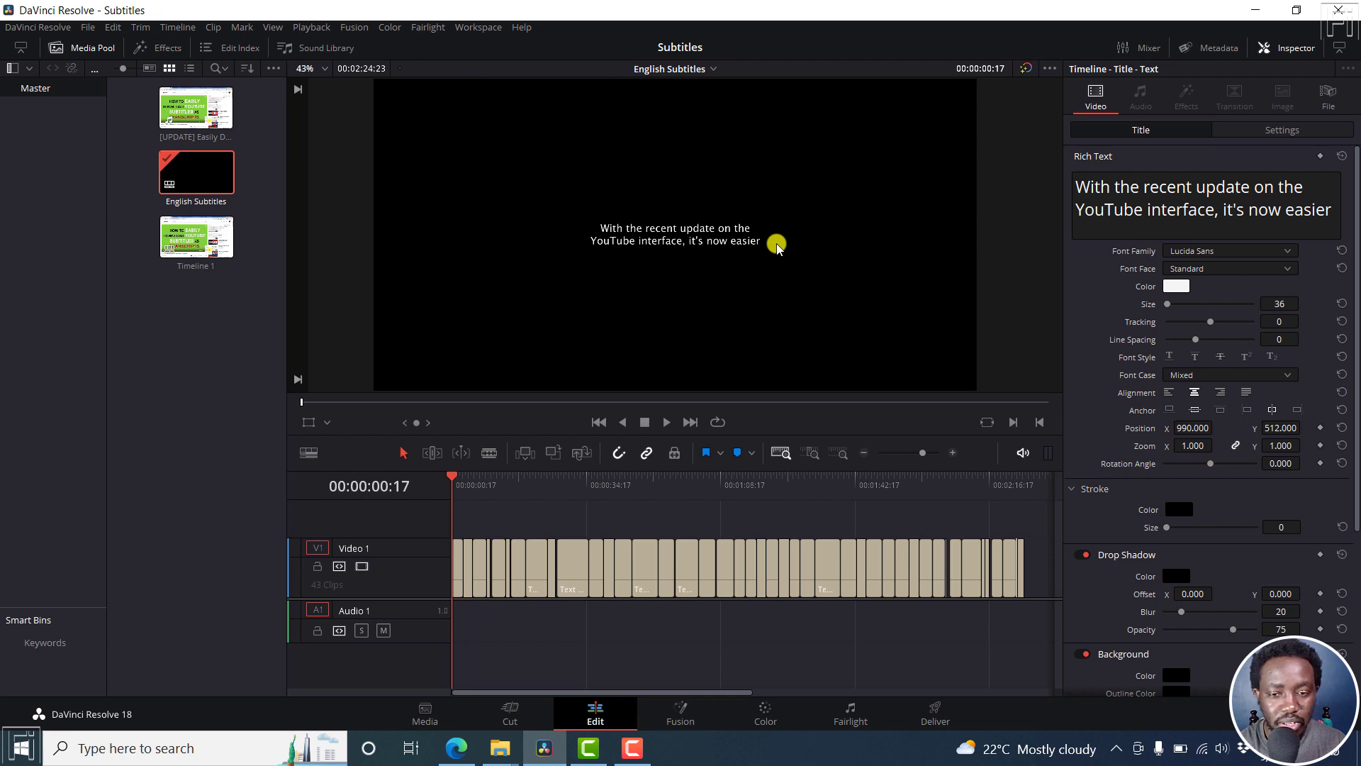
- View Timeline 1 and return to the English Subtitles timeline to compare their contents
{"action": "left_click", "coordinate": [715, 71]}
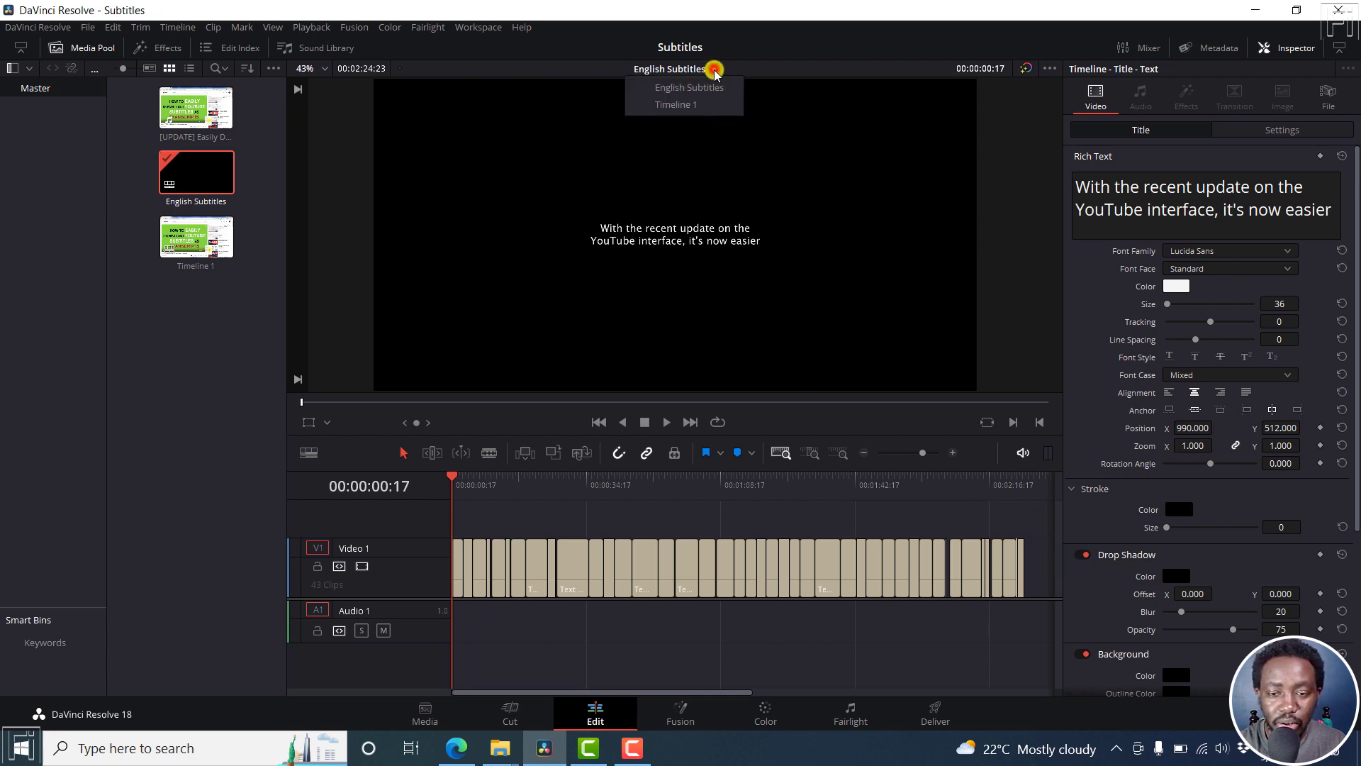
{"action": "left_click", "coordinate": [693, 105]}
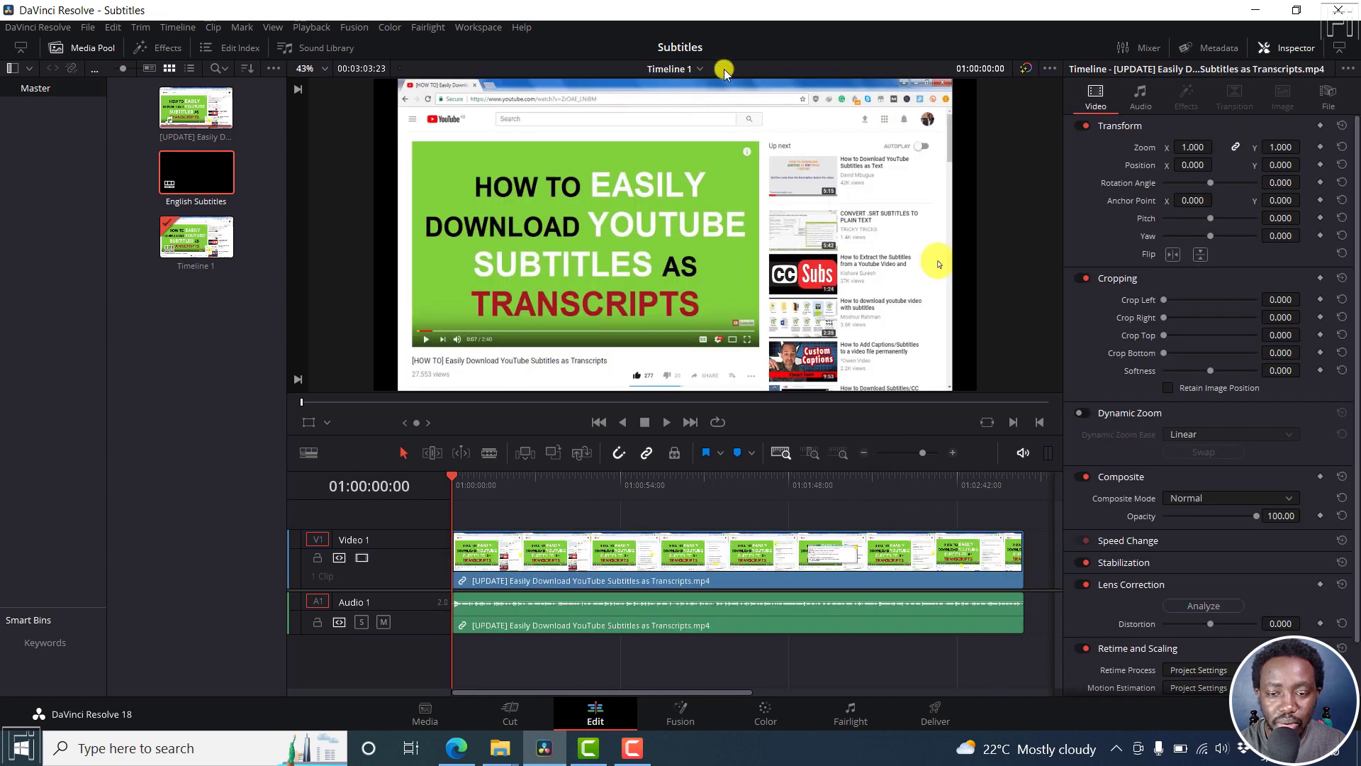
{"action": "left_click", "coordinate": [700, 69]}
{"action": "left_click", "coordinate": [693, 89]}
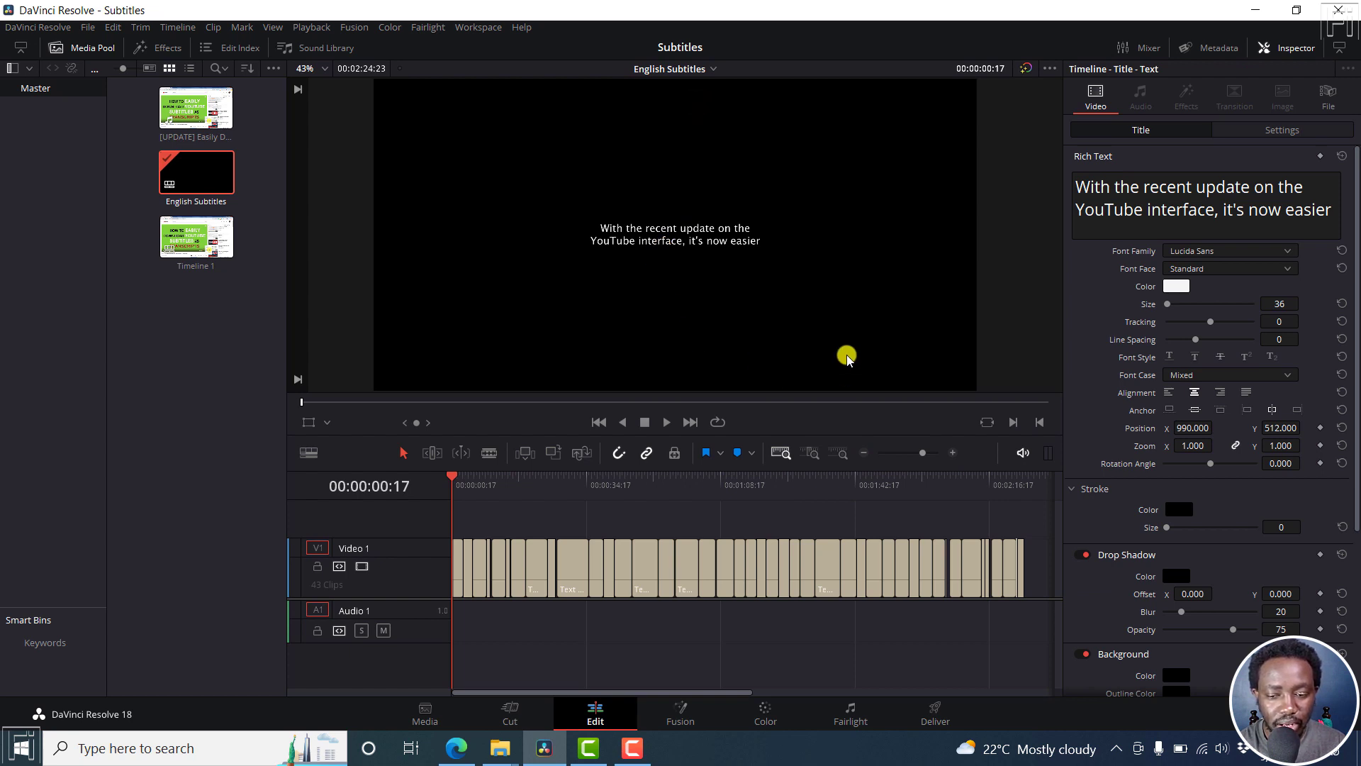
- Copy all title clips of the English Subtitles timeline and switch to Timeline 1
{"action": "left_click_drag", "start_coordinate": [1036, 558], "coordinate": [439, 576]}
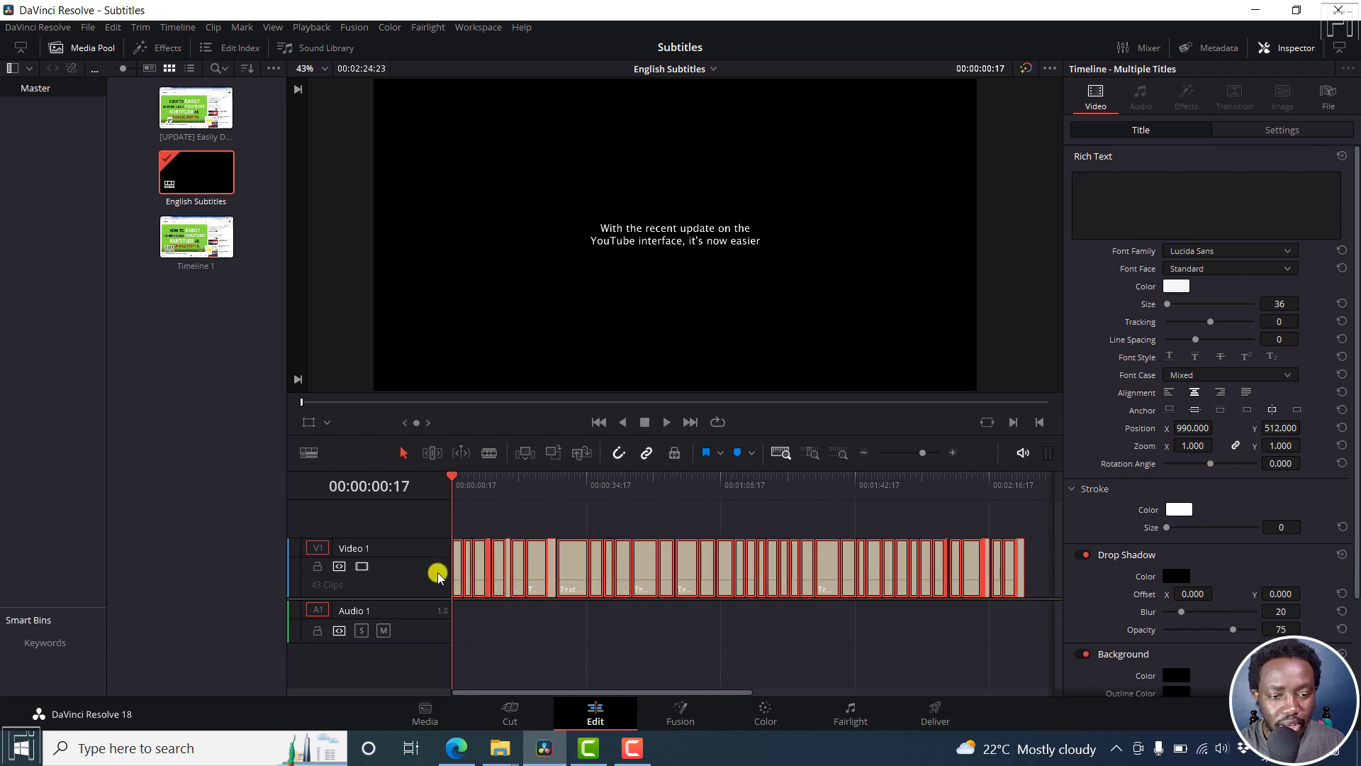
{"action": "left_click", "coordinate": [709, 65]}
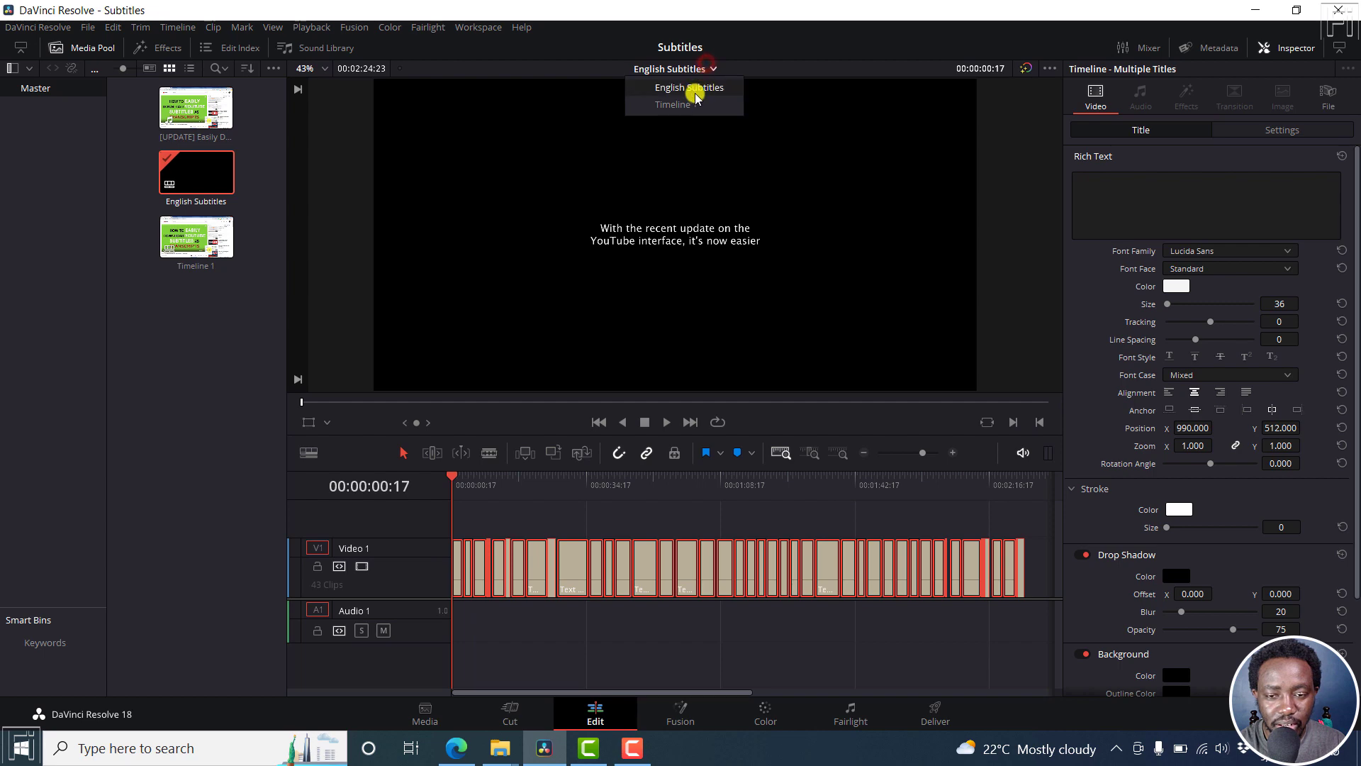
{"action": "left_click", "coordinate": [693, 104]}
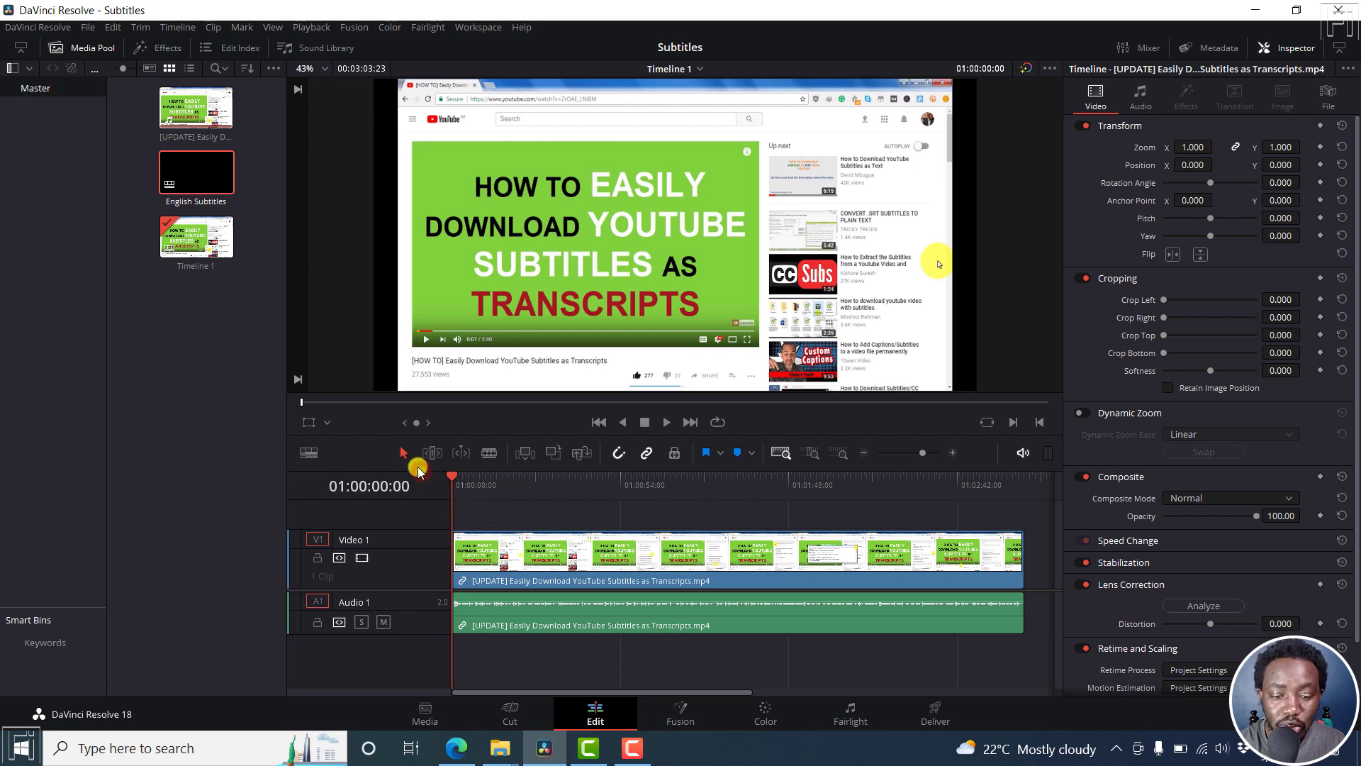
- Enlarge the timeline area, add a video track above Video 1, and turn off auto track selection for Video 1 and Audio 1
{"action": "left_click_drag", "start_coordinate": [418, 469], "coordinate": [417, 369]}
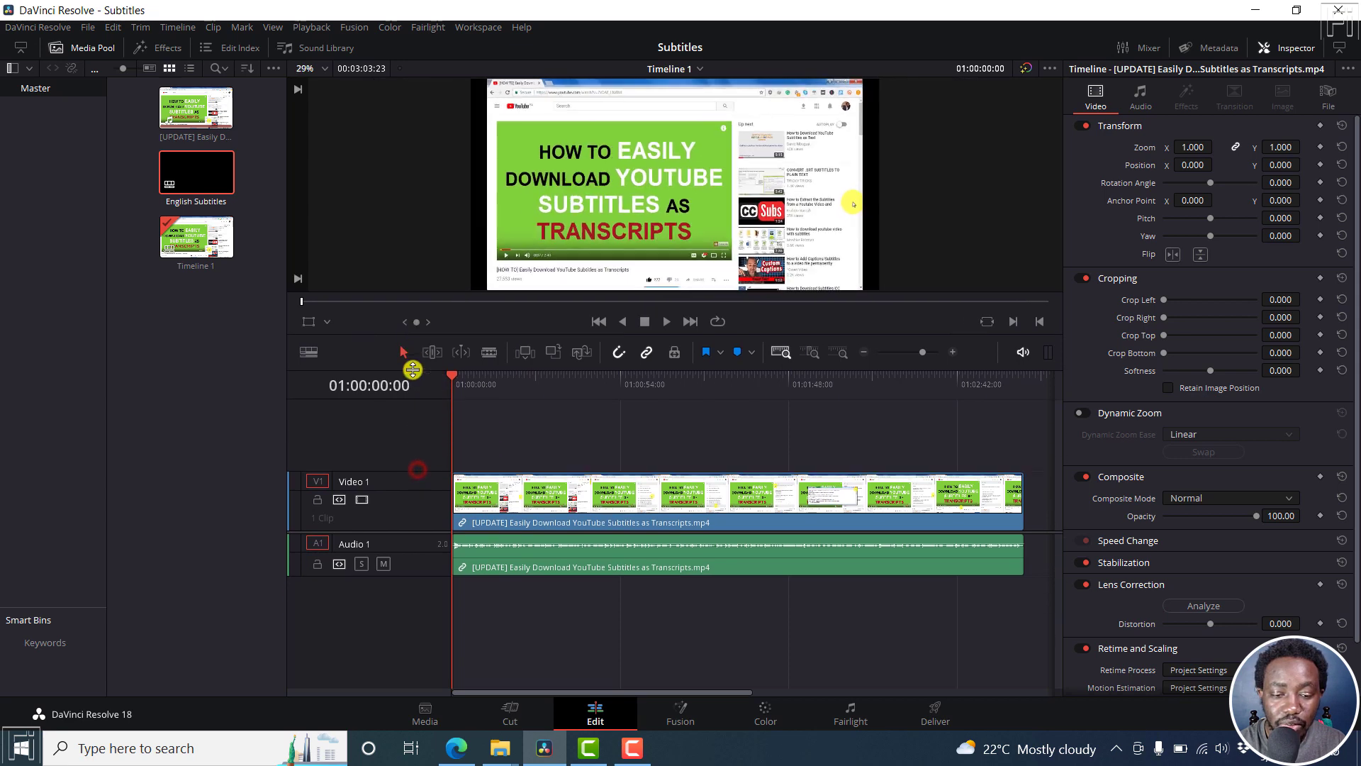
{"action": "right_click", "coordinate": [393, 439]}
{"action": "left_click", "coordinate": [427, 448]}
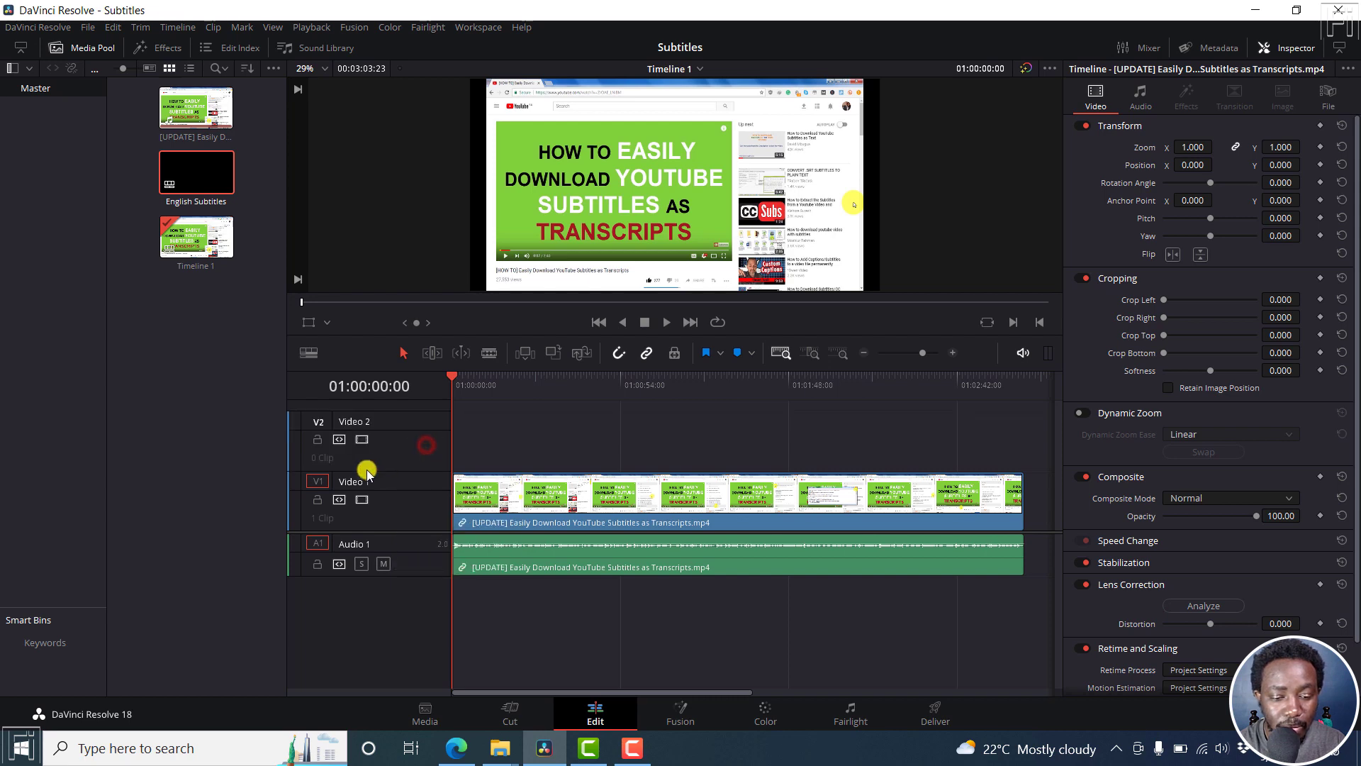
{"action": "left_click", "coordinate": [338, 500]}
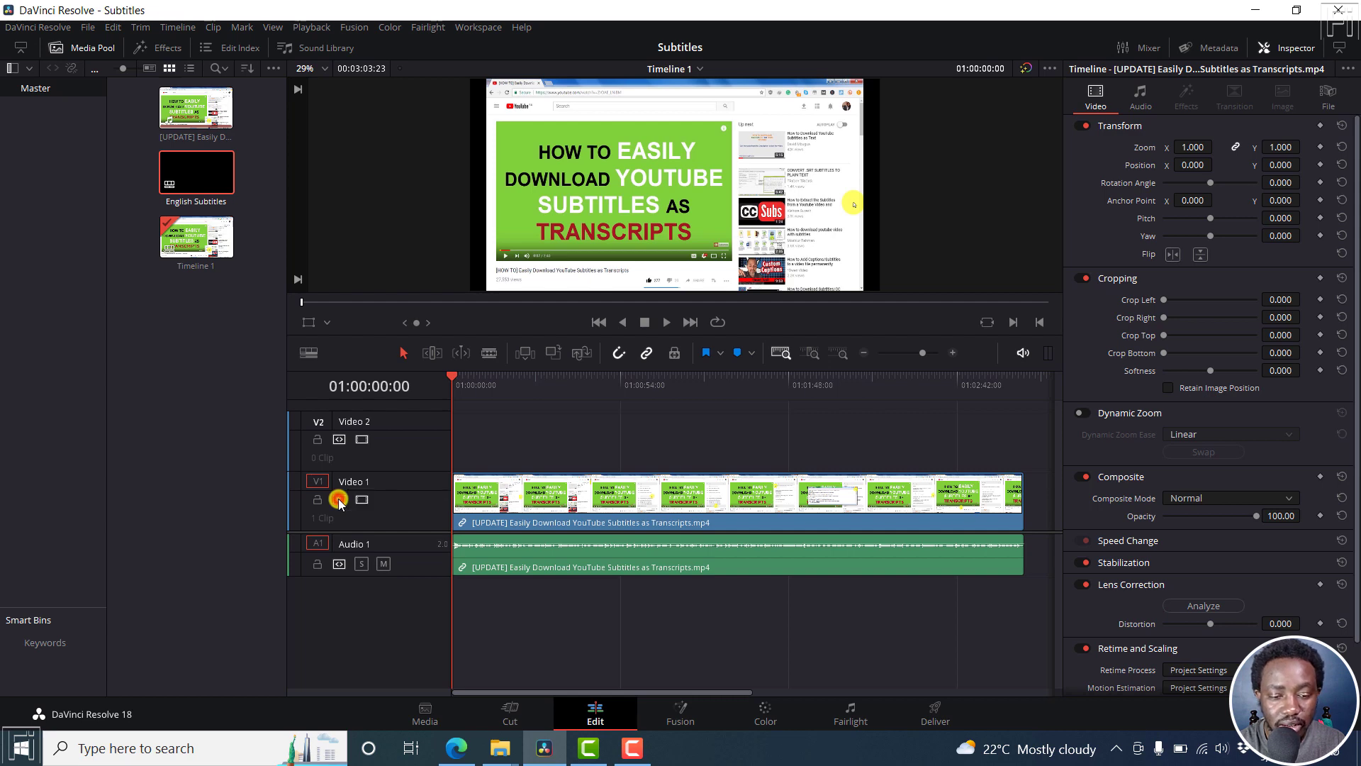
{"action": "left_click", "coordinate": [339, 565]}
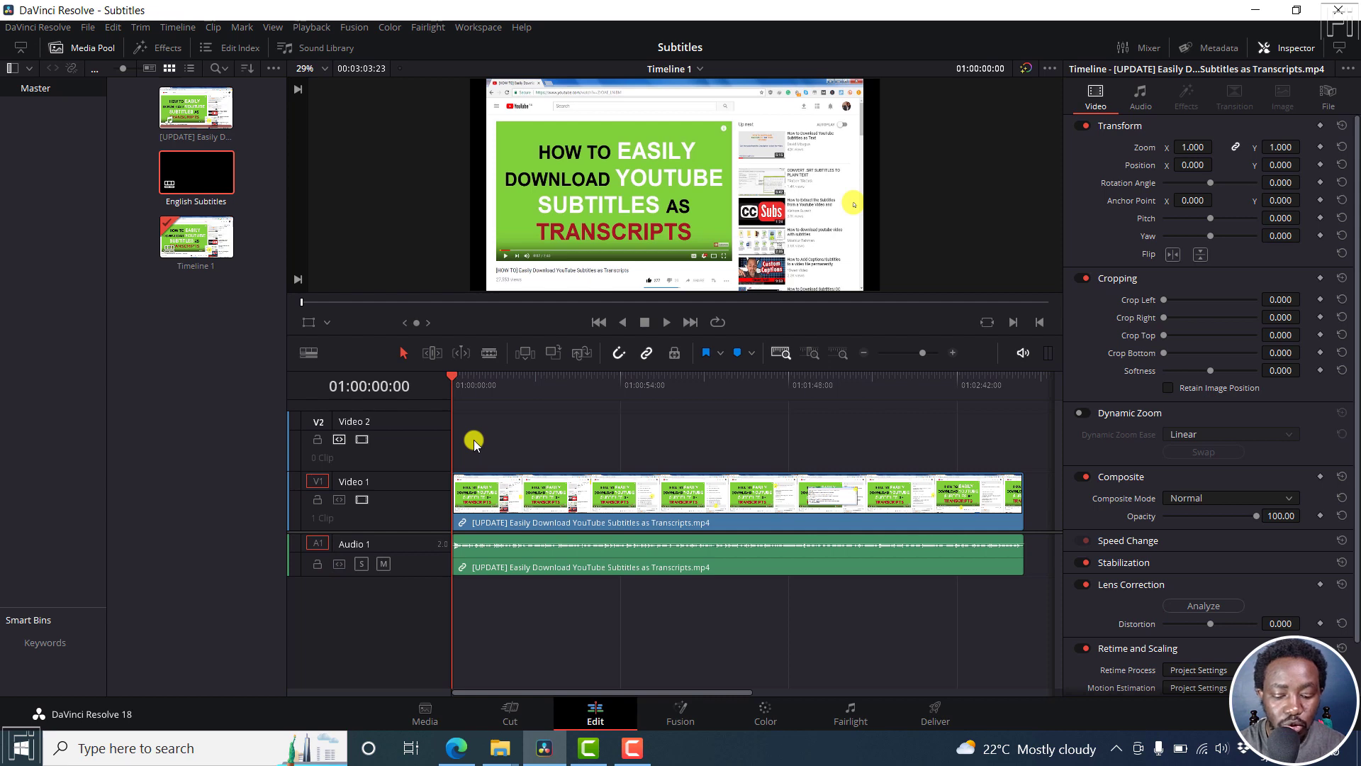
- Paste the copied English title clips onto Video 2 at the timeline start and shift them slightly later as one group
{"action": "key", "text": "F12"}
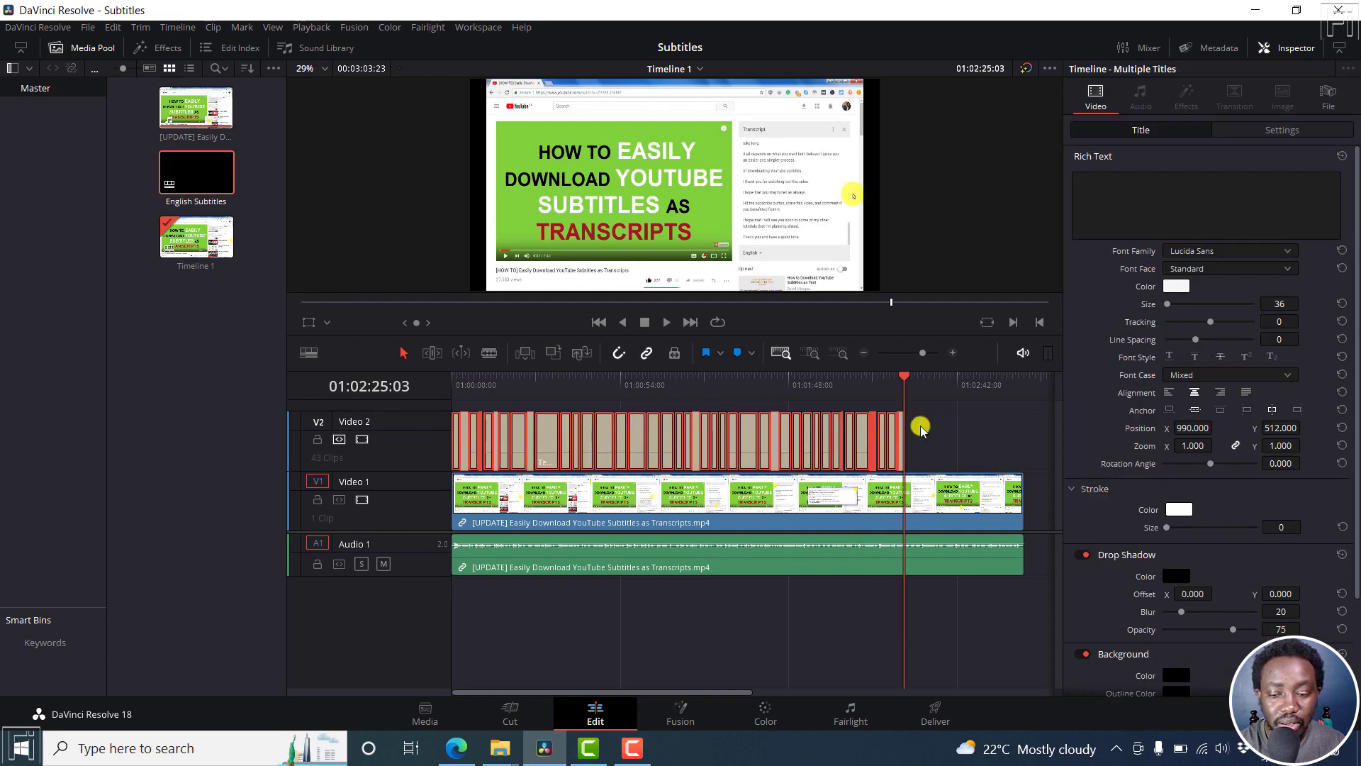
{"action": "left_click", "coordinate": [957, 352]}
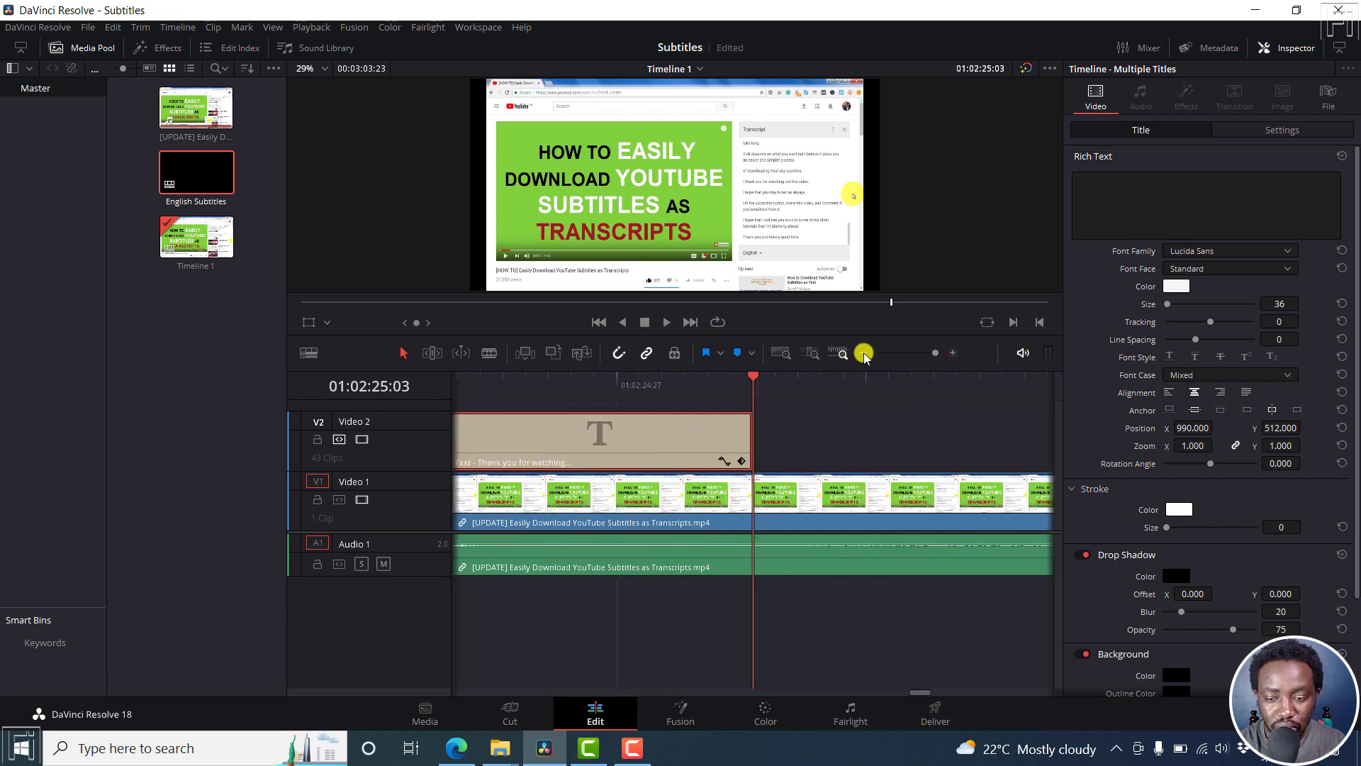
{"action": "left_click", "coordinate": [781, 352]}
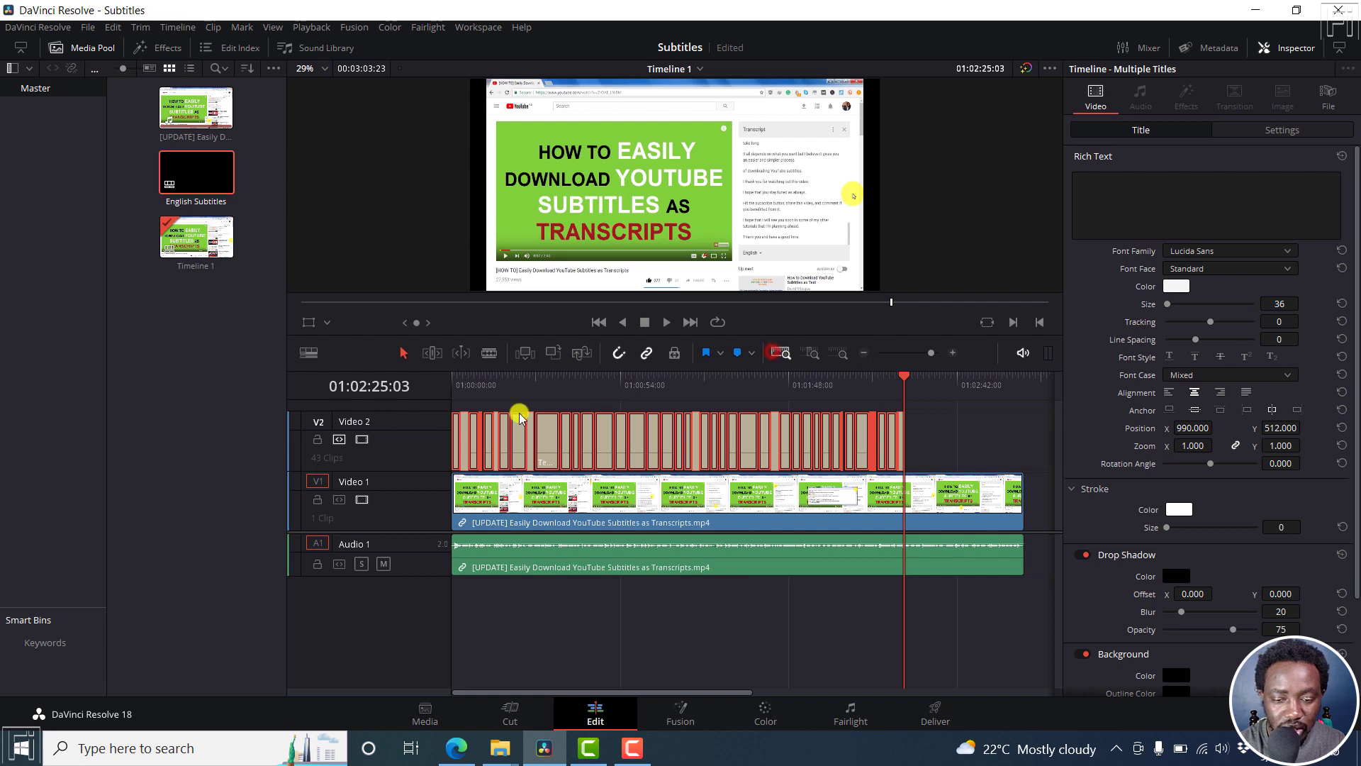
{"action": "left_click_drag", "start_coordinate": [607, 446], "coordinate": [627, 437]}
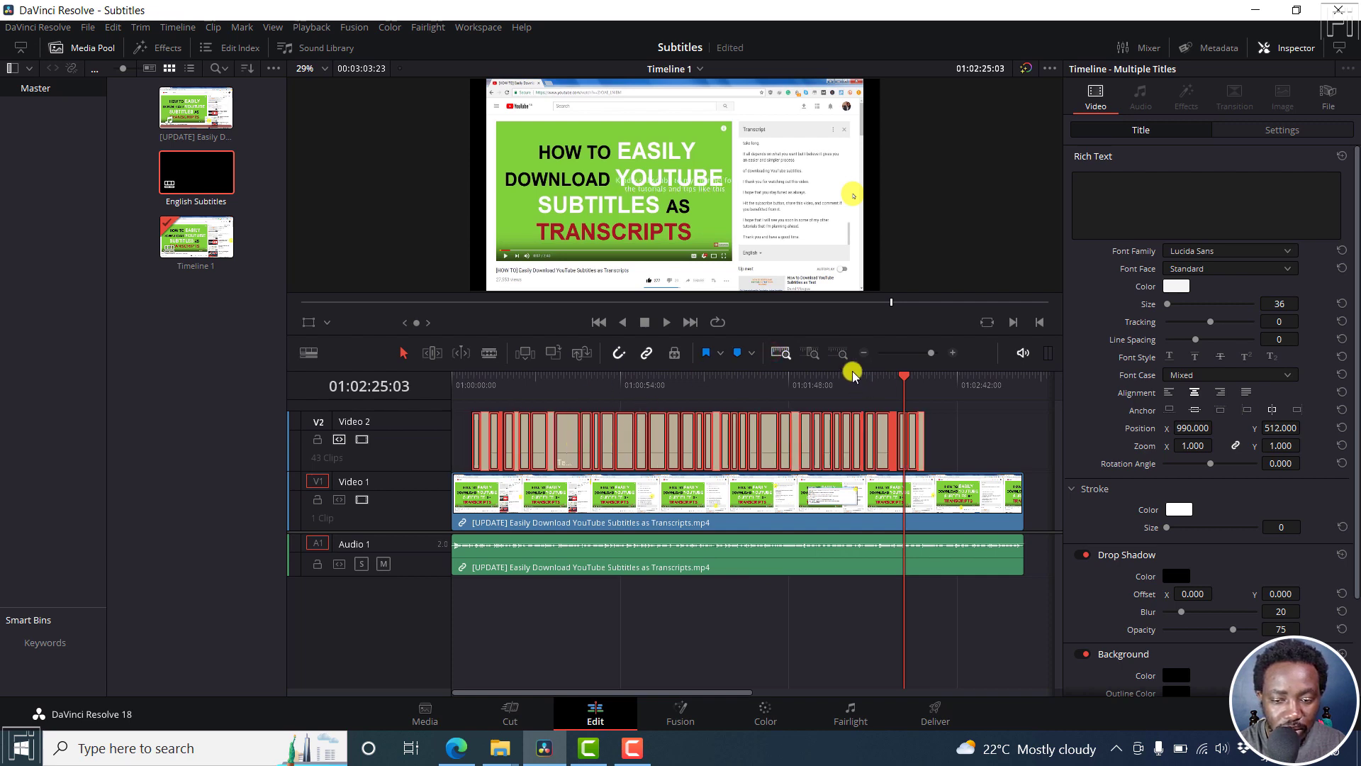
{"action": "left_click", "coordinate": [953, 352]}
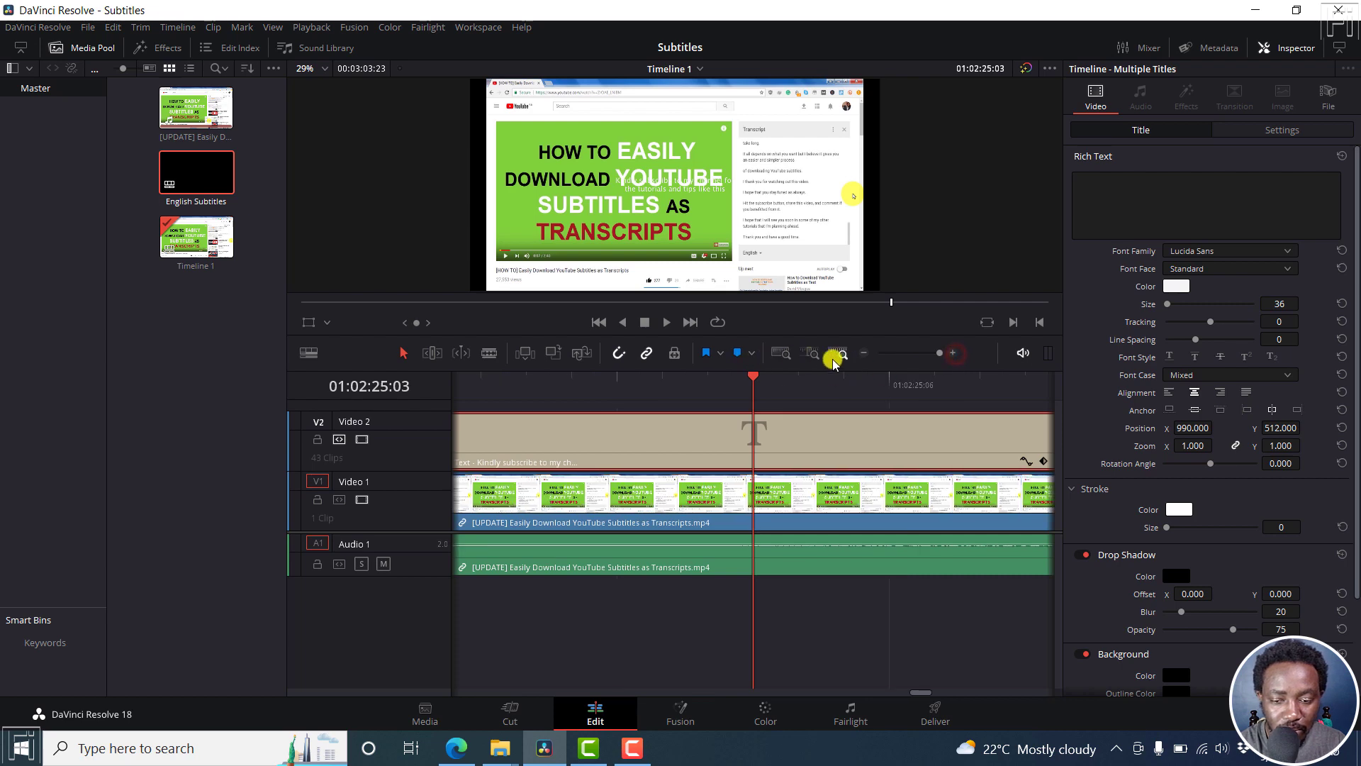
{"action": "left_click", "coordinate": [779, 355]}
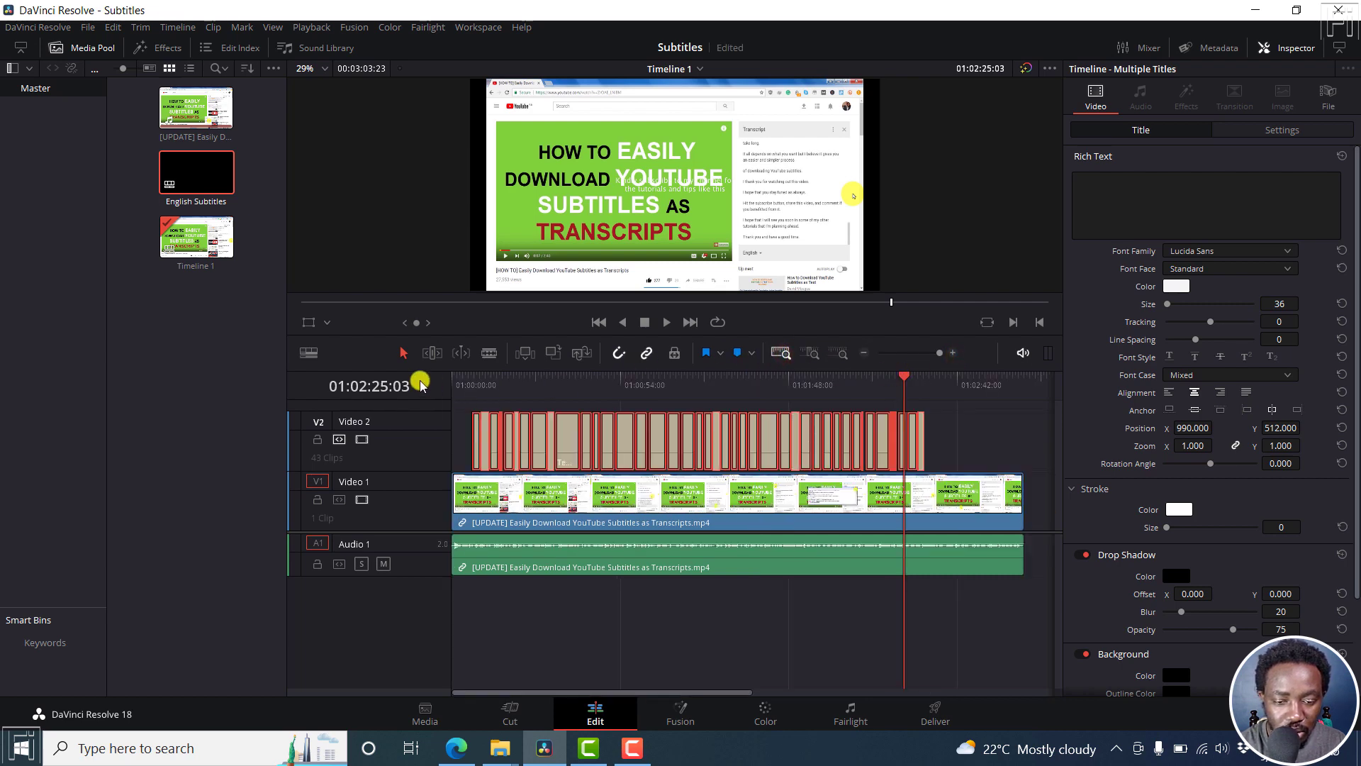
- Move the whole group of title clips earlier on Video 2, so the first one starts at about 01:00:00:22
{"action": "left_click", "coordinate": [469, 380]}
{"action": "key", "text": "Home"}
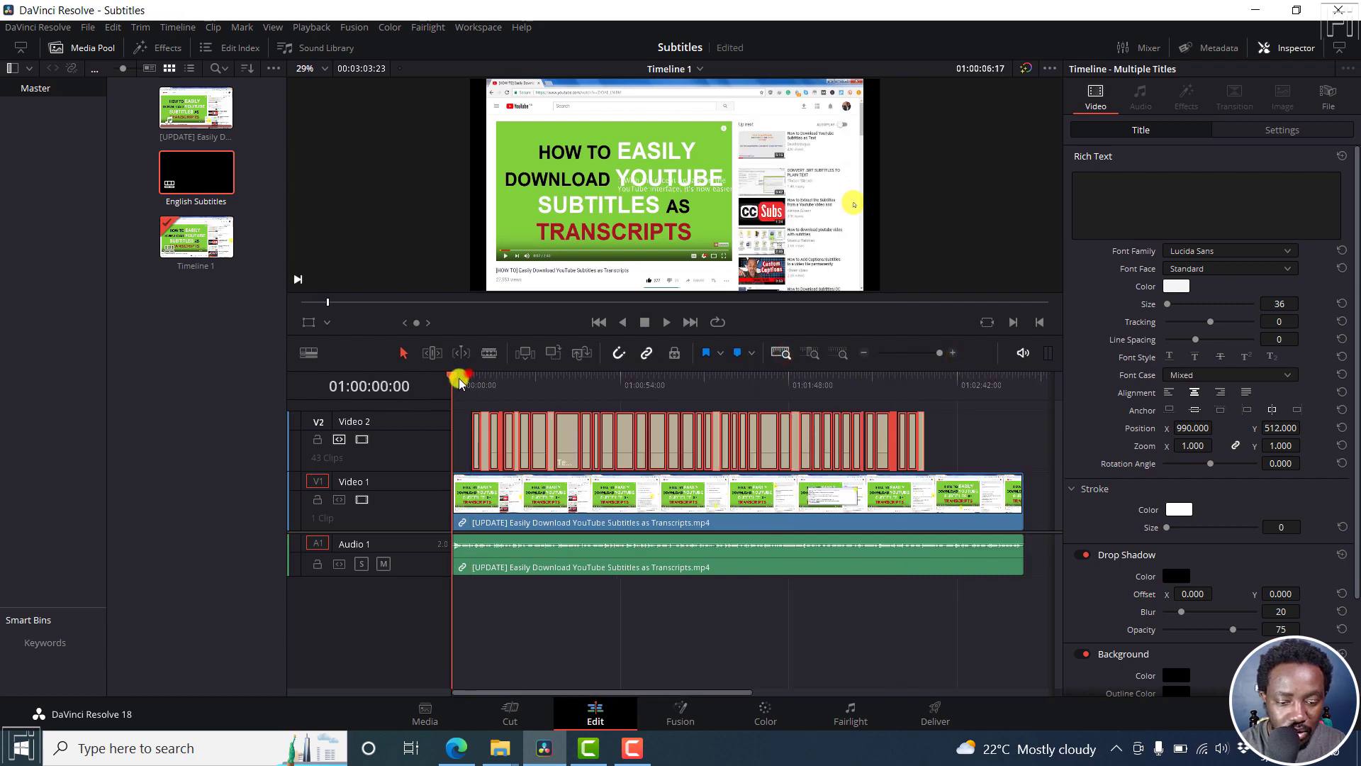
{"action": "left_click", "coordinate": [953, 354]}
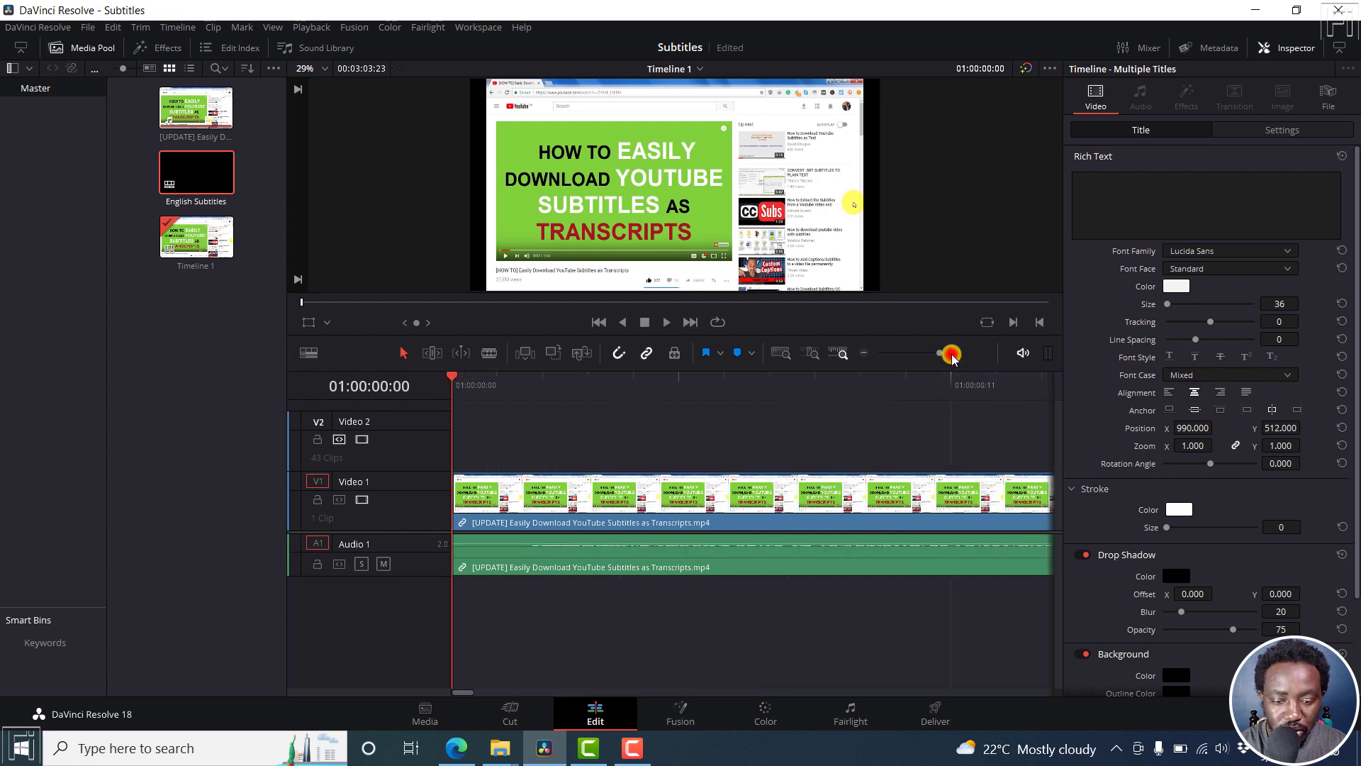
{"action": "left_click", "coordinate": [865, 354]}
{"action": "left_click", "coordinate": [865, 354]}
{"action": "left_click", "coordinate": [865, 354]}
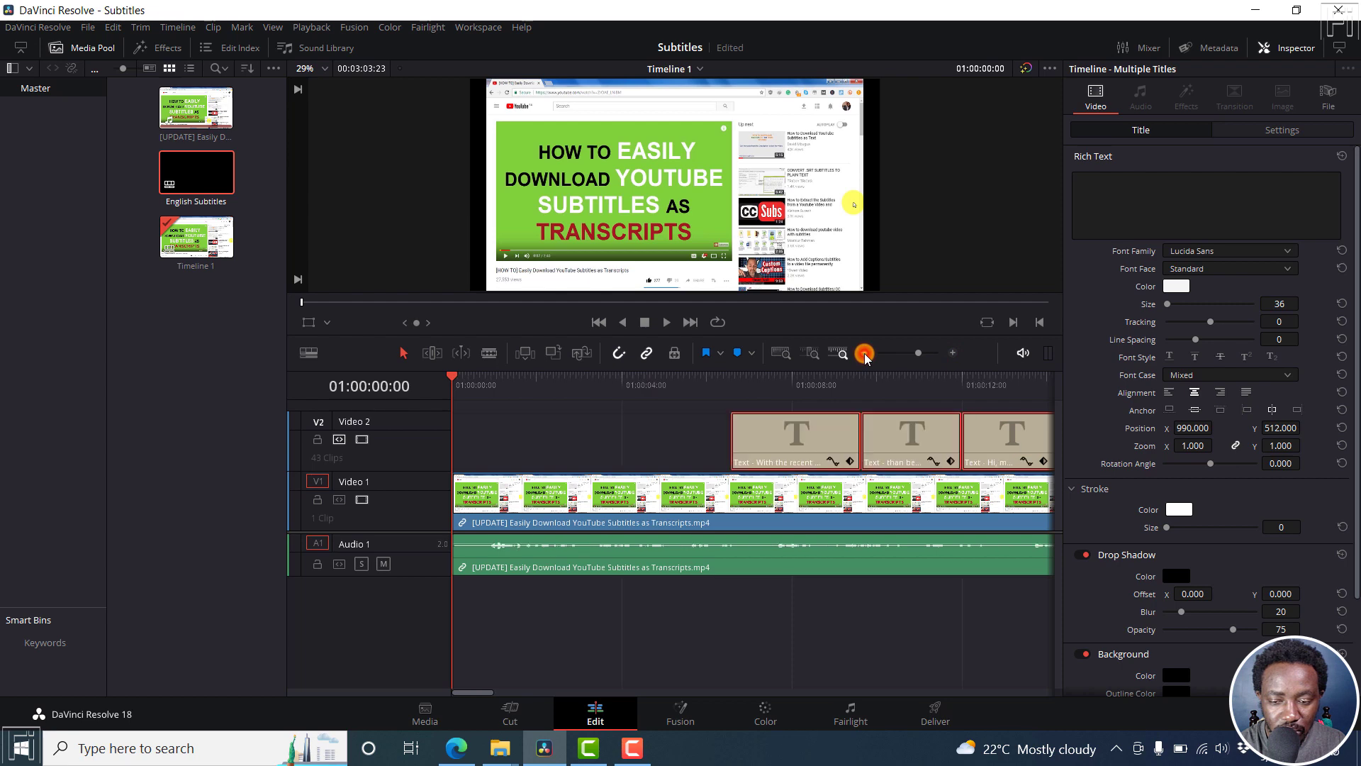
{"action": "left_click_drag", "start_coordinate": [785, 451], "coordinate": [535, 449]}
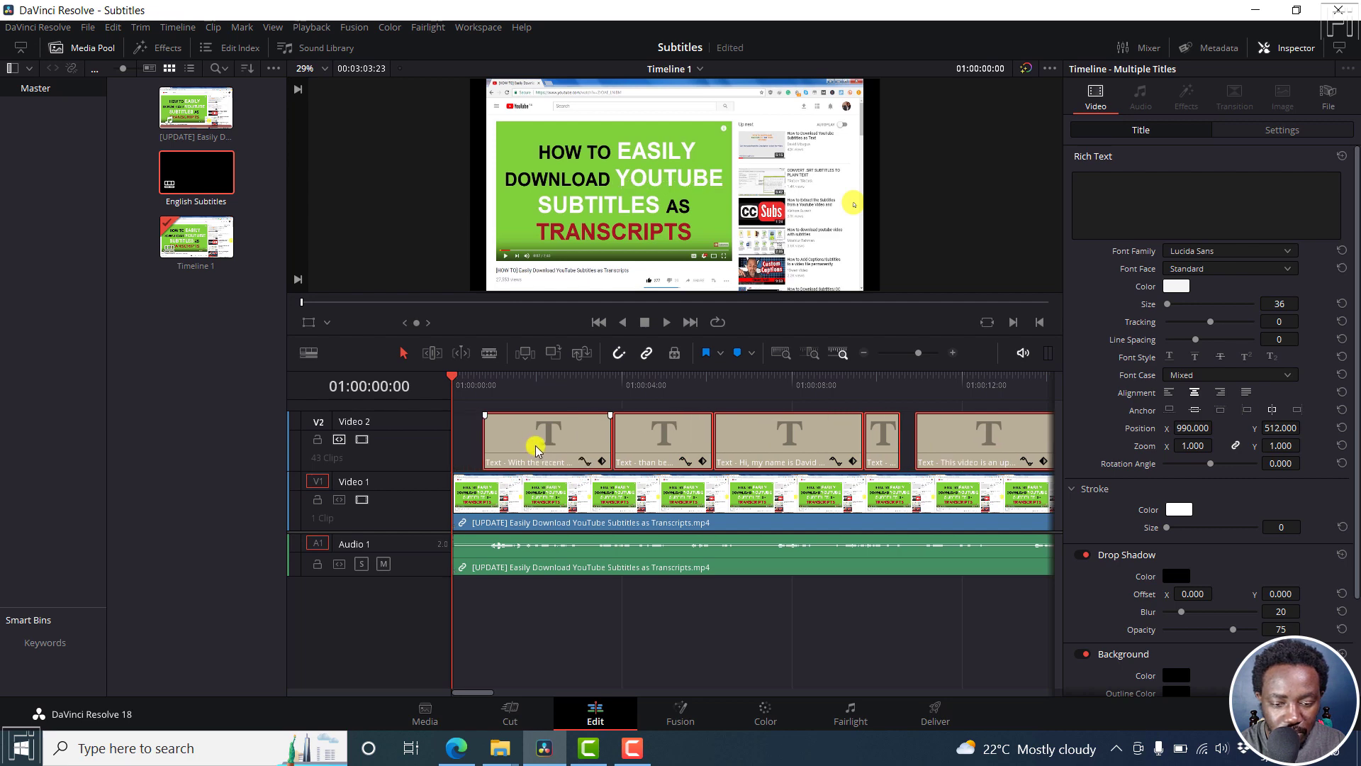
- Shift the title clips to start at 01:00:00:26 and play the timeline to check their sync with the speech
{"action": "left_click", "coordinate": [485, 377]}
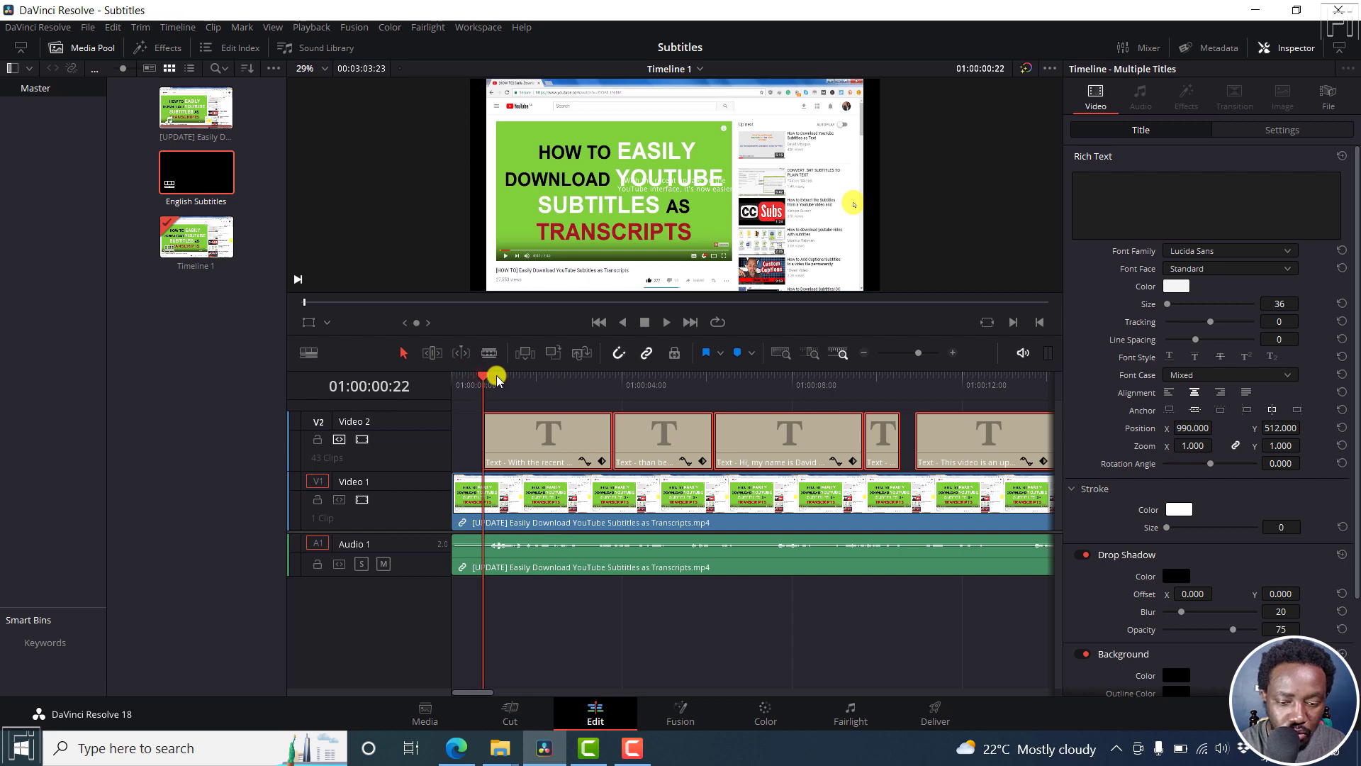
{"action": "key", "text": "Right"}
{"action": "key", "text": "Right"}
{"action": "key", "text": "Right"}
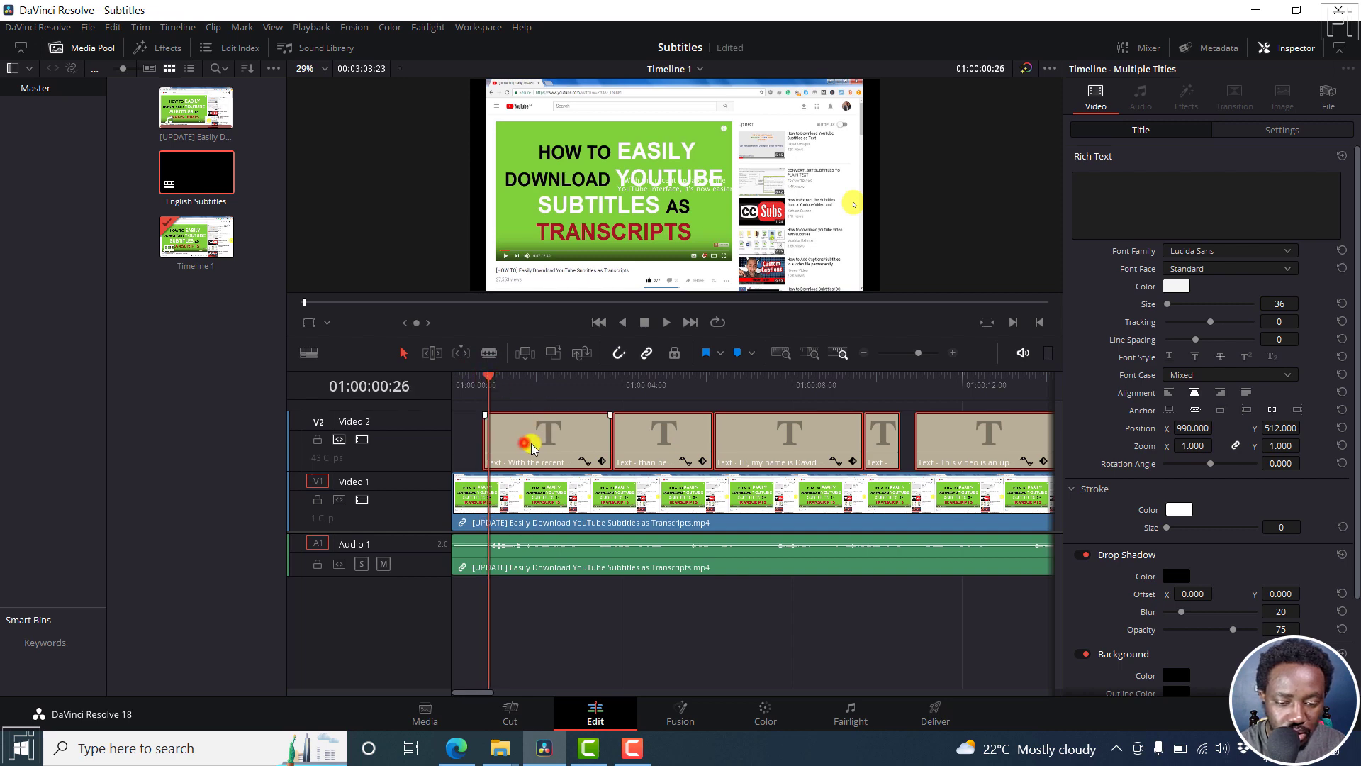
{"action": "left_click_drag", "start_coordinate": [531, 447], "coordinate": [533, 444]}
{"action": "key", "text": "space"}
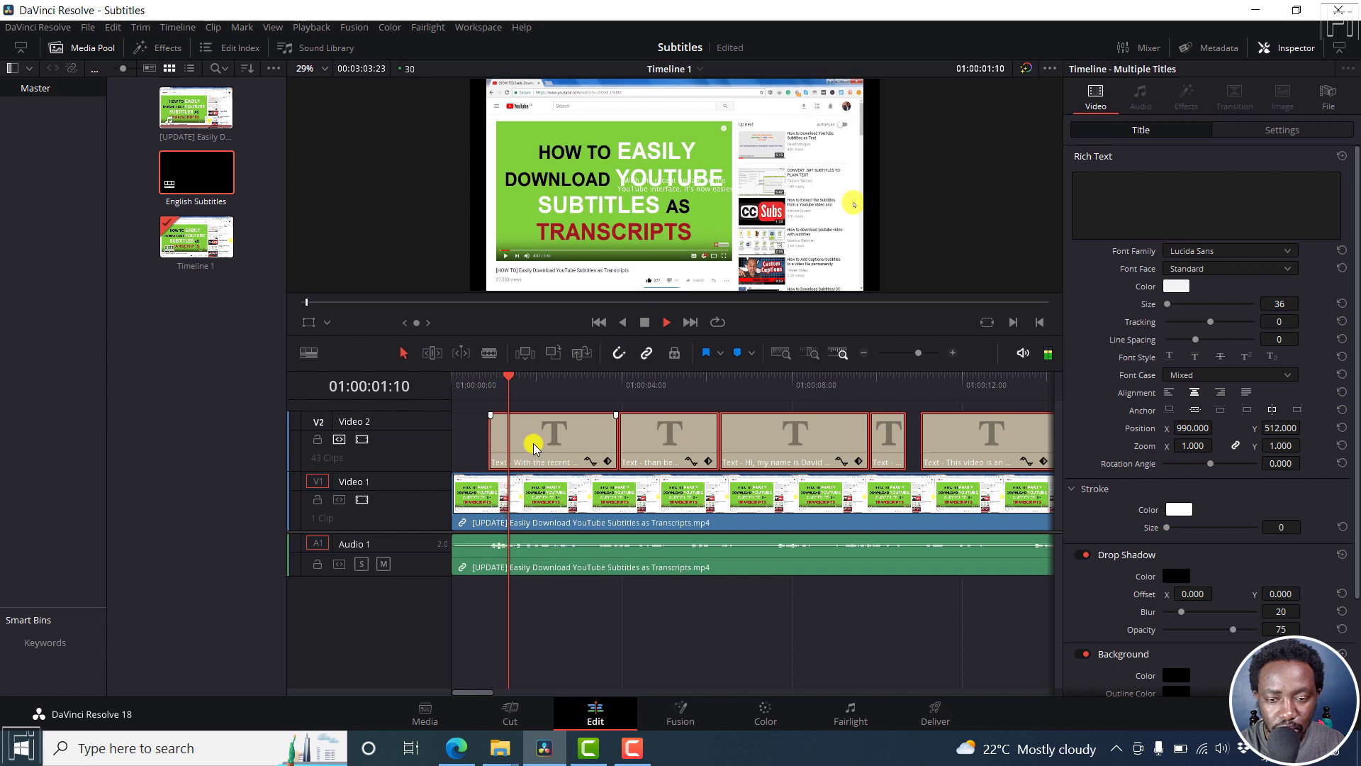
{"action": "key", "text": "space"}
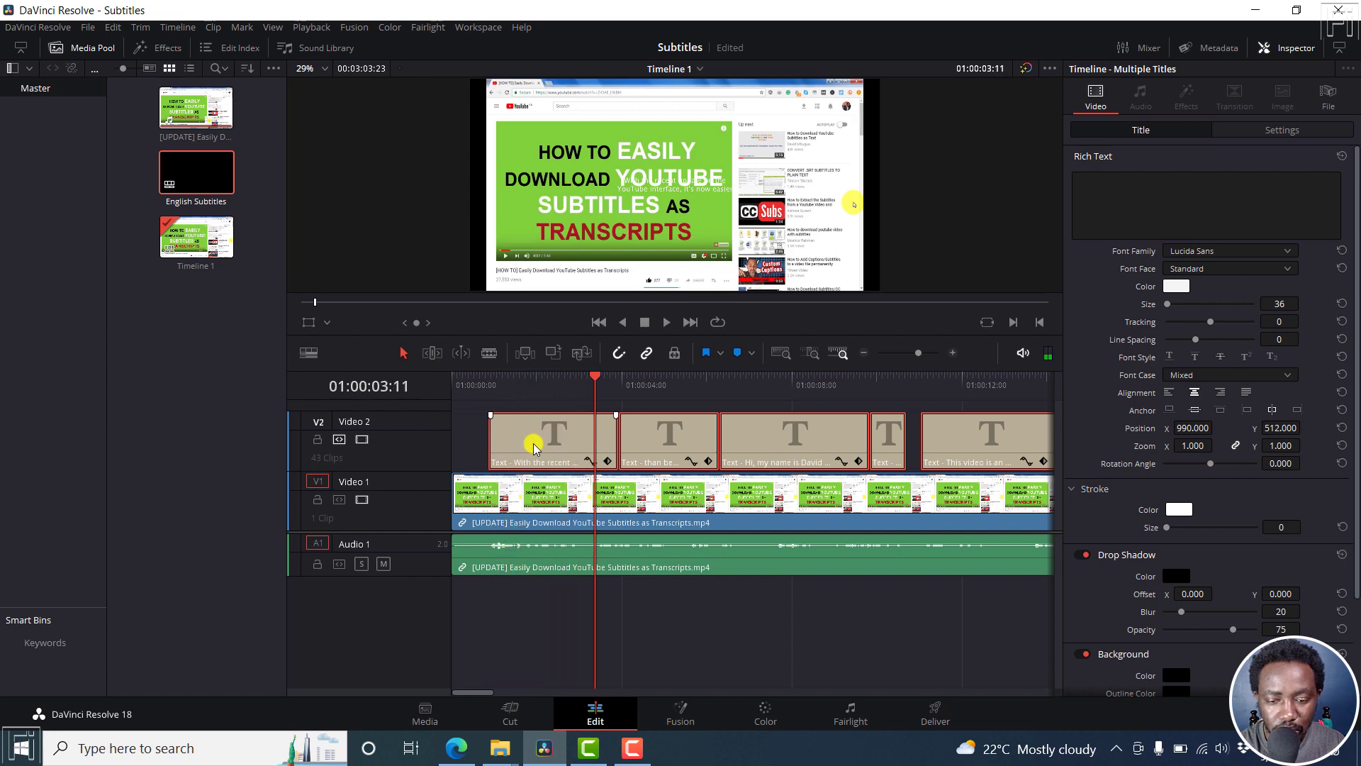
{"action": "key", "text": "space"}
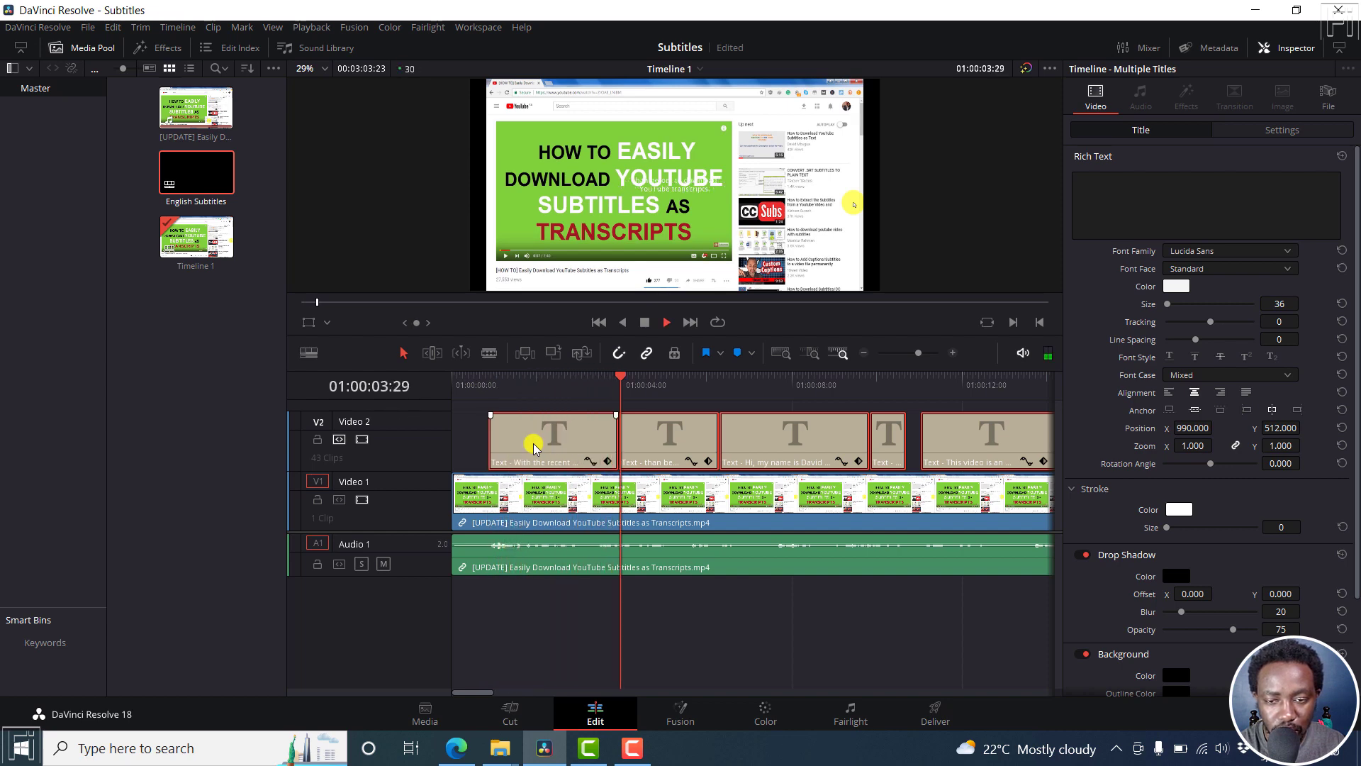
- Stop playback, select all the English title clips on Video 2 and set their Y position to 104
{"action": "key", "text": "space"}
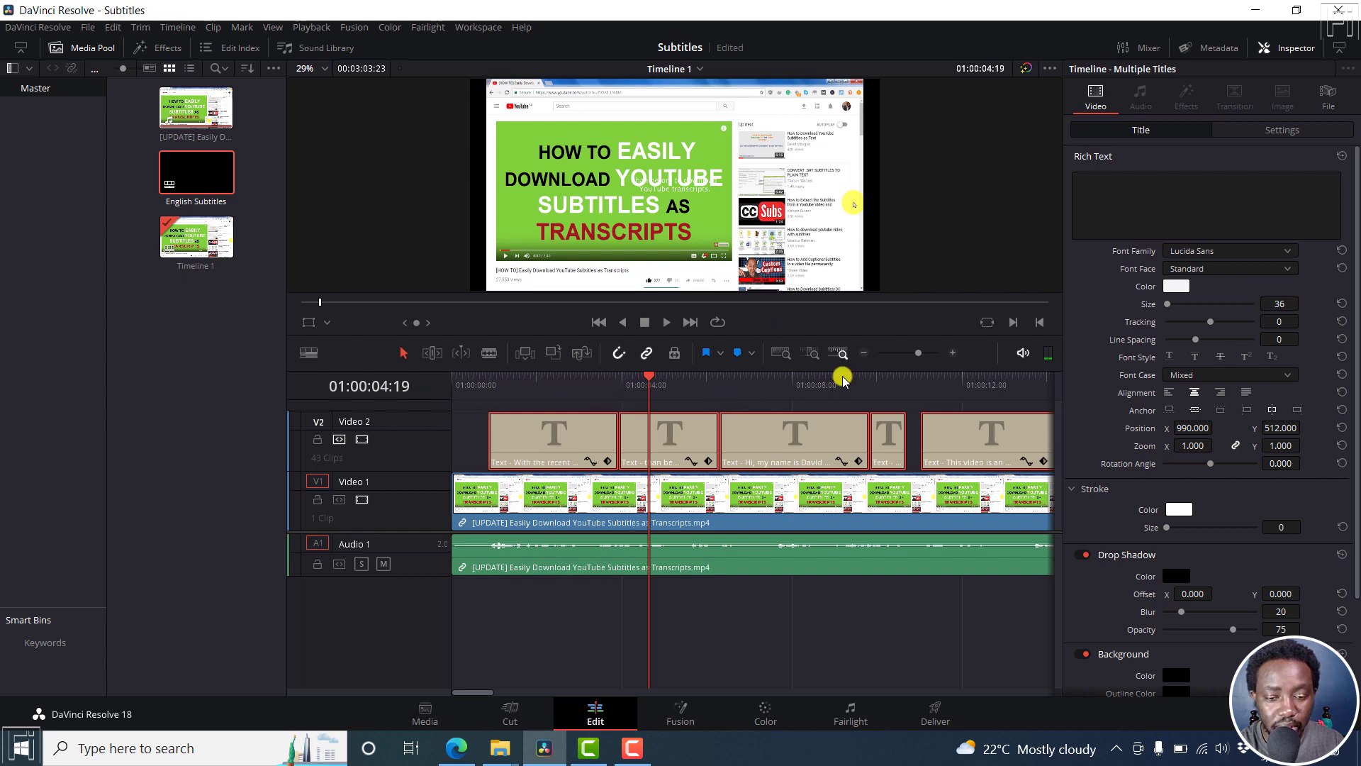
{"action": "left_click", "coordinate": [784, 352]}
{"action": "left_click_drag", "start_coordinate": [952, 430], "coordinate": [449, 423]}
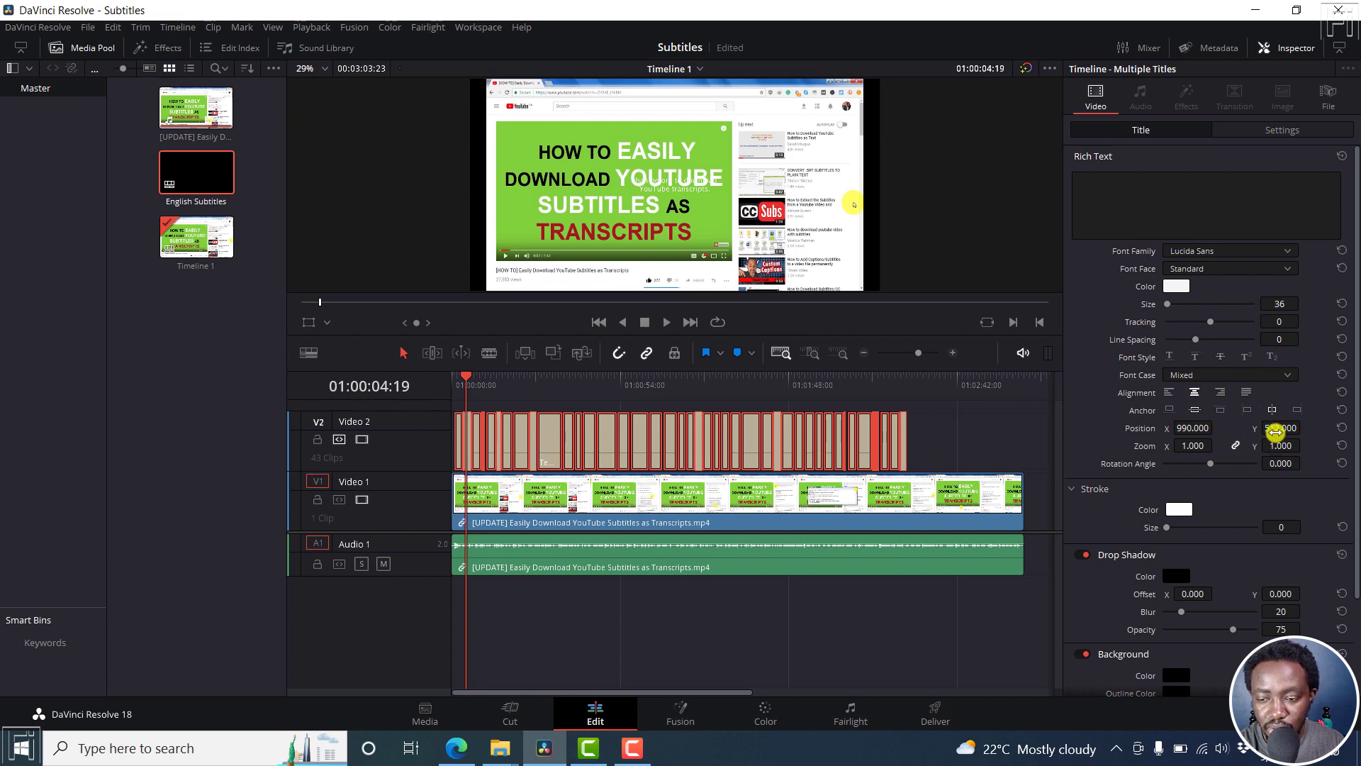
{"action": "left_click_drag", "start_coordinate": [1270, 428], "coordinate": [991, 467]}
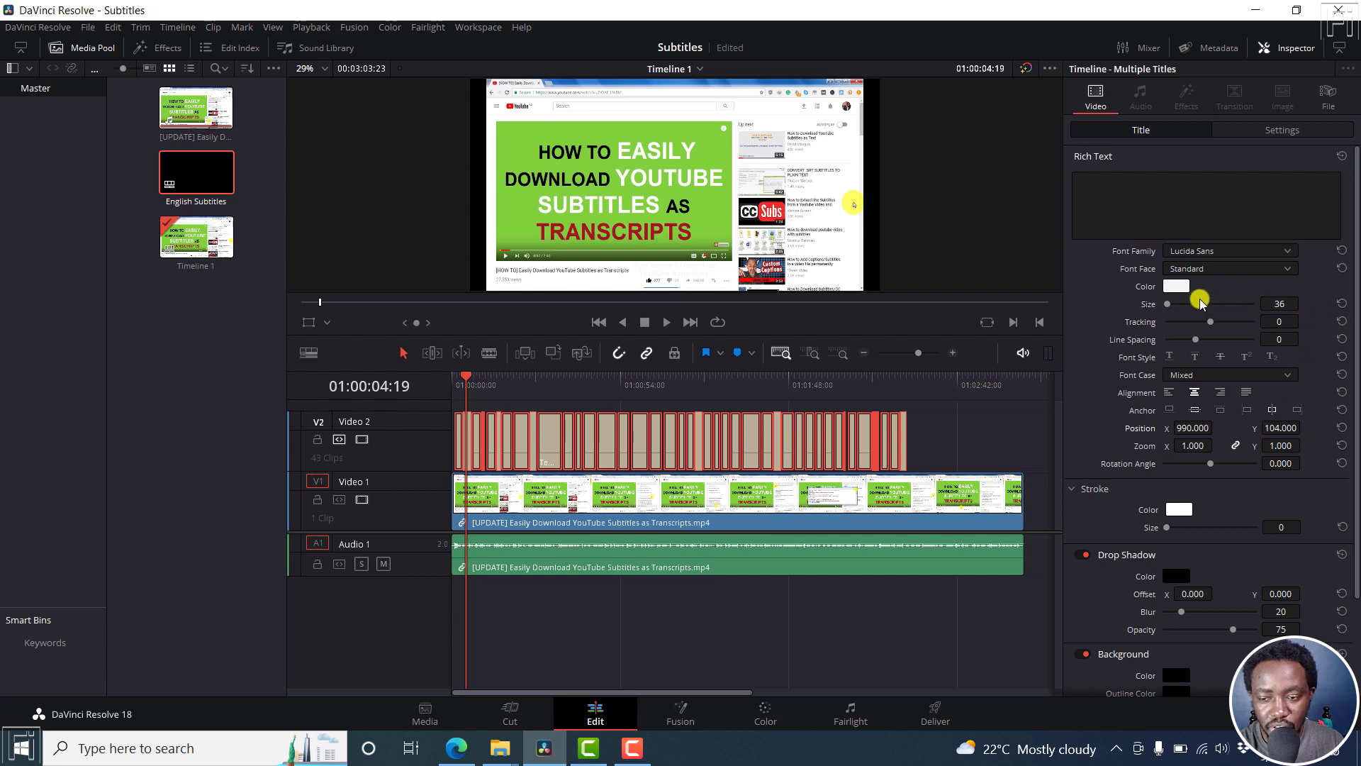
- Change the text color of the selected English titles to pink (#f421a0)
{"action": "left_click", "coordinate": [1172, 287]}
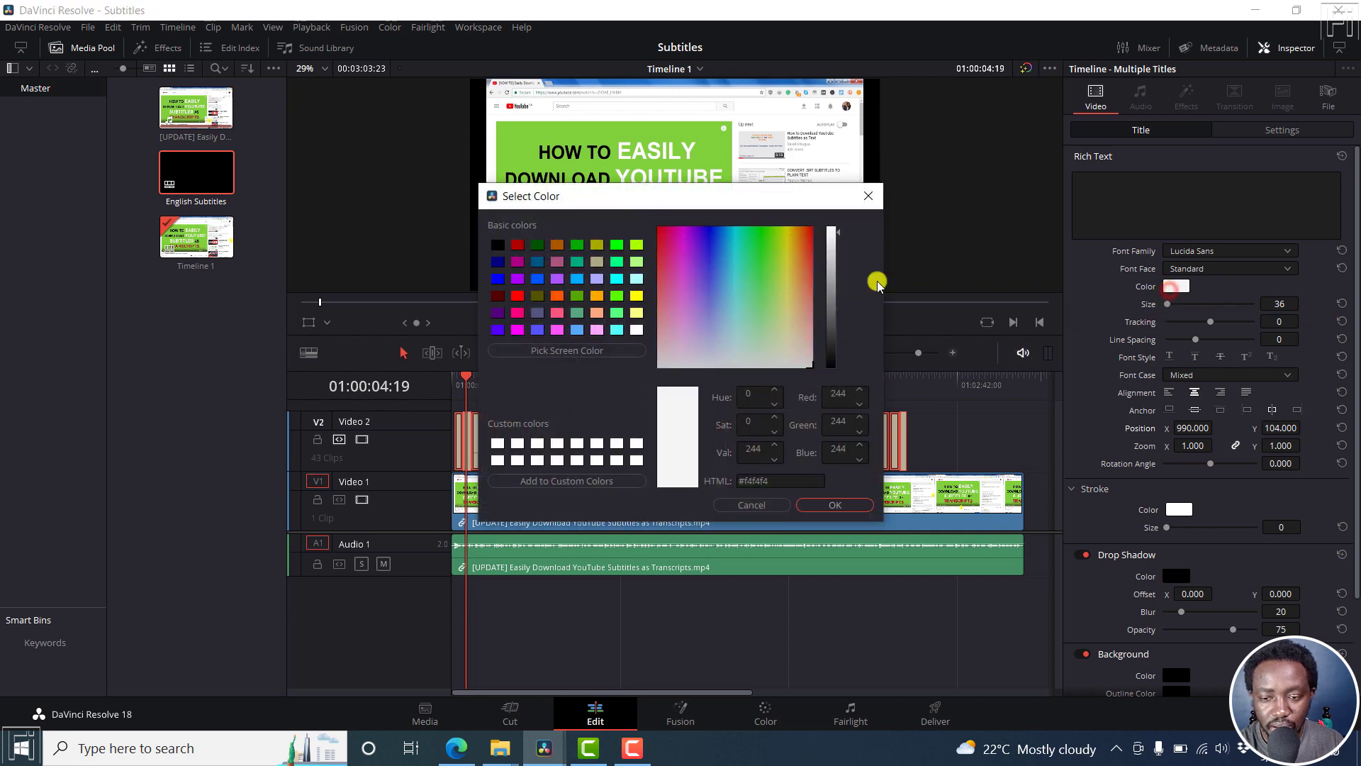
{"action": "left_click", "coordinate": [677, 249]}
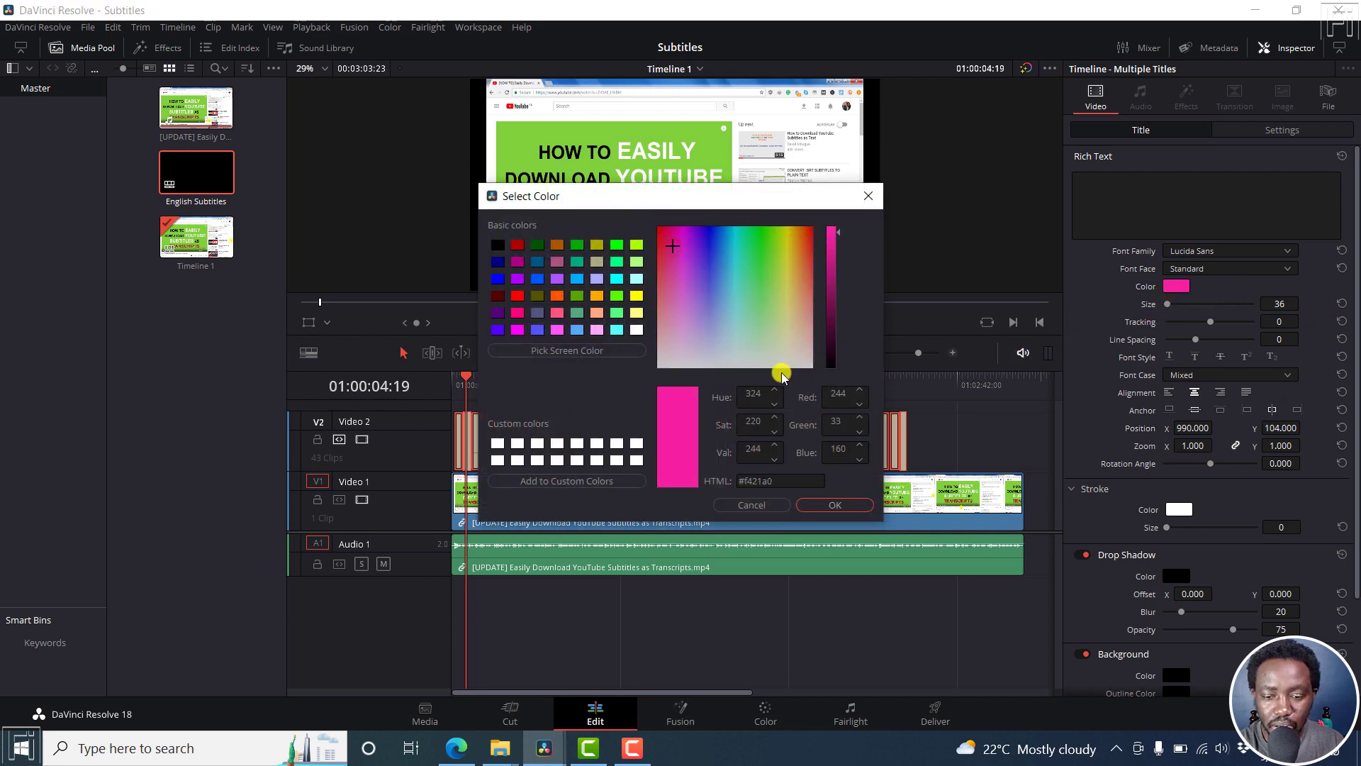
{"action": "left_click", "coordinate": [861, 505]}
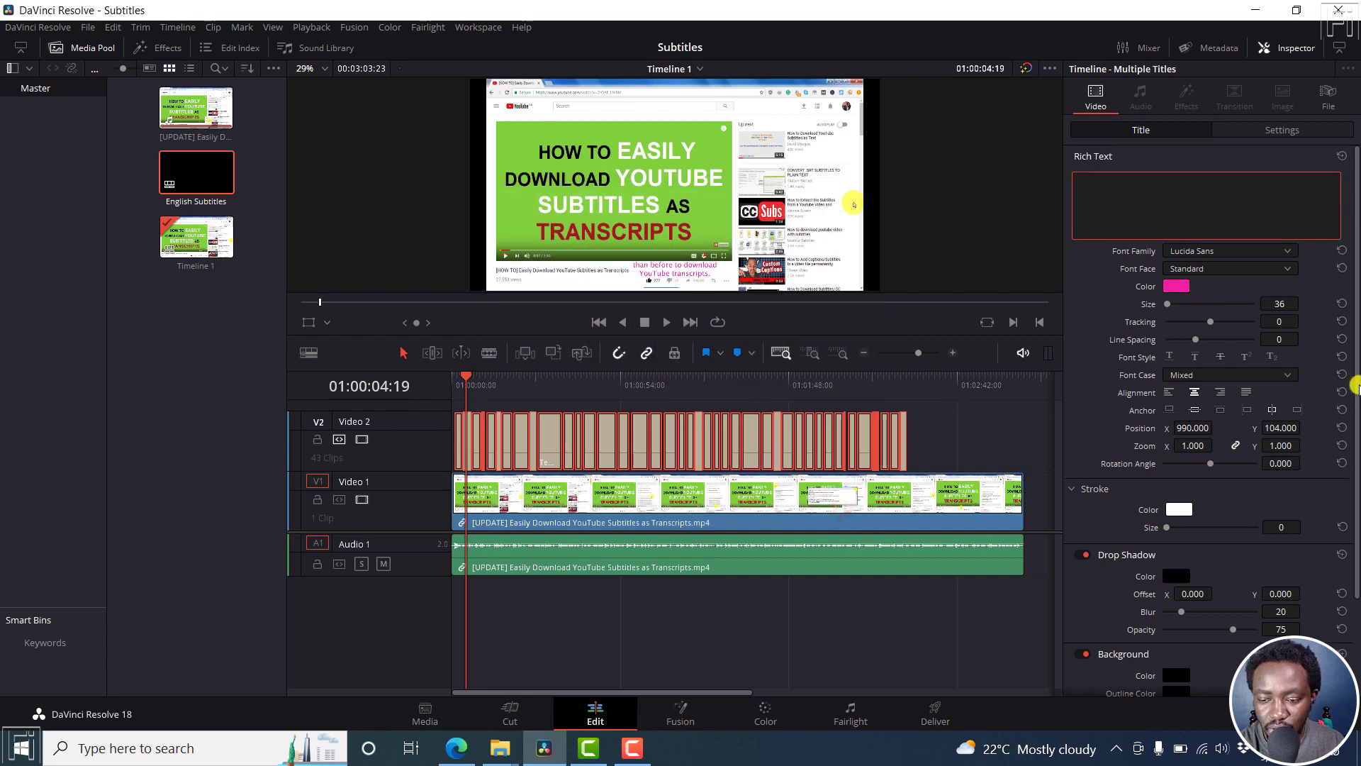
- Set the English titles' stroke color to green (#65ff1d) with size 0, and their background outline width to 8 with height 0
{"action": "left_click_drag", "start_coordinate": [1355, 387], "coordinate": [1350, 465]}
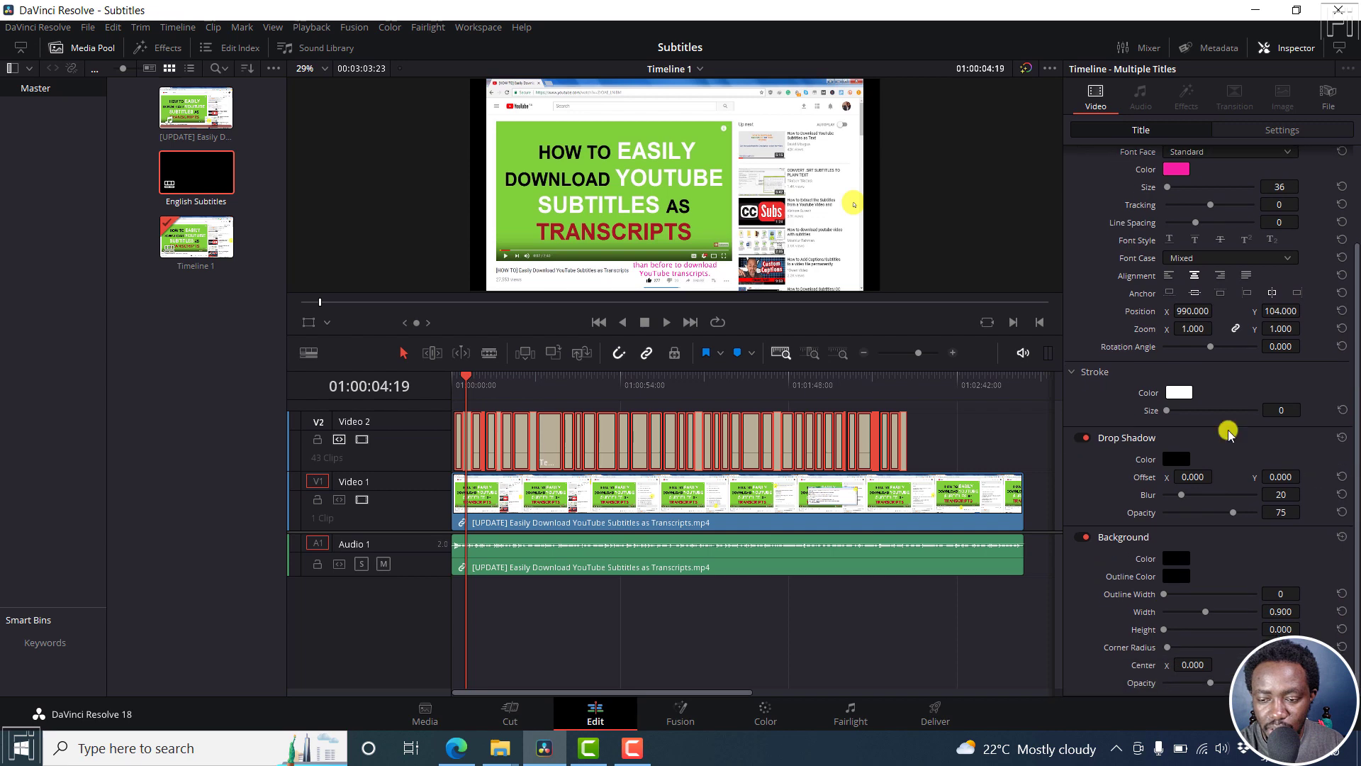
{"action": "left_click_drag", "start_coordinate": [1177, 410], "coordinate": [1165, 416]}
{"action": "left_click", "coordinate": [1178, 392]}
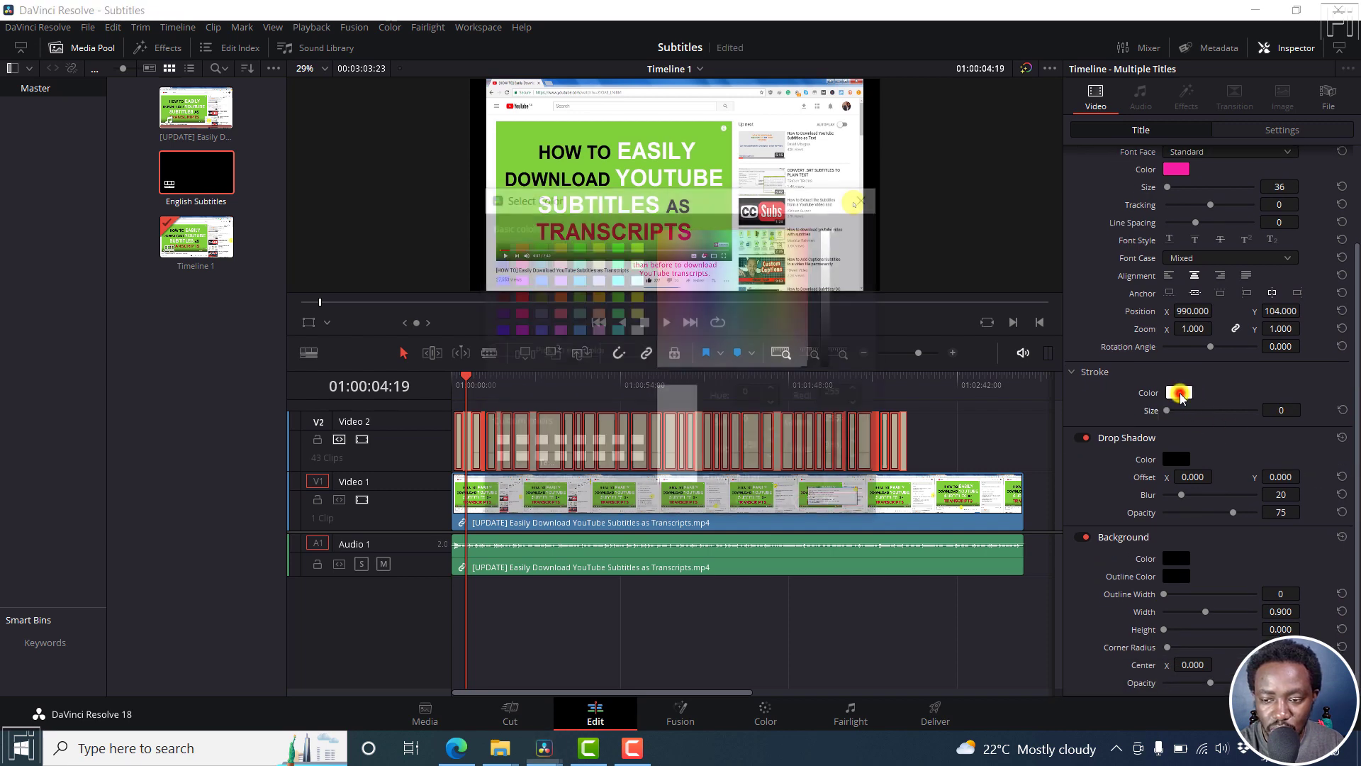
{"action": "left_click", "coordinate": [769, 243]}
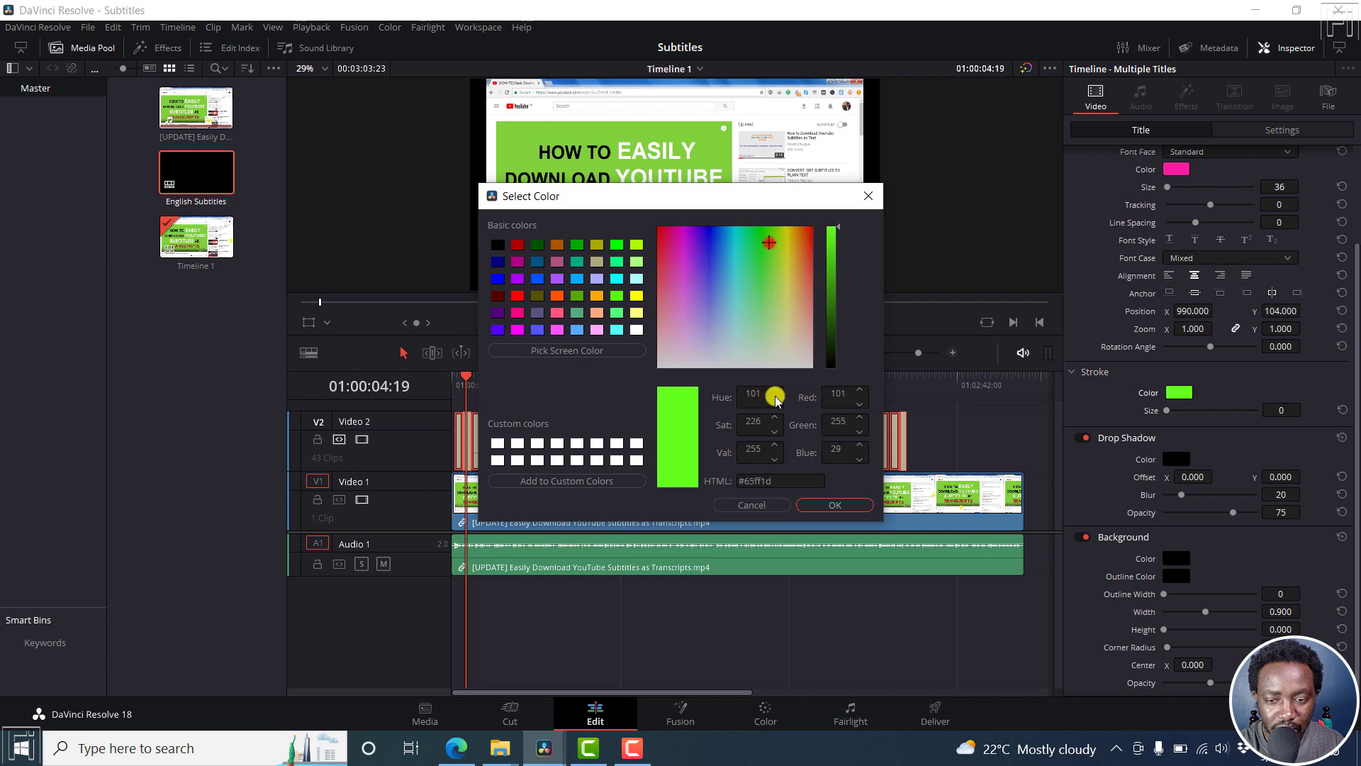
{"action": "left_click", "coordinate": [855, 503]}
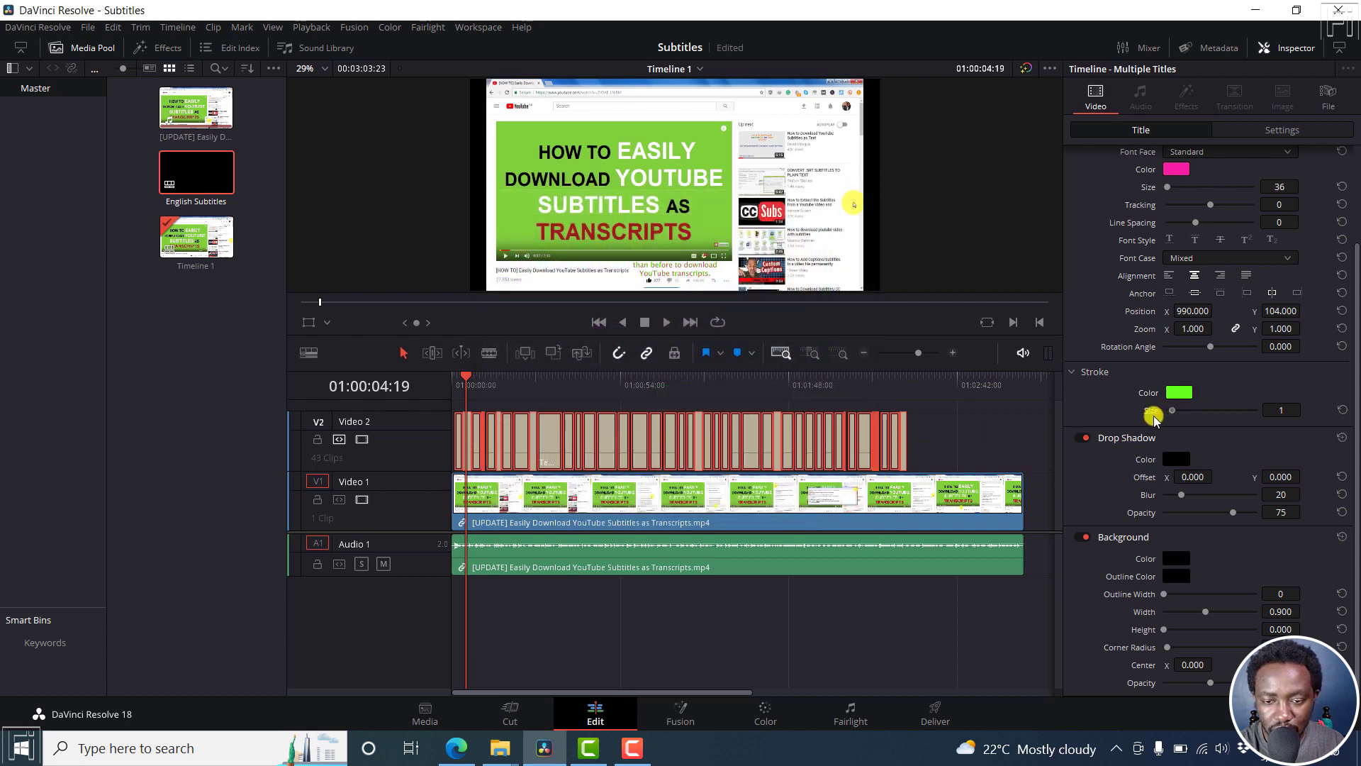
{"action": "left_click_drag", "start_coordinate": [1153, 418], "coordinate": [1138, 418]}
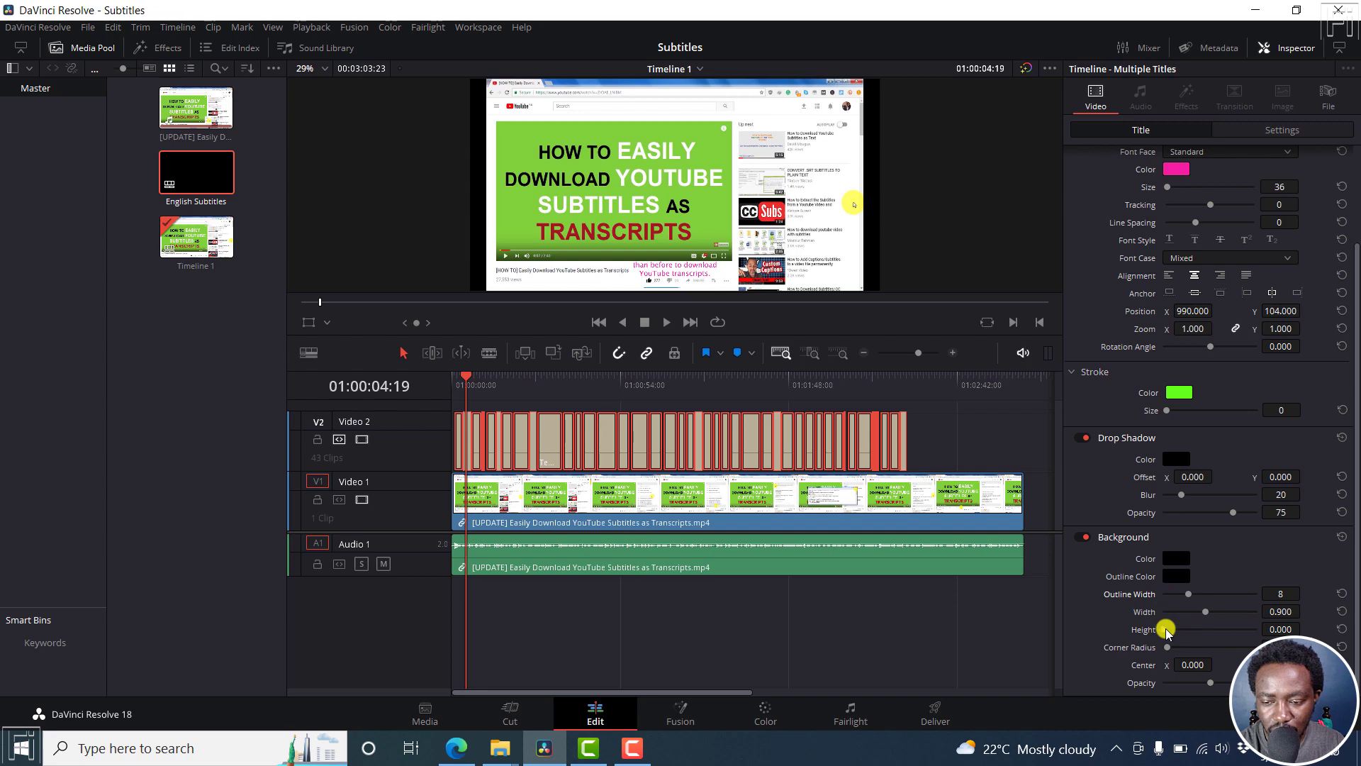
{"action": "left_click_drag", "start_coordinate": [1166, 630], "coordinate": [1158, 634]}
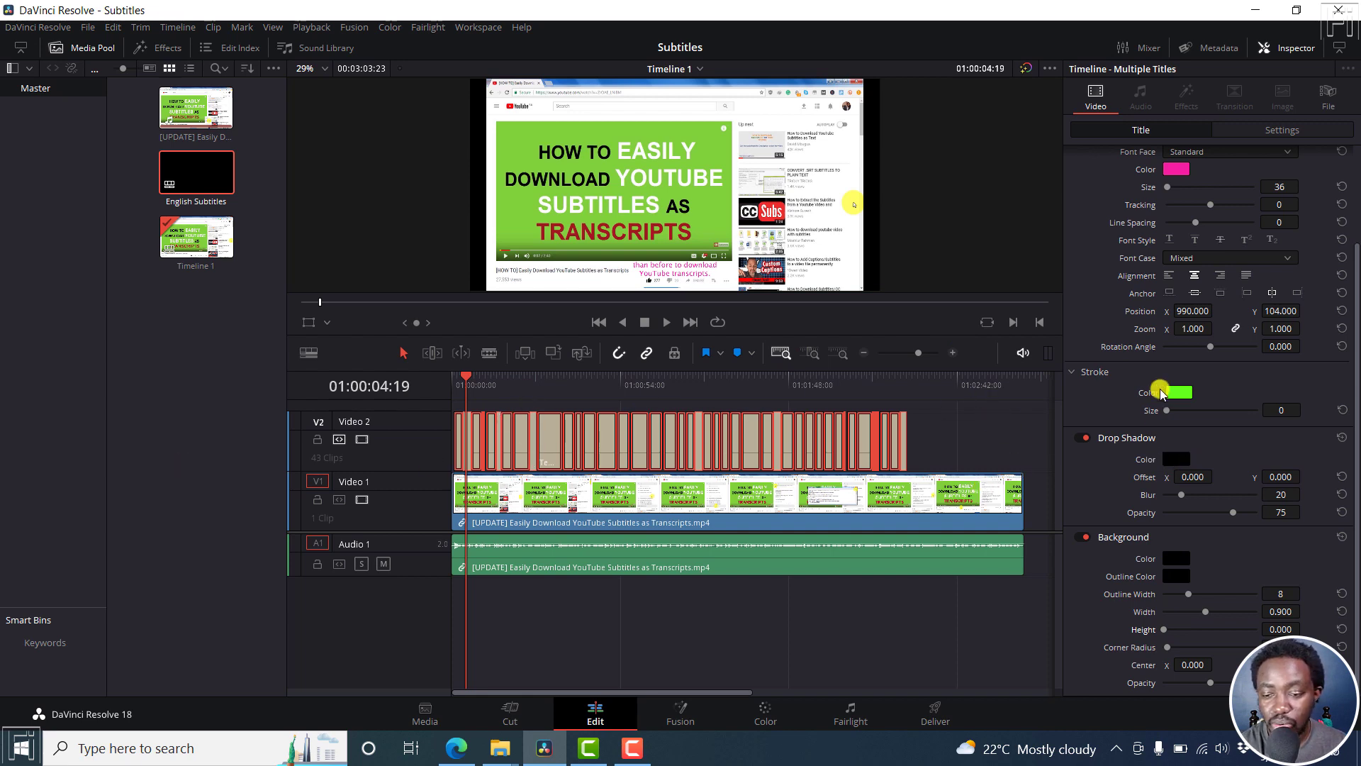
- Import Easily Download YouTube Subtitles as Transcripts.ar.srt.fcpxml from the Downloads folder as a timeline named Arabic Subtitle
{"action": "left_click", "coordinate": [197, 367]}
{"action": "right_click", "coordinate": [201, 299]}
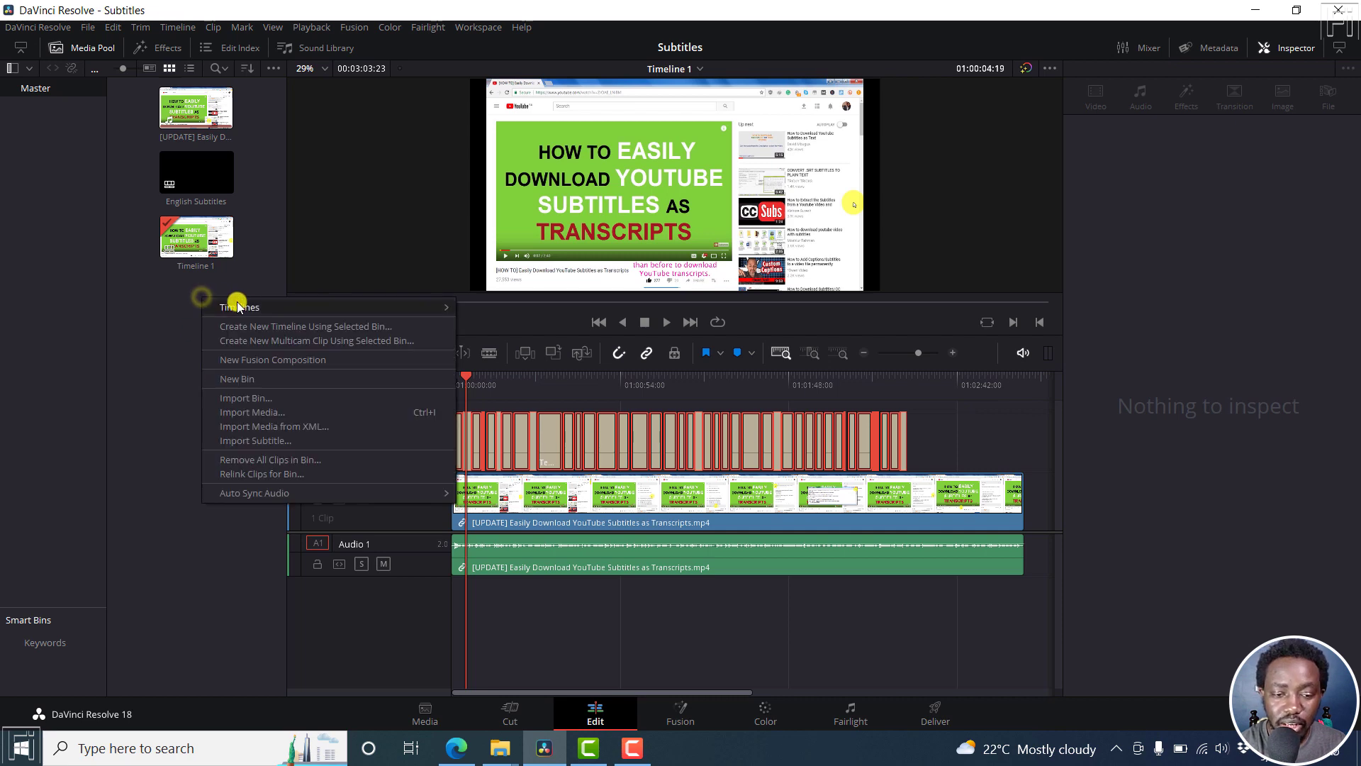
{"action": "mouse_move", "coordinate": [248, 306]}
{"action": "mouse_move", "coordinate": [491, 333]}
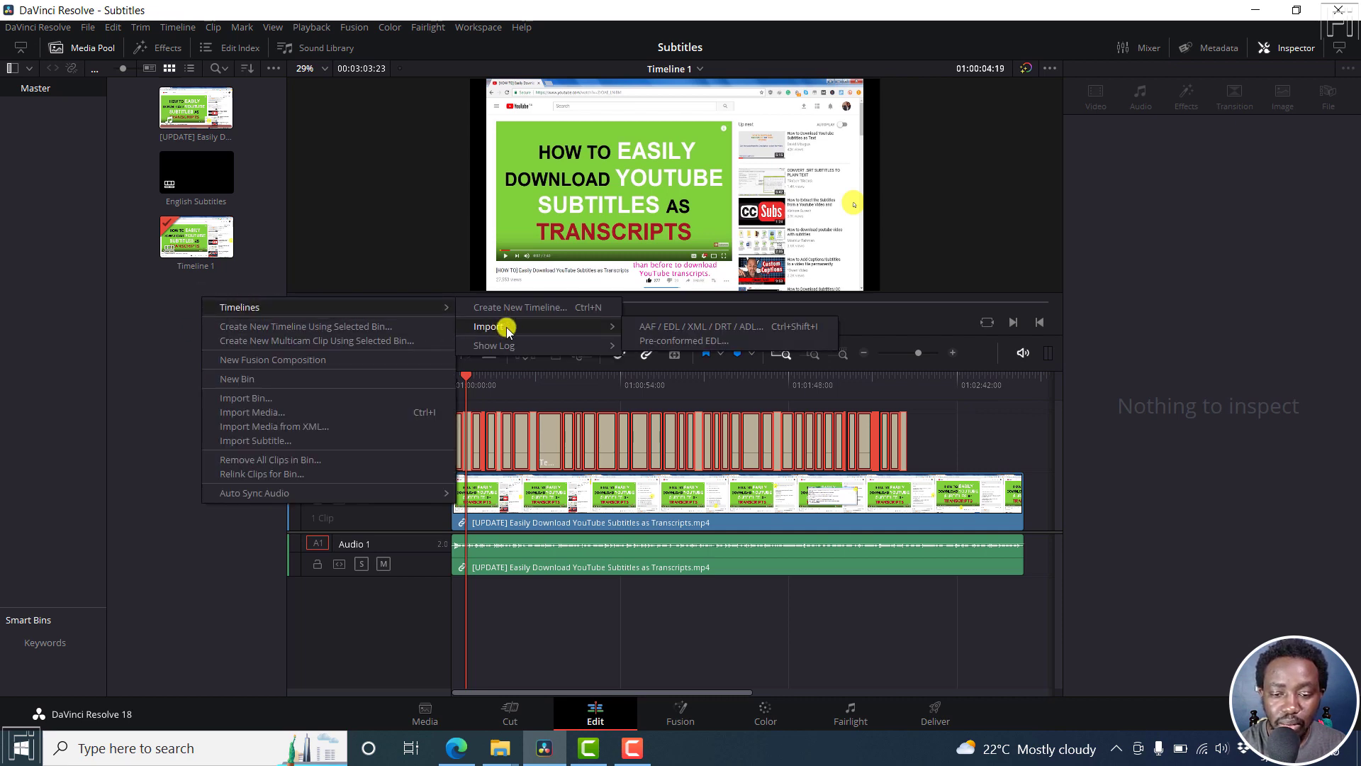
{"action": "left_click", "coordinate": [680, 326]}
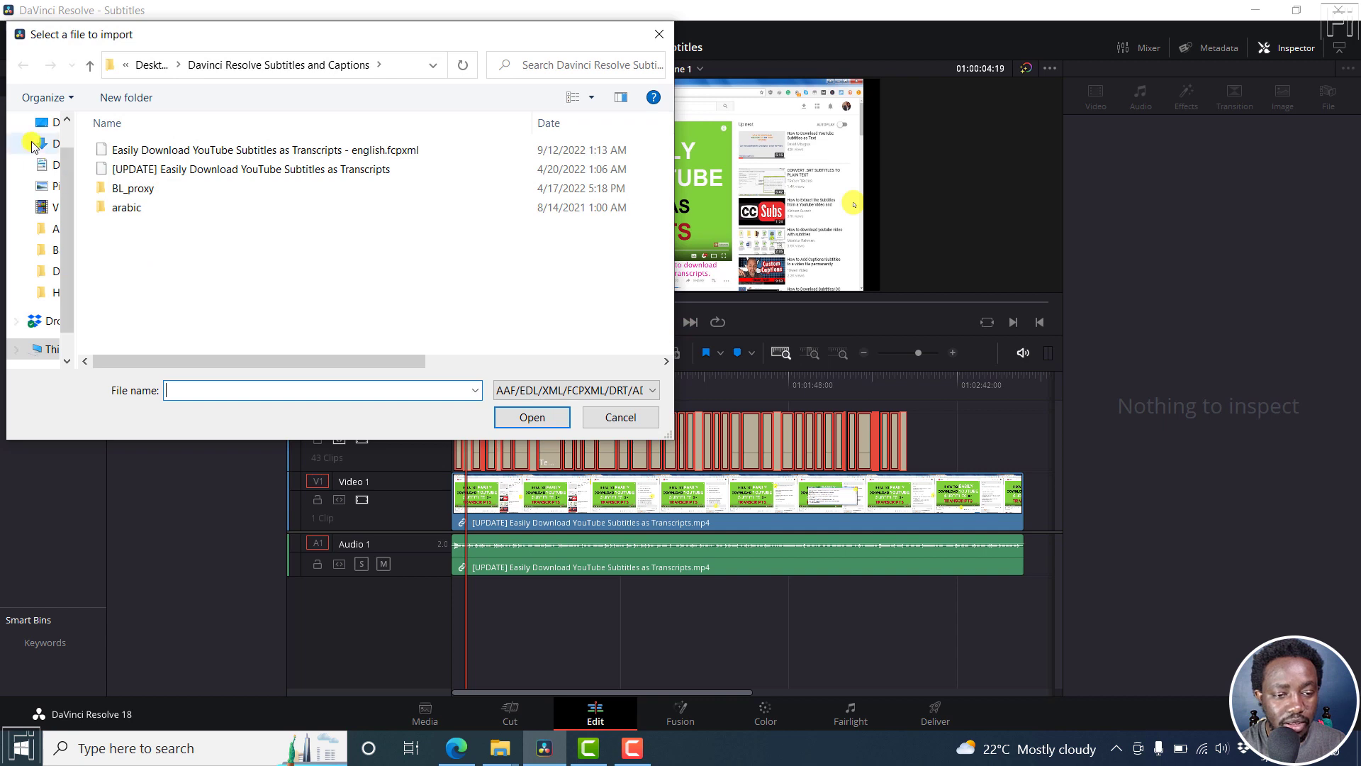
{"action": "left_click", "coordinate": [55, 144]}
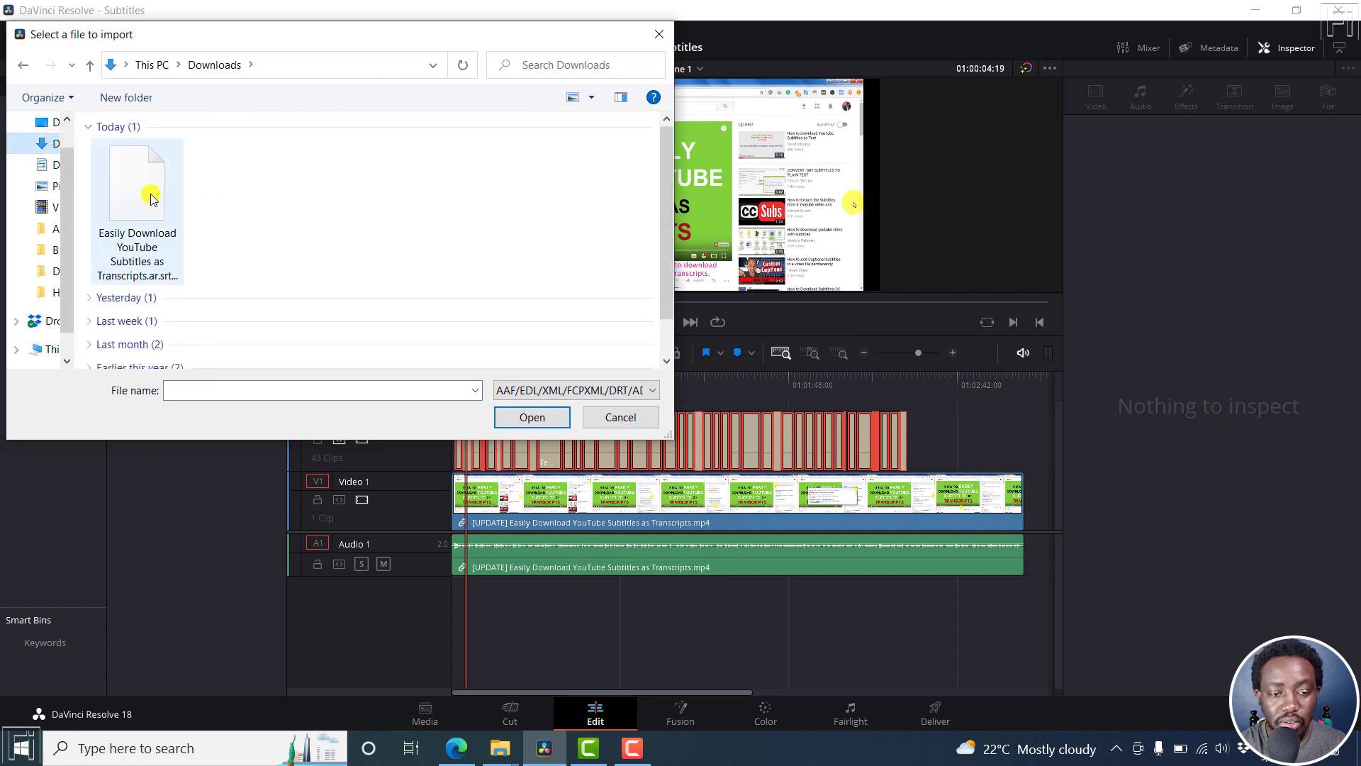
{"action": "left_click", "coordinate": [151, 197]}
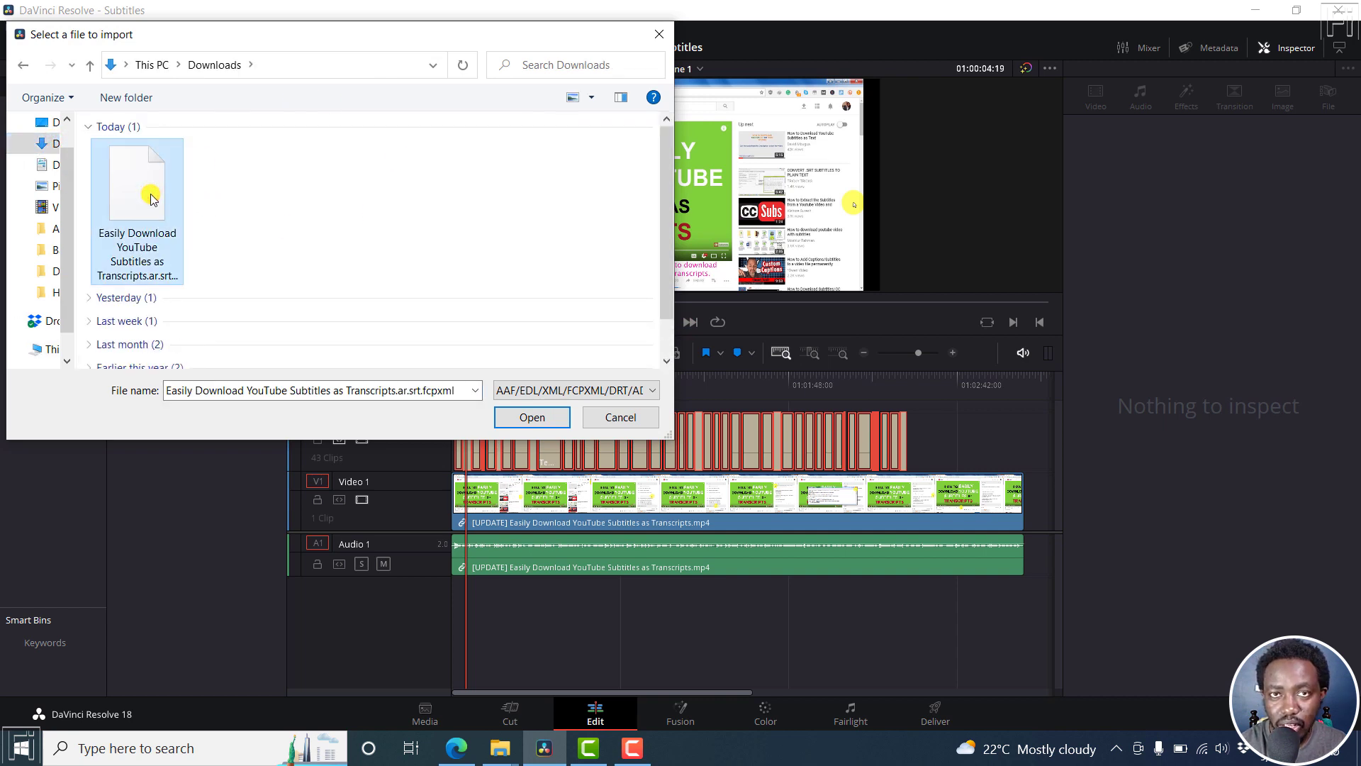
{"action": "left_click", "coordinate": [532, 417]}
{"action": "left_click", "coordinate": [679, 239]}
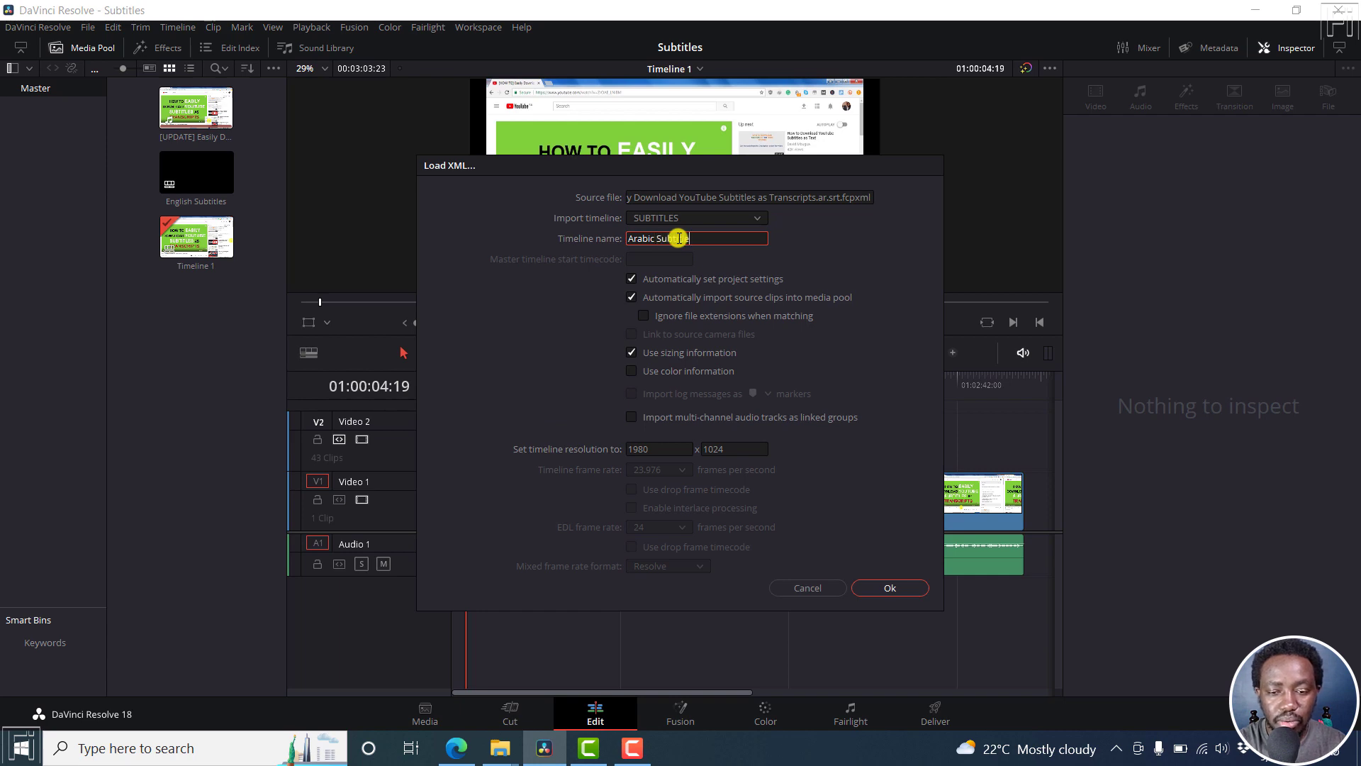
{"action": "left_click", "coordinate": [879, 588]}
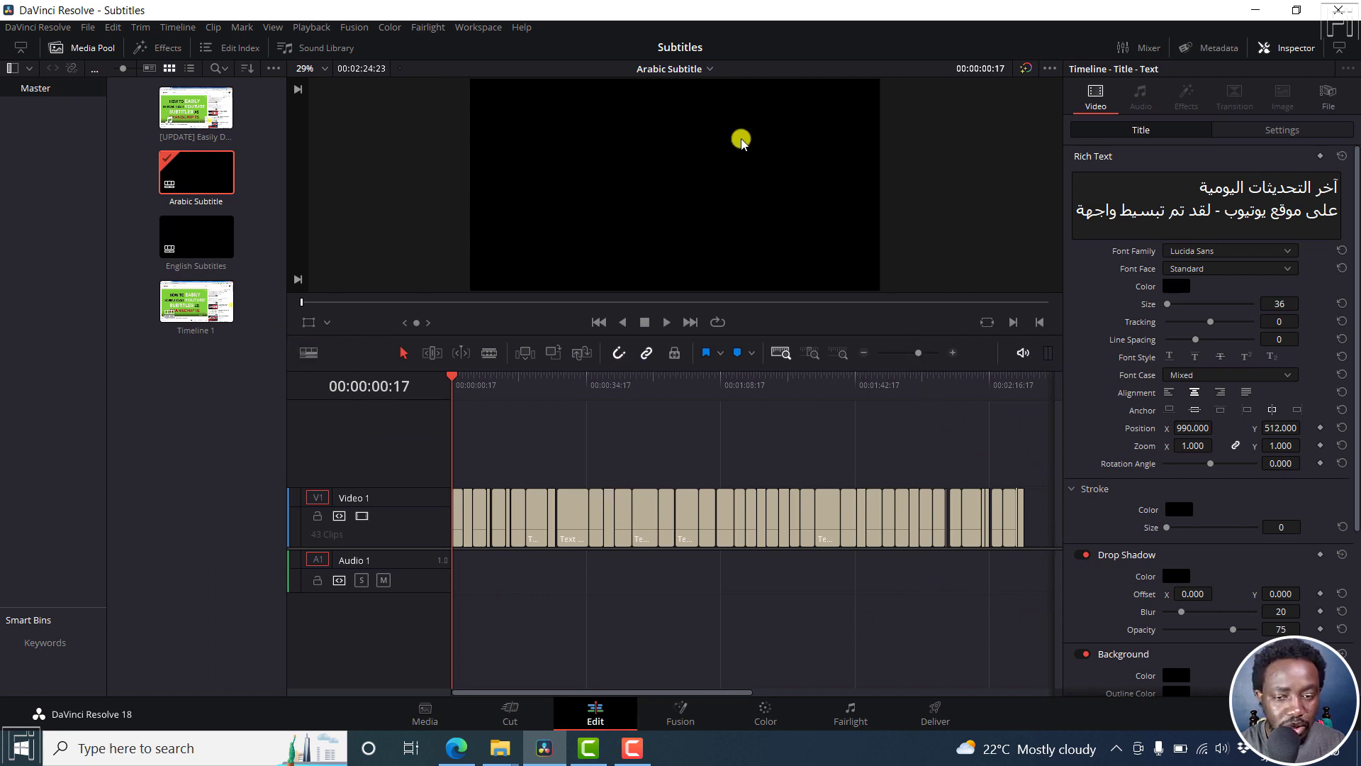
- In Timeline 1, turn off auto track selection for Video 2 and add a new video track above it
{"action": "left_click", "coordinate": [712, 73]}
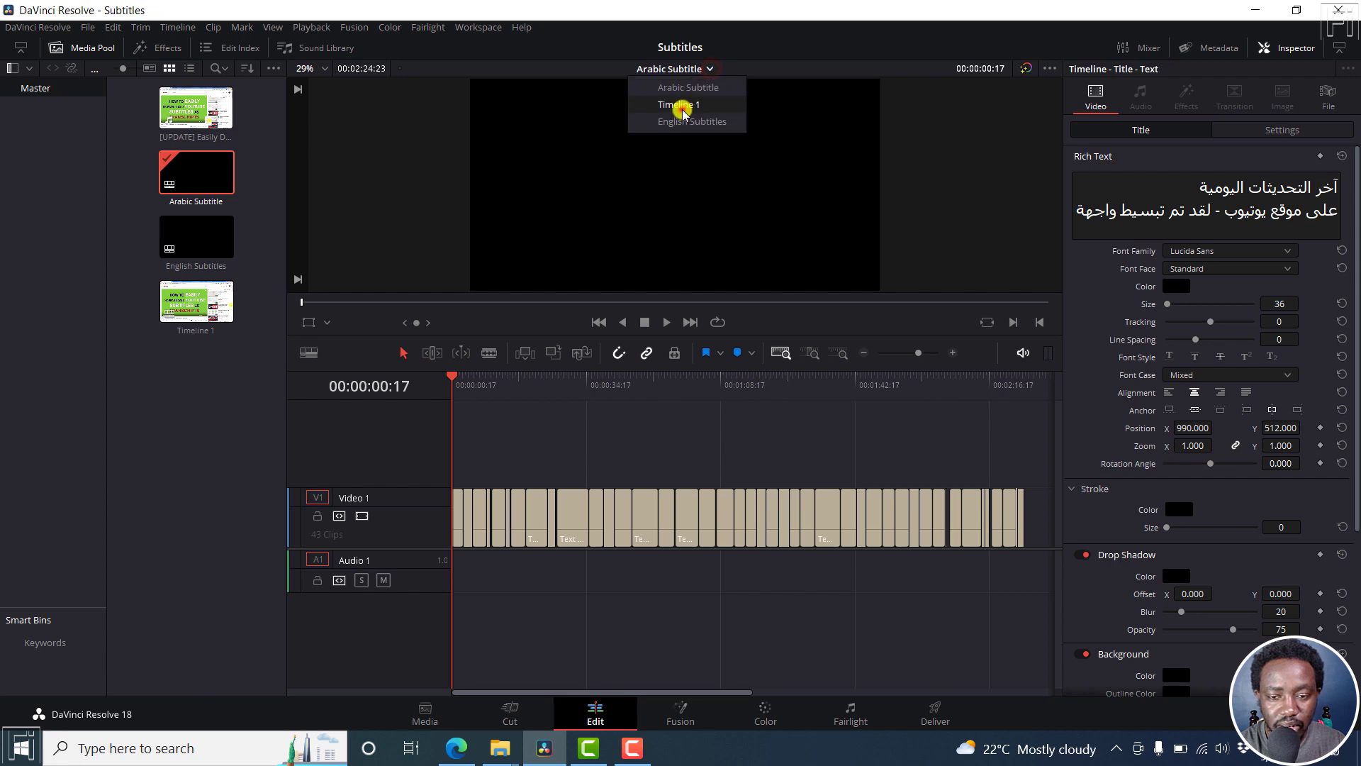
{"action": "left_click", "coordinate": [682, 110]}
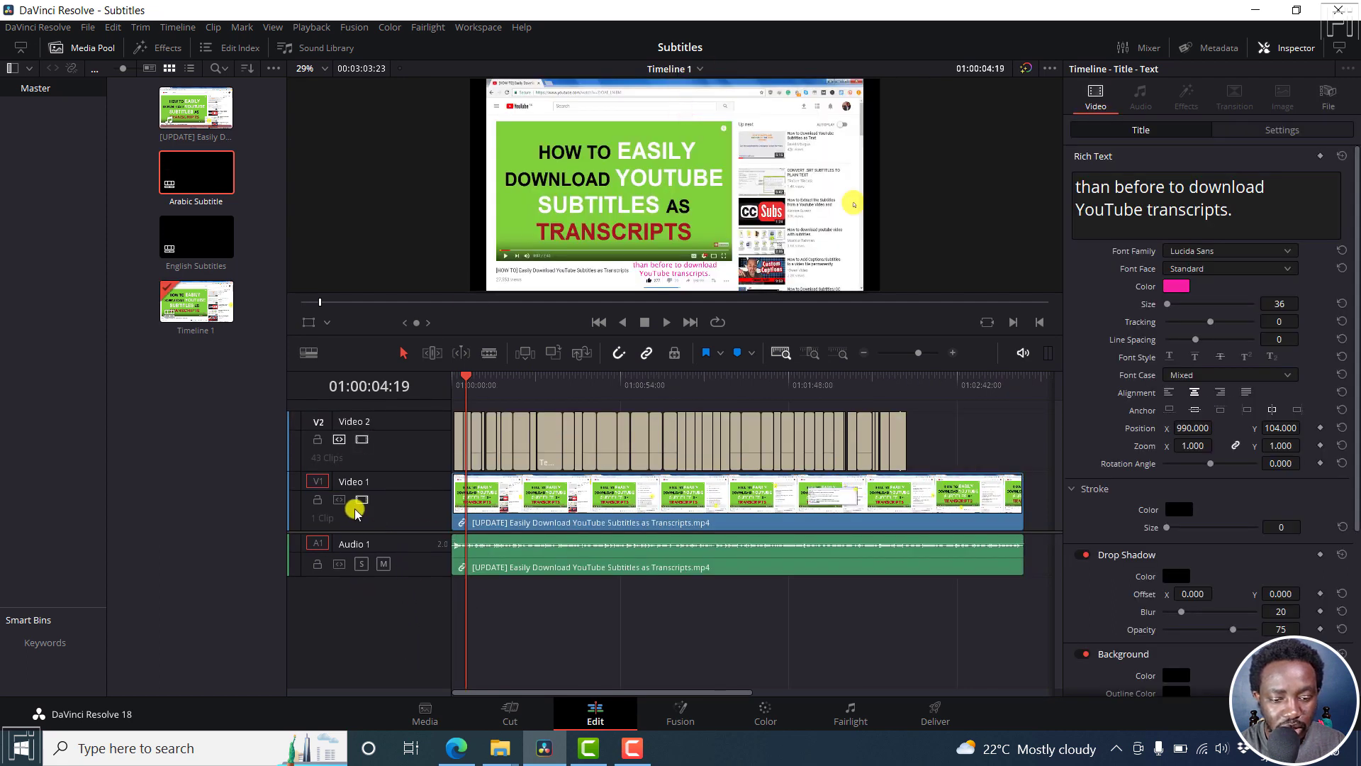
{"action": "left_click", "coordinate": [338, 501]}
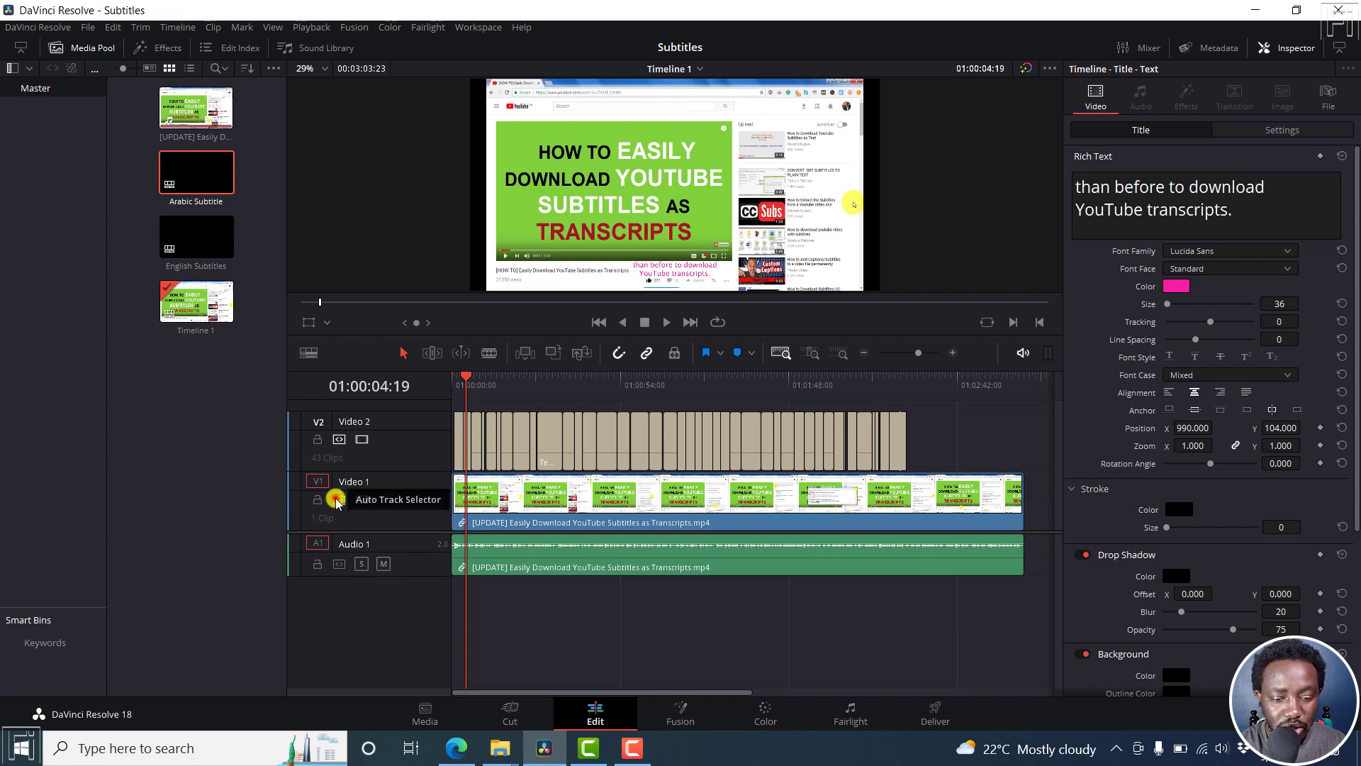
{"action": "left_click", "coordinate": [340, 439]}
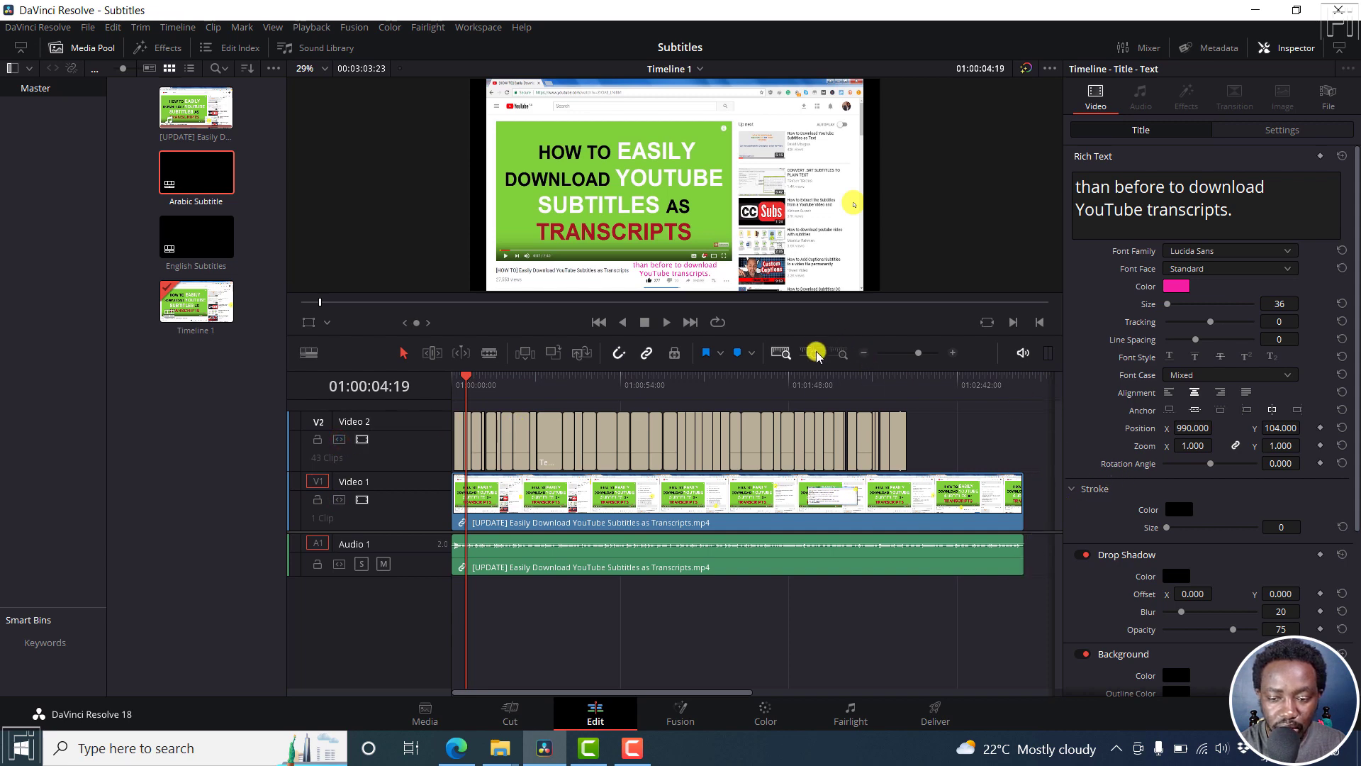
{"action": "left_click_drag", "start_coordinate": [825, 335], "coordinate": [817, 216]}
{"action": "right_click", "coordinate": [390, 301]}
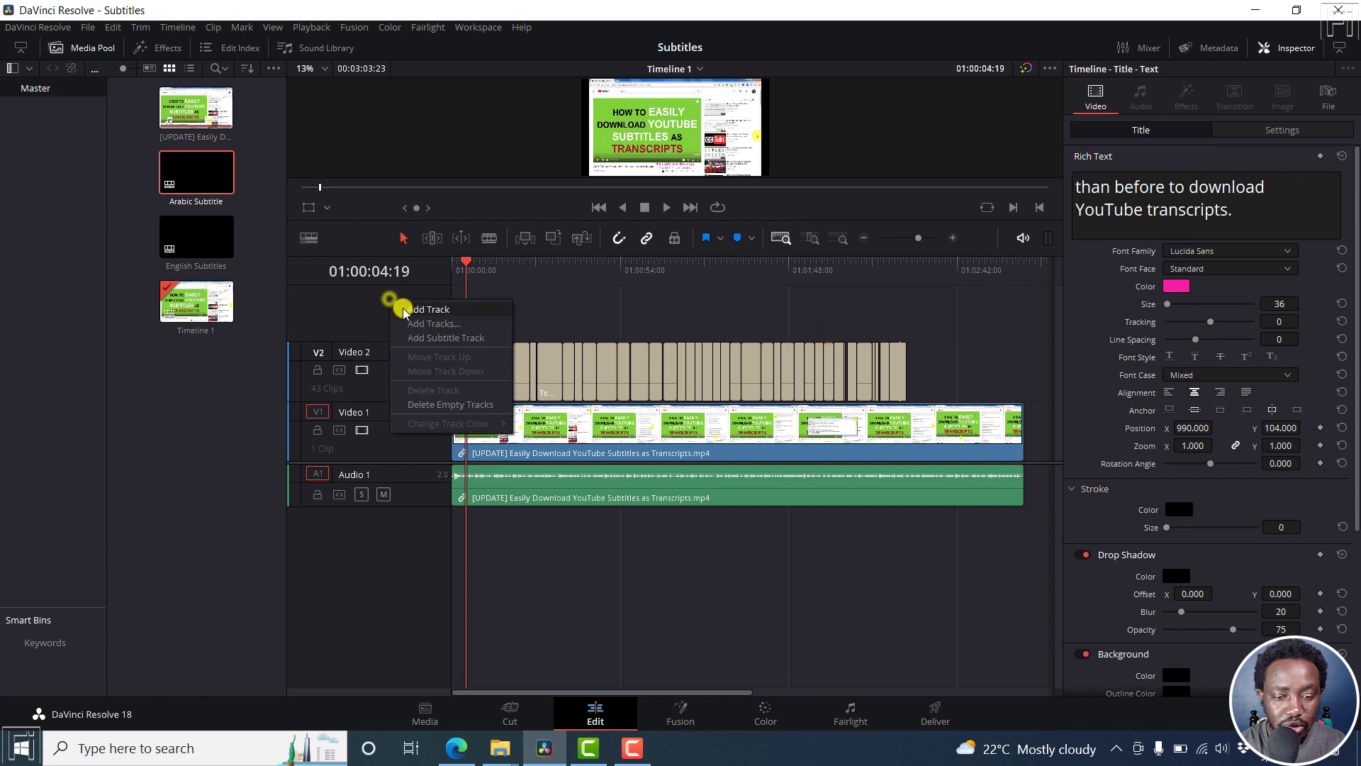
{"action": "left_click", "coordinate": [424, 310]}
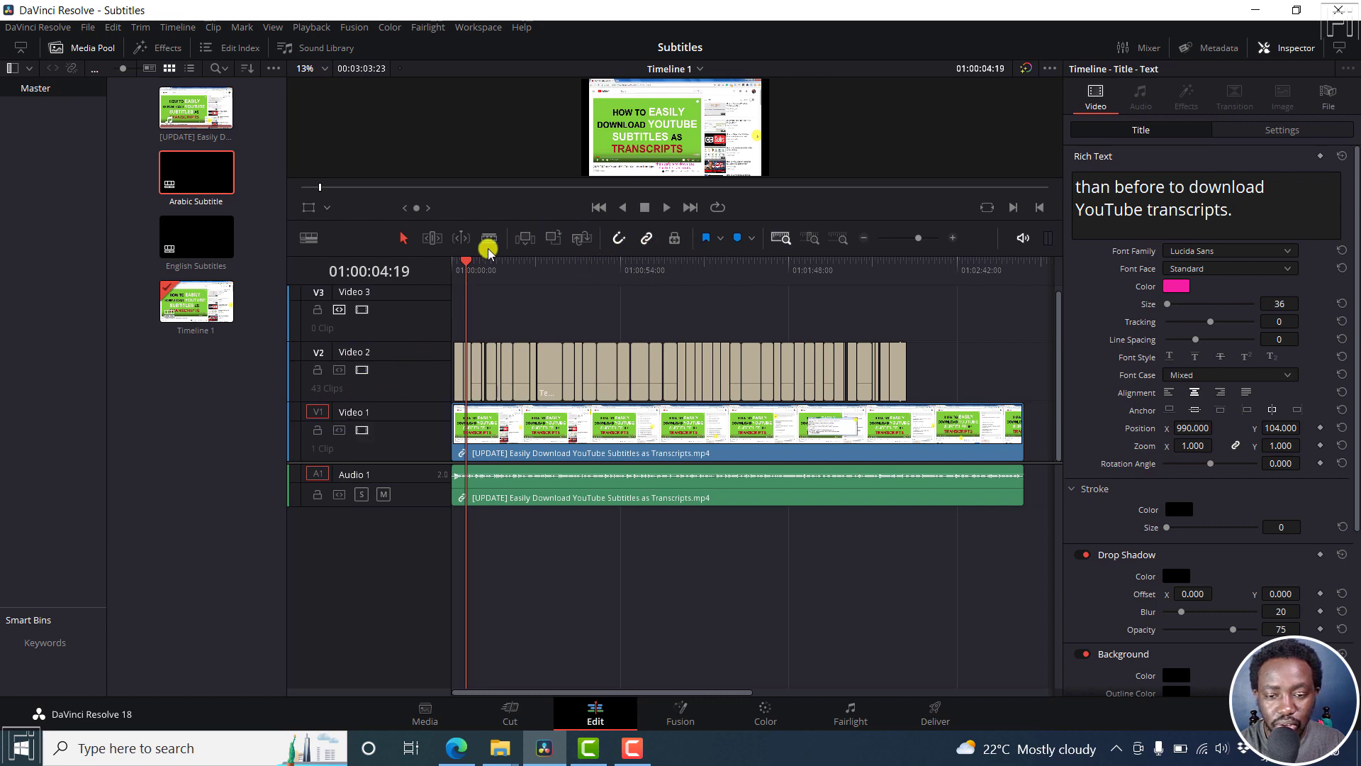
- Place the playhead at the start of the first English title clip, at 01:00:00:26
{"action": "left_click_drag", "start_coordinate": [465, 262], "coordinate": [447, 264]}
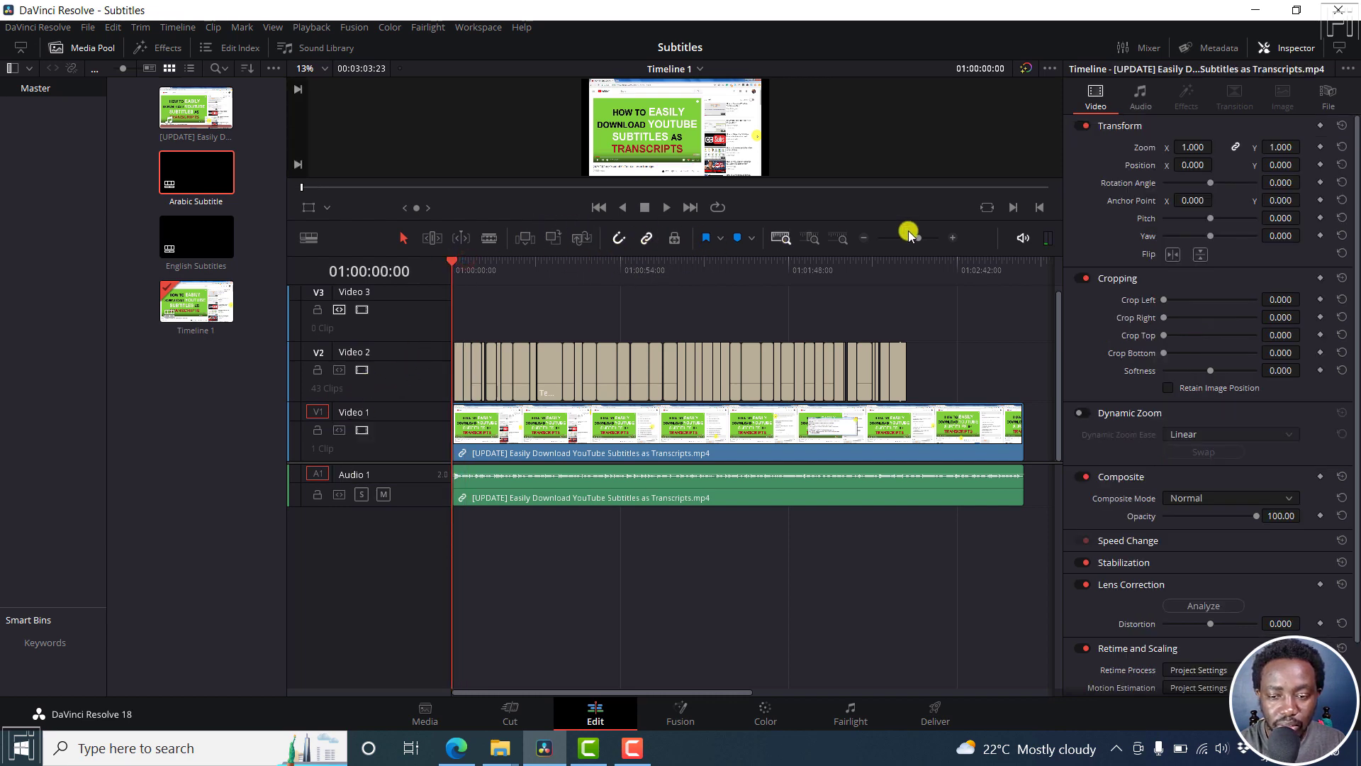
{"action": "left_click", "coordinate": [955, 241]}
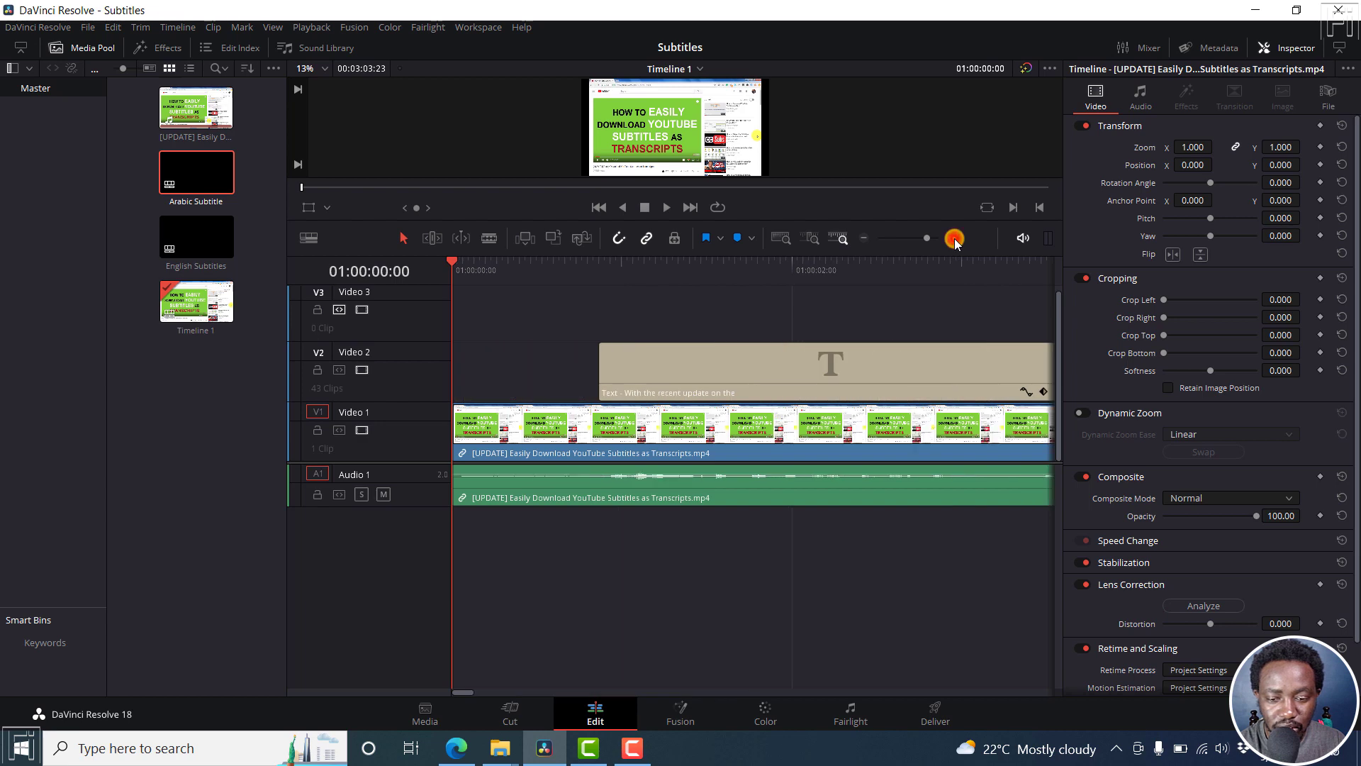
{"action": "left_click", "coordinate": [598, 263]}
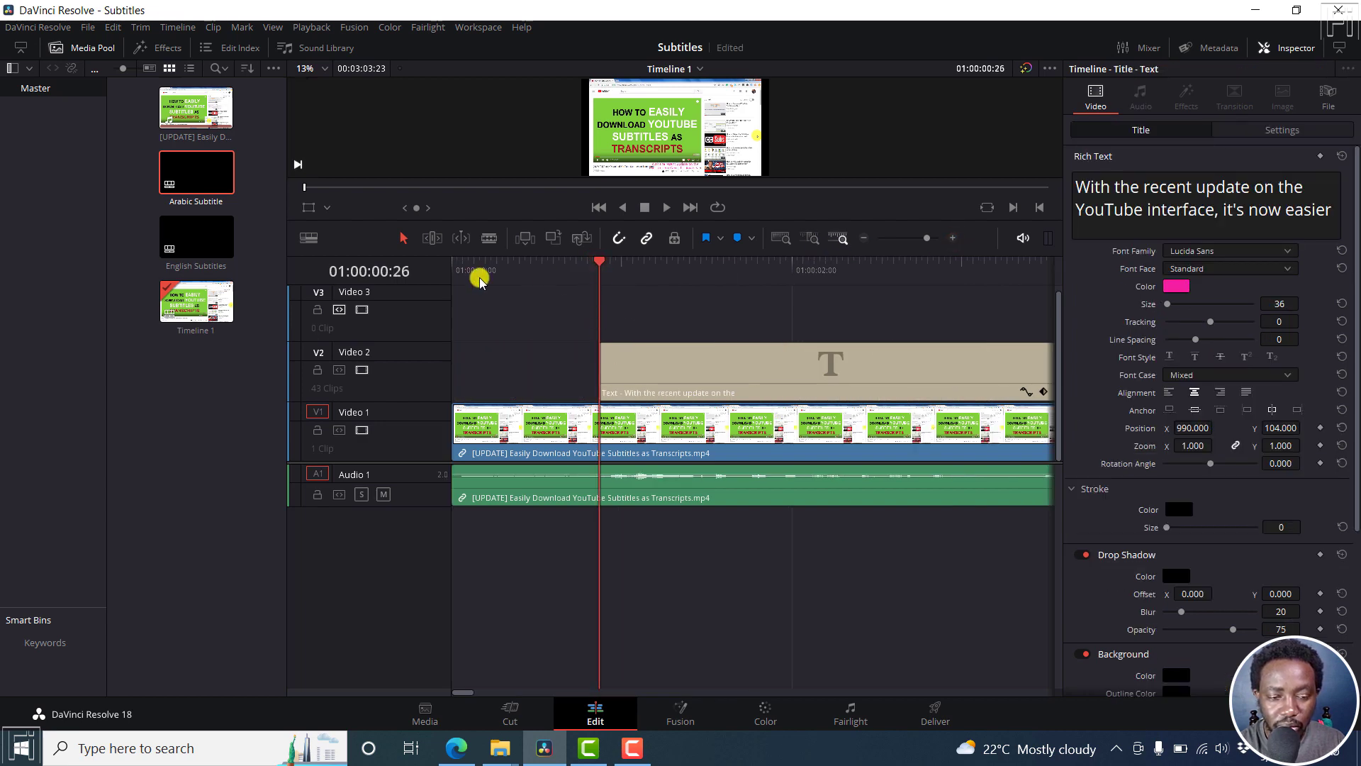
- Select and copy all the title clips in the Arabic Subtitle timeline
{"action": "left_click", "coordinate": [701, 71]}
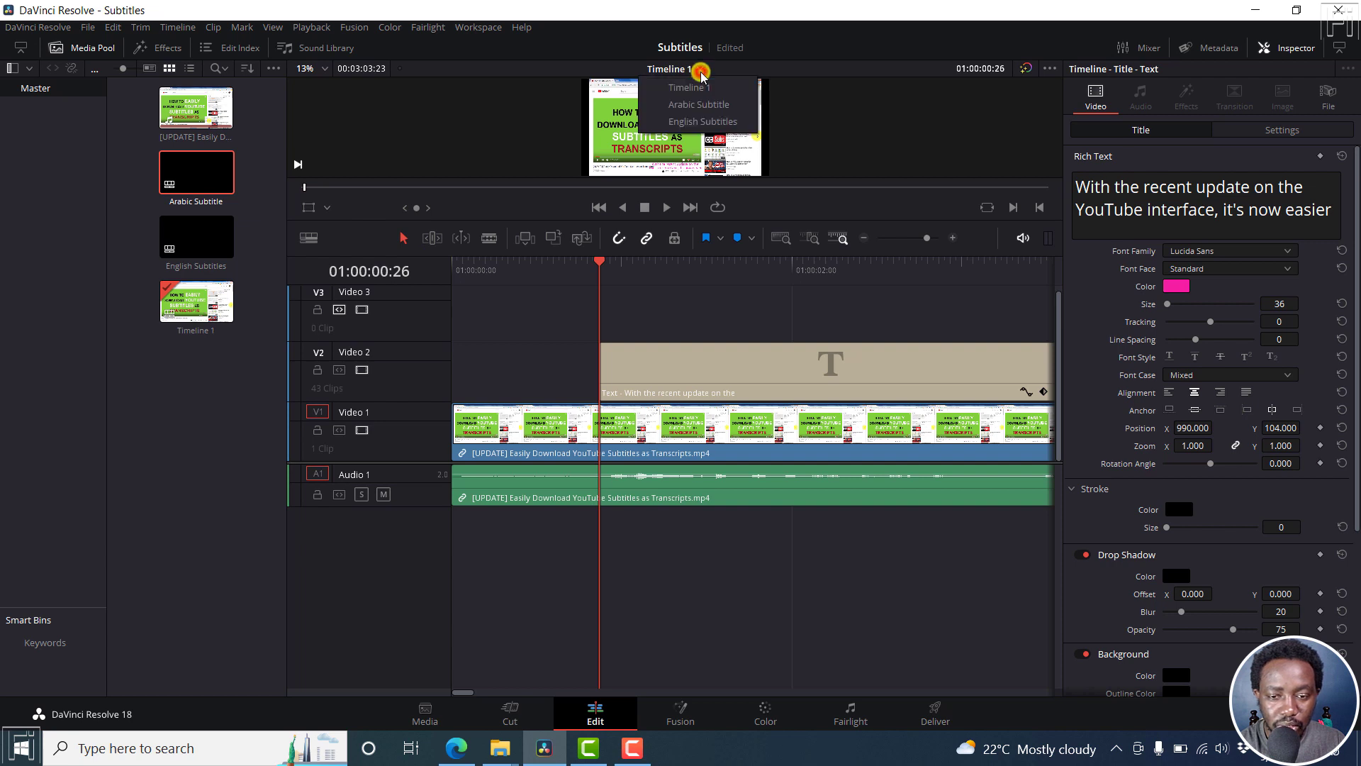
{"action": "left_click", "coordinate": [692, 108]}
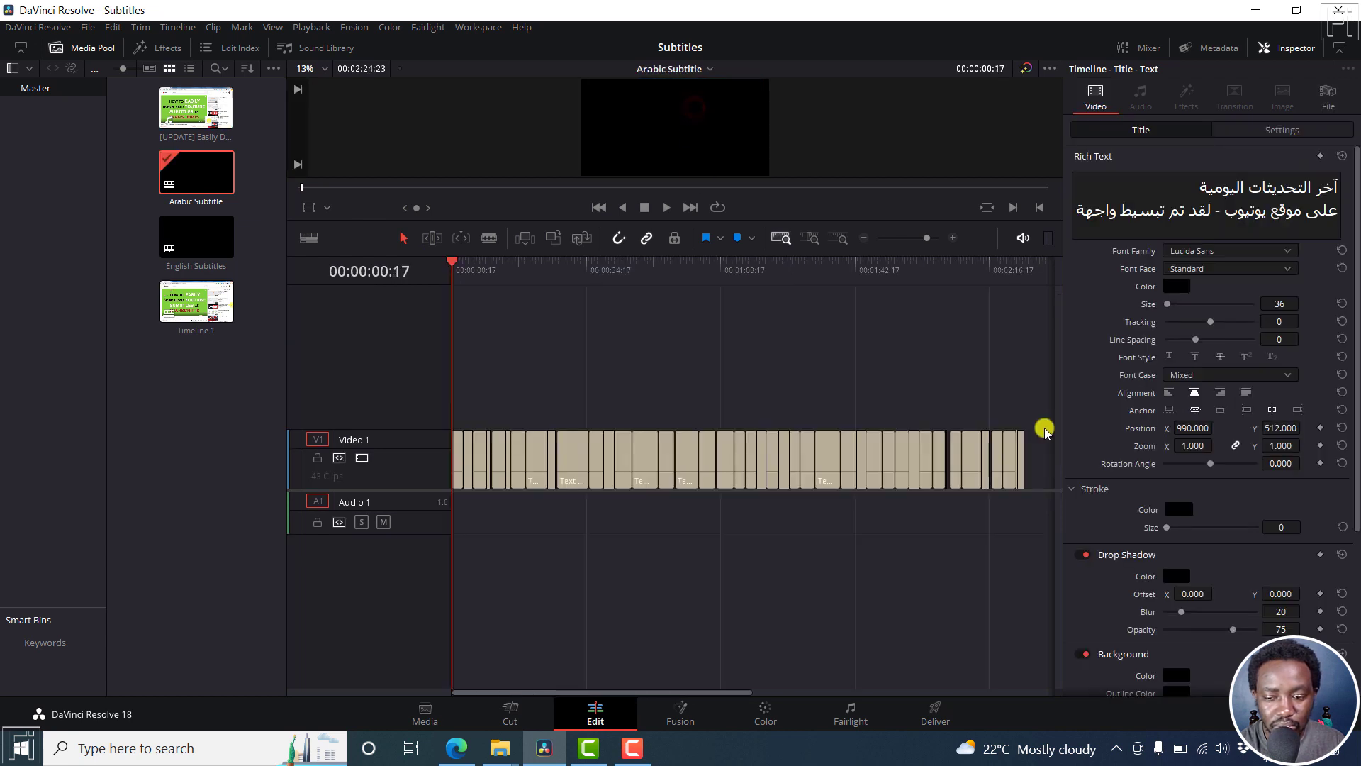
{"action": "left_click_drag", "start_coordinate": [1043, 453], "coordinate": [437, 452]}
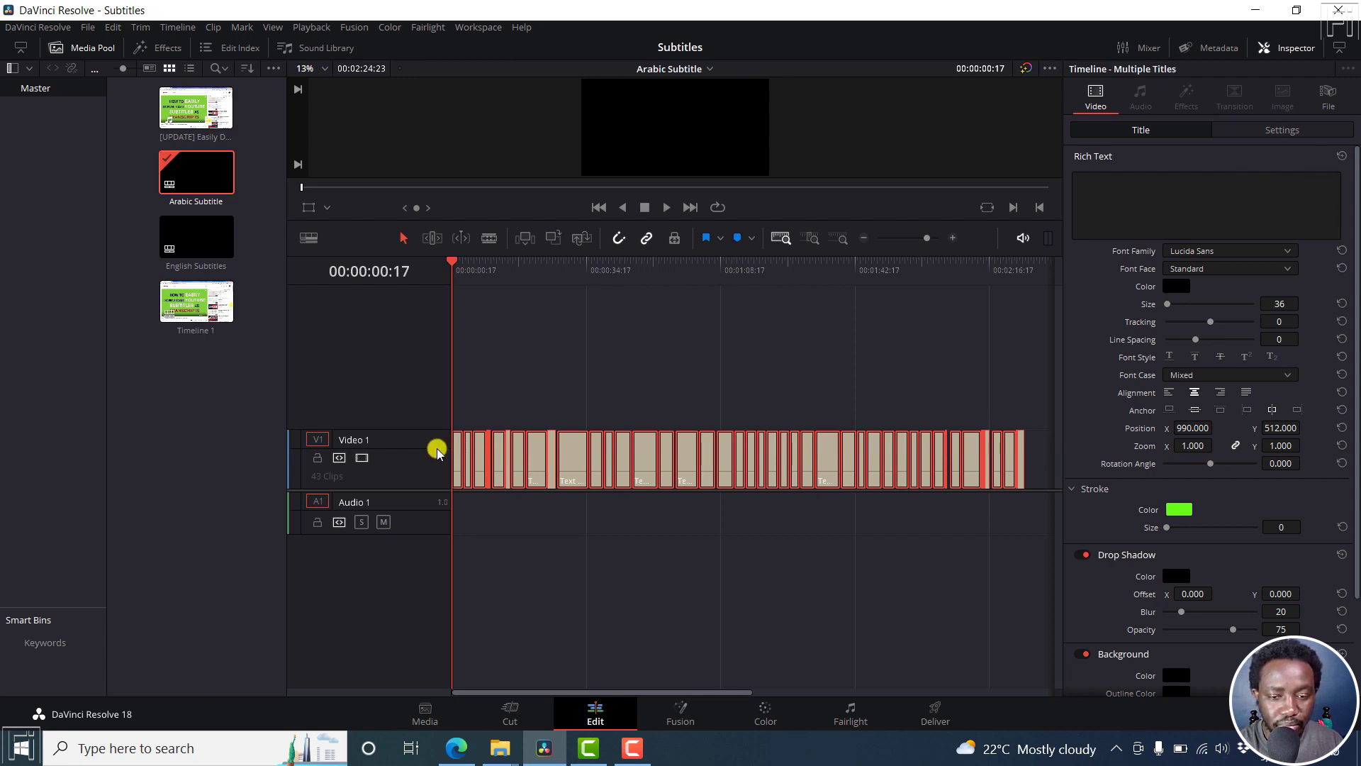
- Paste the copied Arabic title clips onto Video 3 of Timeline 1, starting at the playhead position
{"action": "left_click", "coordinate": [709, 69]}
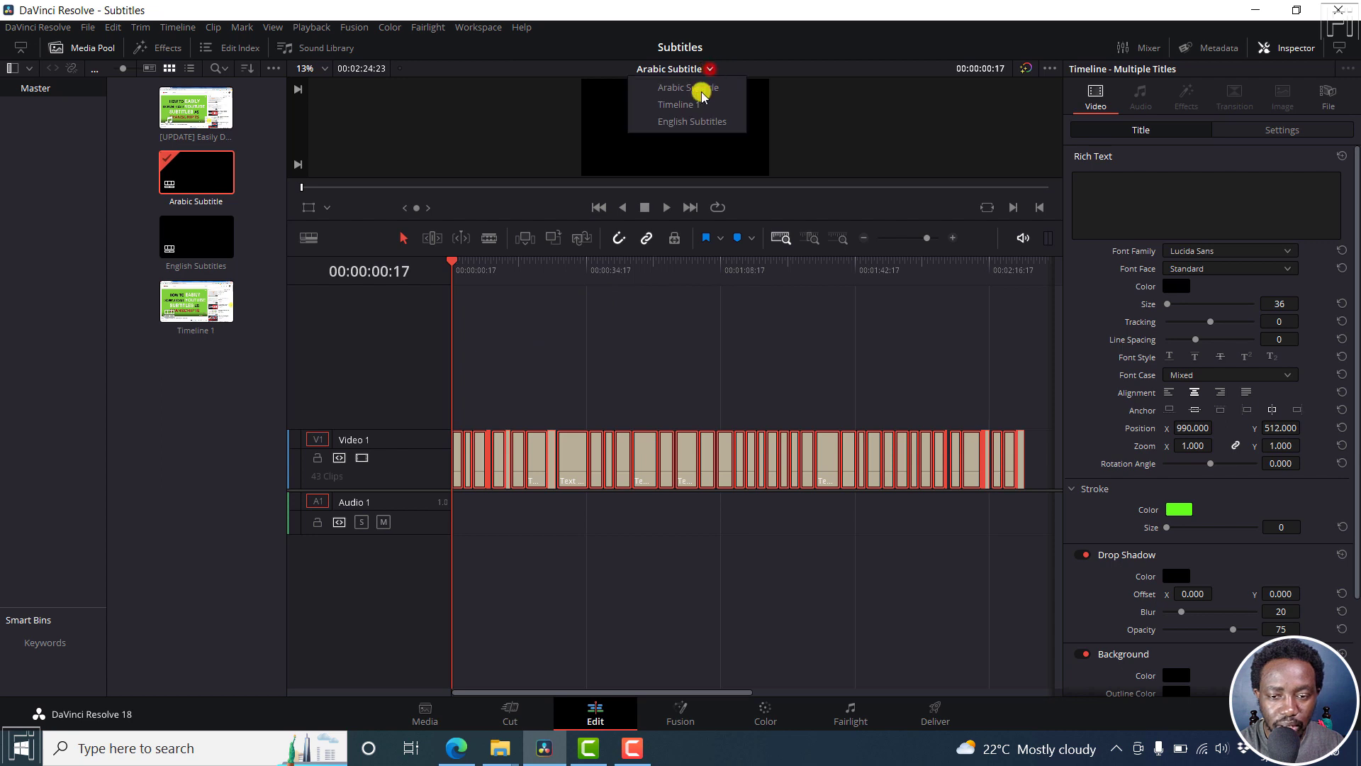
{"action": "left_click", "coordinate": [685, 109]}
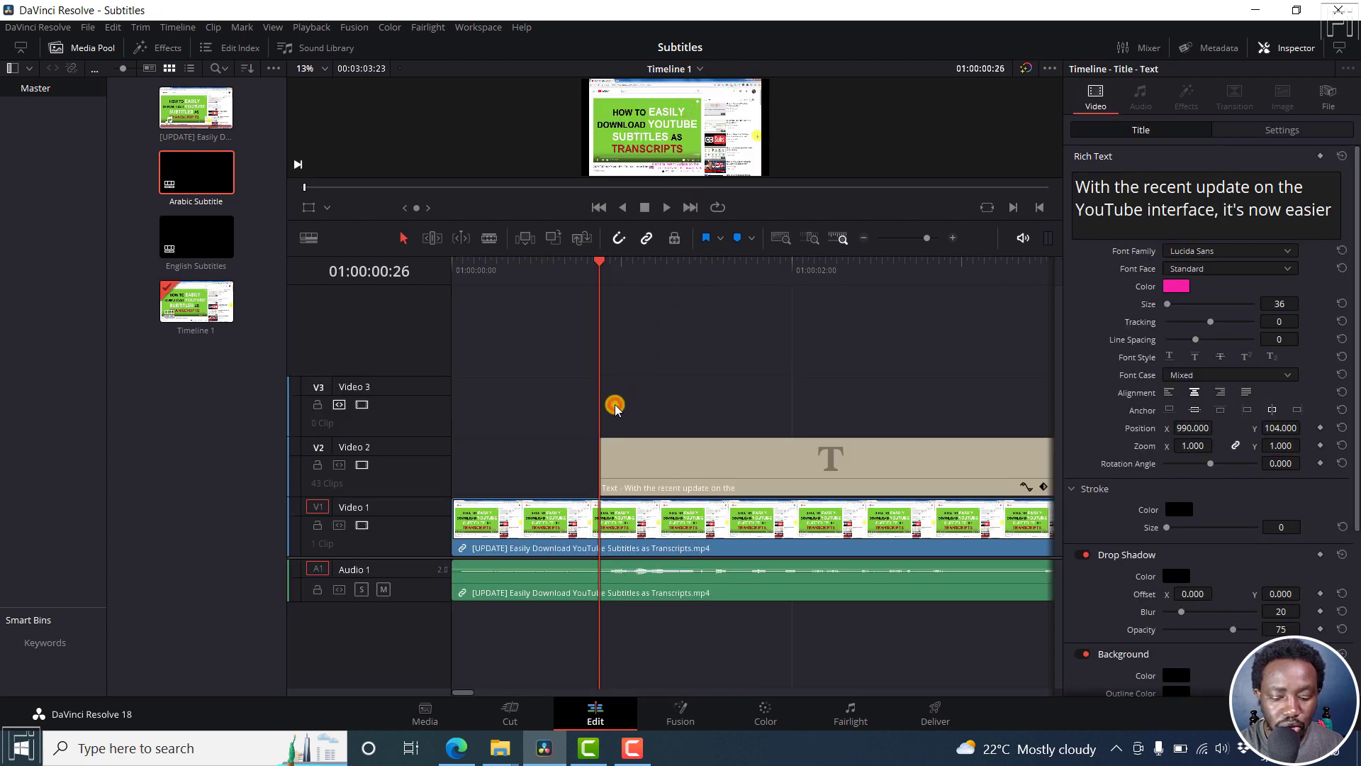
{"action": "key", "text": "ctrl+v"}
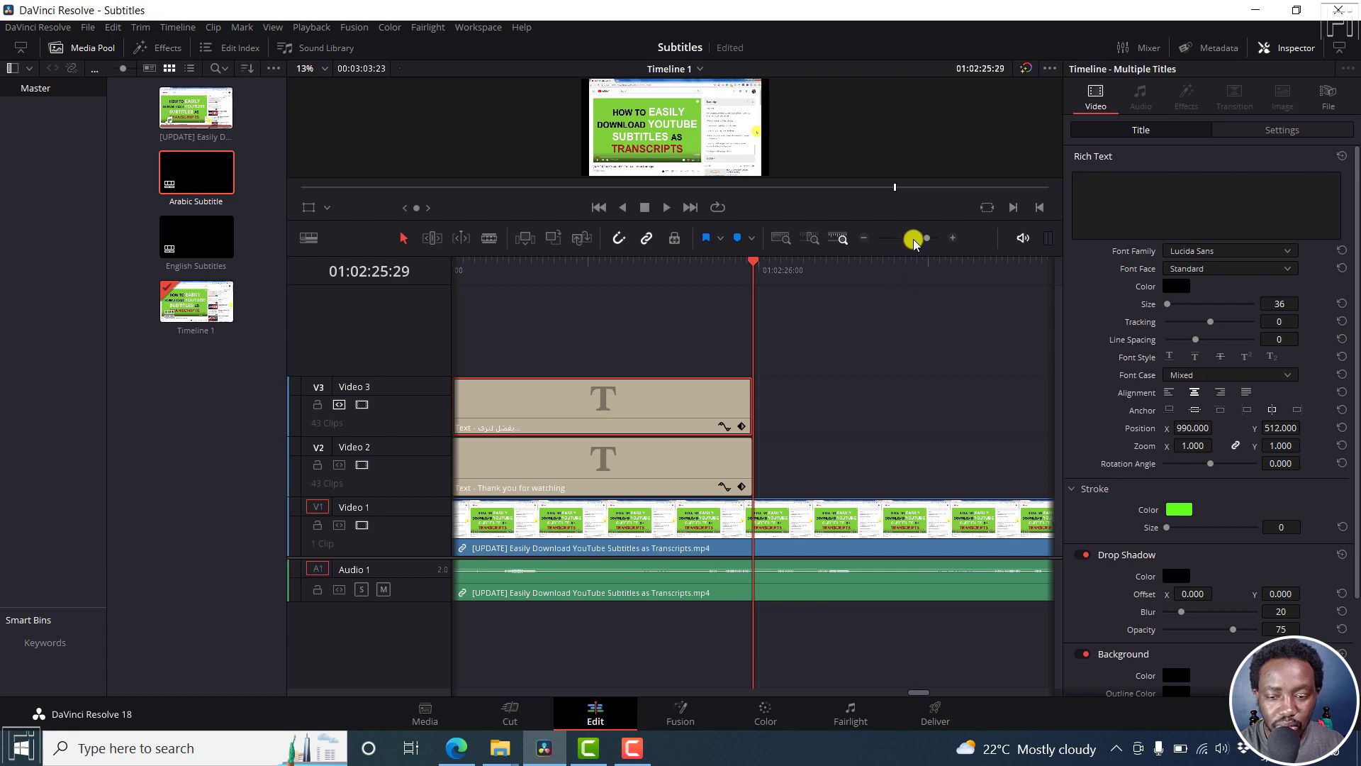
{"action": "left_click", "coordinate": [782, 239]}
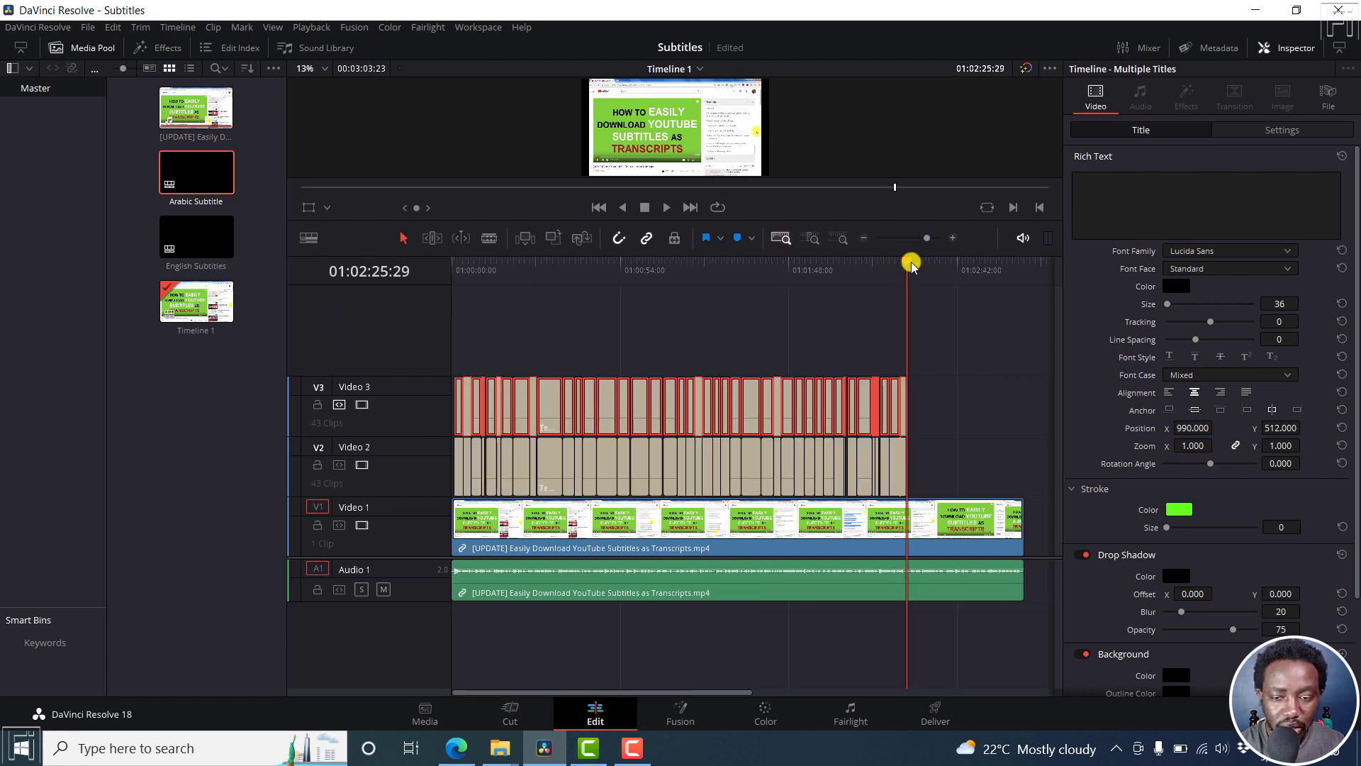
- Place the playhead at 01:00:00:26 and check how the first Arabic and English titles line up on the timeline and in the picture
{"action": "left_click_drag", "start_coordinate": [911, 264], "coordinate": [447, 295]}
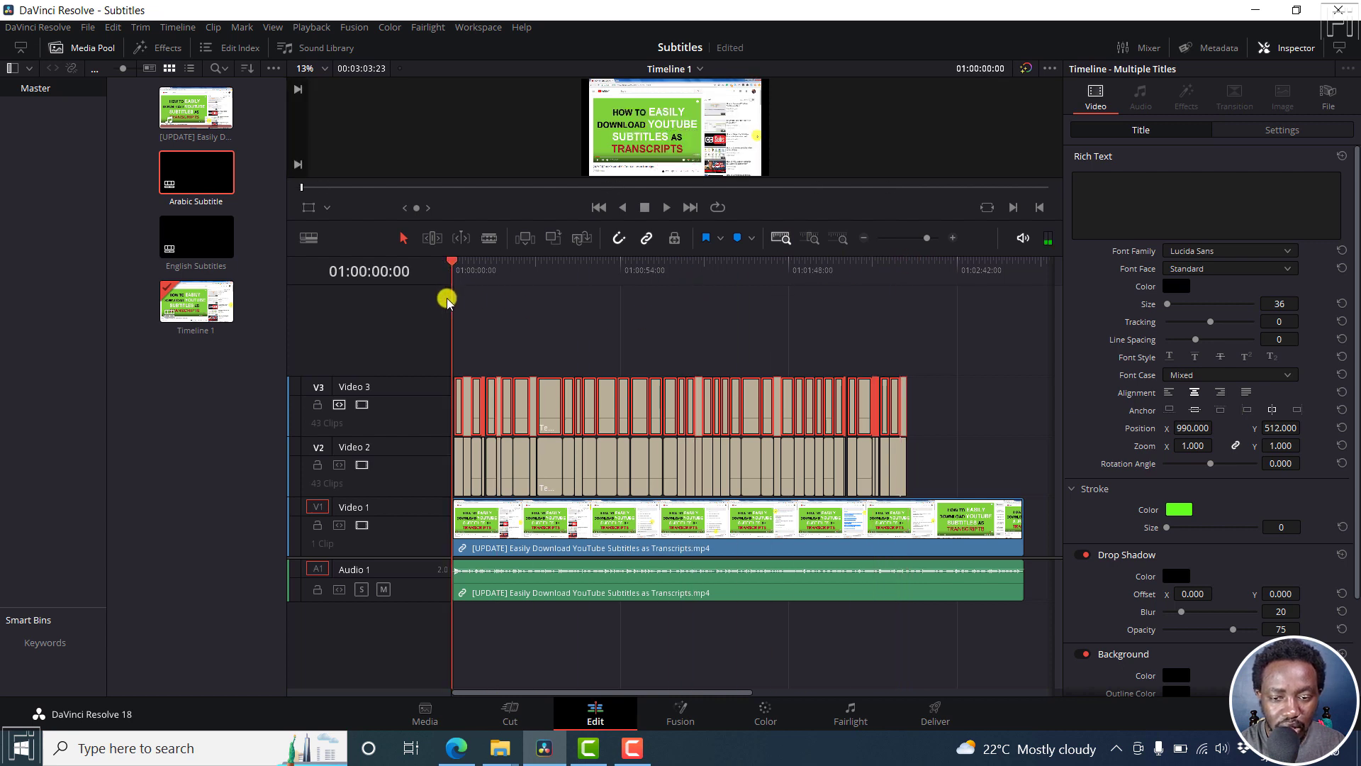
{"action": "left_click", "coordinate": [951, 238]}
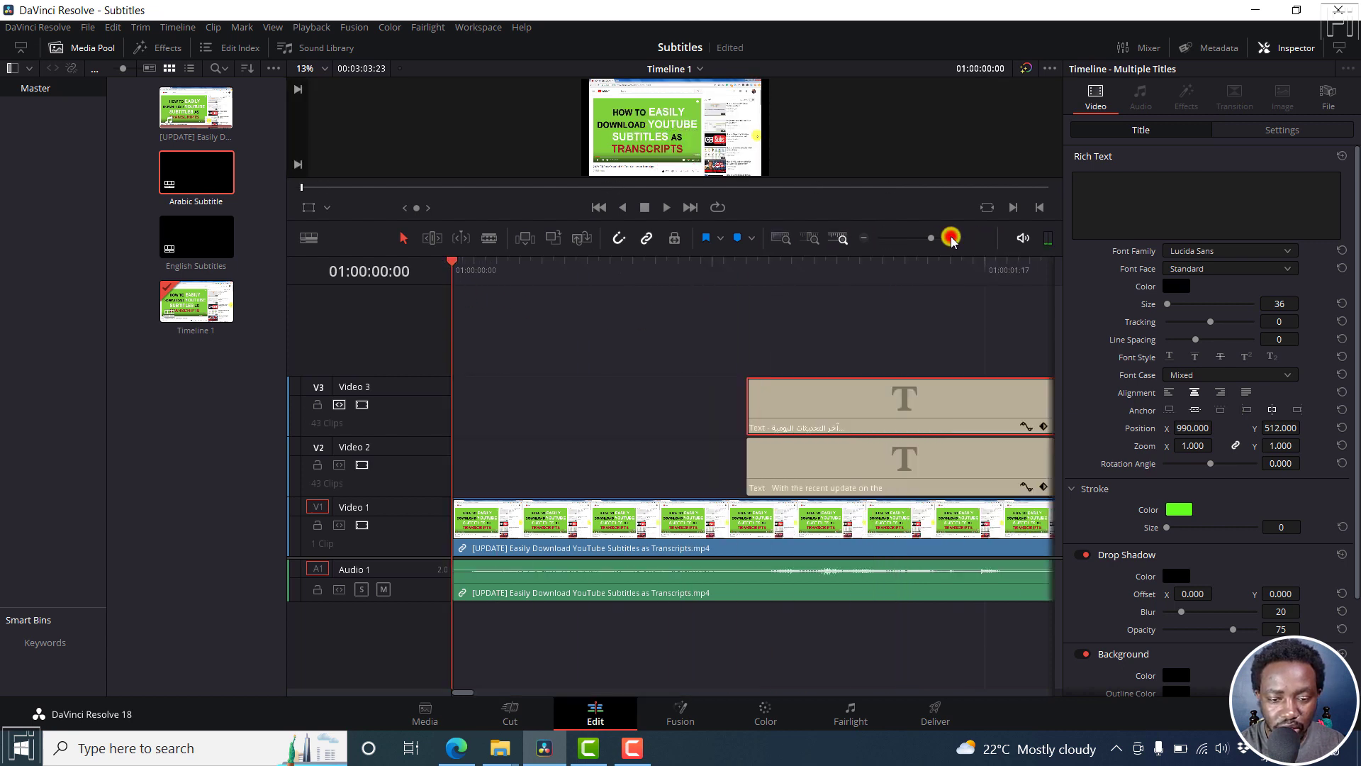
{"action": "left_click", "coordinate": [951, 238]}
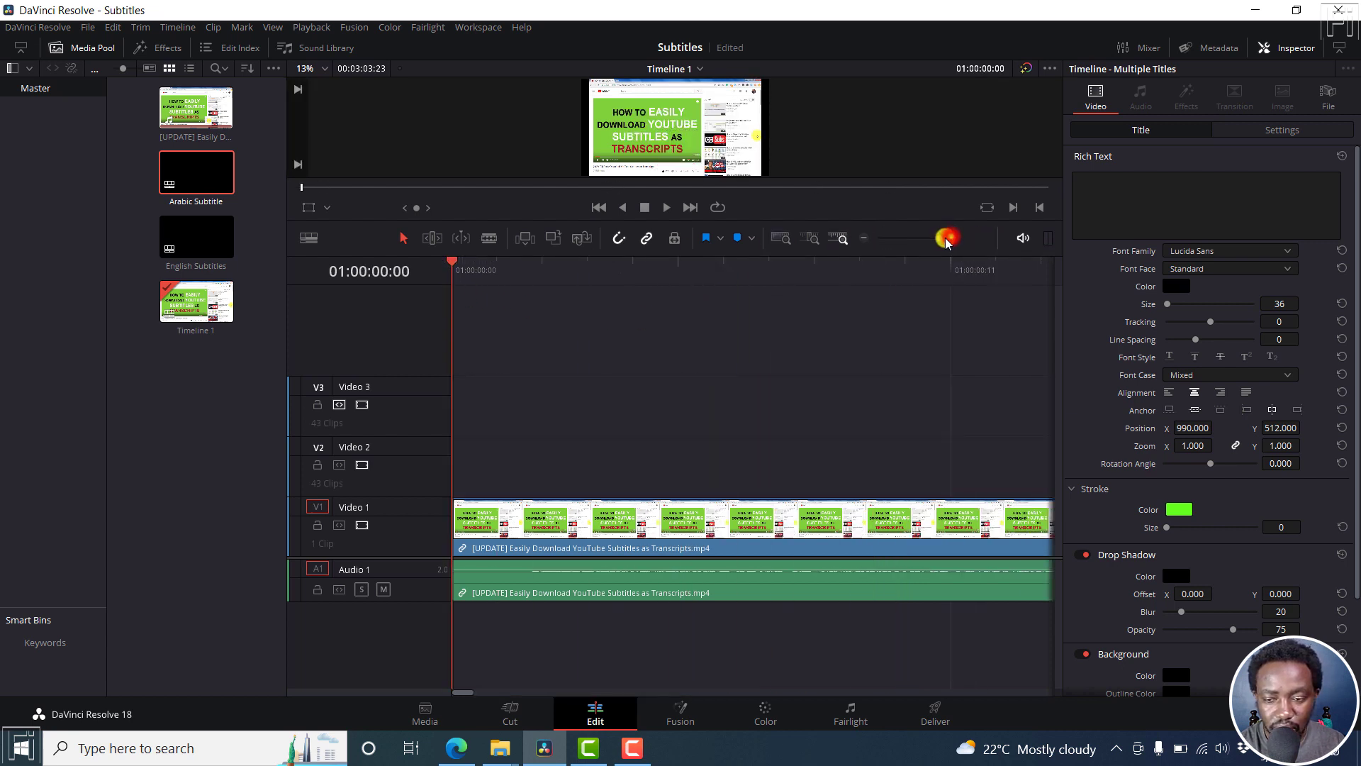
{"action": "left_click", "coordinate": [863, 238]}
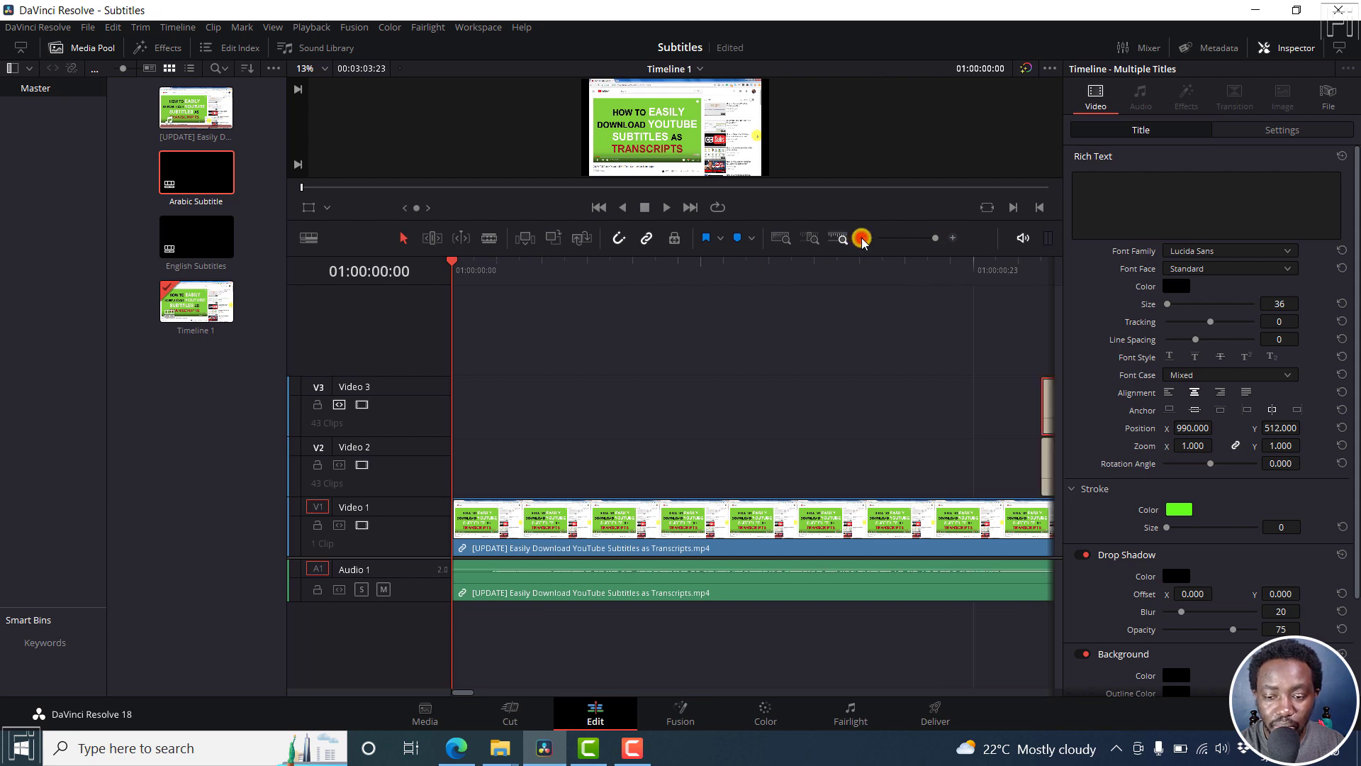
{"action": "left_click", "coordinate": [764, 260]}
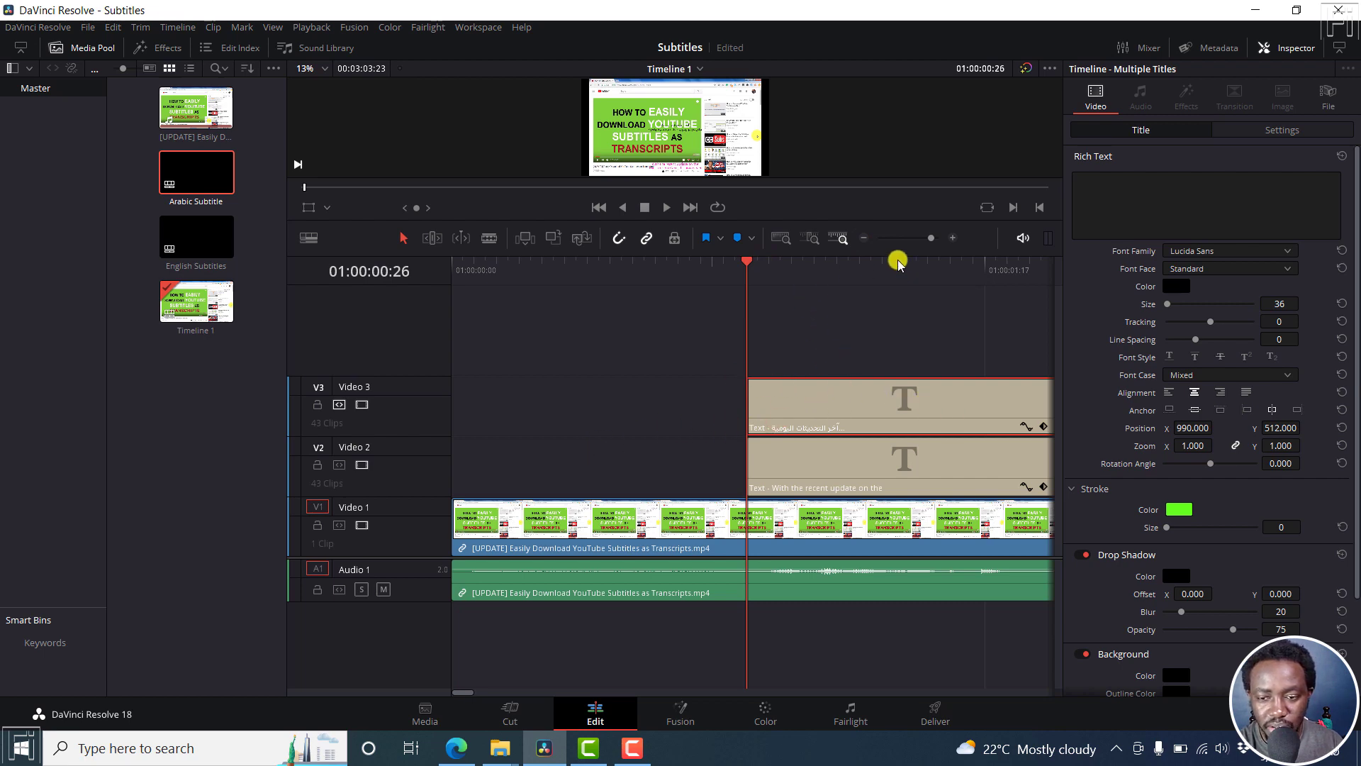
{"action": "left_click_drag", "start_coordinate": [698, 231], "coordinate": [642, 495]}
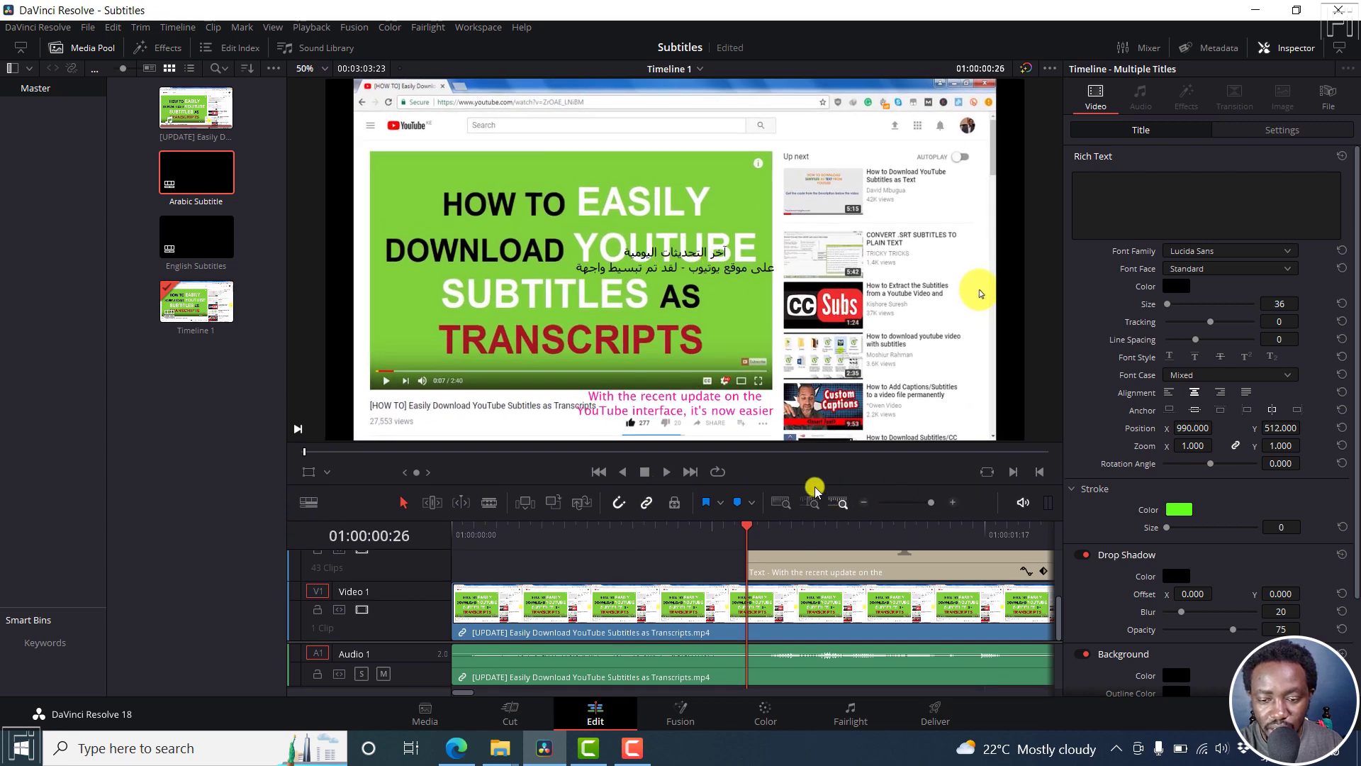
- Select all the Arabic title clips on Video 3 and set their Y position to 226
{"action": "left_click_drag", "start_coordinate": [815, 483], "coordinate": [829, 277]}
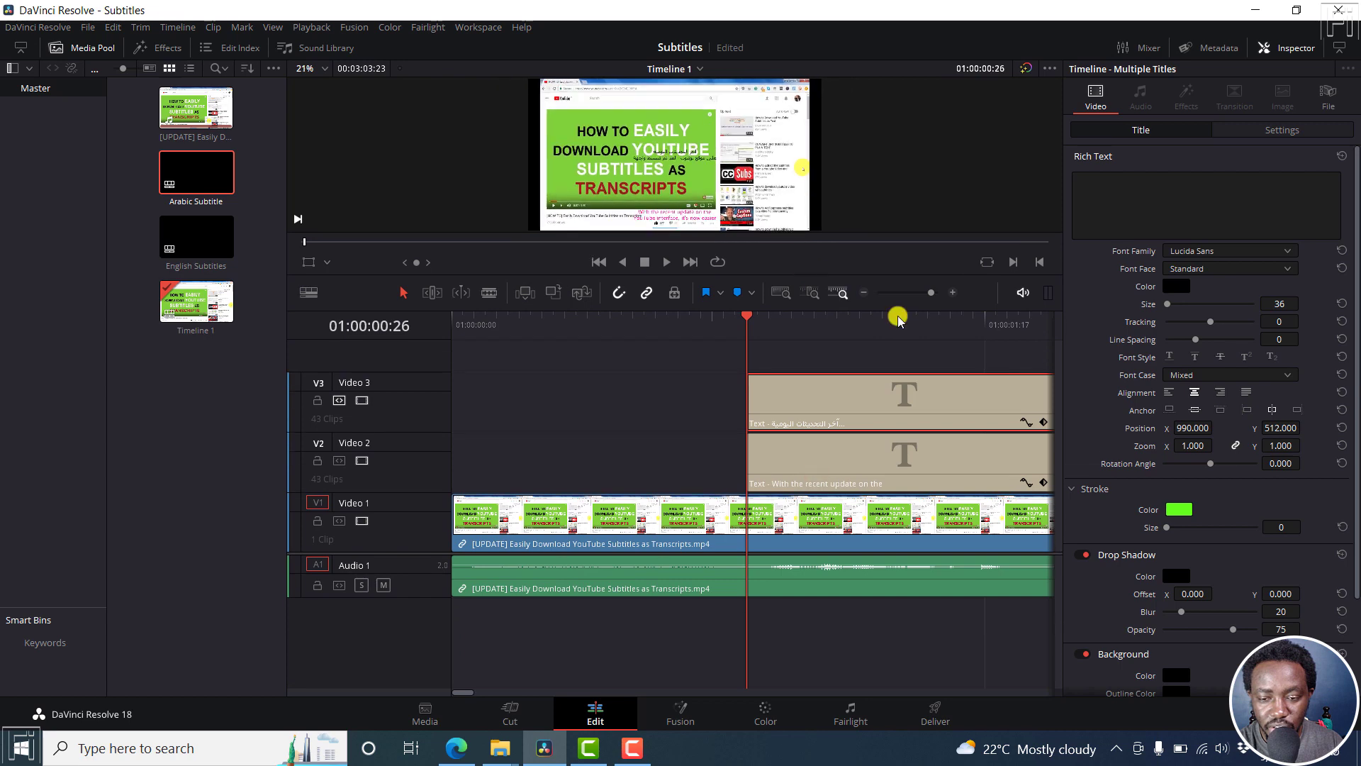
{"action": "left_click", "coordinate": [781, 292]}
{"action": "left_click", "coordinate": [929, 402]}
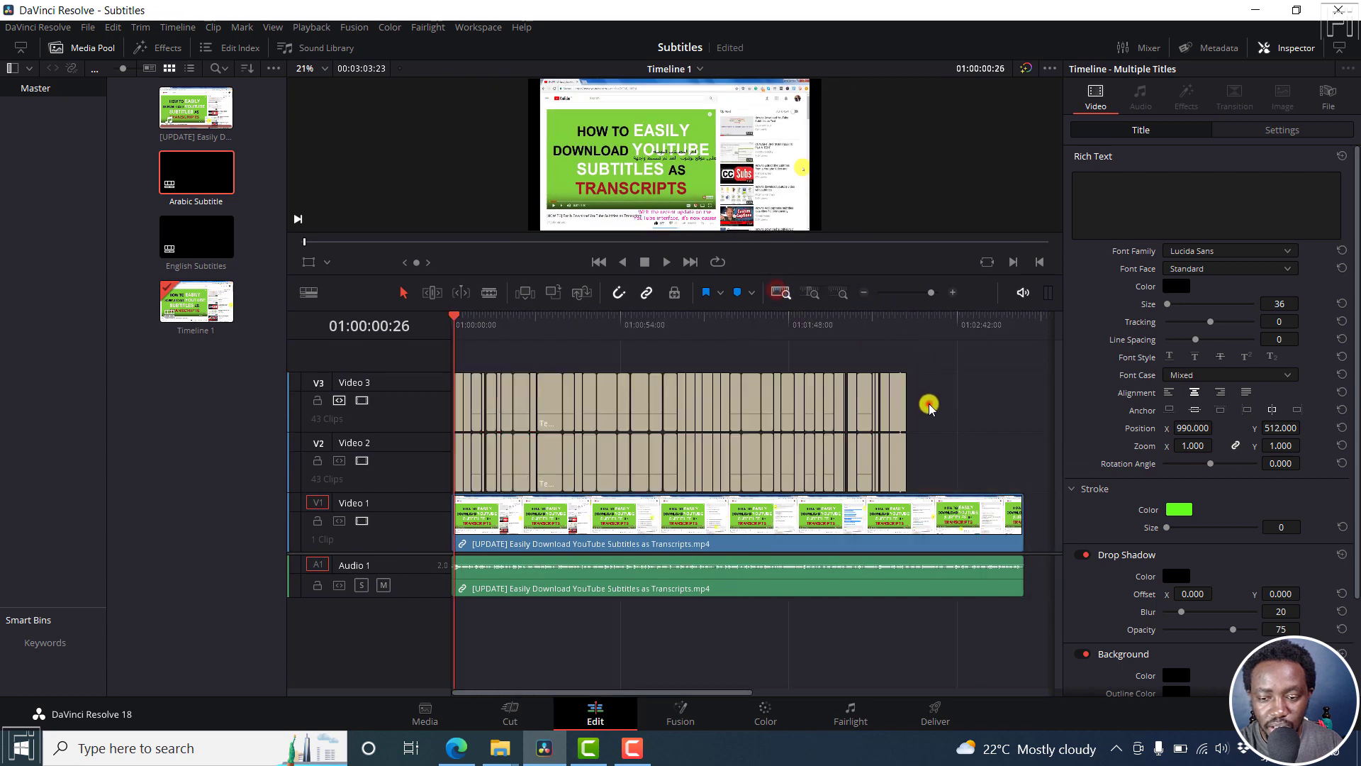
{"action": "left_click_drag", "start_coordinate": [948, 397], "coordinate": [447, 377]}
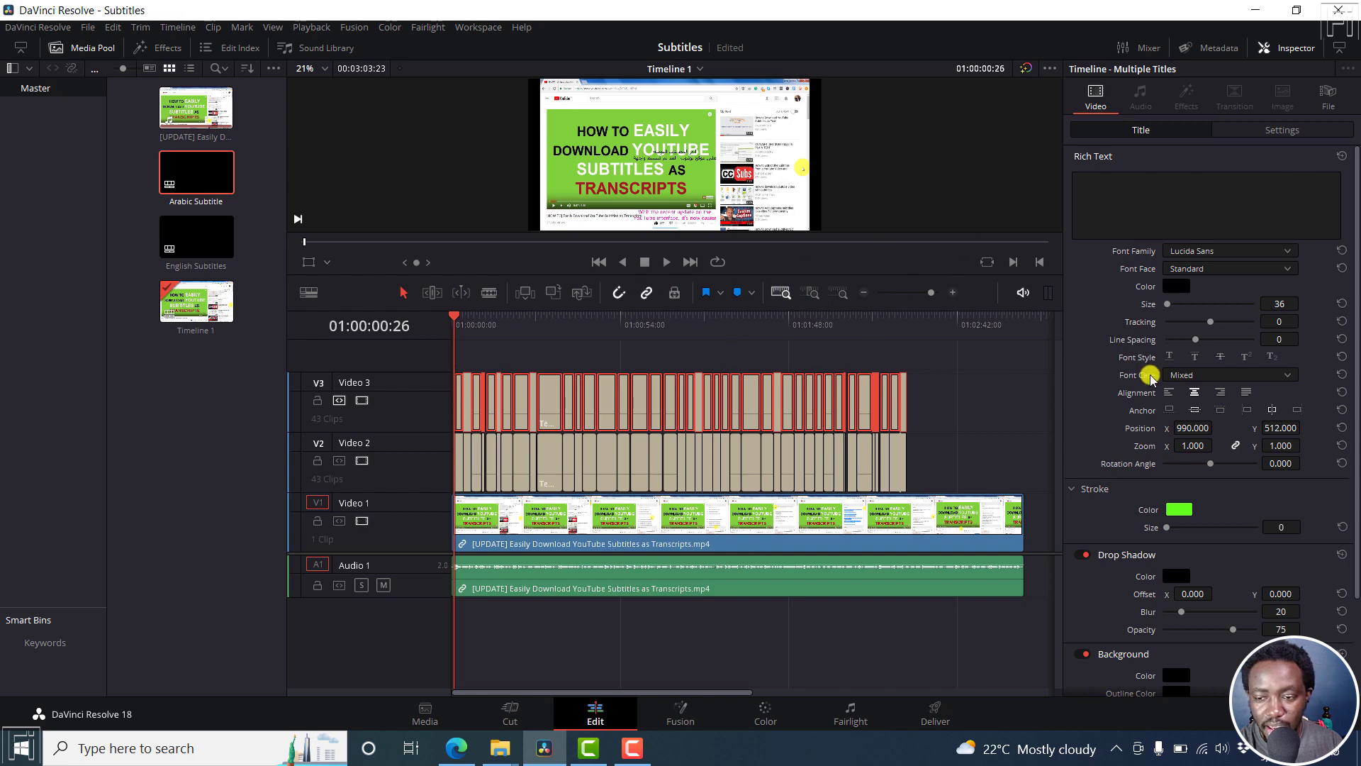
{"action": "left_click_drag", "start_coordinate": [1286, 427], "coordinate": [1083, 451]}
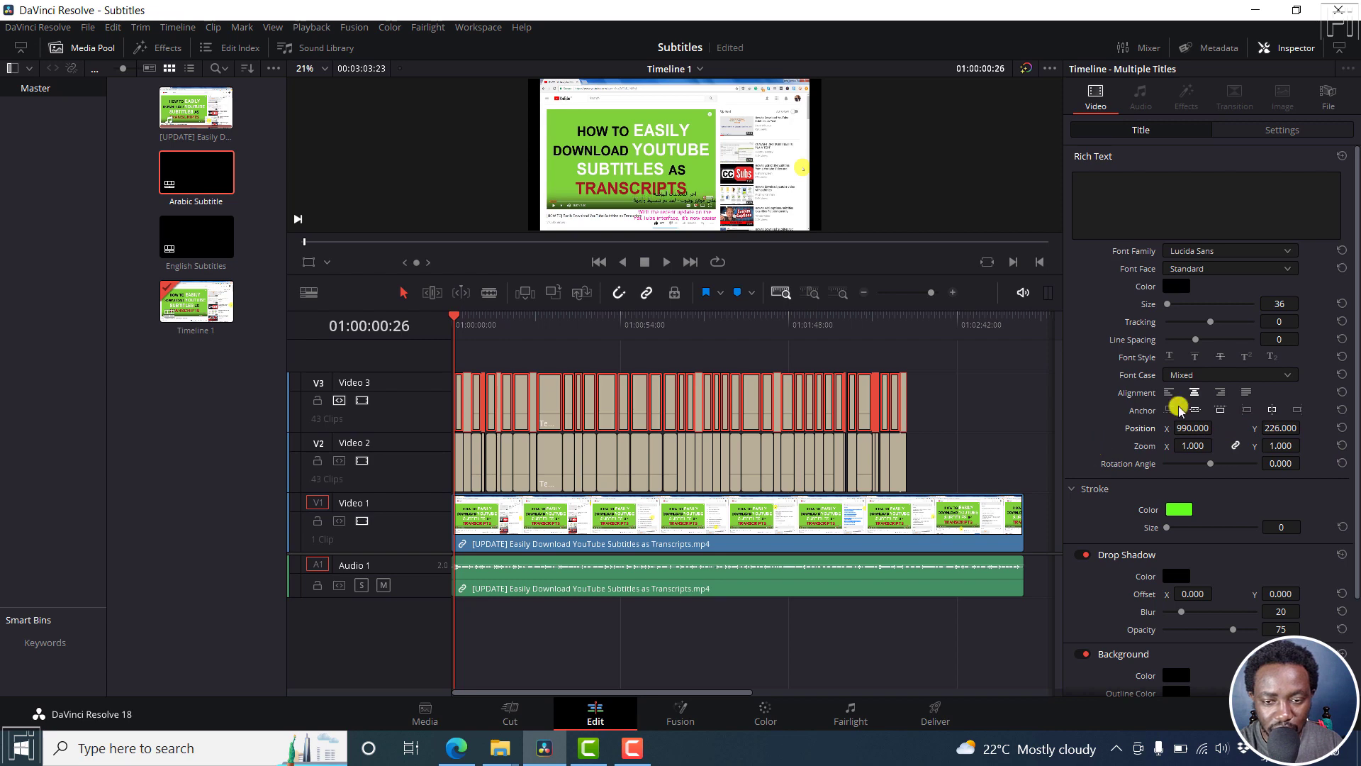
- Change the text color of the selected Arabic title clips to white
{"action": "left_click_drag", "start_coordinate": [741, 274], "coordinate": [744, 366]}
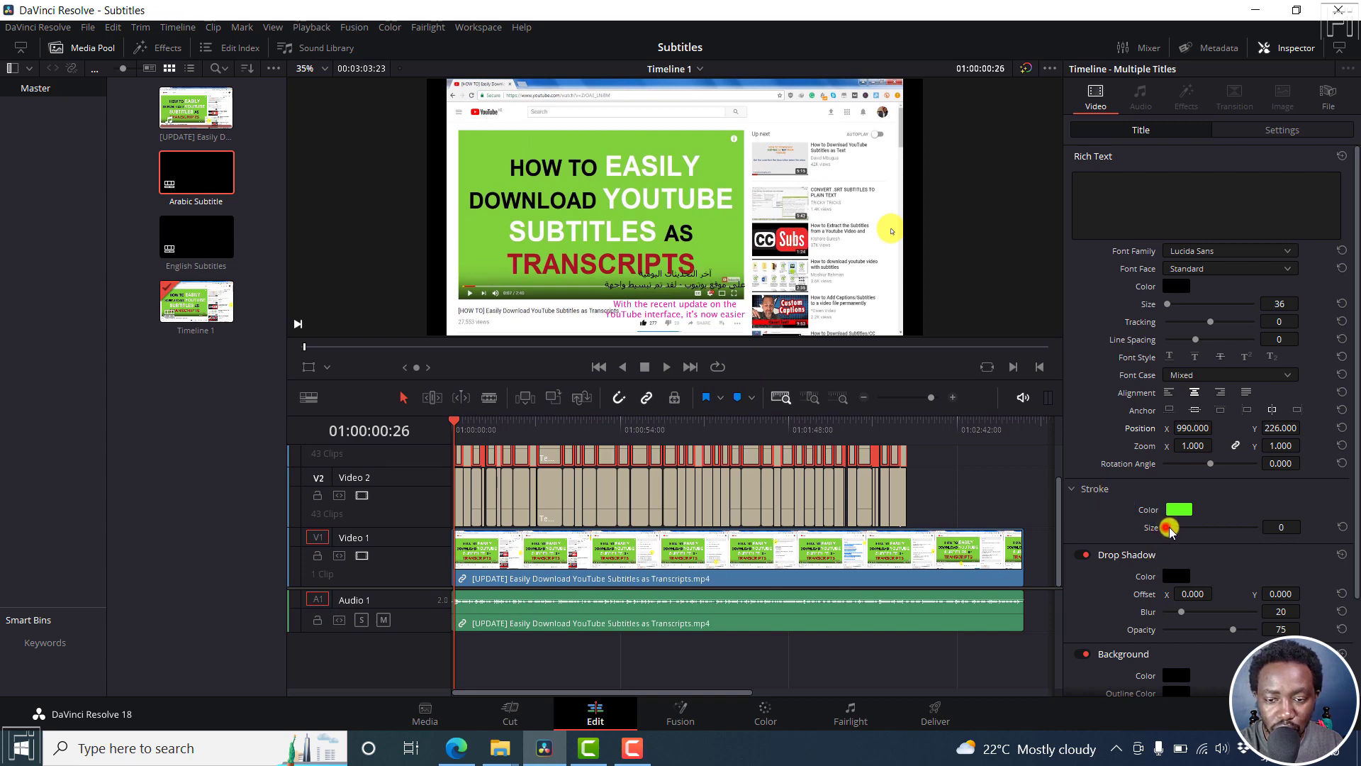
{"action": "left_click_drag", "start_coordinate": [1169, 528], "coordinate": [1138, 526]}
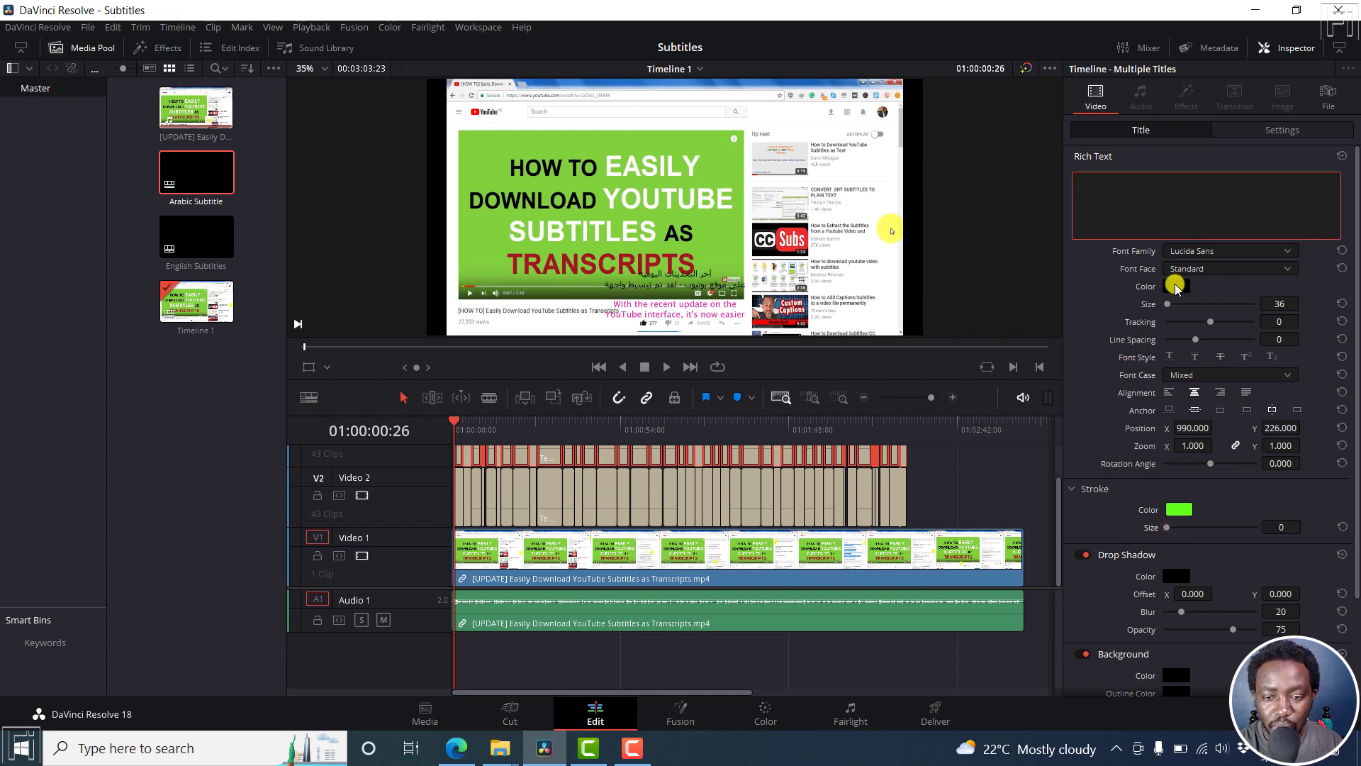
{"action": "left_click", "coordinate": [1176, 286]}
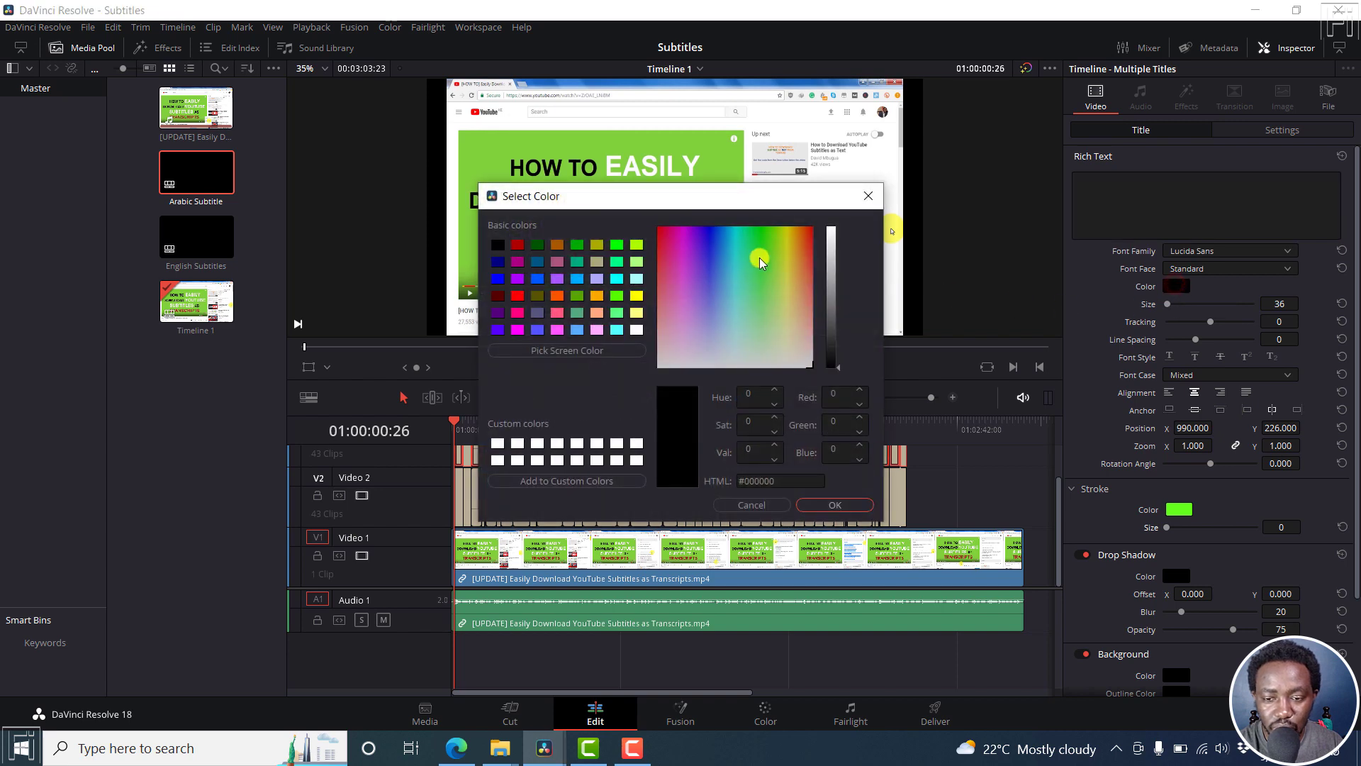
{"action": "left_click_drag", "start_coordinate": [759, 259], "coordinate": [658, 348]}
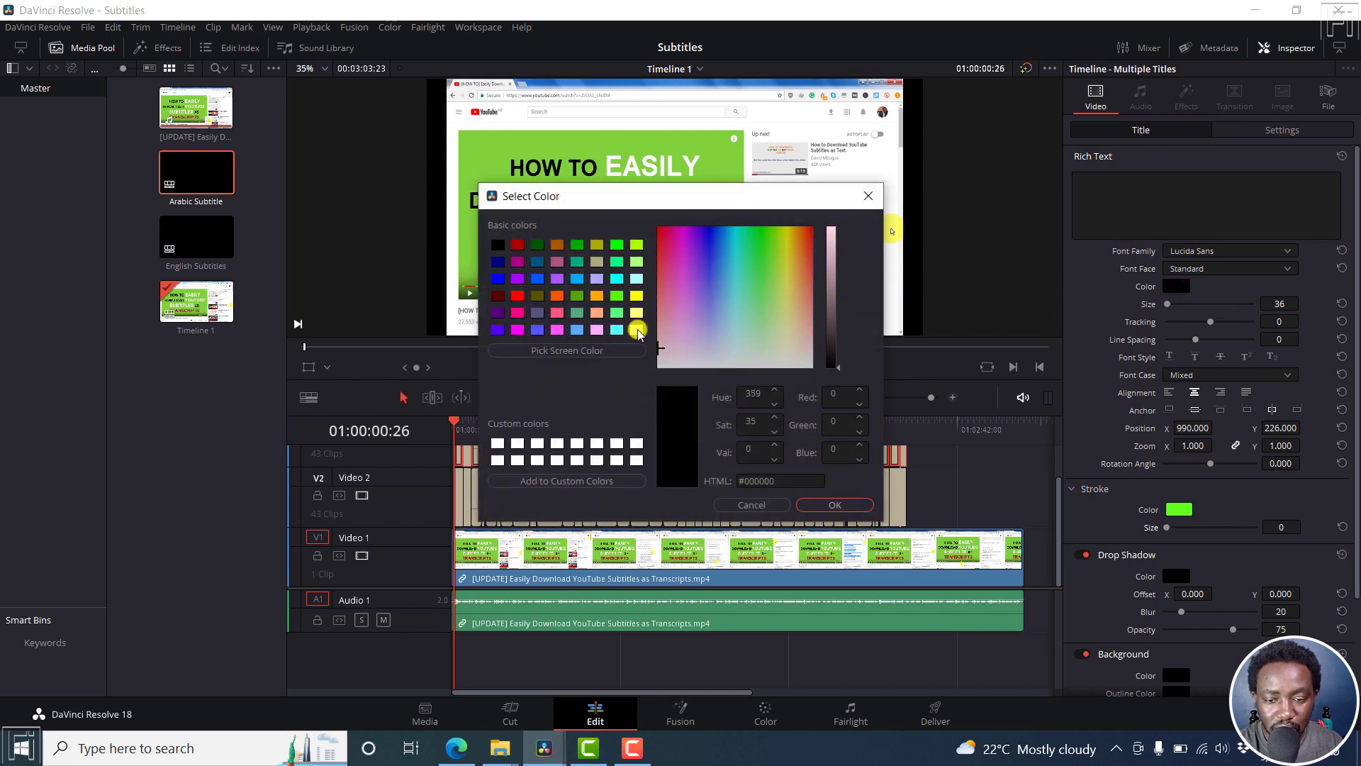
{"action": "left_click", "coordinate": [638, 330]}
{"action": "left_click", "coordinate": [842, 505]}
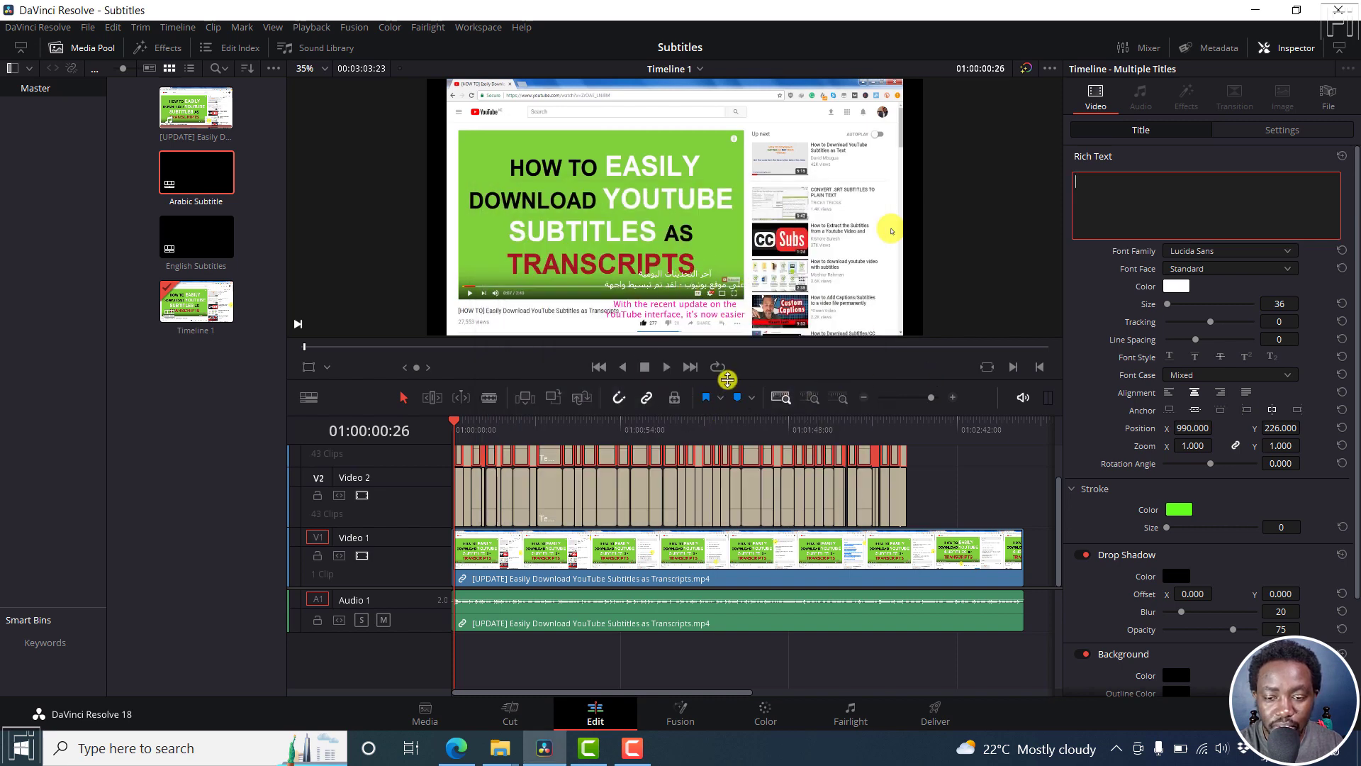
- Play the opening in an enlarged viewer to check both subtitles against the audio, stopping at 01:00:08:00
{"action": "left_click_drag", "start_coordinate": [728, 380], "coordinate": [709, 520]}
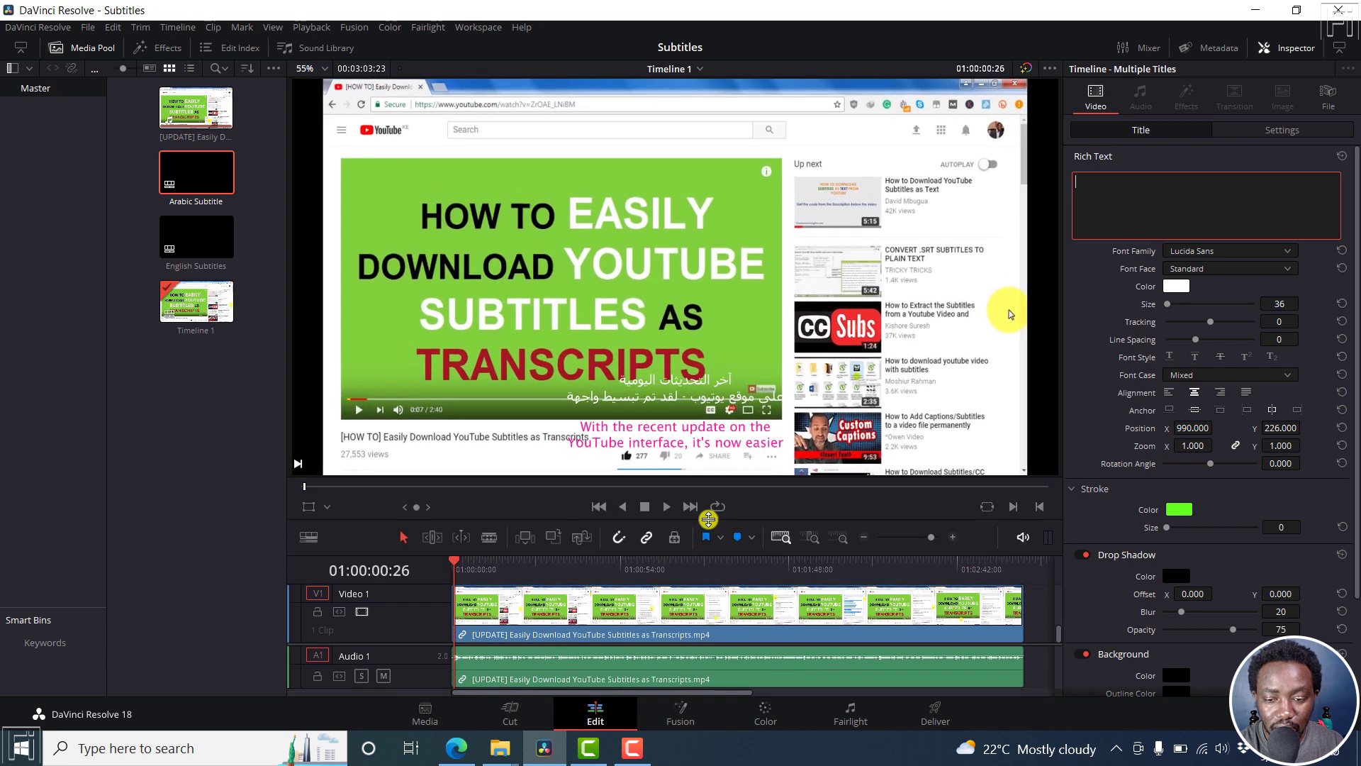
{"action": "left_click", "coordinate": [648, 508]}
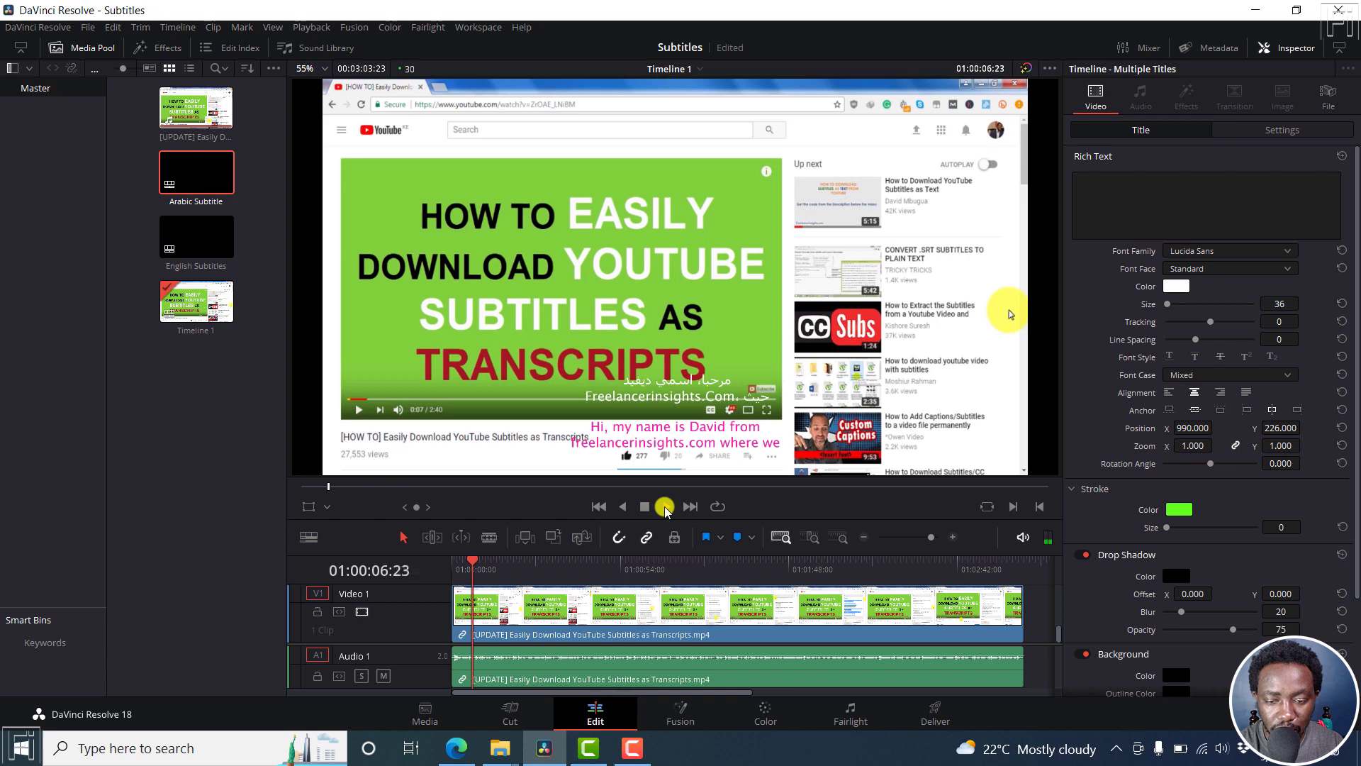
{"action": "left_click", "coordinate": [642, 508]}
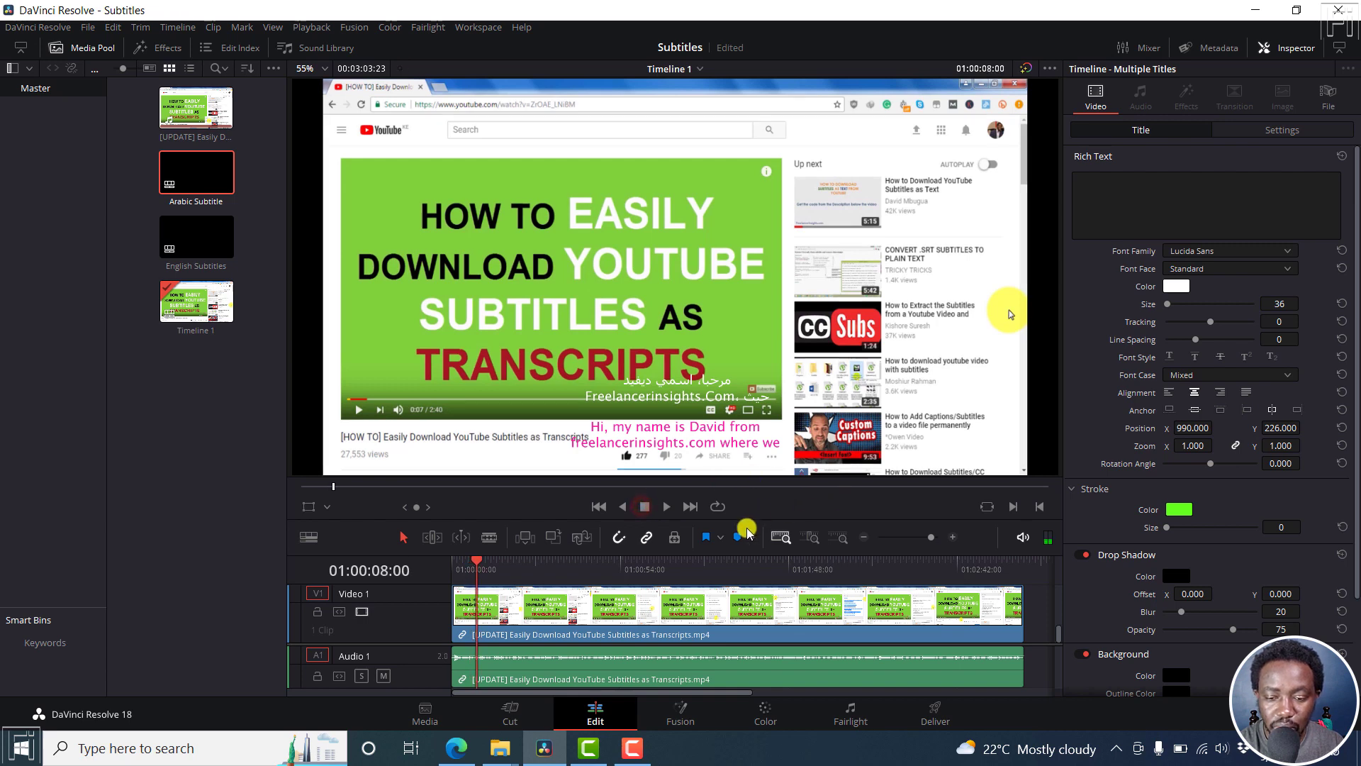
{"action": "left_click_drag", "start_coordinate": [748, 519], "coordinate": [730, 206]}
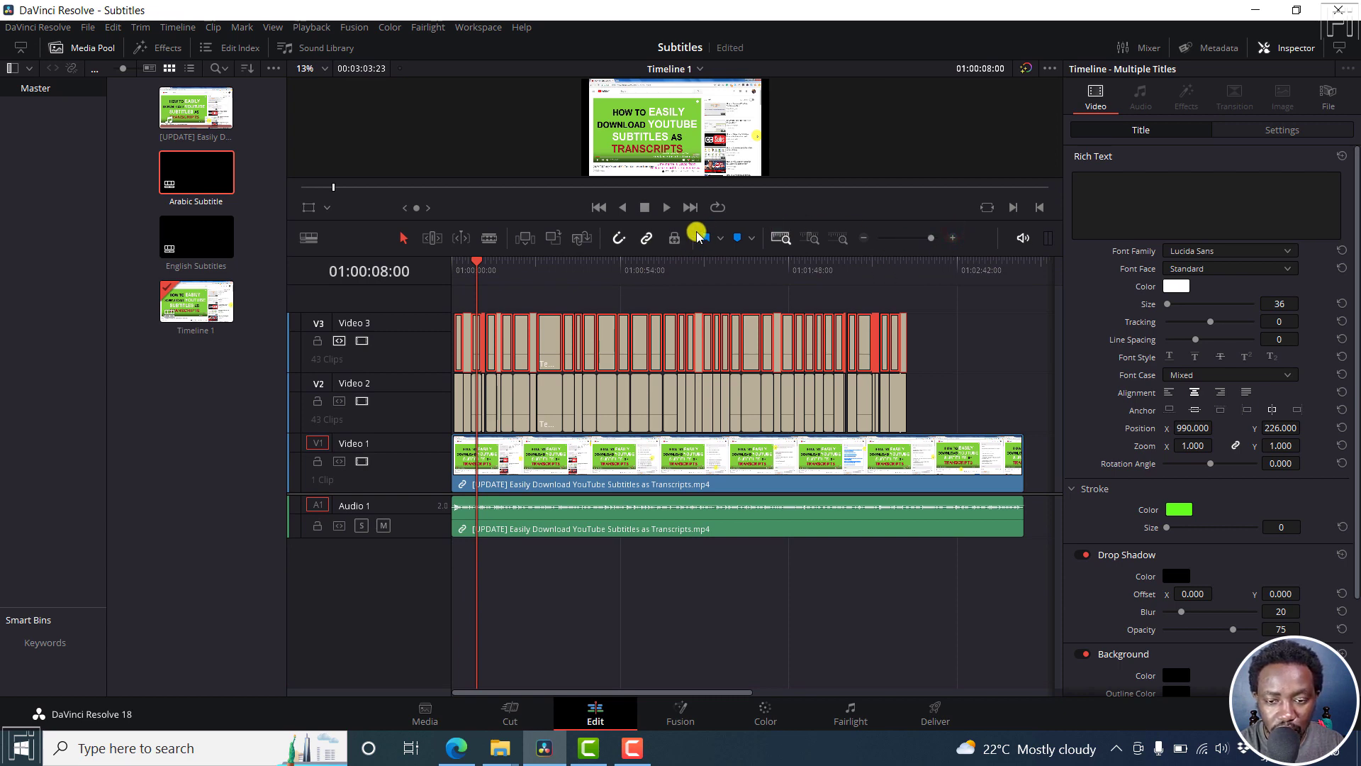
{"action": "left_click_drag", "start_coordinate": [694, 218], "coordinate": [701, 405]}
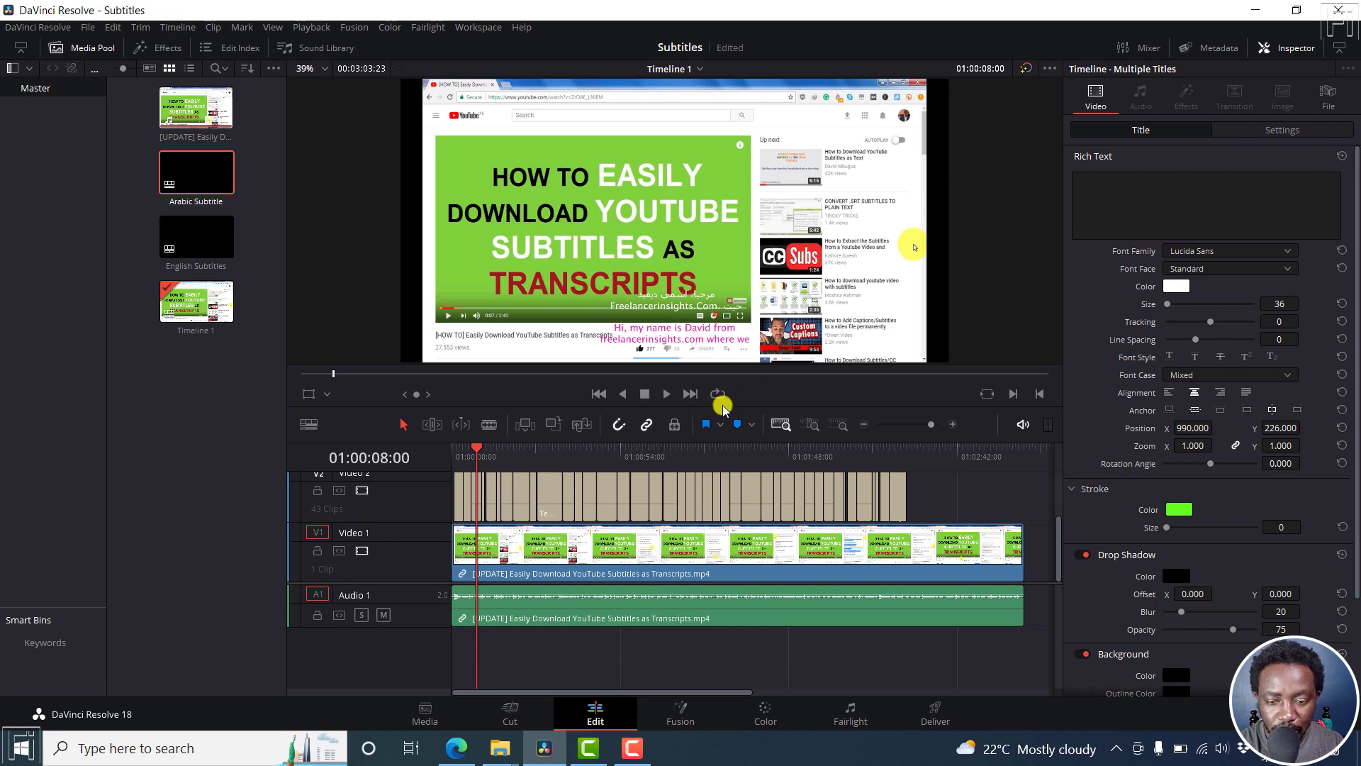
{"action": "left_click_drag", "start_coordinate": [723, 410], "coordinate": [720, 233]}
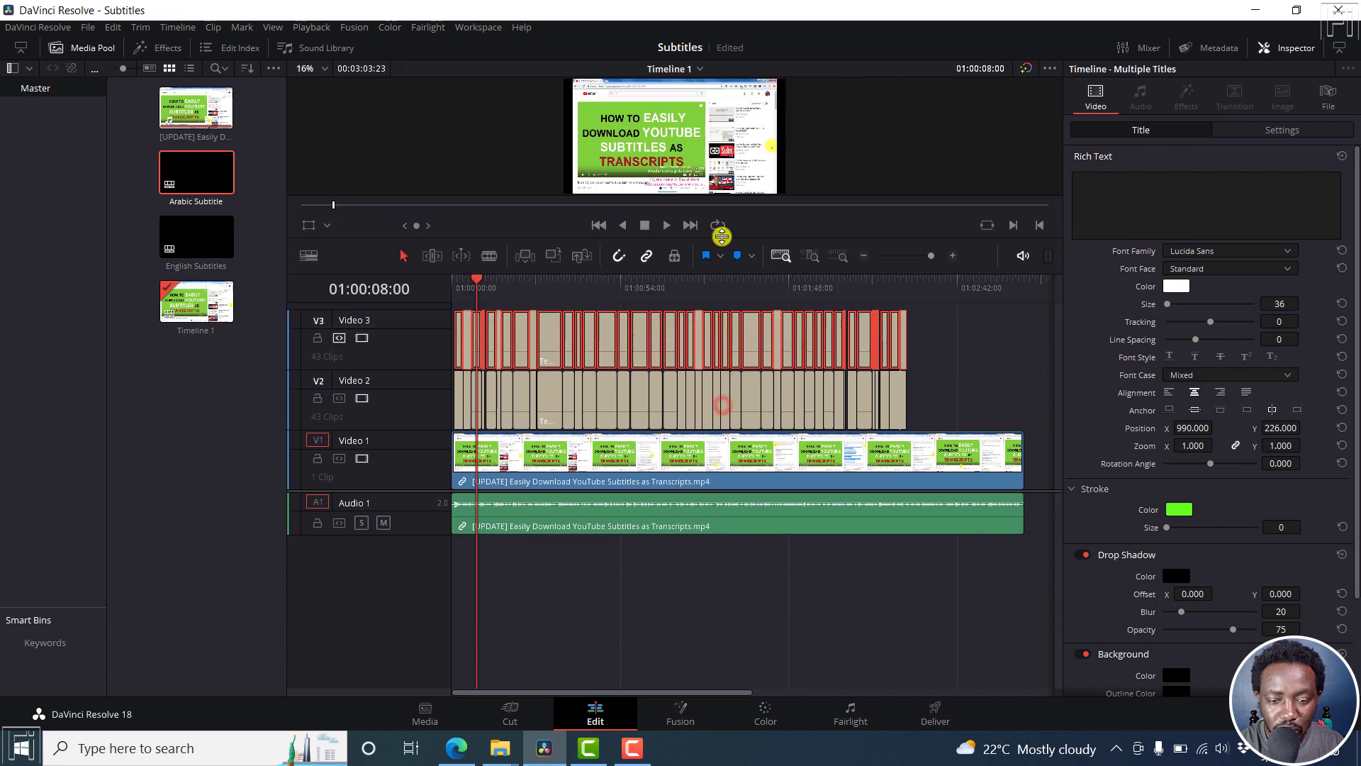
- Replay the section from 01:00:06:09 and place the playhead at 01:00:07:18, where the greeting starts in the audio waveform
{"action": "left_click", "coordinate": [953, 255]}
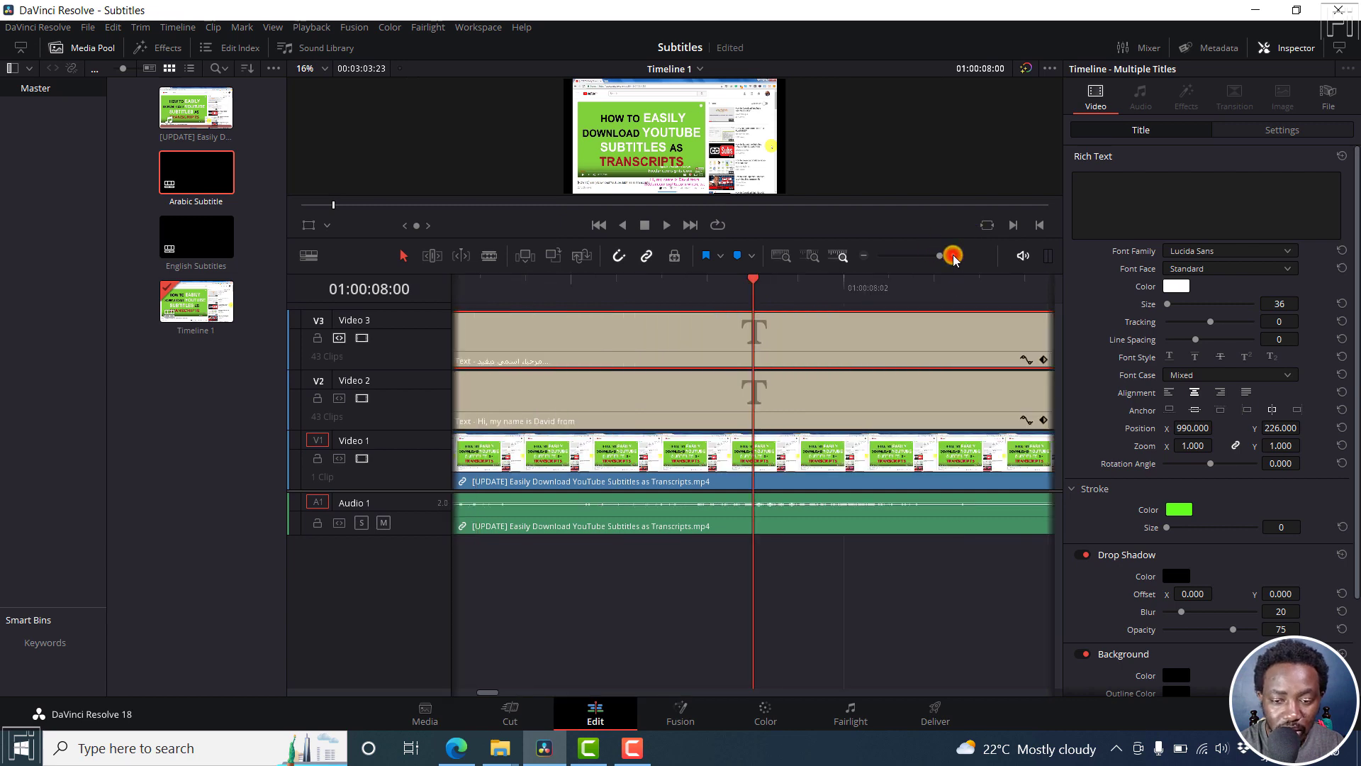
{"action": "left_click", "coordinate": [871, 257]}
{"action": "left_click", "coordinate": [871, 256]}
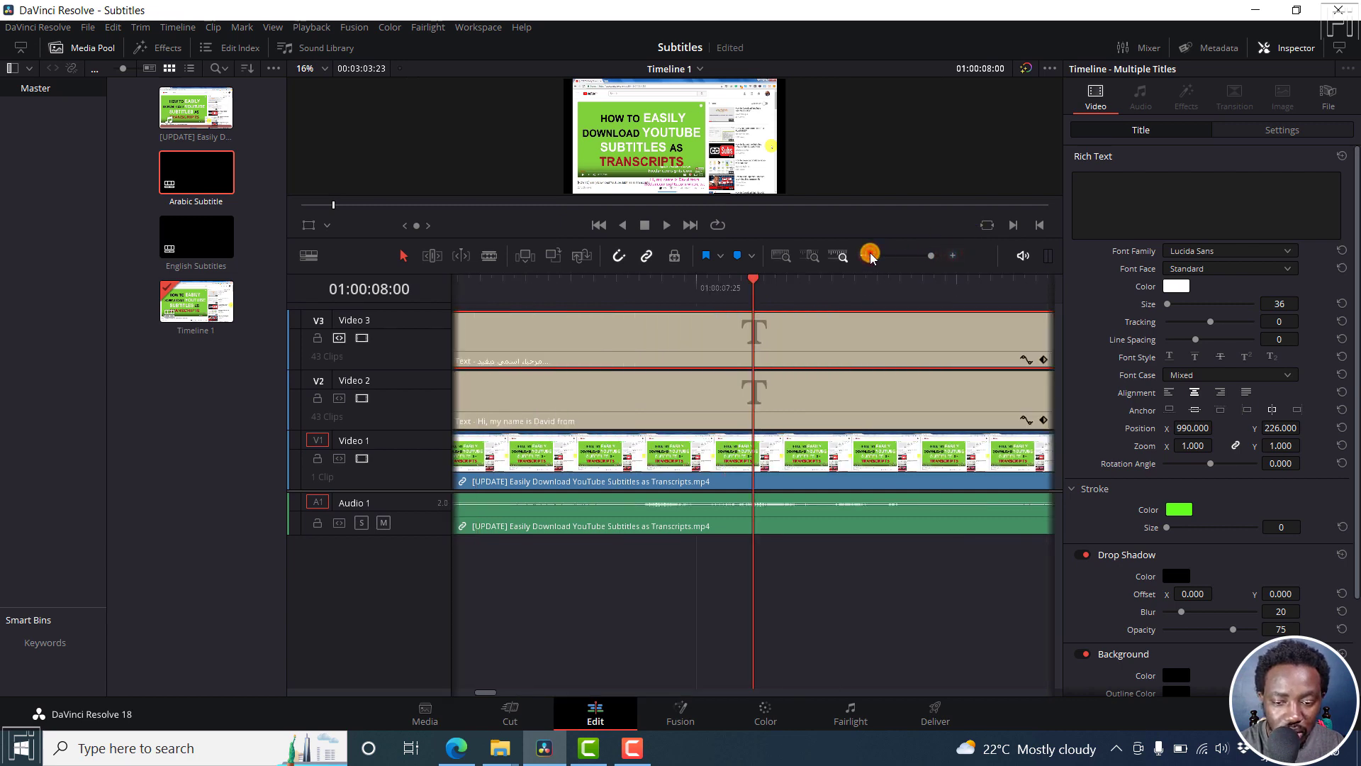
{"action": "left_click", "coordinate": [870, 257]}
{"action": "left_click", "coordinate": [871, 257]}
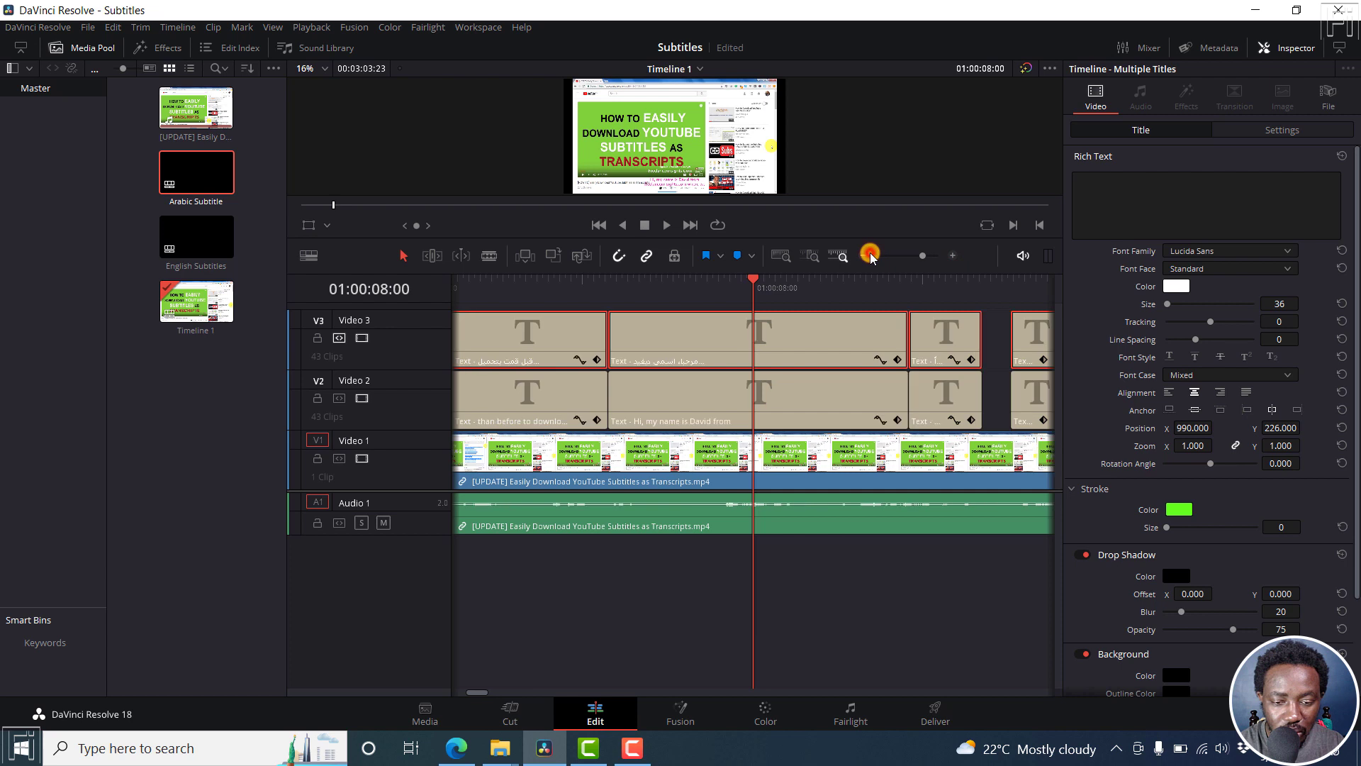
{"action": "left_click", "coordinate": [518, 292]}
{"action": "key", "text": "space"}
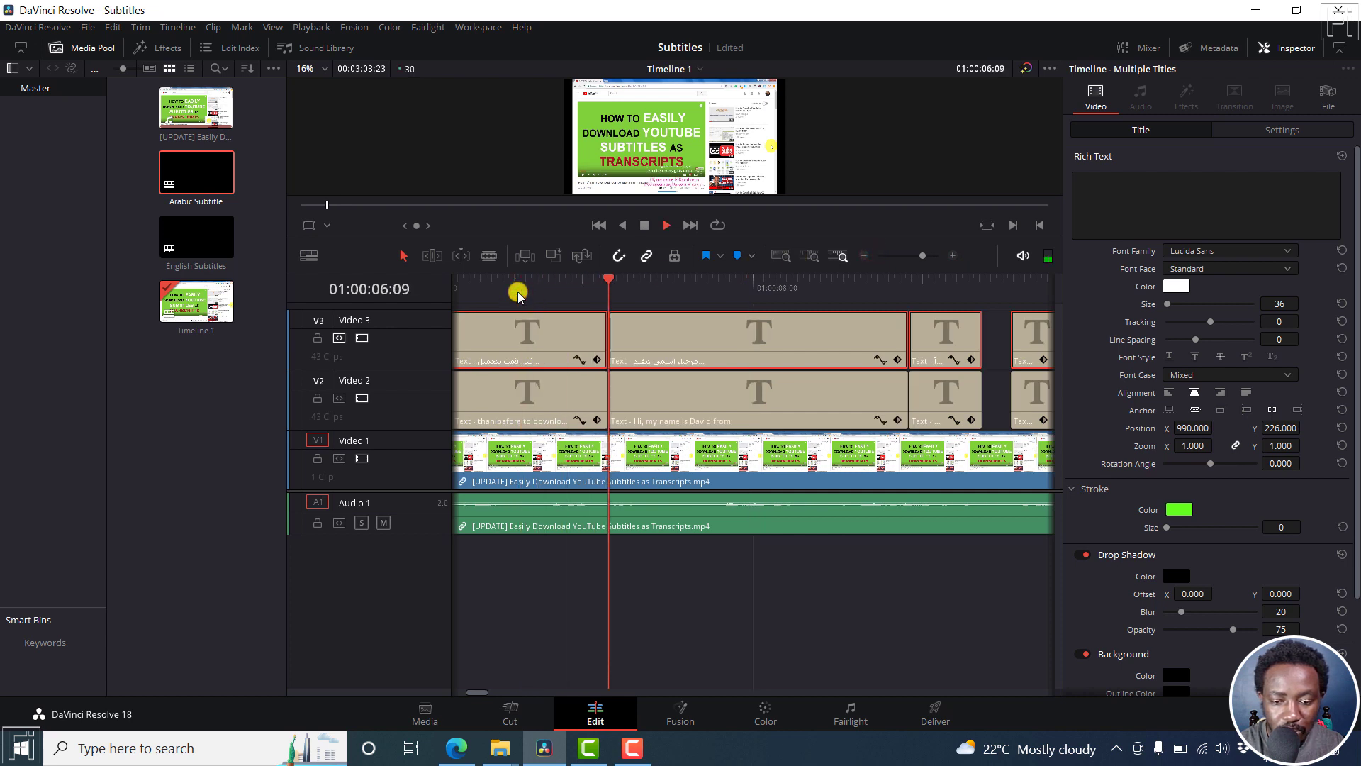
{"action": "key", "text": "space"}
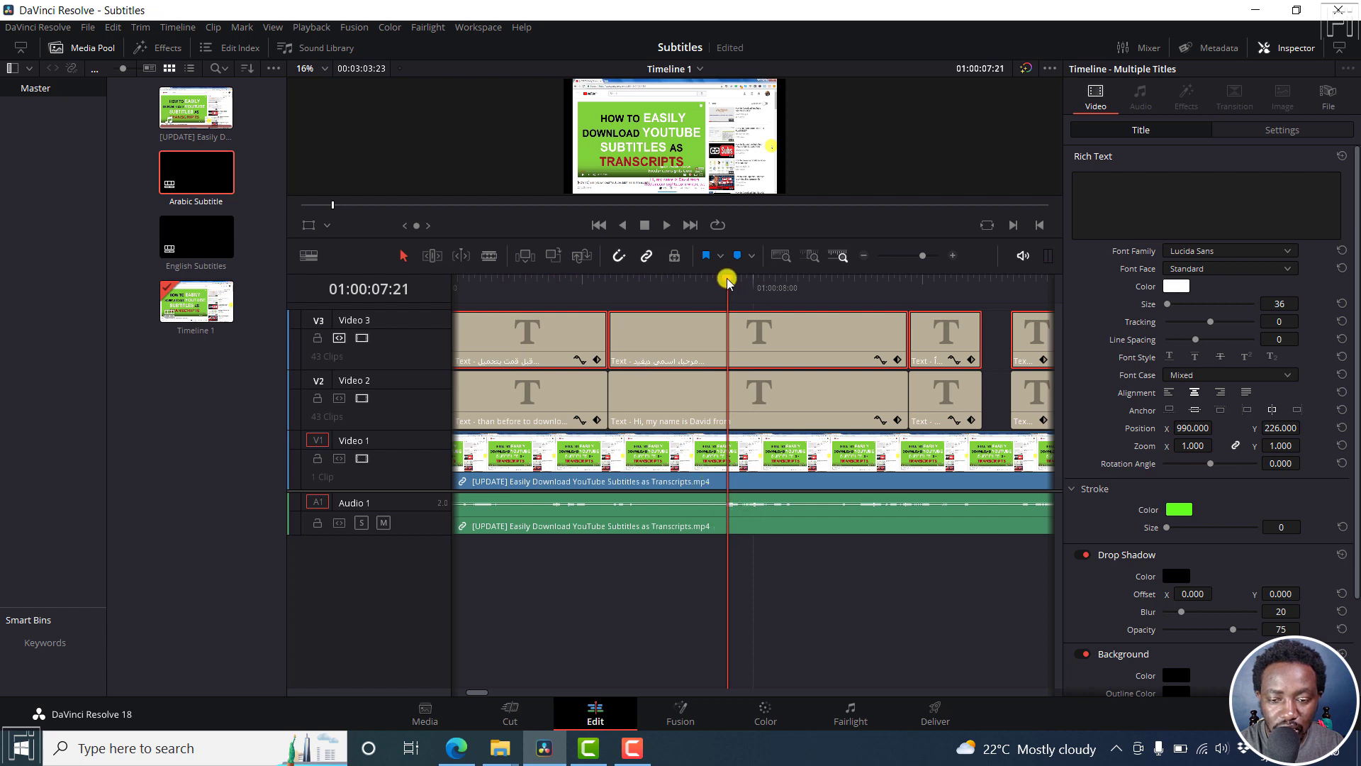
{"action": "left_click_drag", "start_coordinate": [729, 278], "coordinate": [720, 279]}
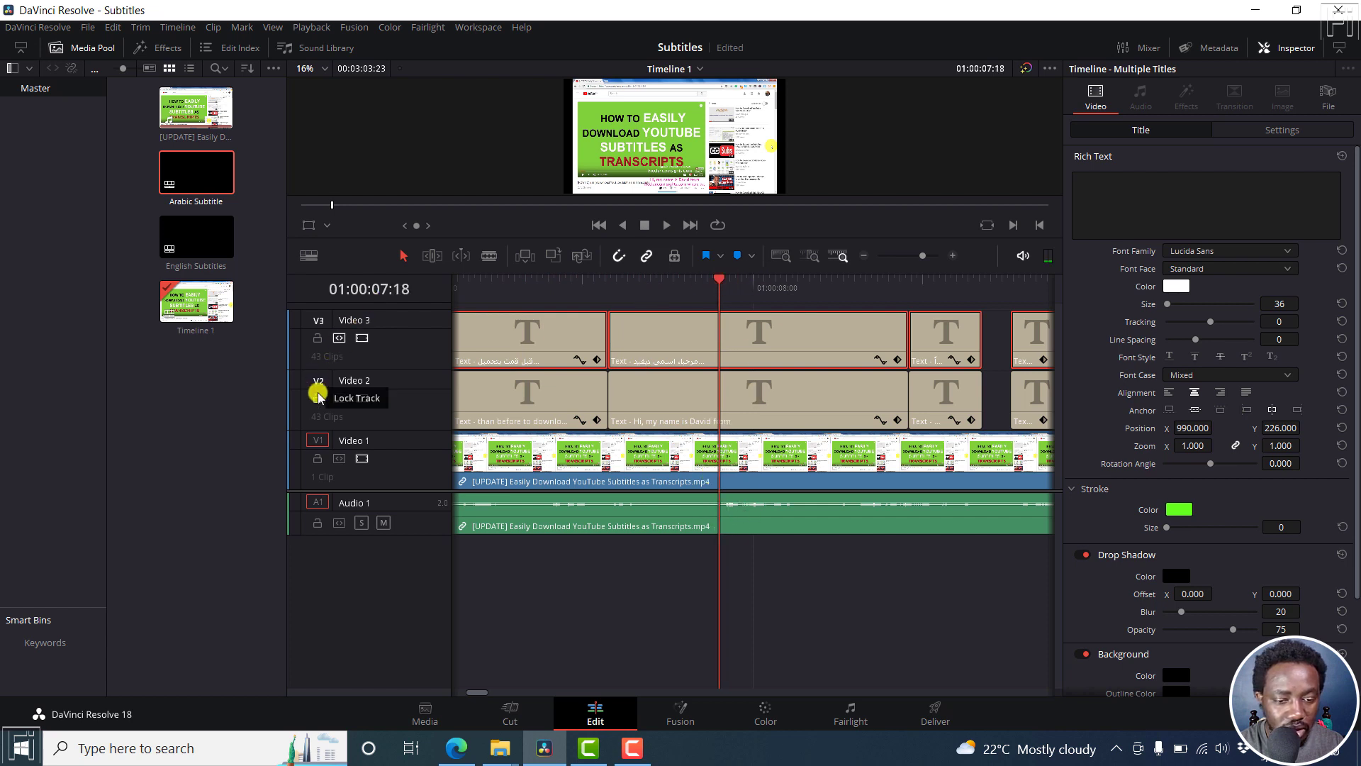
- Turn on auto track selection for Video 1 and Video 2, and deselect the Arabic title clips
{"action": "left_click", "coordinate": [340, 459]}
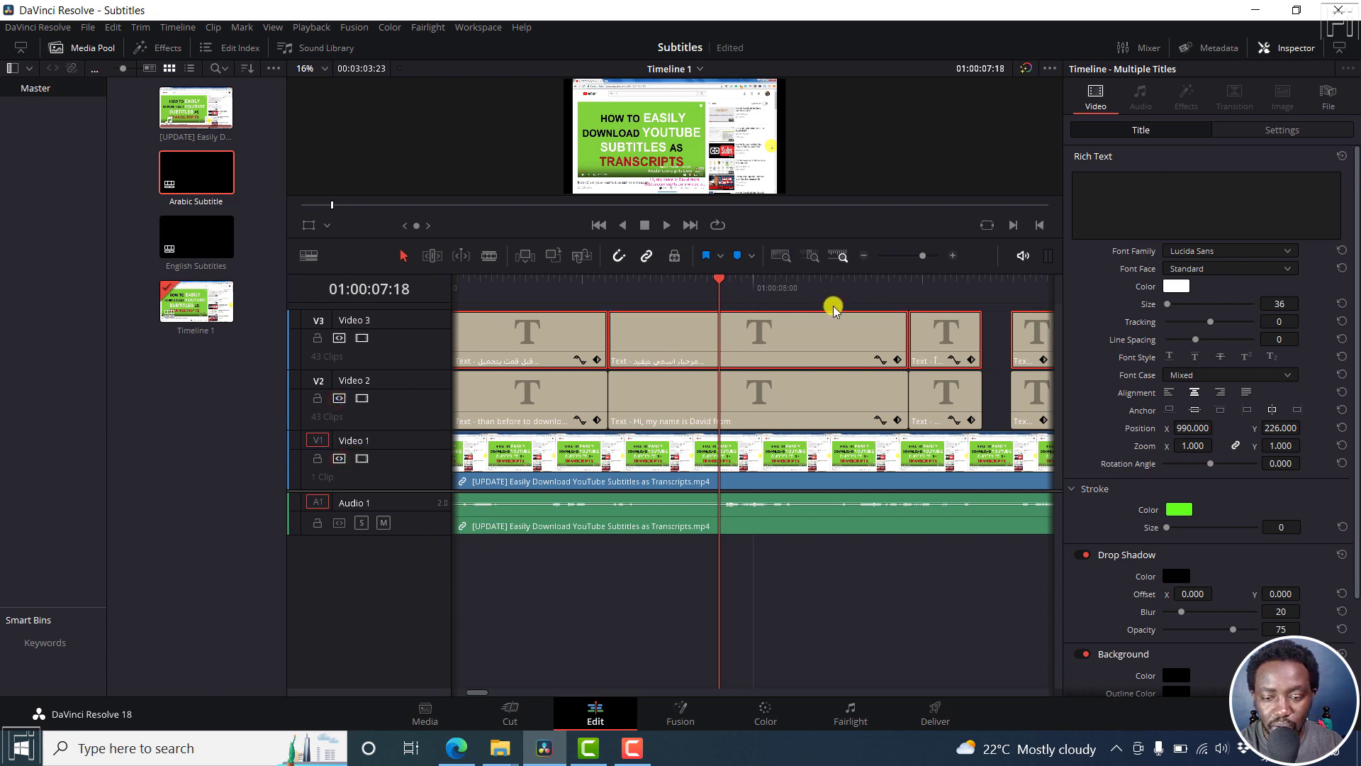
{"action": "left_click", "coordinate": [997, 347]}
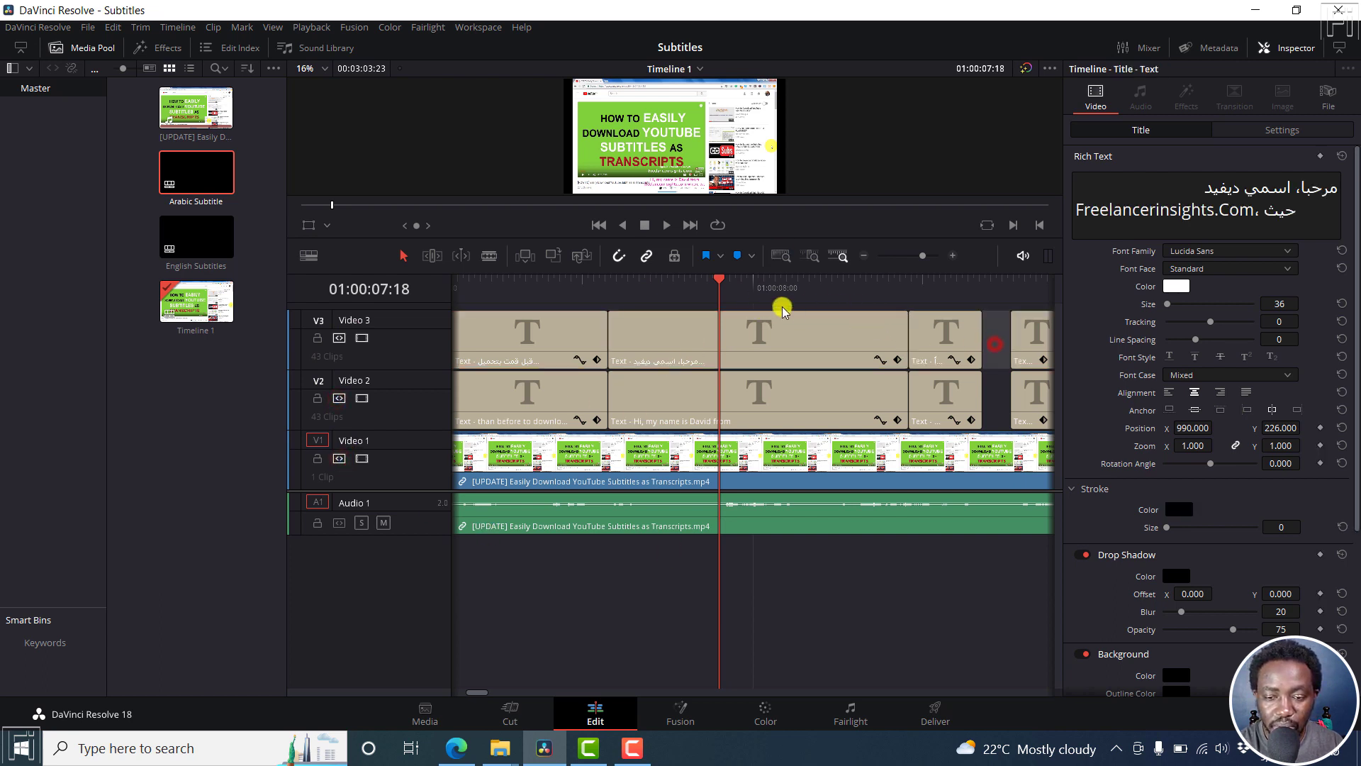
{"action": "left_click_drag", "start_coordinate": [687, 239], "coordinate": [685, 222]}
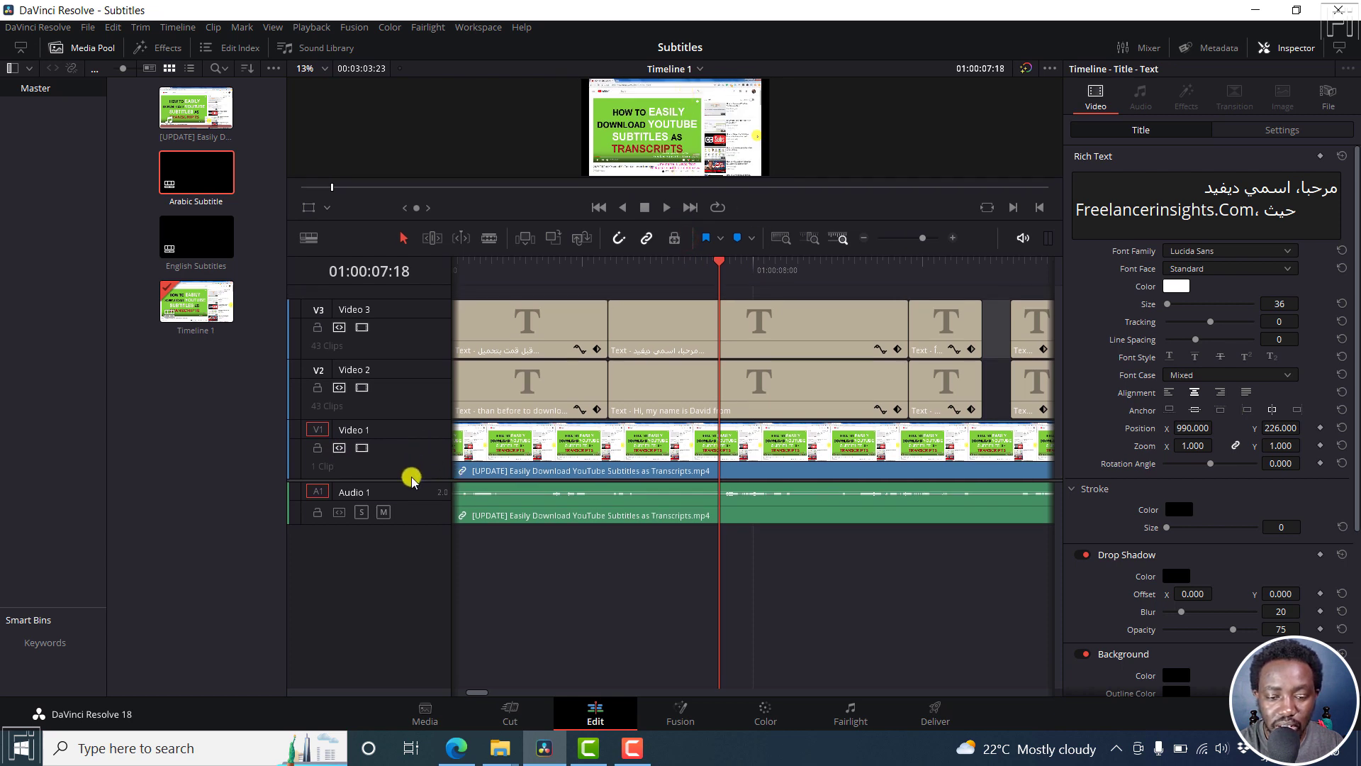
{"action": "left_click_drag", "start_coordinate": [411, 479], "coordinate": [411, 610]}
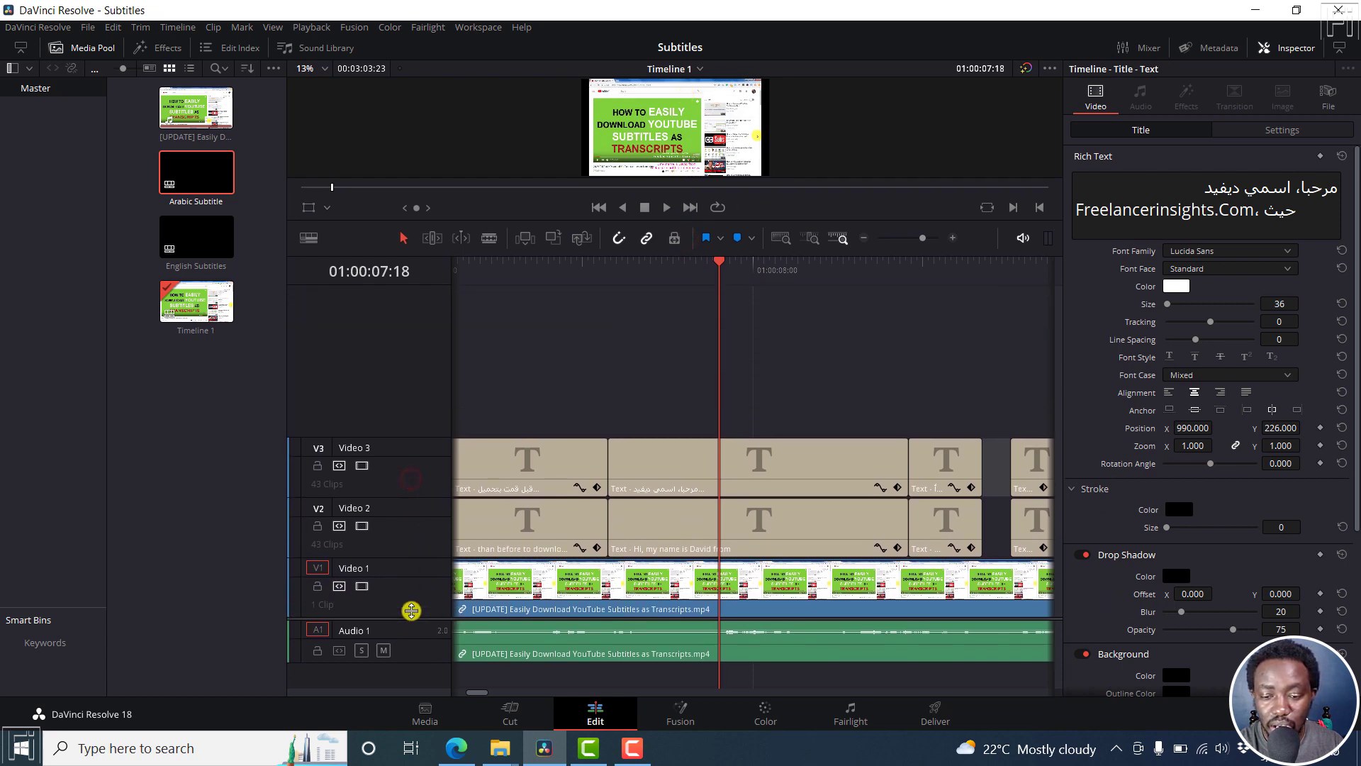
- Shift all title clips from the third one onward on Video 2 and Video 3 forward a few seconds, and place the playhead at 01:00:06:09
{"action": "left_click", "coordinate": [864, 238]}
{"action": "left_click", "coordinate": [865, 238]}
{"action": "left_click", "coordinate": [864, 238]}
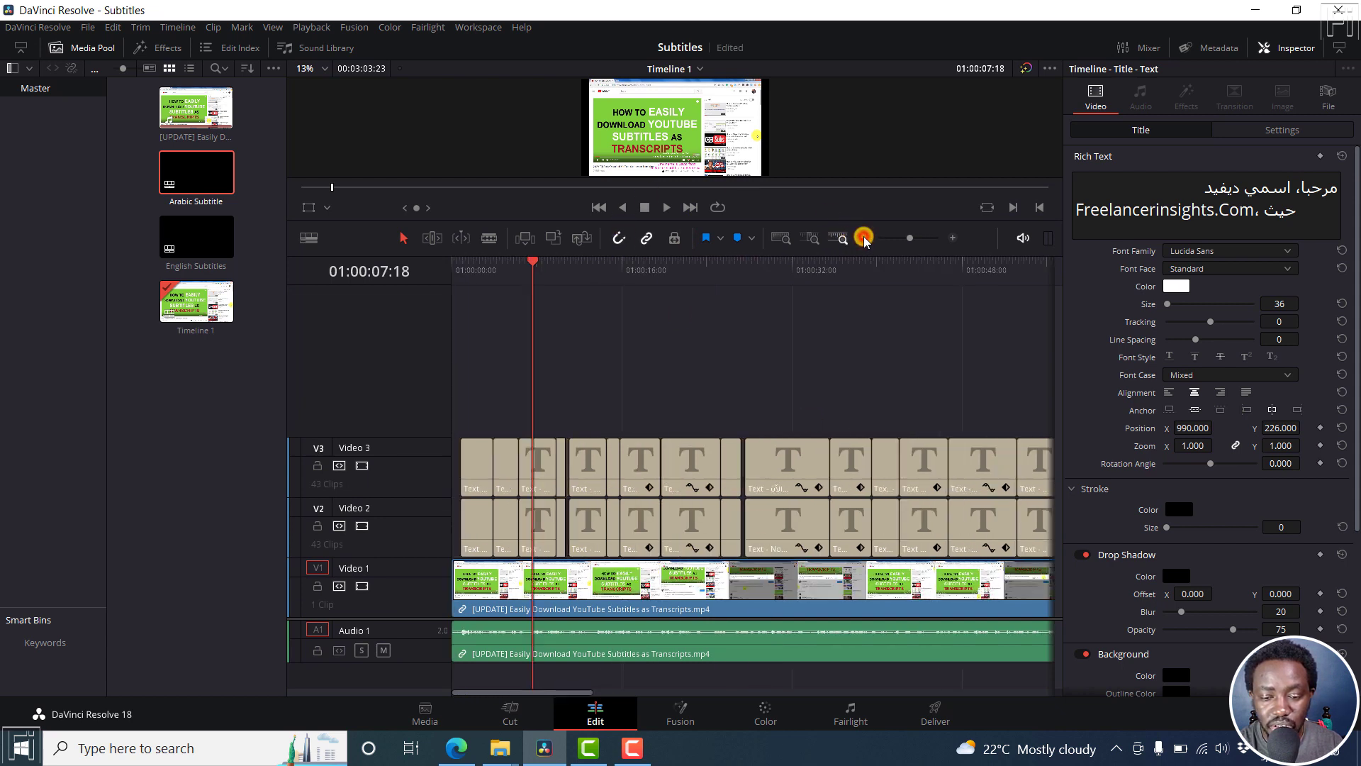
{"action": "left_click", "coordinate": [864, 238]}
{"action": "left_click_drag", "start_coordinate": [493, 411], "coordinate": [675, 499]}
{"action": "left_click_drag", "start_coordinate": [494, 425], "coordinate": [887, 538]}
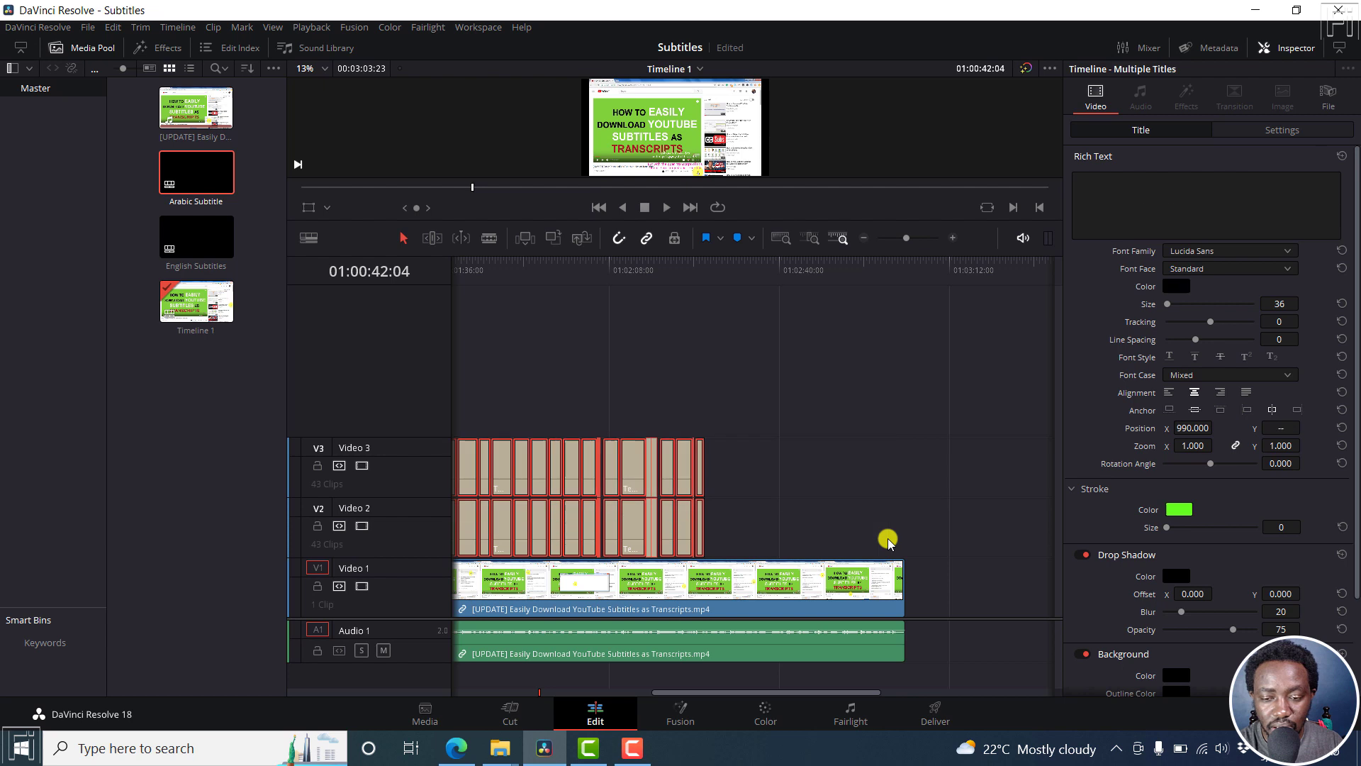
{"action": "left_click", "coordinate": [781, 238]}
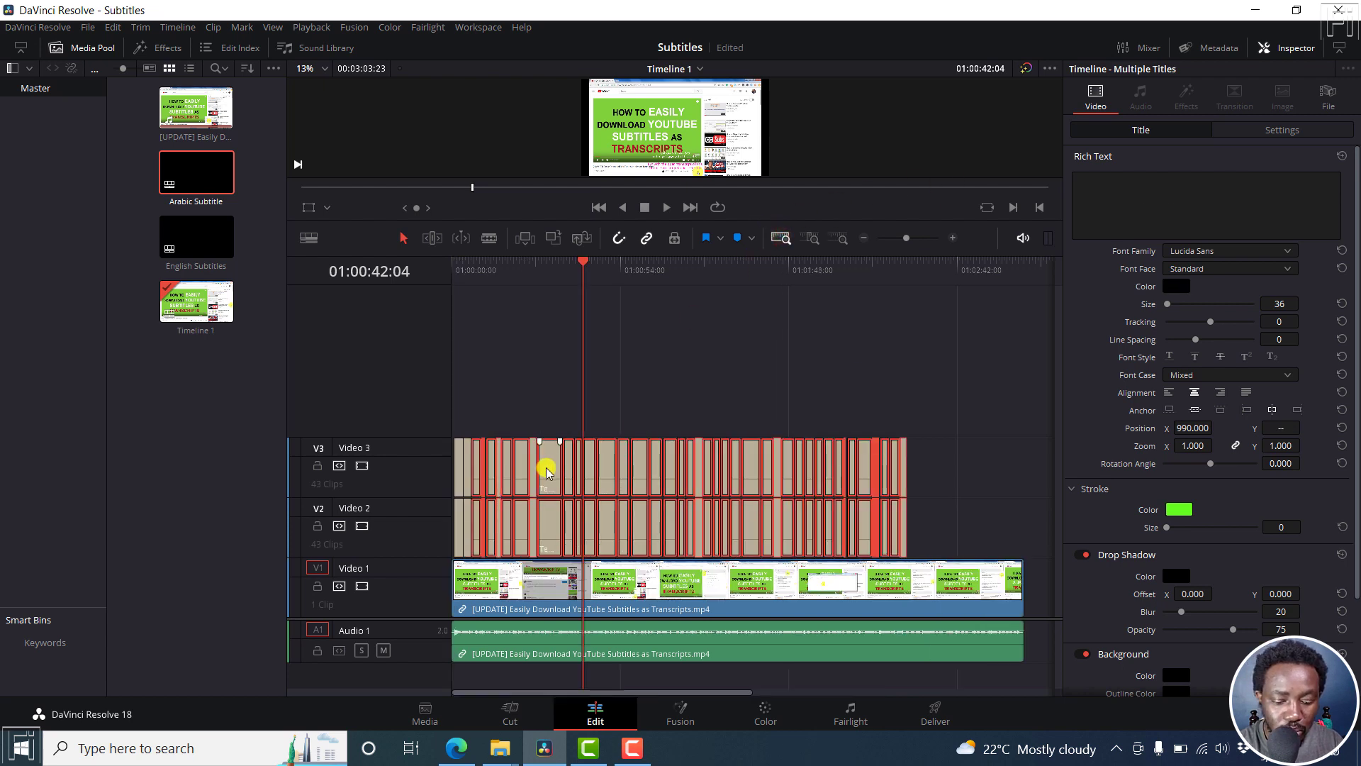
{"action": "left_click_drag", "start_coordinate": [549, 473], "coordinate": [560, 471]}
{"action": "left_click", "coordinate": [469, 270]}
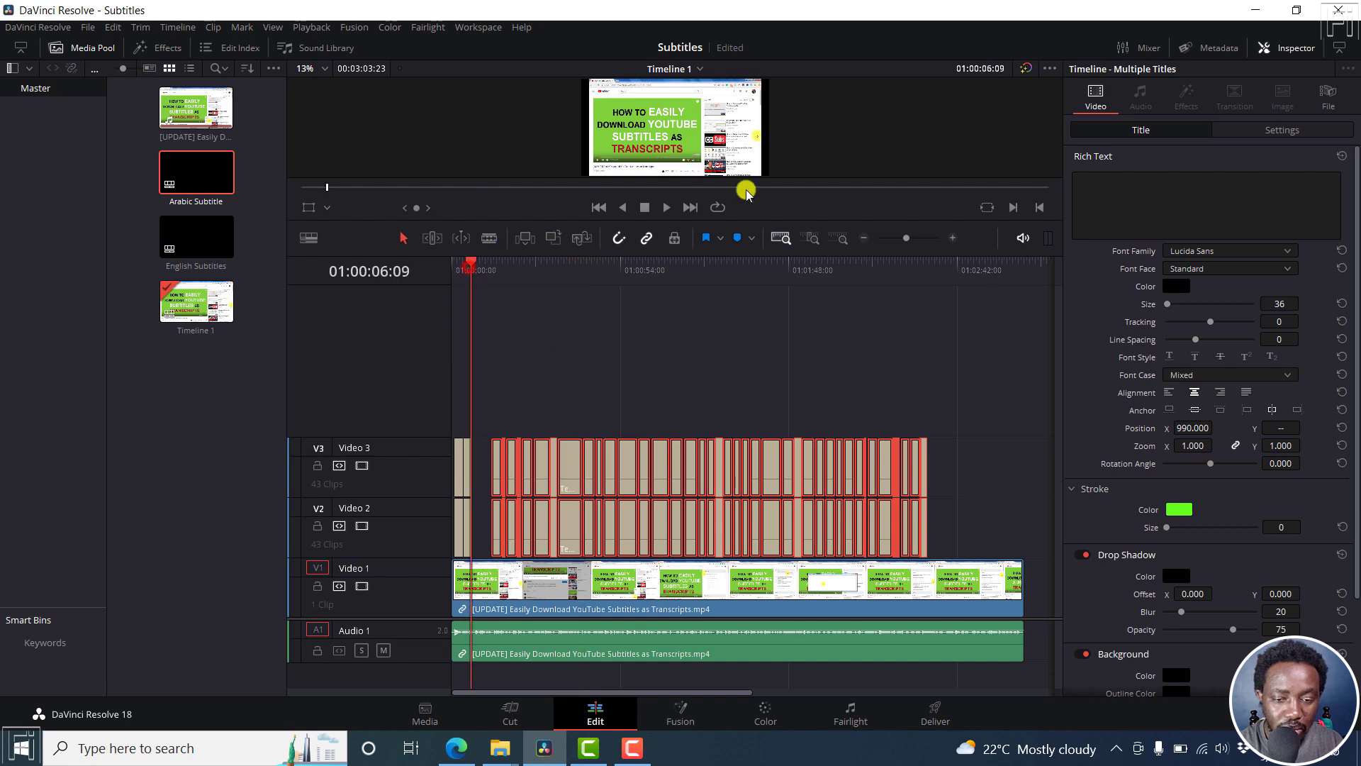
- Move the selected title clips on Video 2 and Video 3 back so the third pair starts just after 01:00:07:00
{"action": "left_click", "coordinate": [954, 238]}
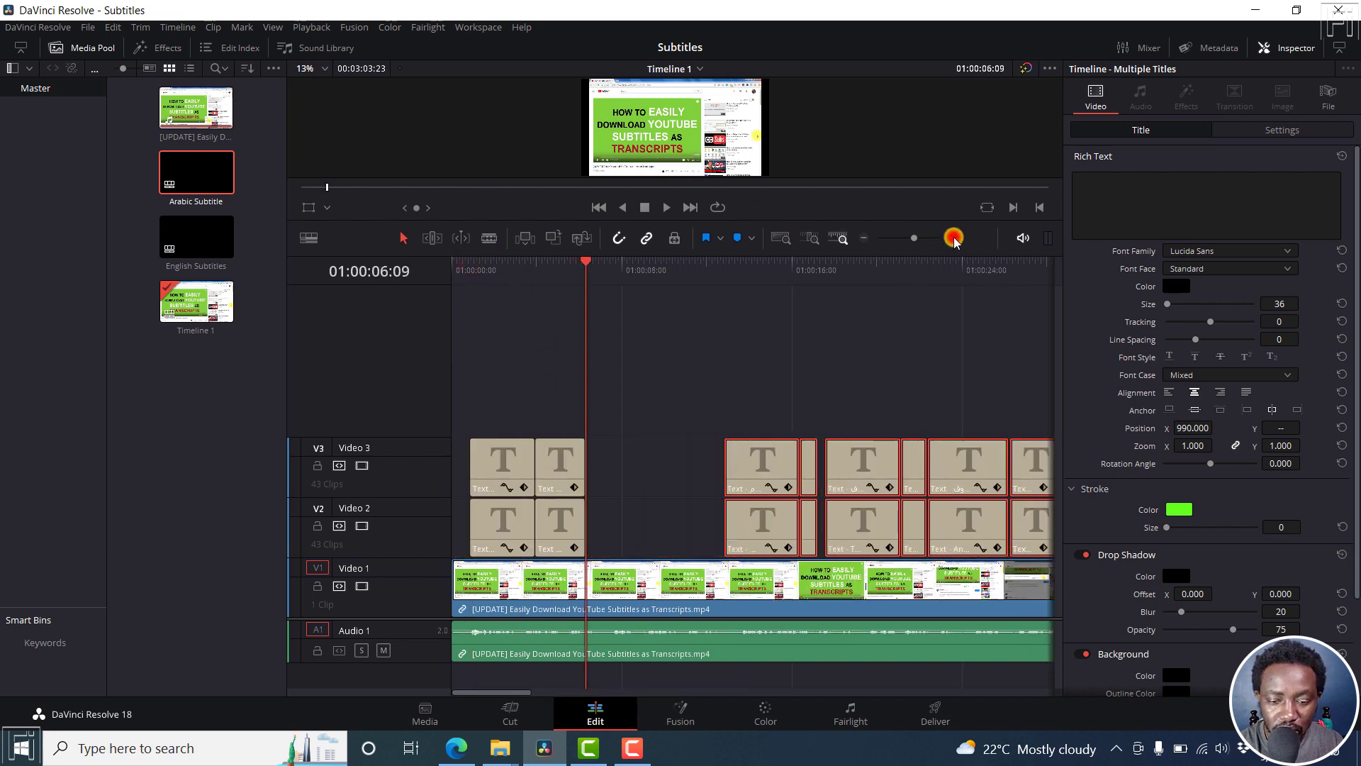
{"action": "left_click", "coordinate": [953, 237]}
{"action": "mouse_move", "coordinate": [1025, 462]}
{"action": "left_mouse_down"}
{"action": "mouse_move", "coordinate": [794, 505]}
{"action": "mouse_move", "coordinate": [791, 467]}
{"action": "left_mouse_up"}
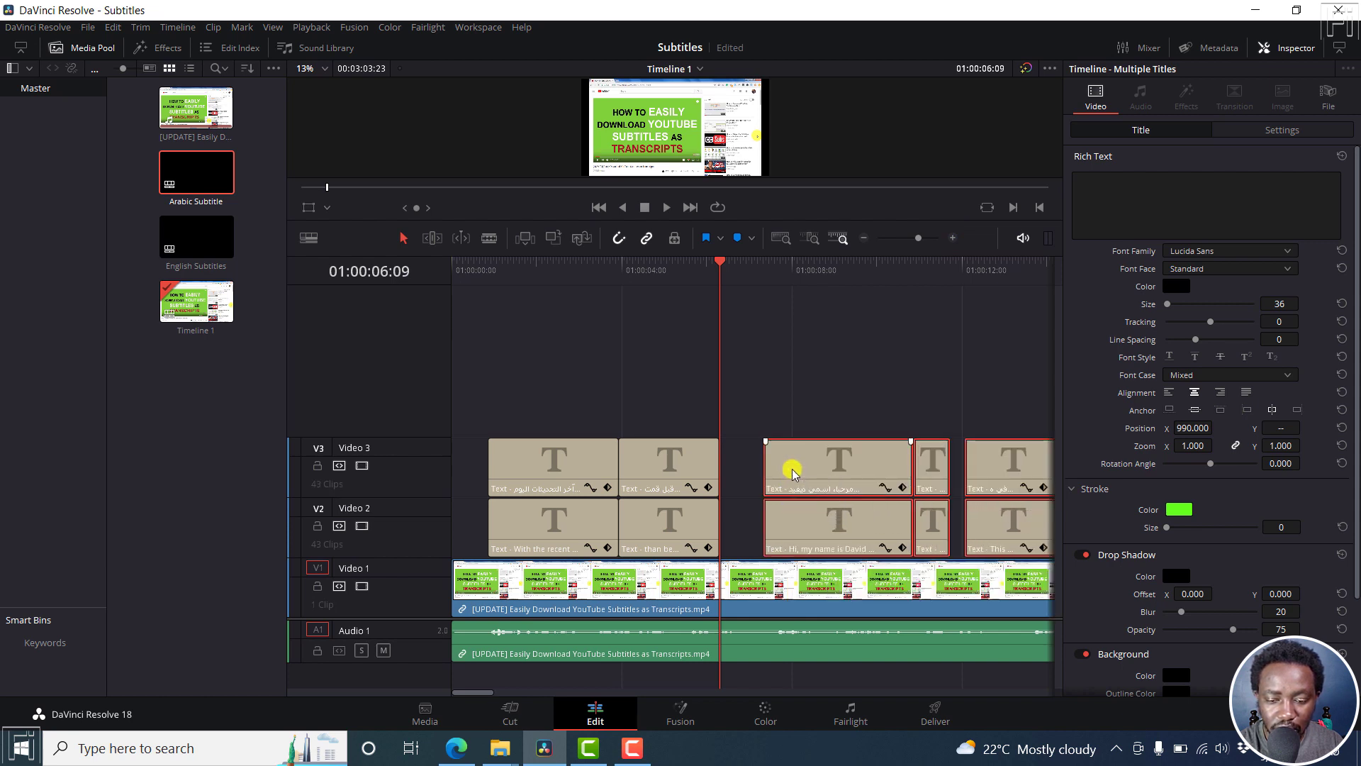
- Play from 01:00:04:14 to 01:00:07:07 and extend the second title clips on Video 2 and Video 3 to the playhead
{"action": "left_click", "coordinate": [643, 276]}
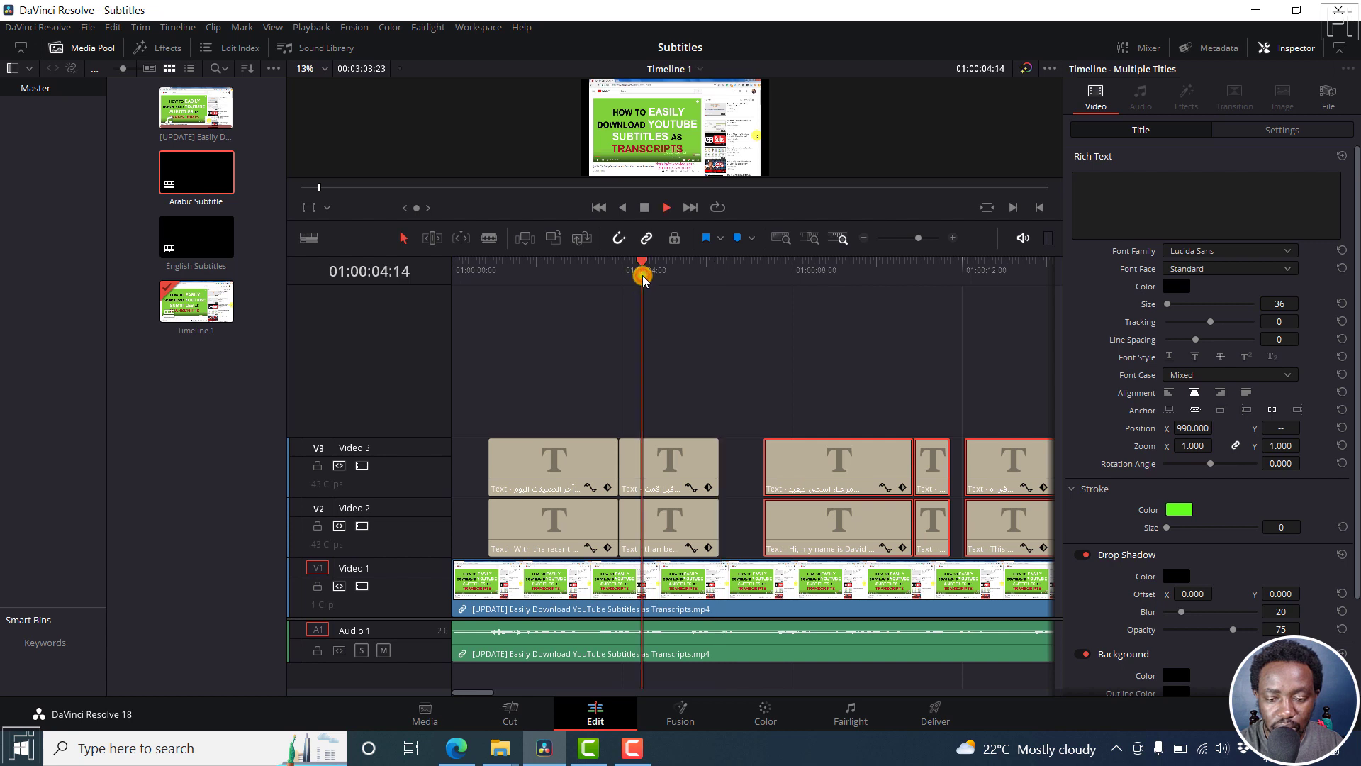
{"action": "key", "text": "space"}
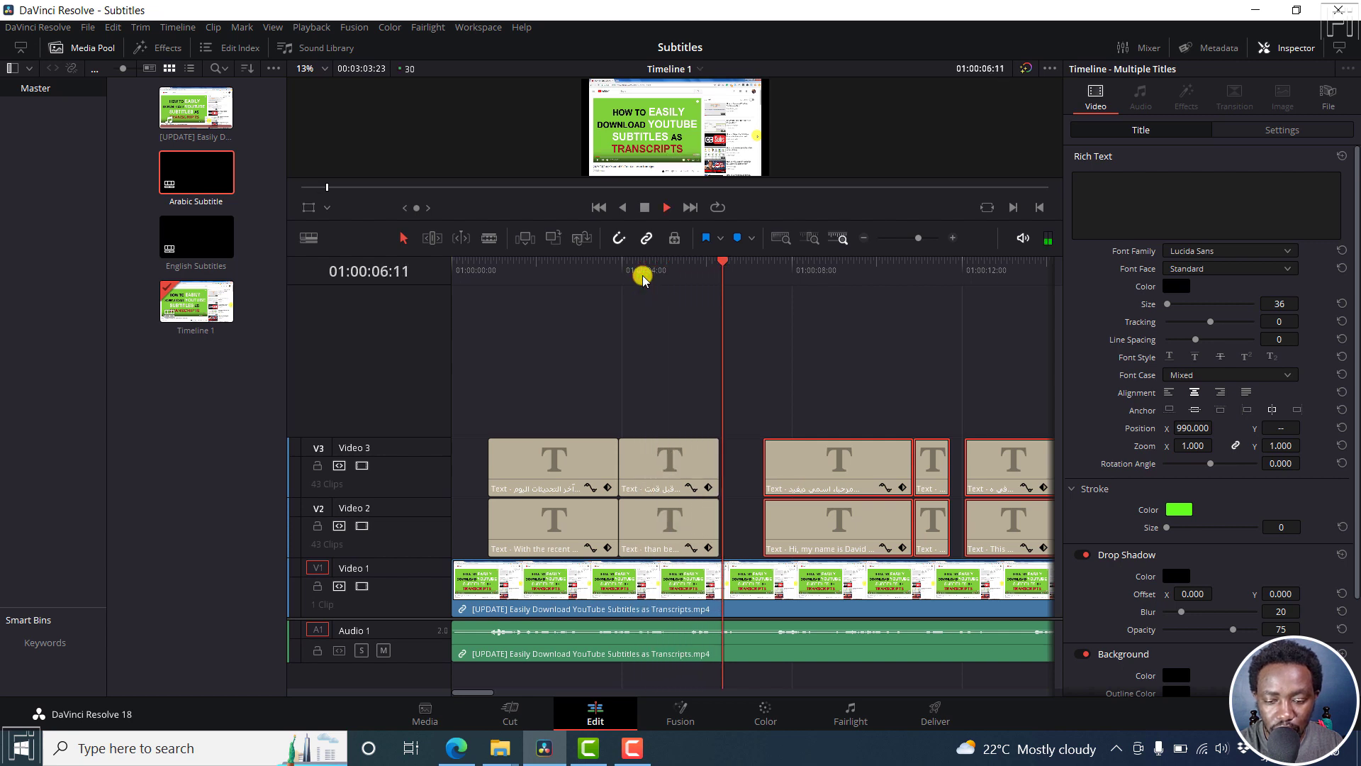
{"action": "key", "text": "space"}
{"action": "left_click", "coordinate": [743, 425]}
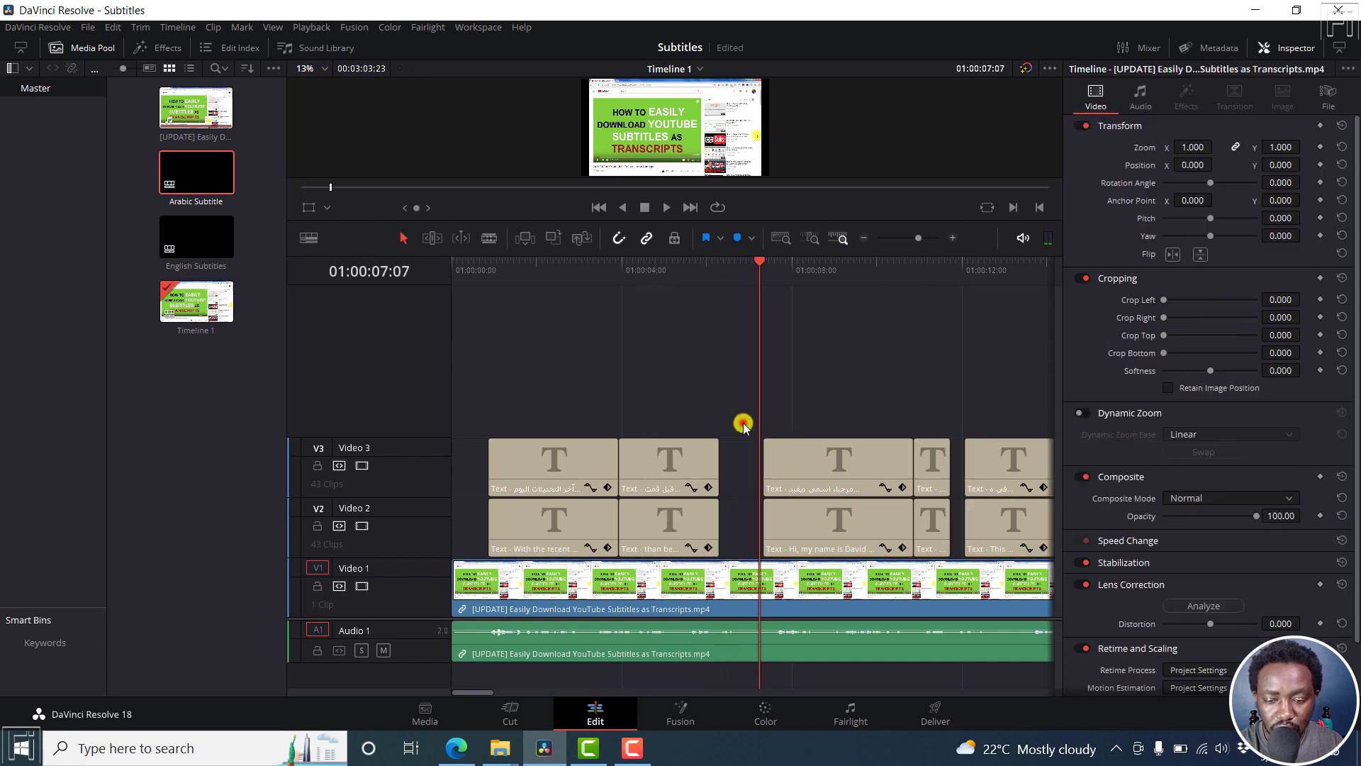
{"action": "left_click_drag", "start_coordinate": [719, 467], "coordinate": [759, 468]}
{"action": "left_click_drag", "start_coordinate": [718, 522], "coordinate": [759, 521]}
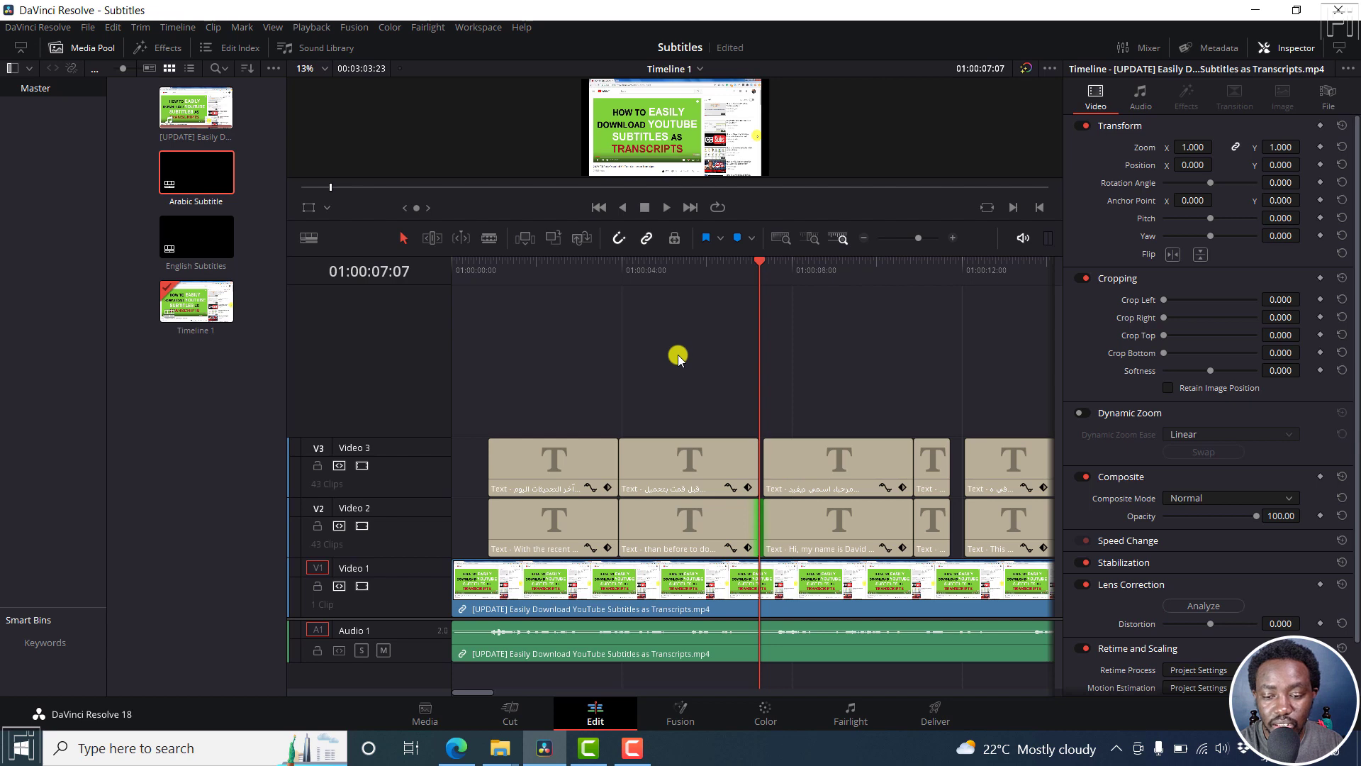
- Play on in an enlarged viewer to check both subtitles against the audio, stopping at 01:00:13:00
{"action": "key", "text": "space"}
{"action": "key", "text": "space"}
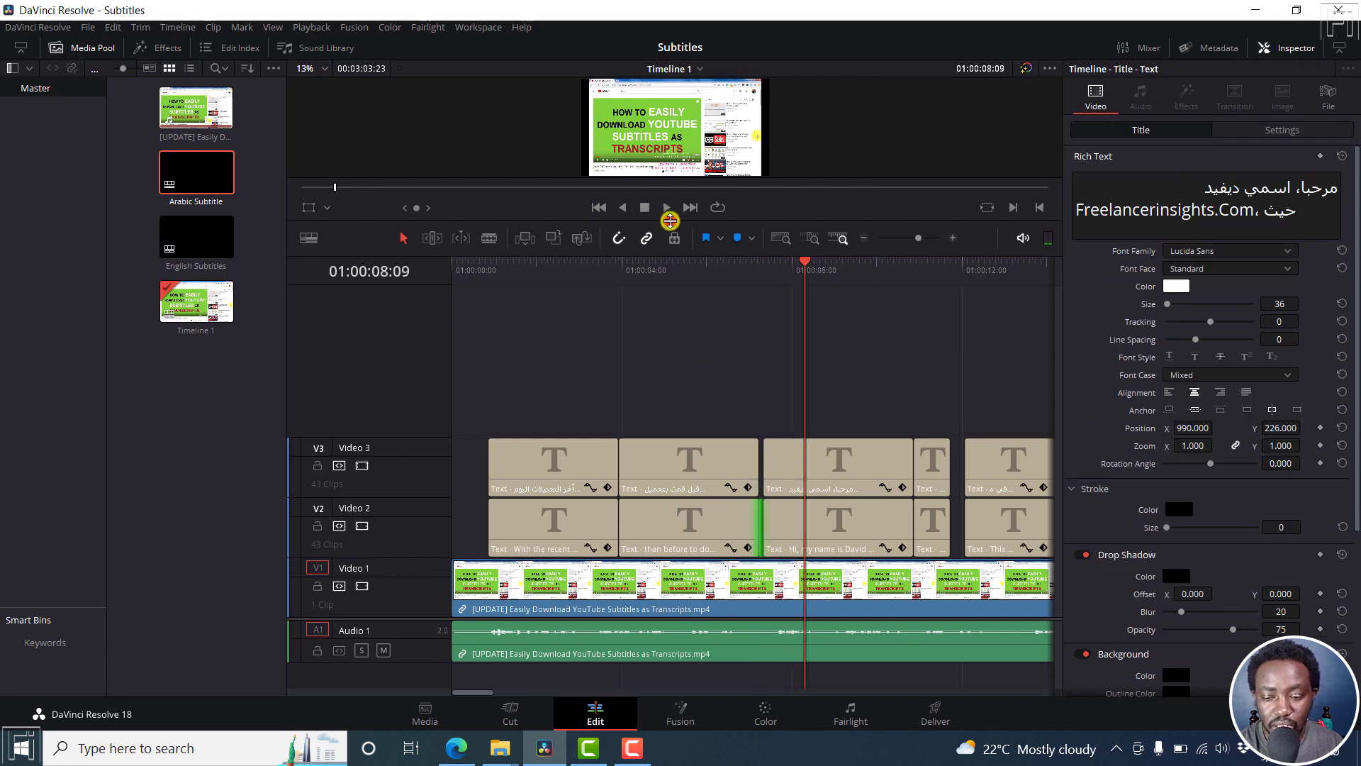
{"action": "left_click_drag", "start_coordinate": [670, 221], "coordinate": [670, 448]}
{"action": "key", "text": "space"}
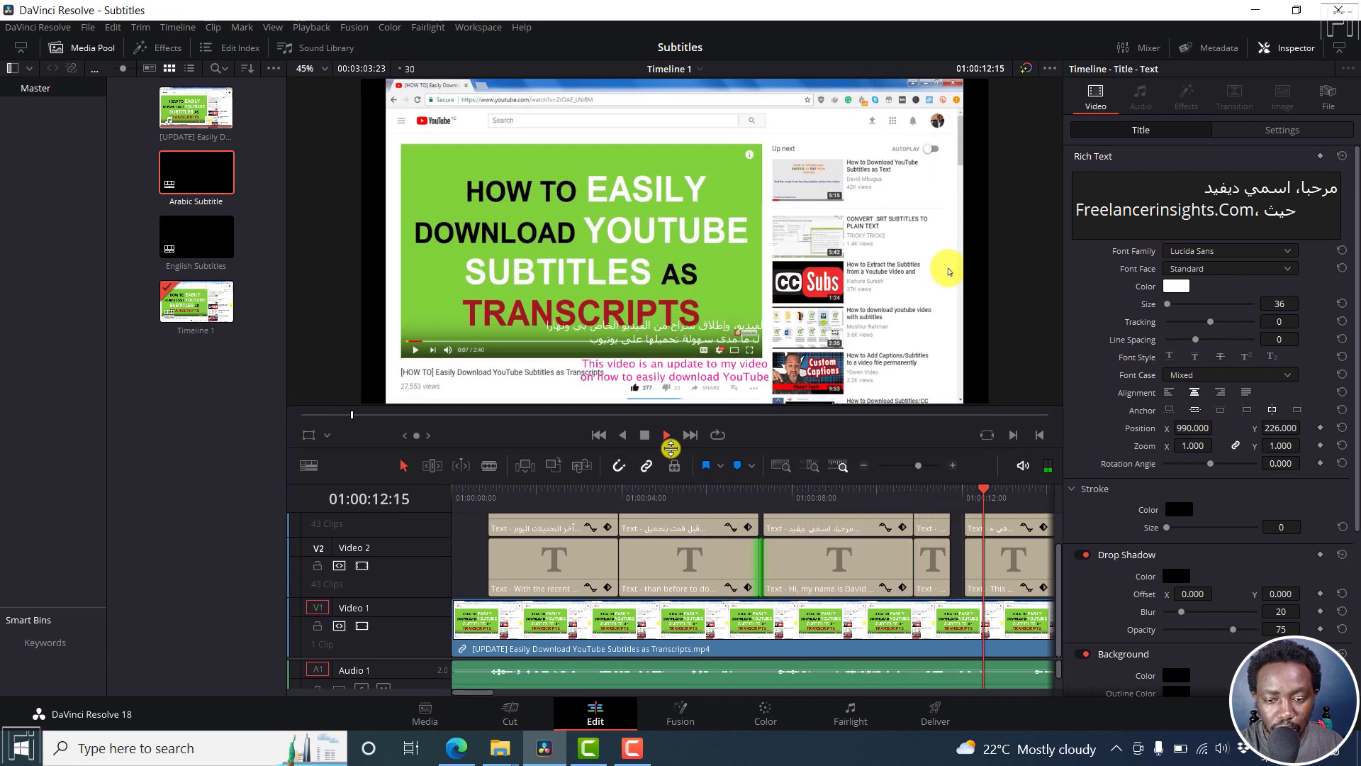
{"action": "key", "text": "space"}
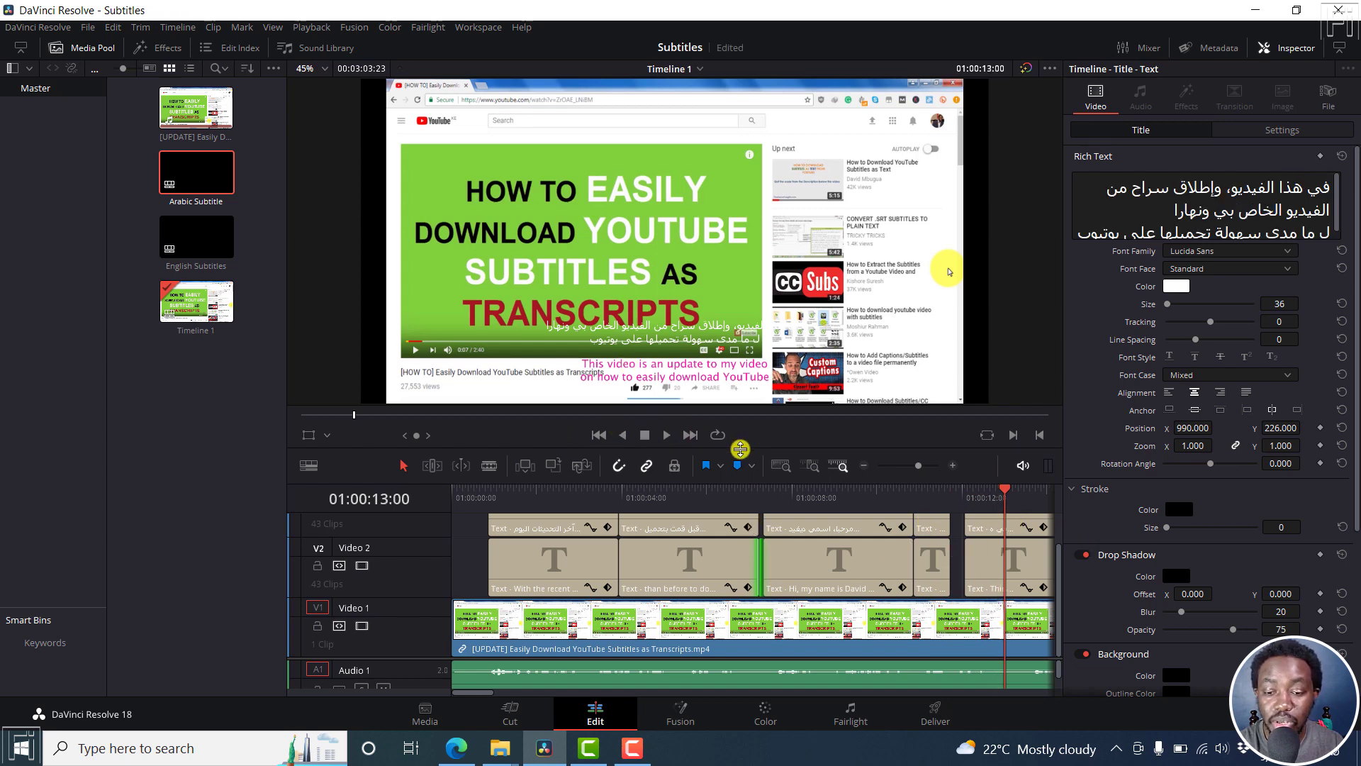
{"action": "left_click_drag", "start_coordinate": [741, 448], "coordinate": [799, 499]}
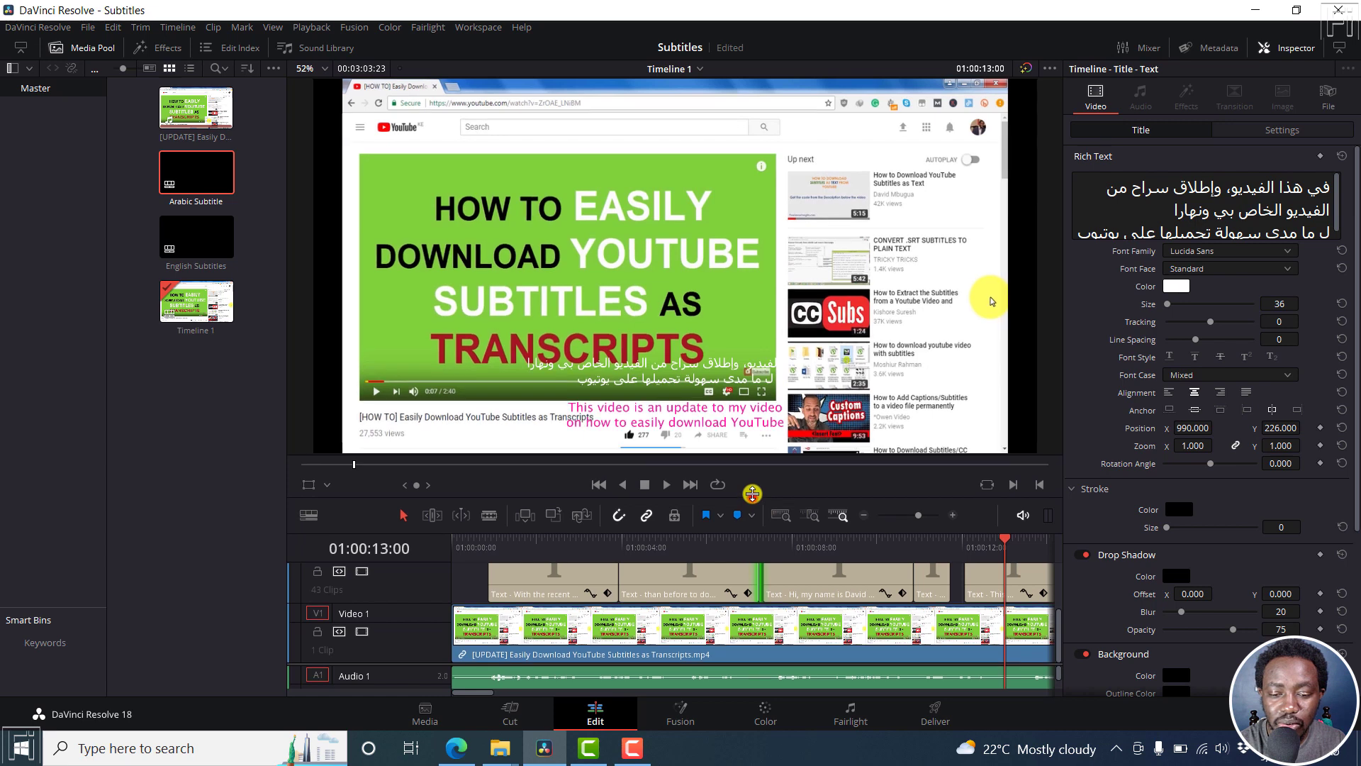
- Shrink the viewer to reveal all the tracks and add a subtitle track to the timeline
{"action": "left_click_drag", "start_coordinate": [752, 500], "coordinate": [749, 308]}
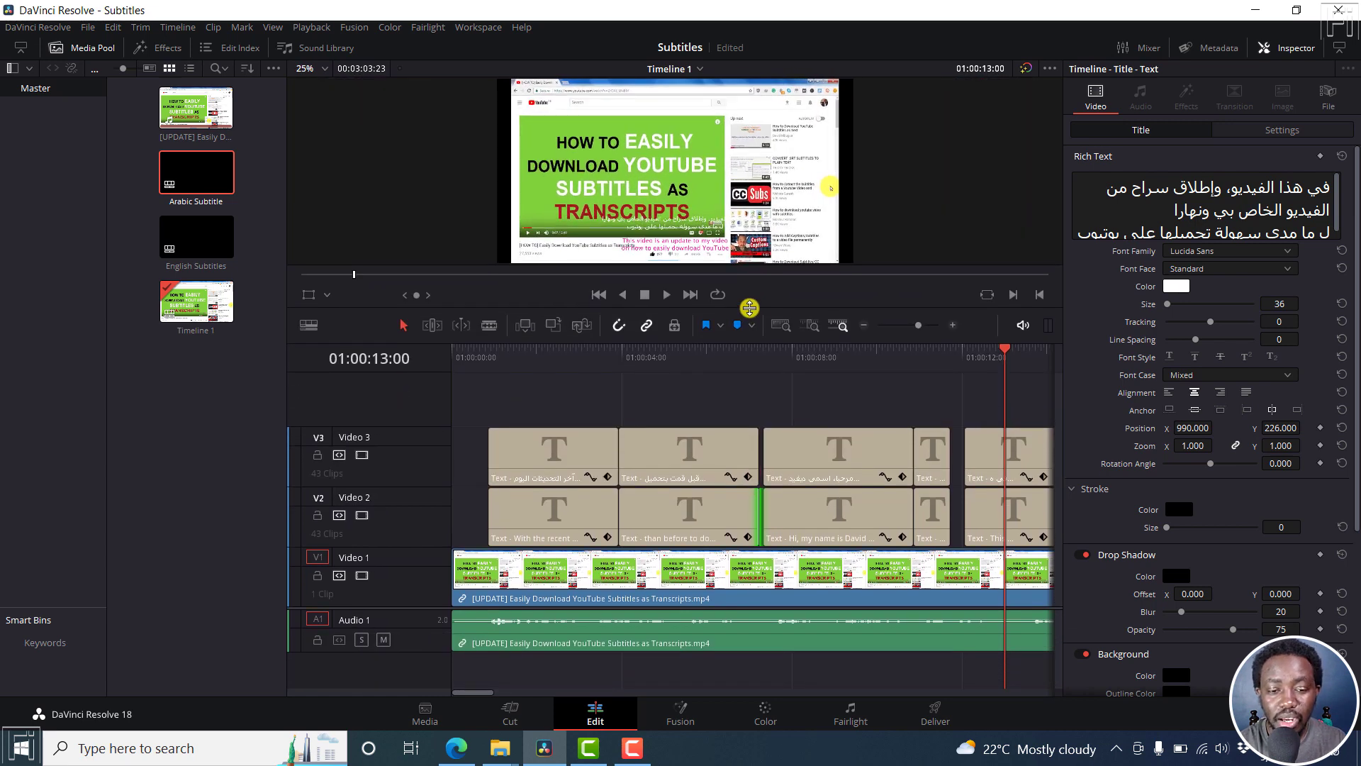
{"action": "right_click", "coordinate": [412, 405]}
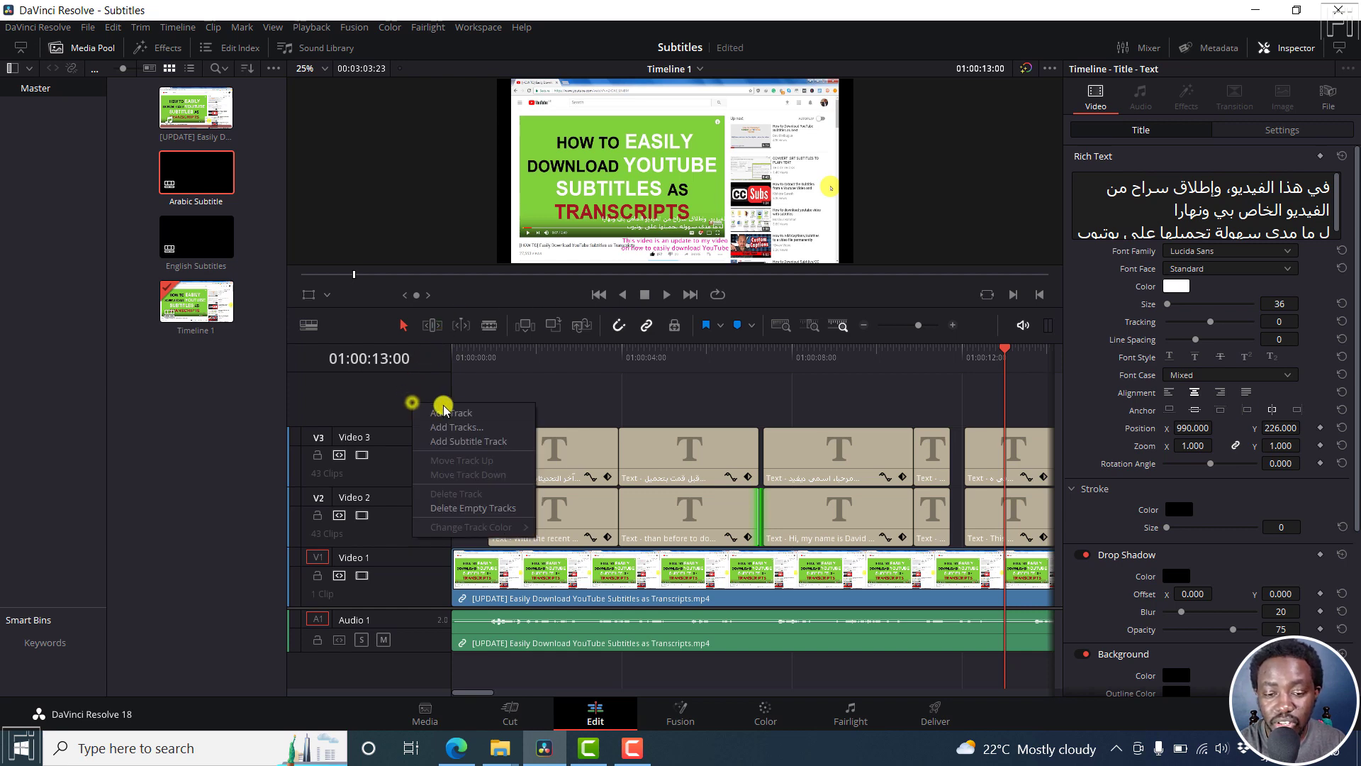
{"action": "left_click", "coordinate": [482, 444]}
{"action": "left_click", "coordinate": [480, 534]}
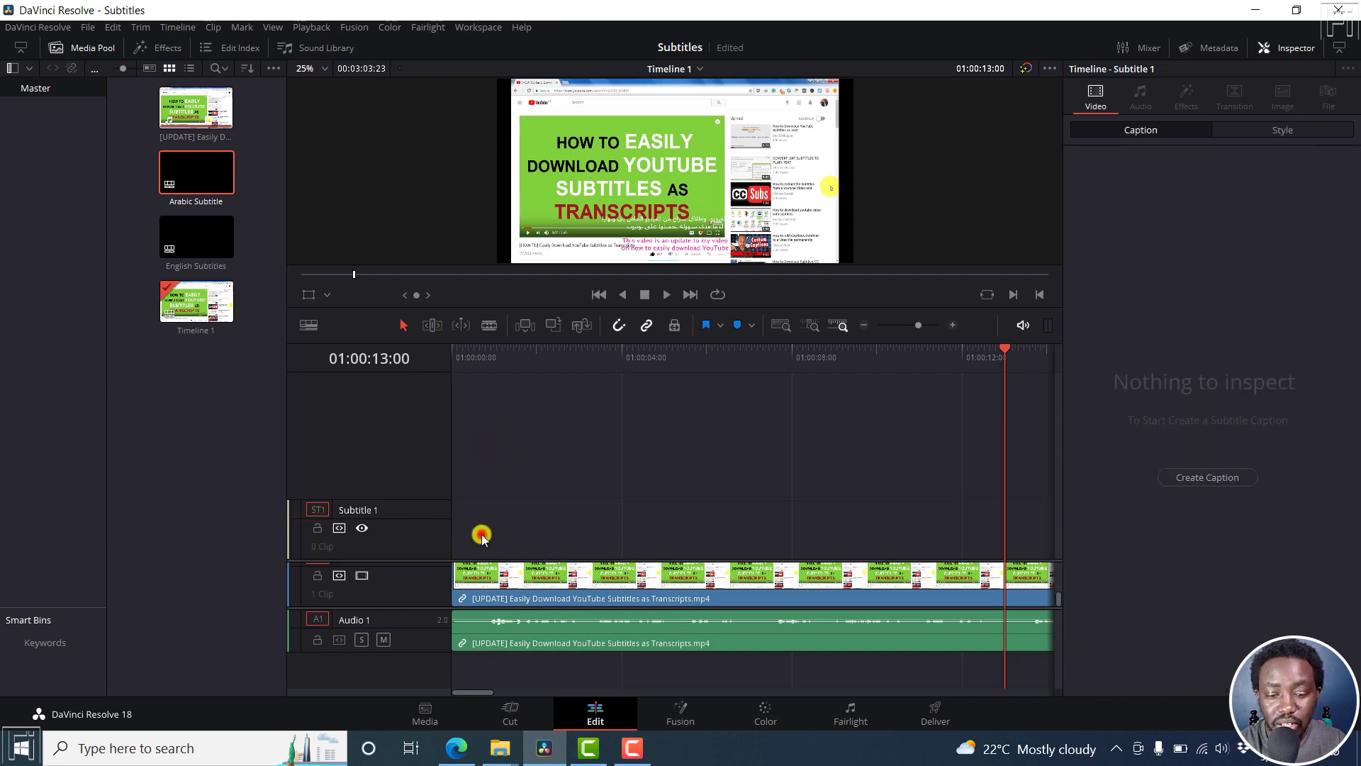
- Add a subtitle region to the Subtitle 1 track and place a subtitle in it at 01:00:13:00
{"action": "right_click", "coordinate": [482, 537]}
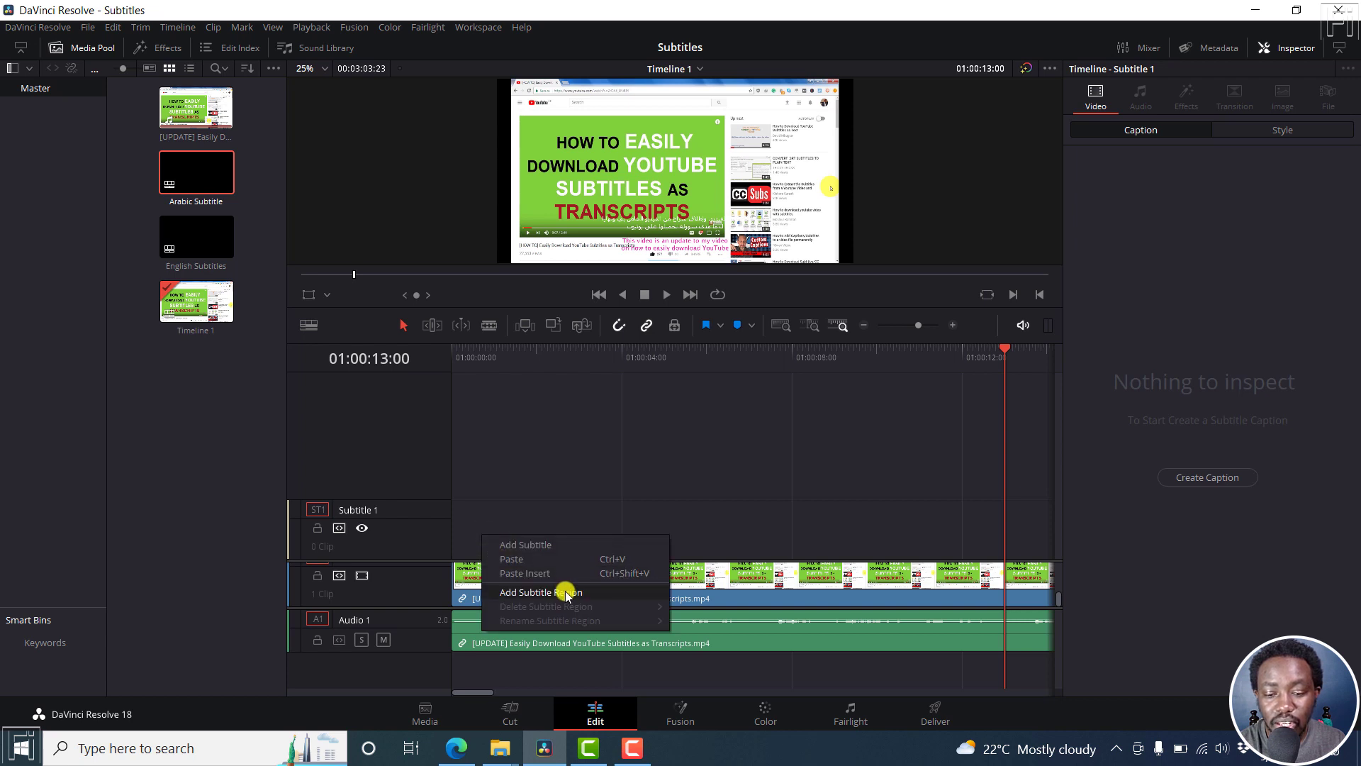
{"action": "left_click", "coordinate": [562, 592]}
{"action": "left_click", "coordinate": [503, 550]}
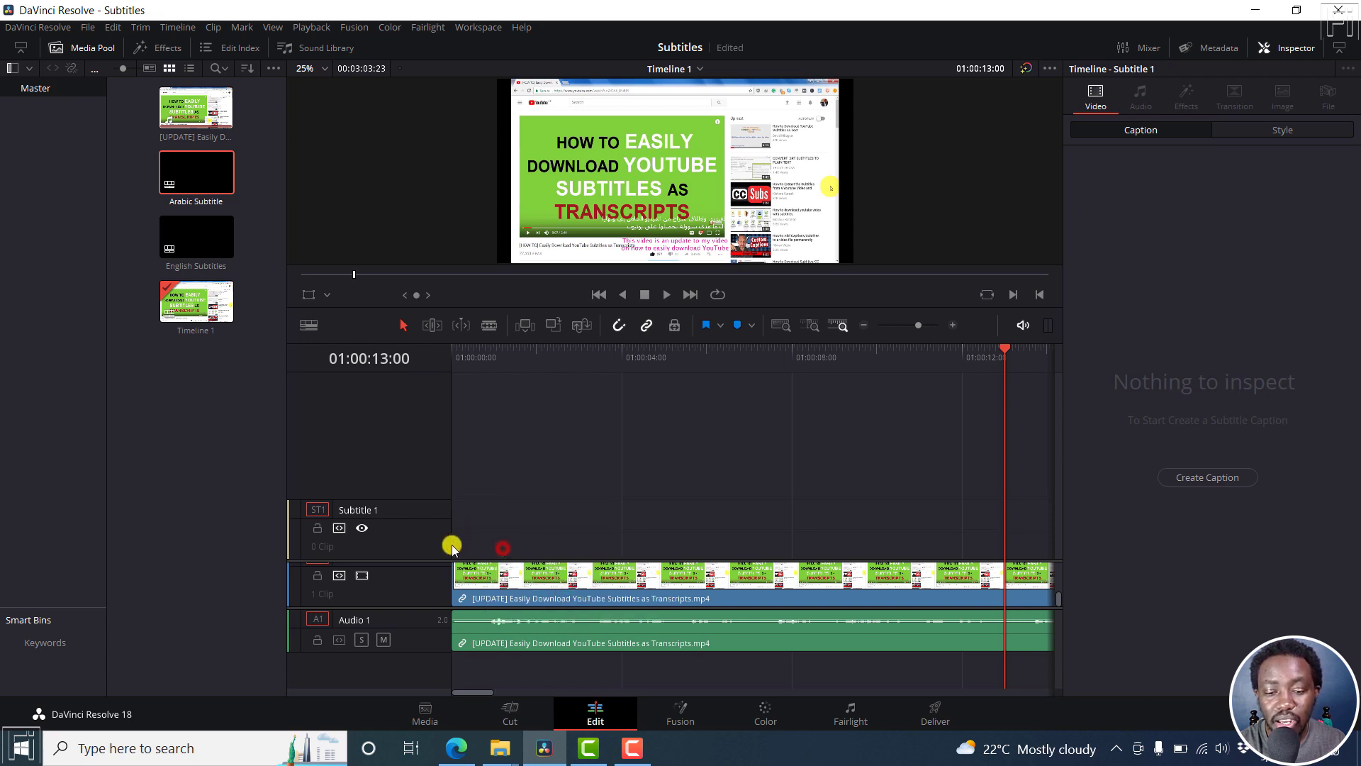
{"action": "right_click", "coordinate": [465, 553]}
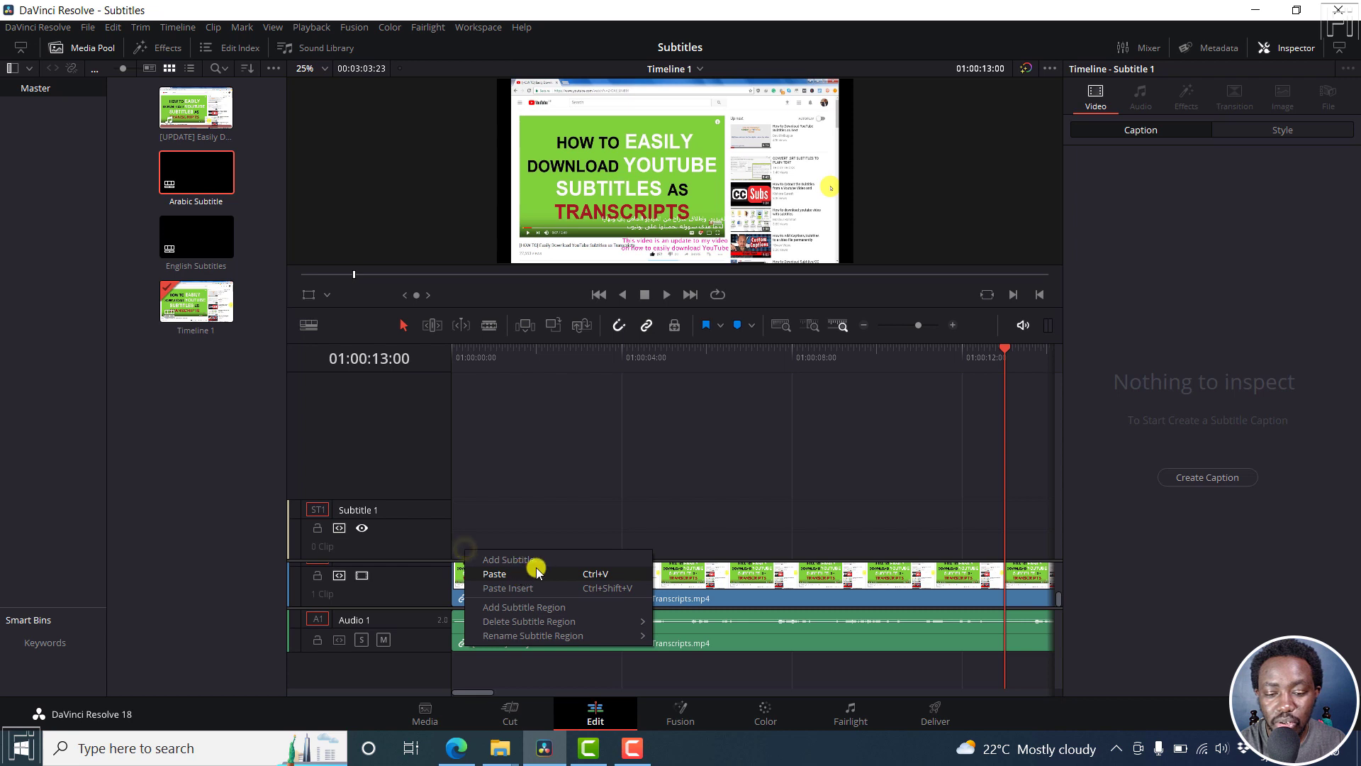
{"action": "left_click", "coordinate": [536, 558]}
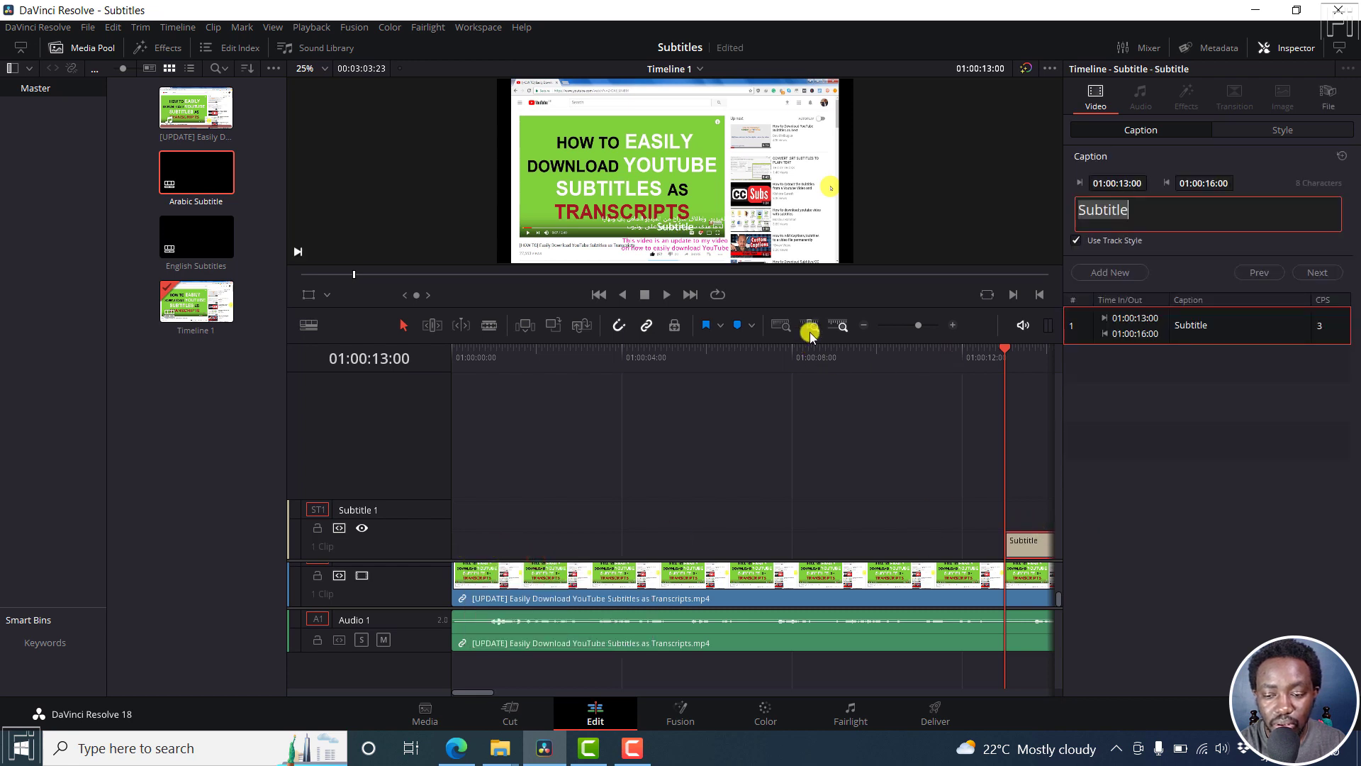
- Add another subtitle region to Subtitle 1, place a second subtitle at 01:00:13:00 above the first, and select it
{"action": "left_click", "coordinate": [860, 327]}
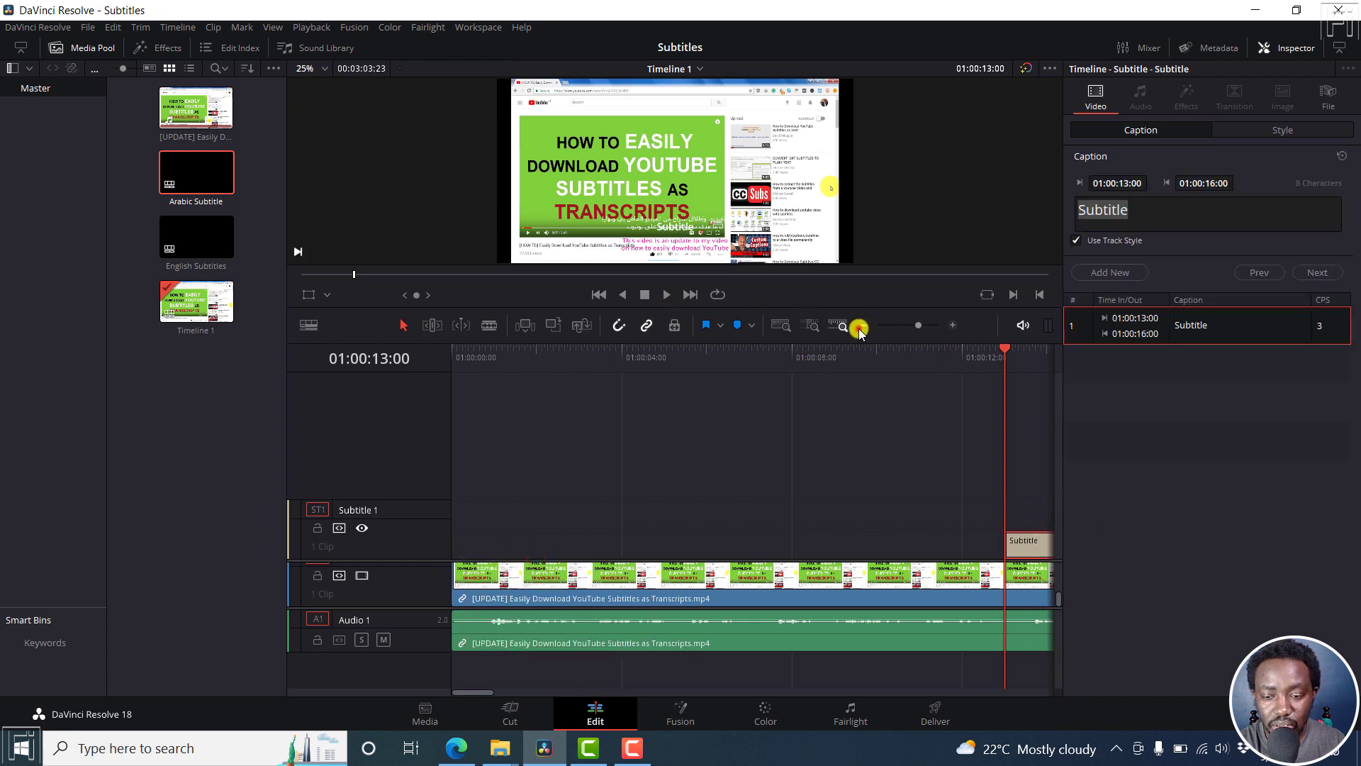
{"action": "right_click", "coordinate": [704, 518]}
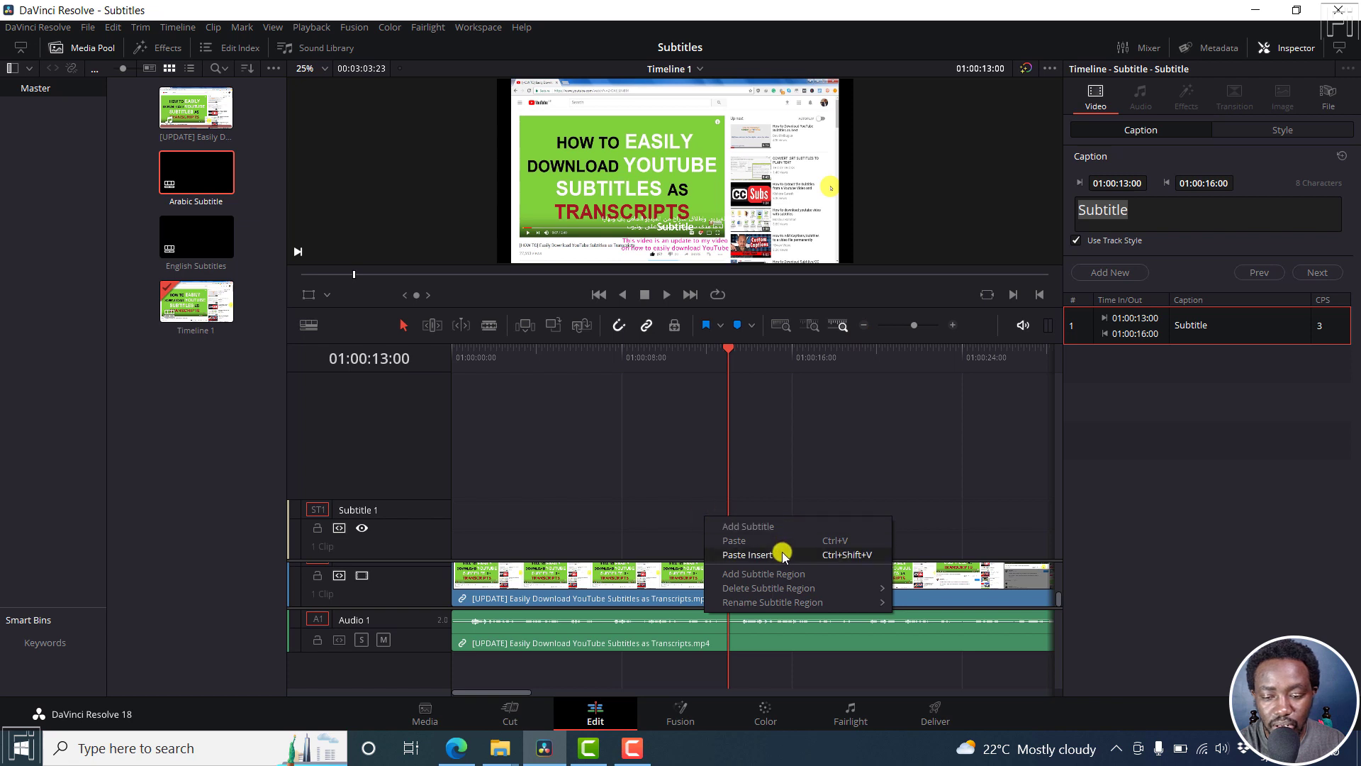
{"action": "left_click", "coordinate": [787, 573]}
{"action": "right_click", "coordinate": [746, 536]}
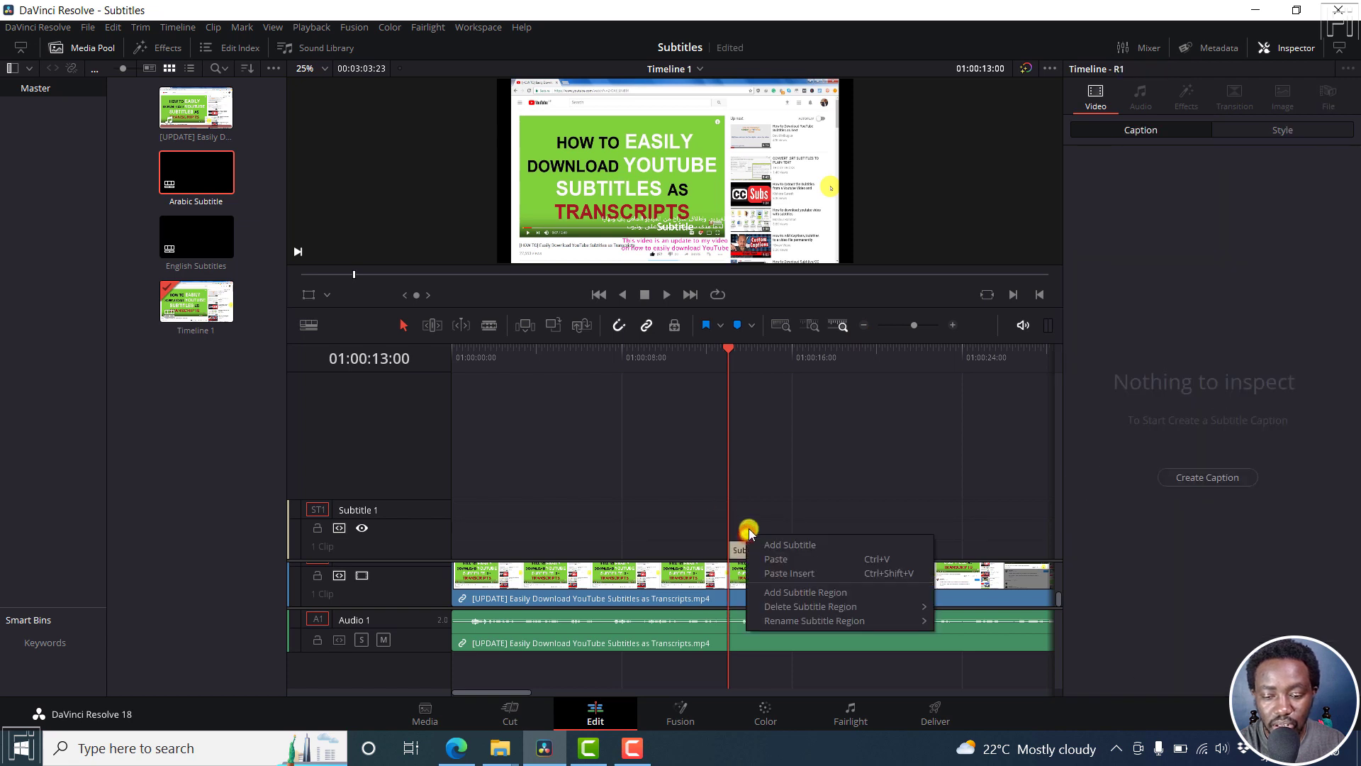
{"action": "left_click", "coordinate": [797, 560]}
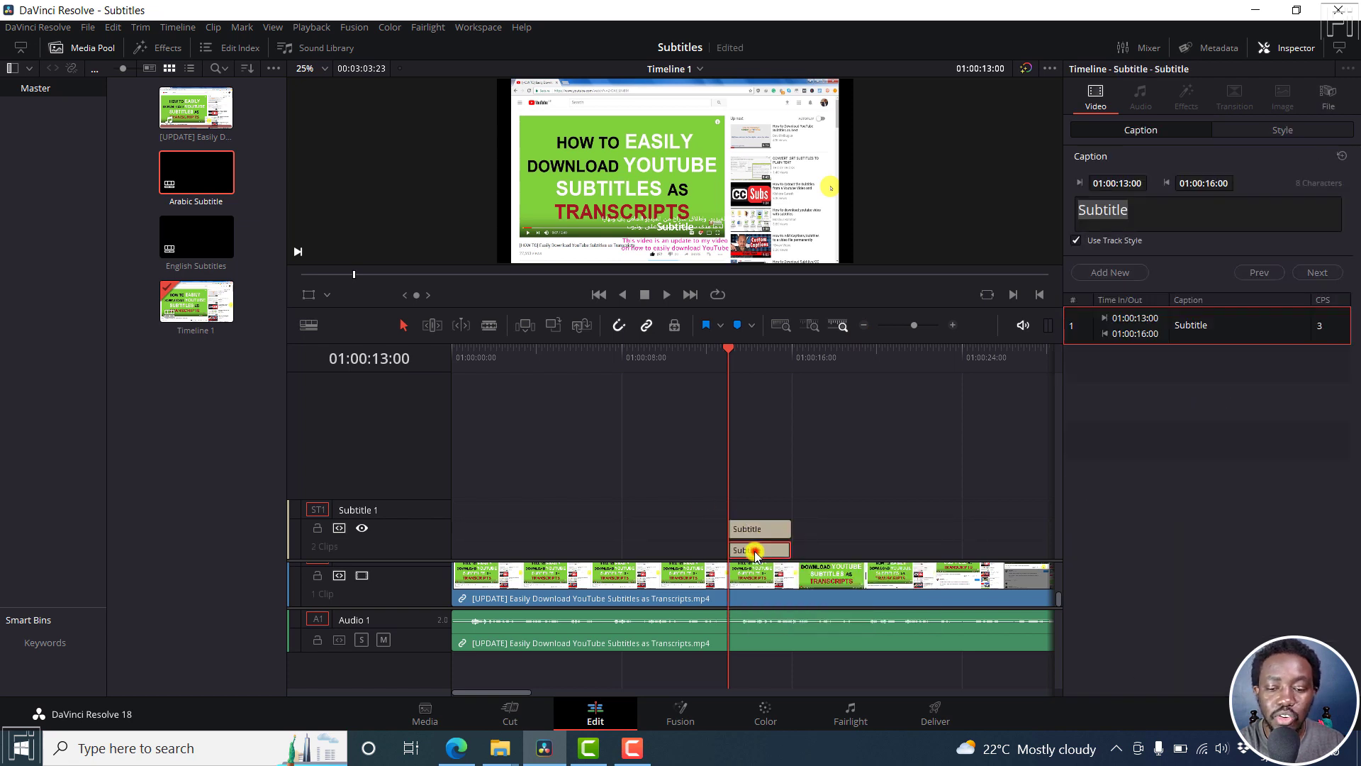
{"action": "left_click", "coordinate": [748, 530]}
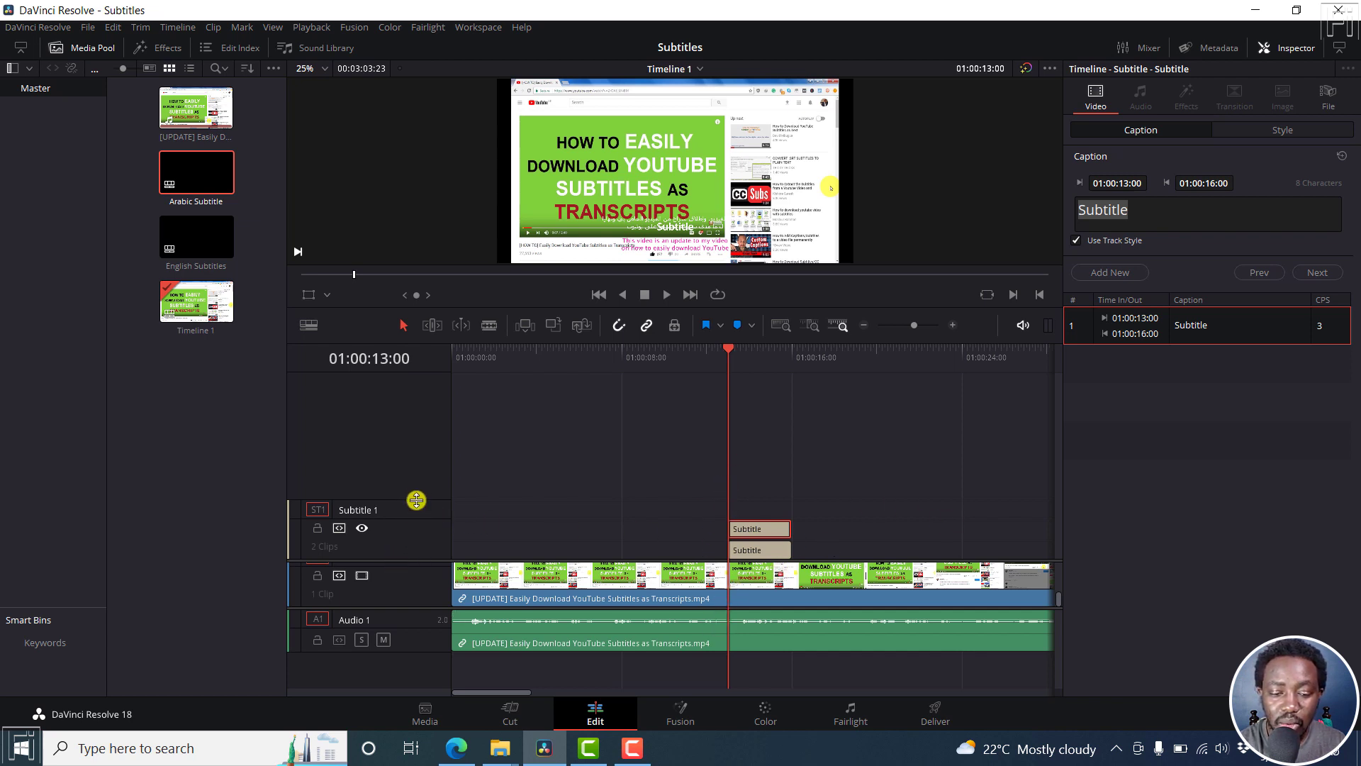
- Open the track options of Subtitle 1
{"action": "right_click", "coordinate": [394, 542]}
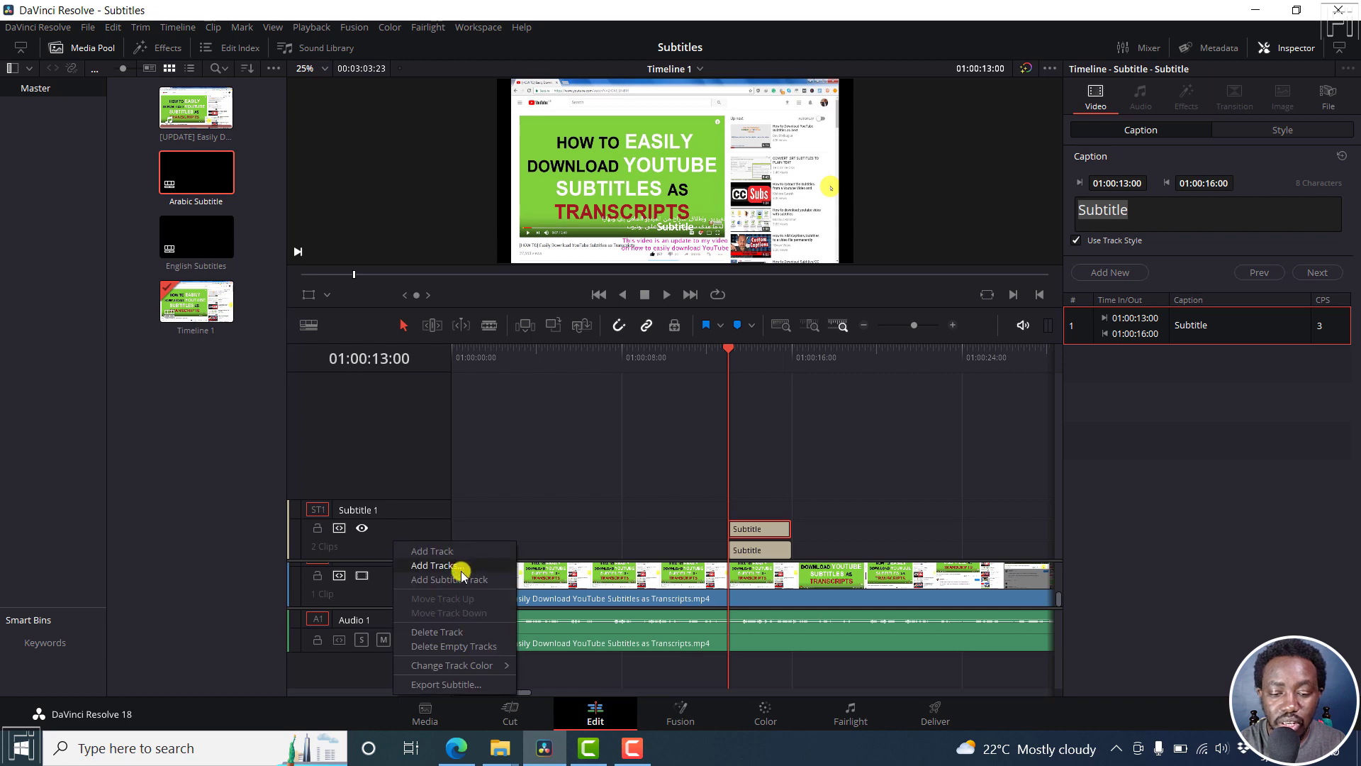